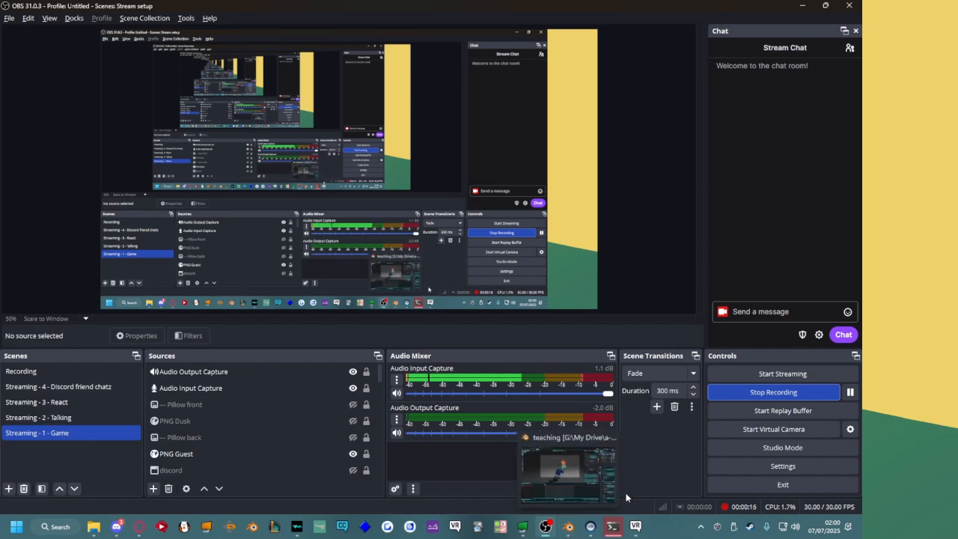
# Switch to VRChat to view the finished avatar and its face paint in the world.
pyautogui.click(635, 526)
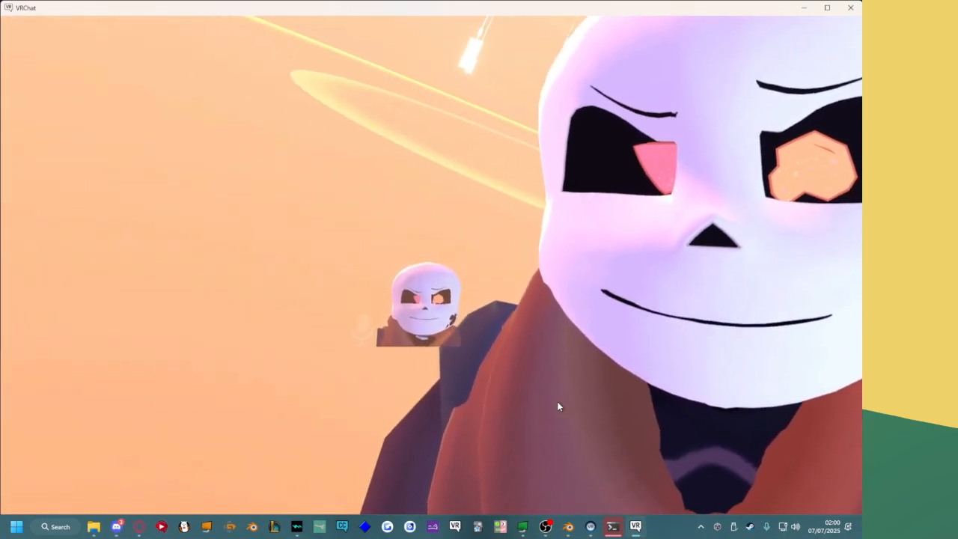
pyautogui.press('Escape')
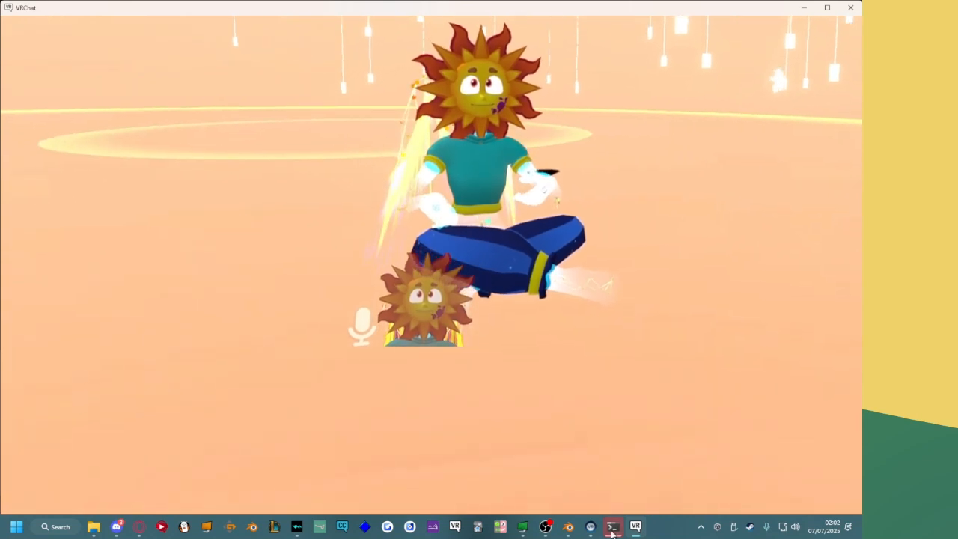
# Switch to Blender, play the character animation briefly, and save teaching.blend.
pyautogui.click(568, 526)
pyautogui.press('space')
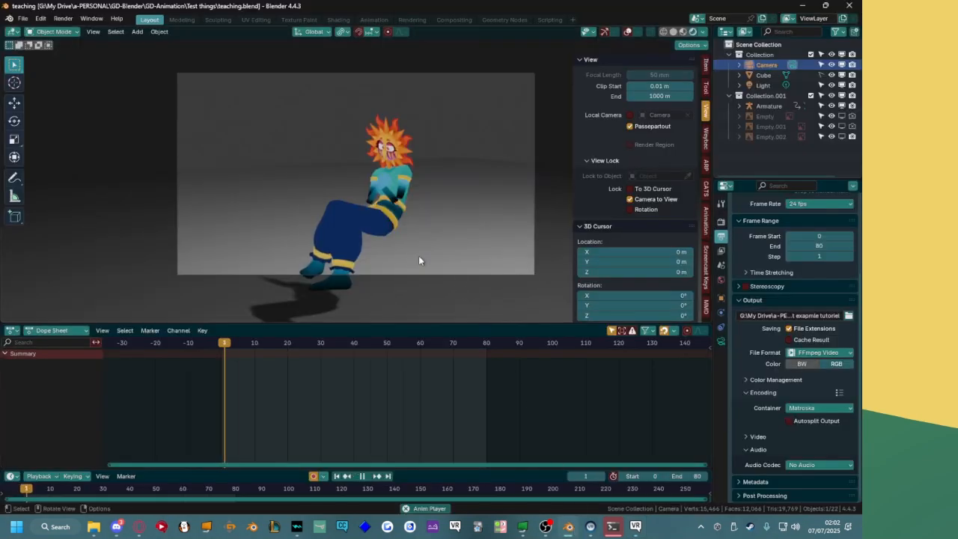
pyautogui.click(23, 17)
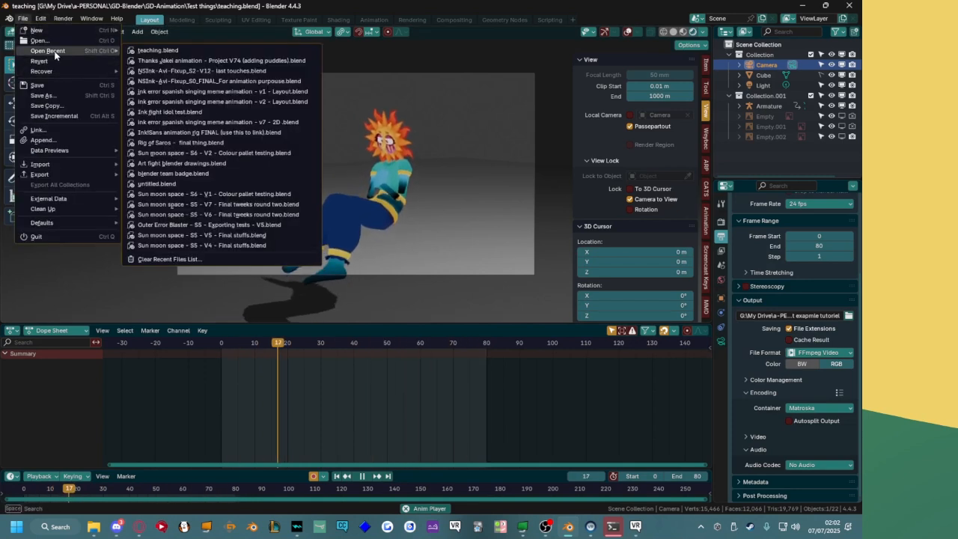
pyautogui.press('space')
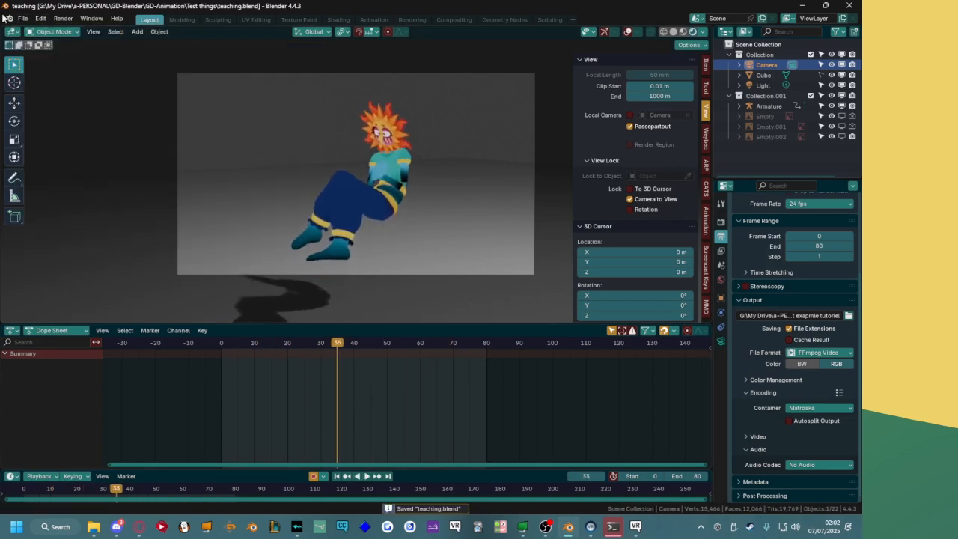
# Open the recent file "Sun moon space - S6 - V2 - Colour pallet testing.blend".
pyautogui.click(22, 17)
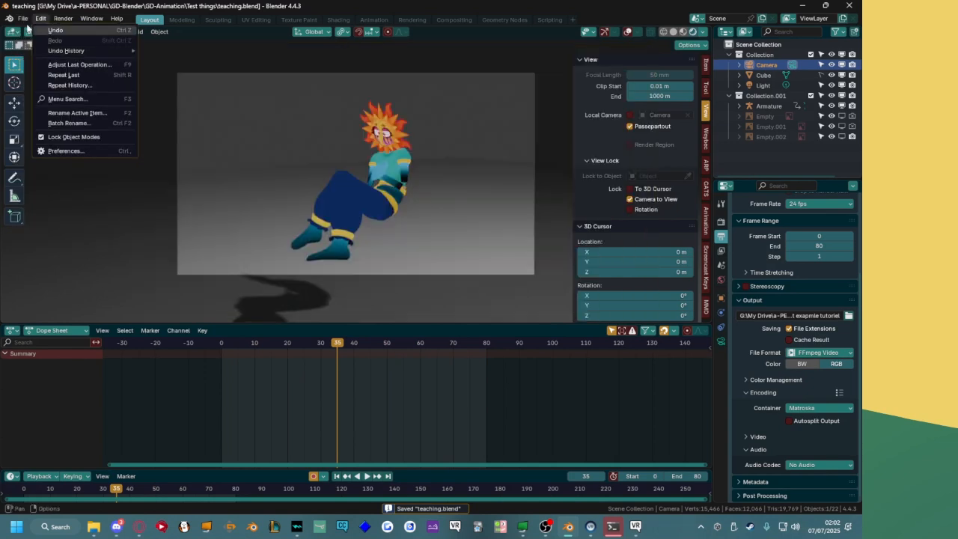
pyautogui.moveTo(21, 17)
pyautogui.moveTo(95, 52)
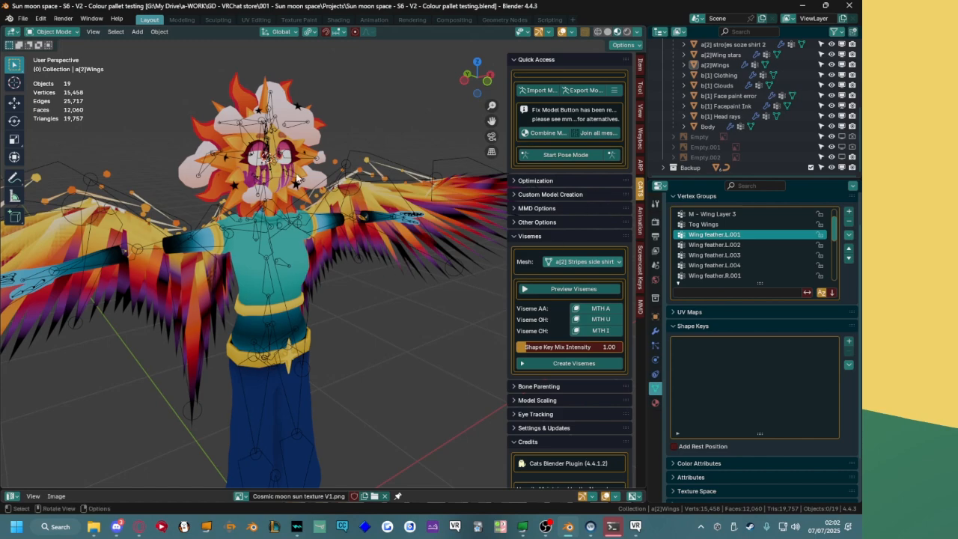
# Select the Body mesh, turn off shape key solo mode and set the vrc.v_aa shape key to 1.000.
pyautogui.scroll(8, 296, 177)
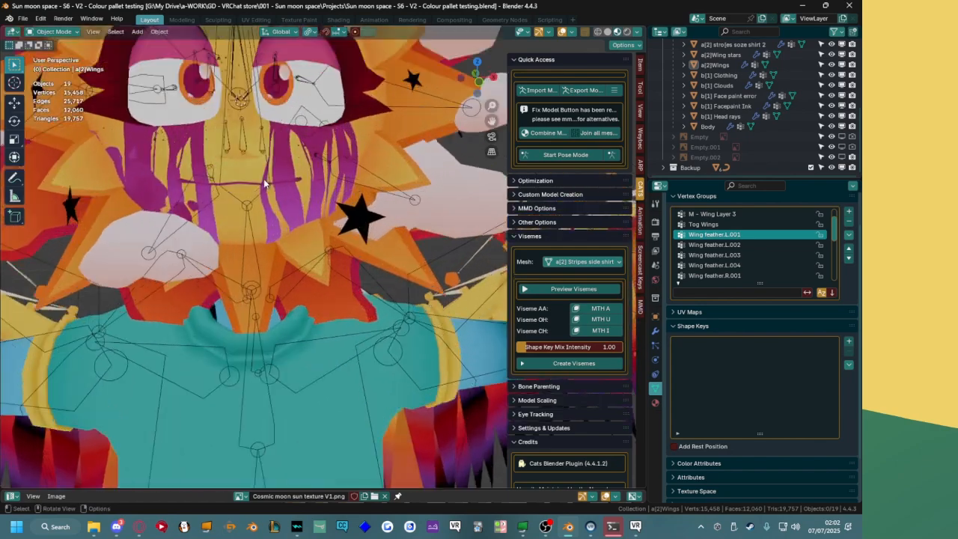
pyautogui.scroll(5, 263, 182)
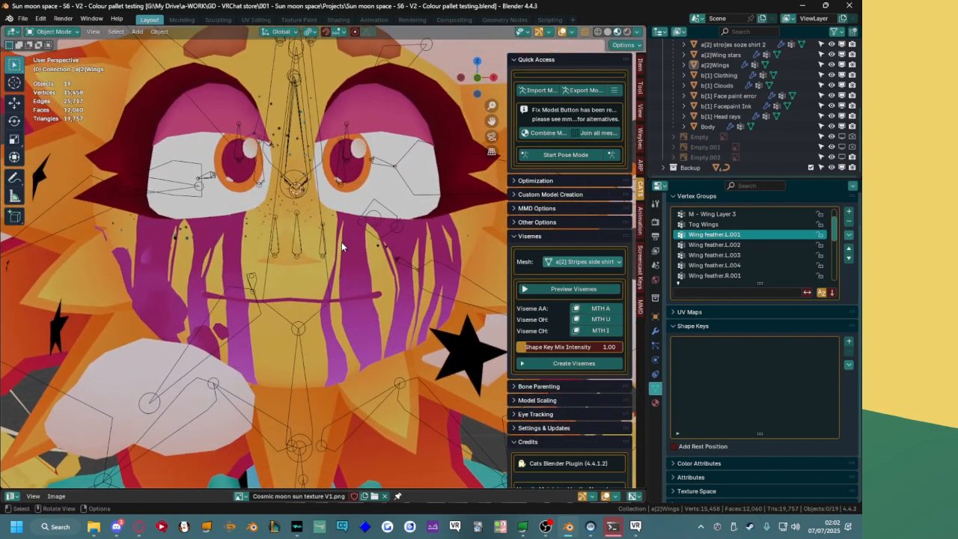
pyautogui.click(376, 242)
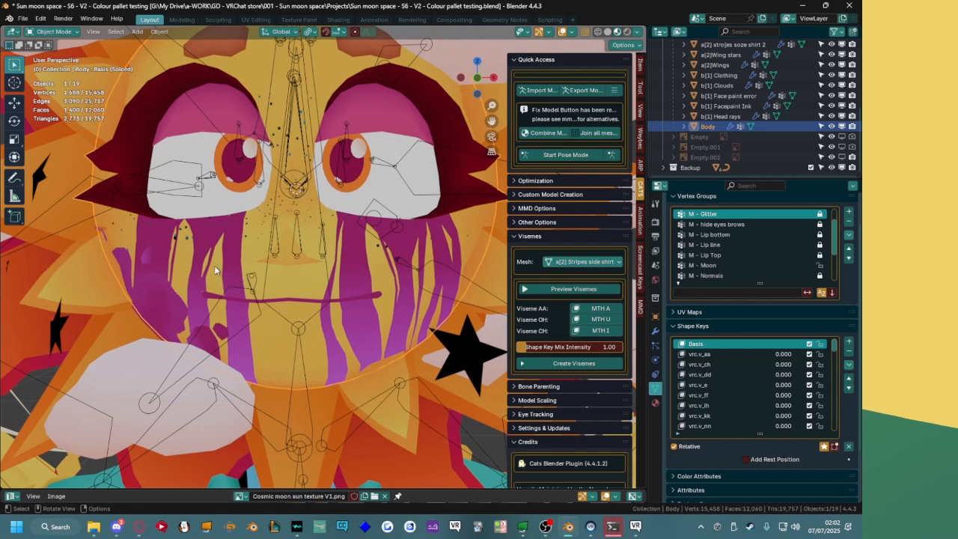
pyautogui.click(348, 296)
pyautogui.click(325, 292)
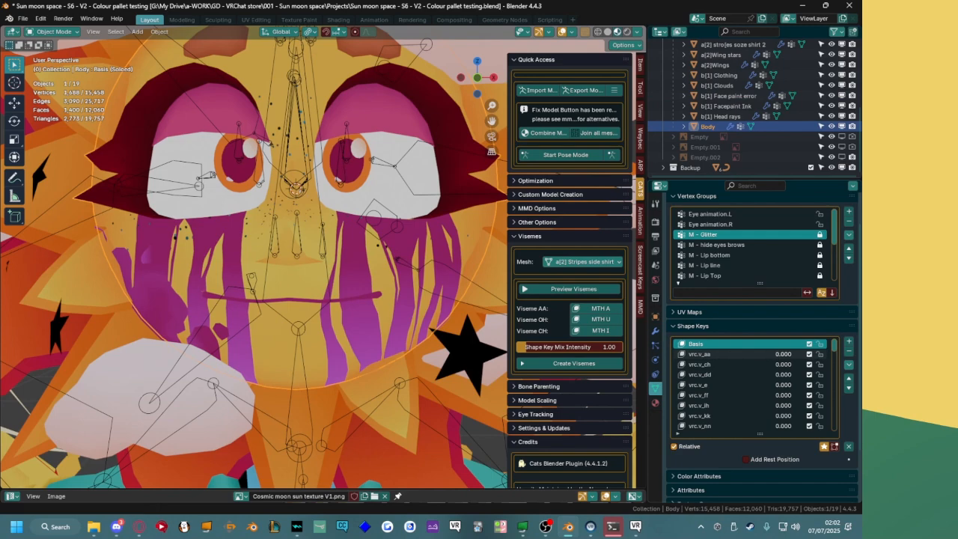
pyautogui.scroll(-2, 345, 295)
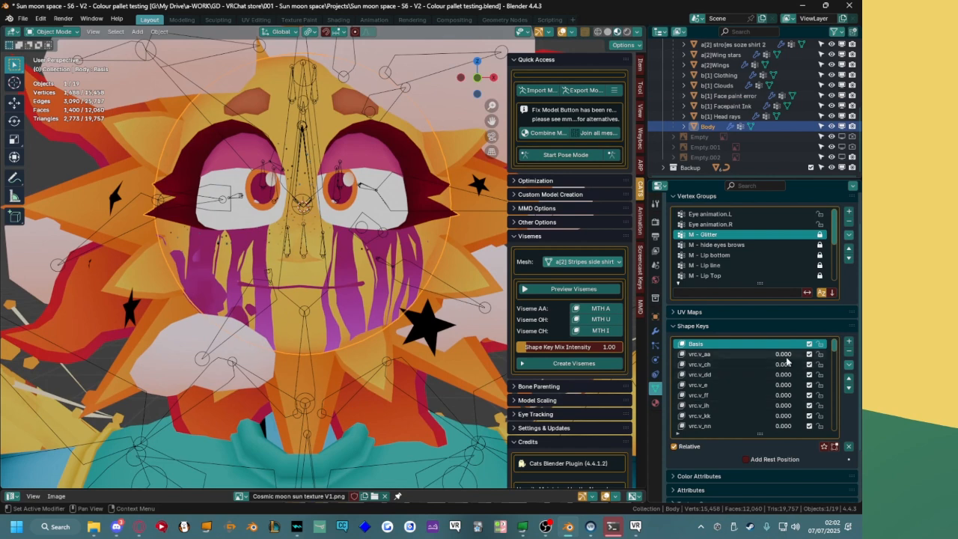
pyautogui.moveTo(784, 358); pyautogui.dragTo(816, 358)
pyautogui.scroll(2, 348, 290)
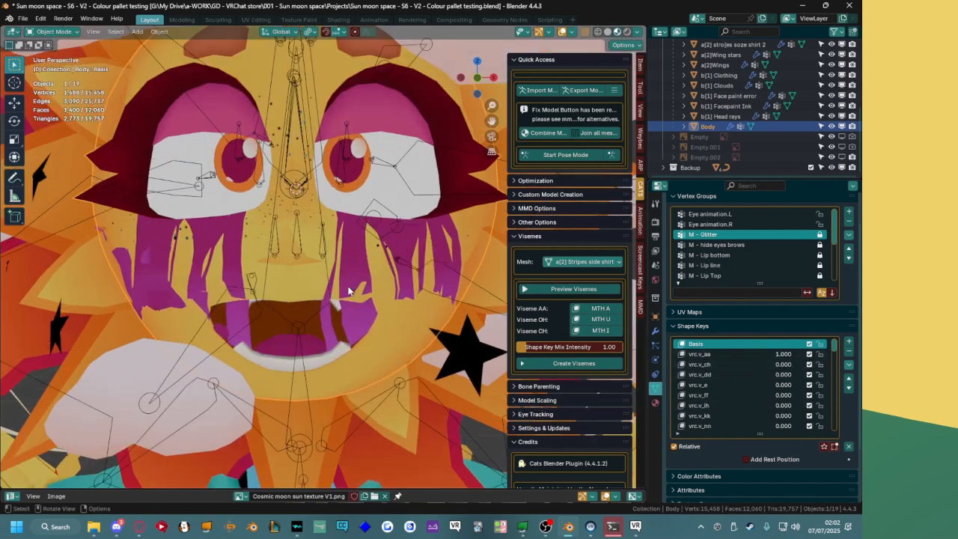
# Turn off solo mode on the Face paint error mesh, preview its vrc.v_aa shape key at 1.000, and reset it to 0.000.
pyautogui.click(366, 253)
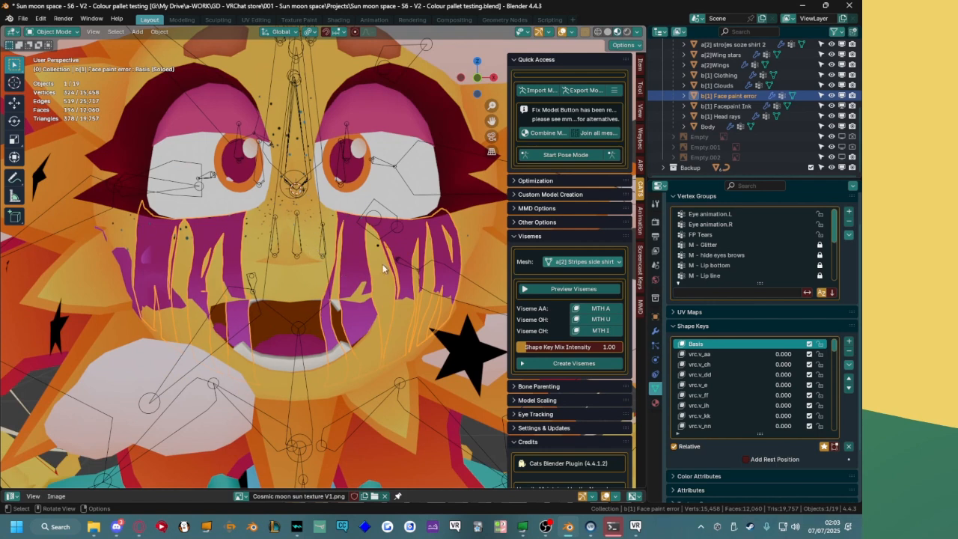
pyautogui.scroll(2, 776, 147)
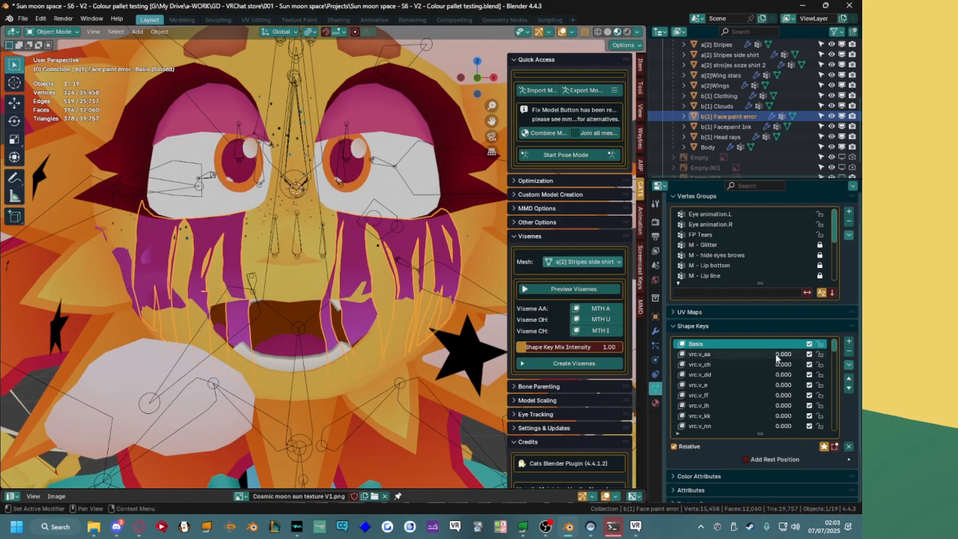
pyautogui.click(824, 446)
pyautogui.moveTo(443, 360); pyautogui.dragTo(439, 323, button='middle')
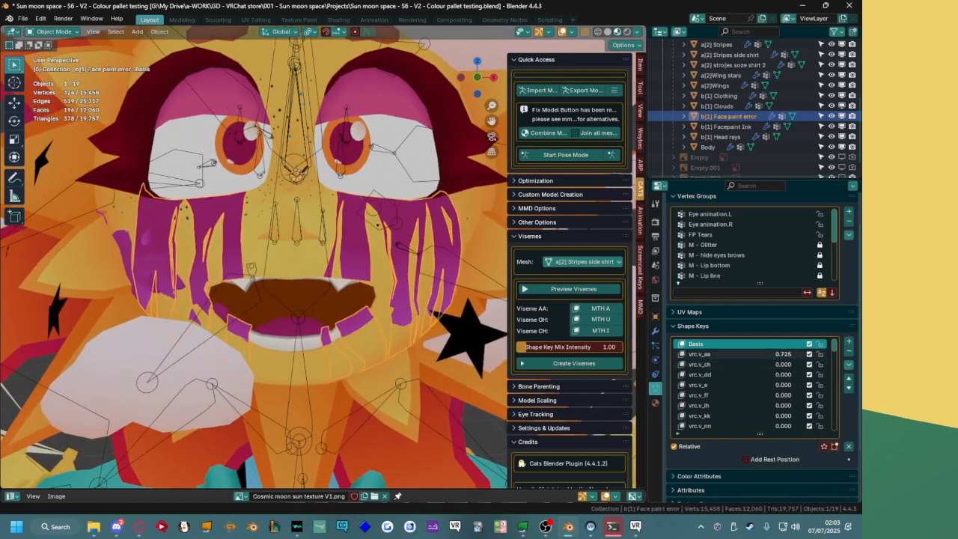
pyautogui.moveTo(784, 354)
pyautogui.mouseDown()
pyautogui.moveTo(750, 354)
pyautogui.moveTo(793, 354)
pyautogui.mouseUp()
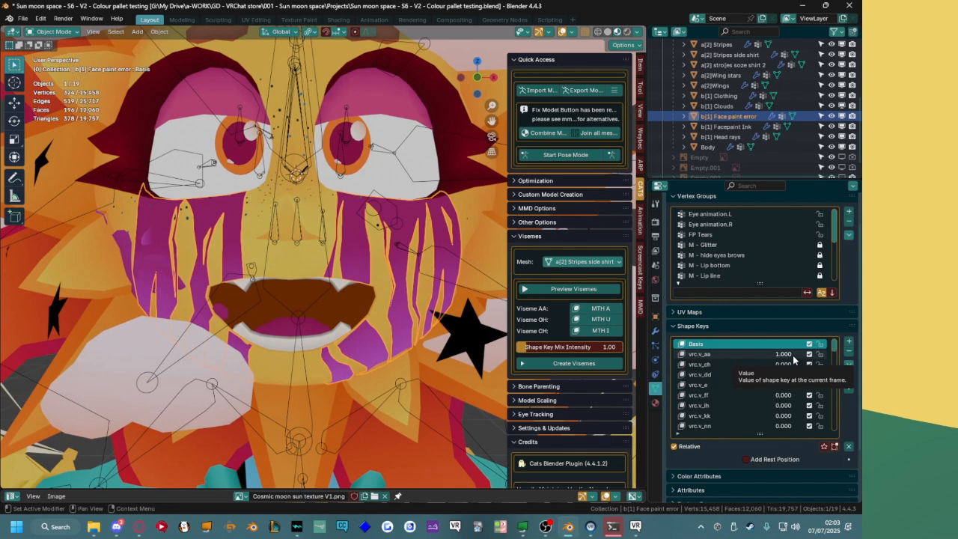
pyautogui.moveTo(786, 357); pyautogui.dragTo(756, 357)
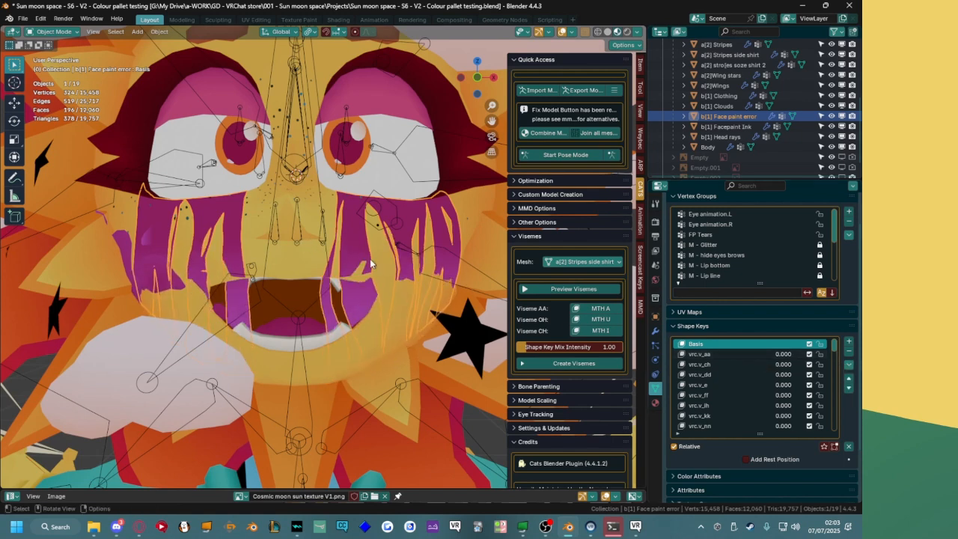
# Reset the Body mesh's vrc.v_aa shape key to 0.000 and isolate the mesh in local view.
pyautogui.click(421, 291)
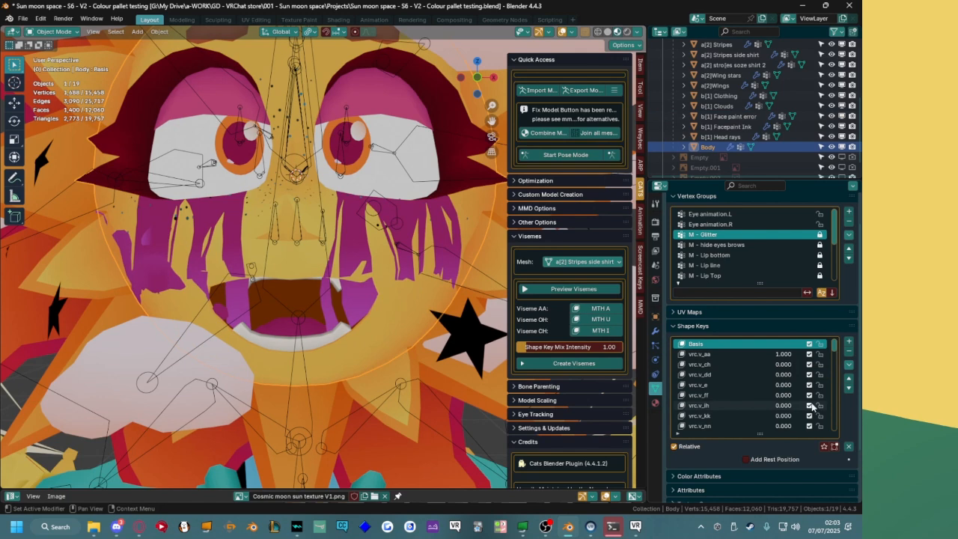
pyautogui.moveTo(784, 354); pyautogui.dragTo(753, 354)
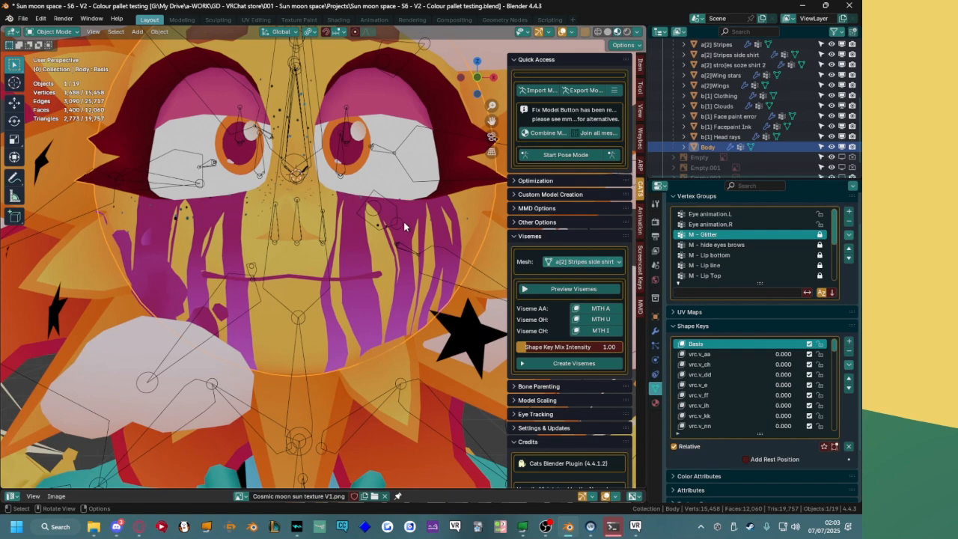
pyautogui.scroll(3, 402, 220)
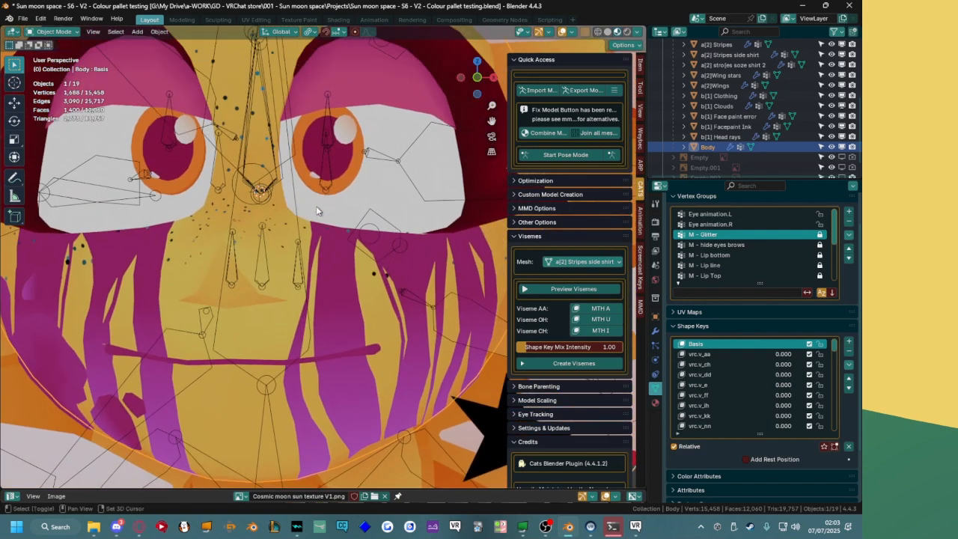
pyautogui.click(374, 271)
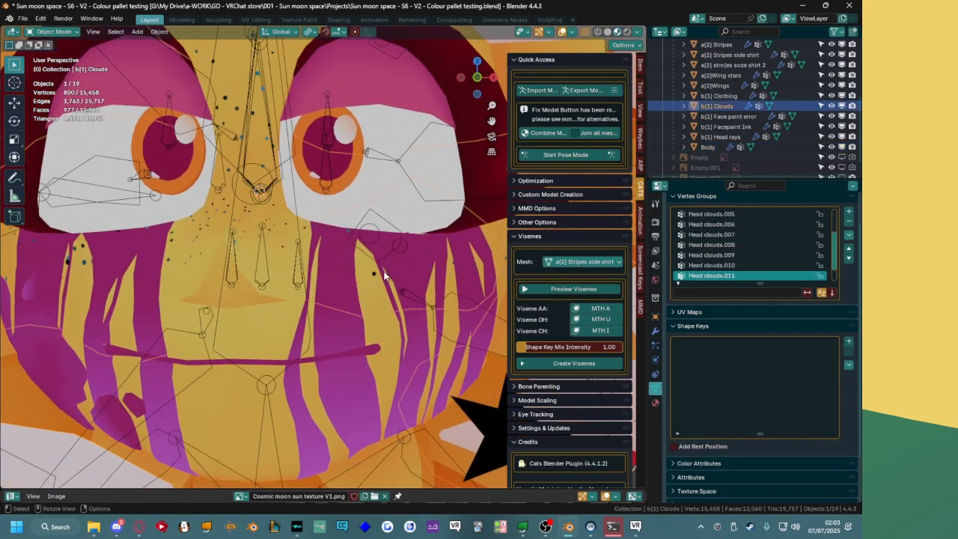
pyautogui.moveTo(373, 272); pyautogui.dragTo(326, 351, button='middle')
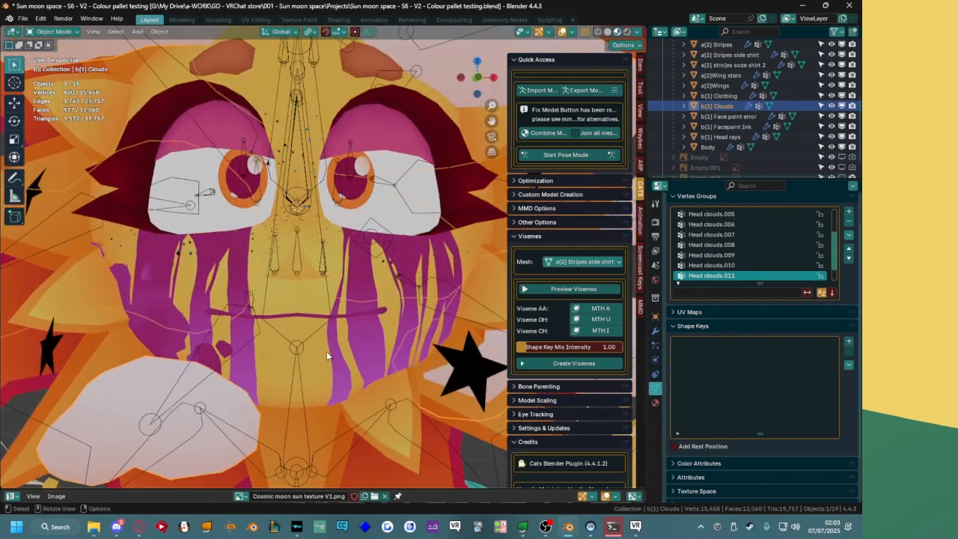
pyautogui.click(326, 351)
pyautogui.press('KP_Divide')
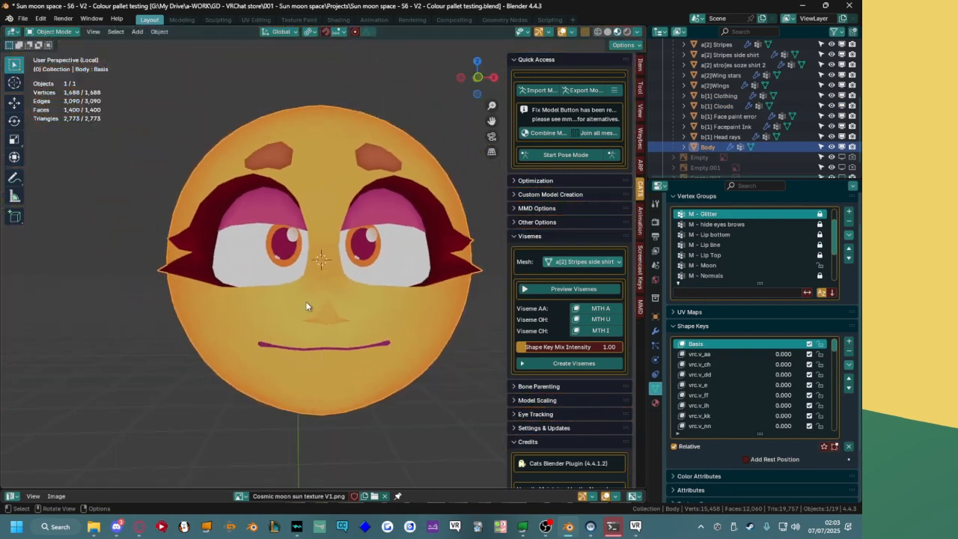
# Enter Edit Mode on the Body mesh and select the first cheek faces beneath one eye.
pyautogui.scroll(2, 306, 301)
pyautogui.press('Tab')
pyautogui.moveTo(282, 322); pyautogui.dragTo(297, 295, button='middle')
pyautogui.click(217, 292)
pyautogui.moveTo(215, 290); pyautogui.dragTo(196, 263, button='middle')
pyautogui.keyDown('shift'); pyautogui.moveTo(155, 264); pyautogui.dragTo(352, 301); pyautogui.keyUp('shift')
pyautogui.keyDown('shift'); pyautogui.click(204, 258); pyautogui.keyUp('shift')
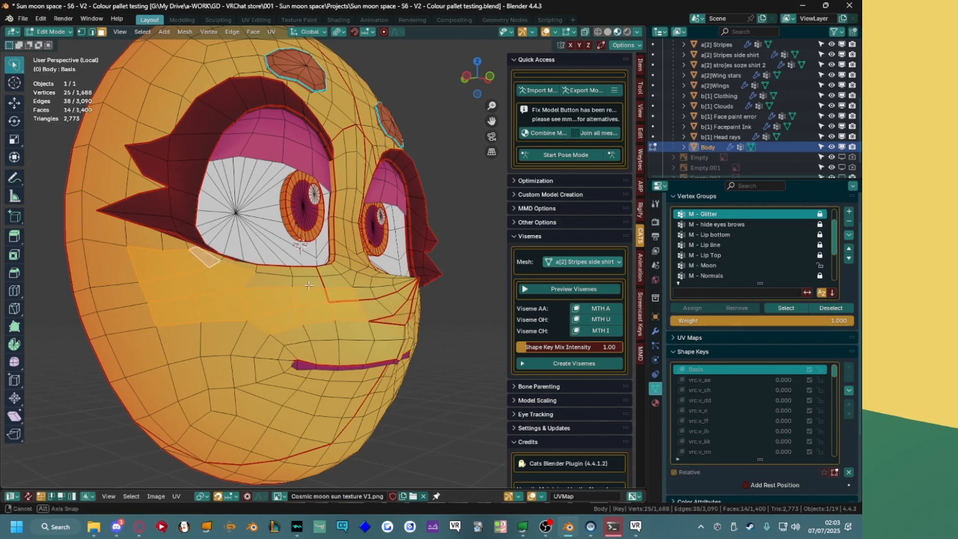
# Extend the face selection across the lower cheek and up around the inner corner of the same eye.
pyautogui.moveTo(311, 298); pyautogui.dragTo(257, 317, button='middle')
pyautogui.keyDown('shift'); pyautogui.moveTo(229, 319); pyautogui.dragTo(346, 300); pyautogui.keyUp('shift')
pyautogui.moveTo(344, 299); pyautogui.dragTo(274, 285, button='middle')
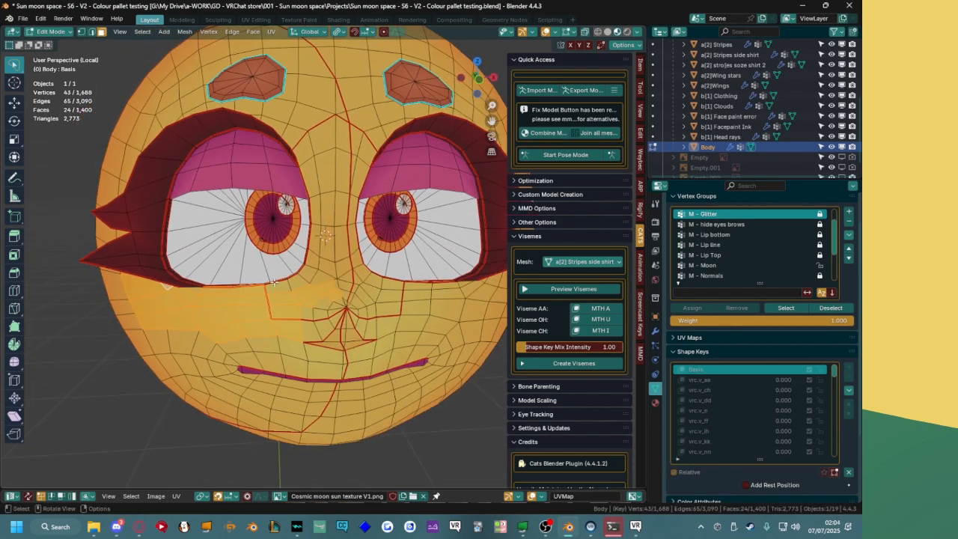
pyautogui.keyDown('shift'); pyautogui.moveTo(289, 286); pyautogui.dragTo(325, 269); pyautogui.keyUp('shift')
pyautogui.moveTo(323, 269); pyautogui.dragTo(306, 269, button='middle')
# Circle-select the faces across the nose, the opposite cheek, the nose bridge and the area between the eyebrows.
pyautogui.press('c')
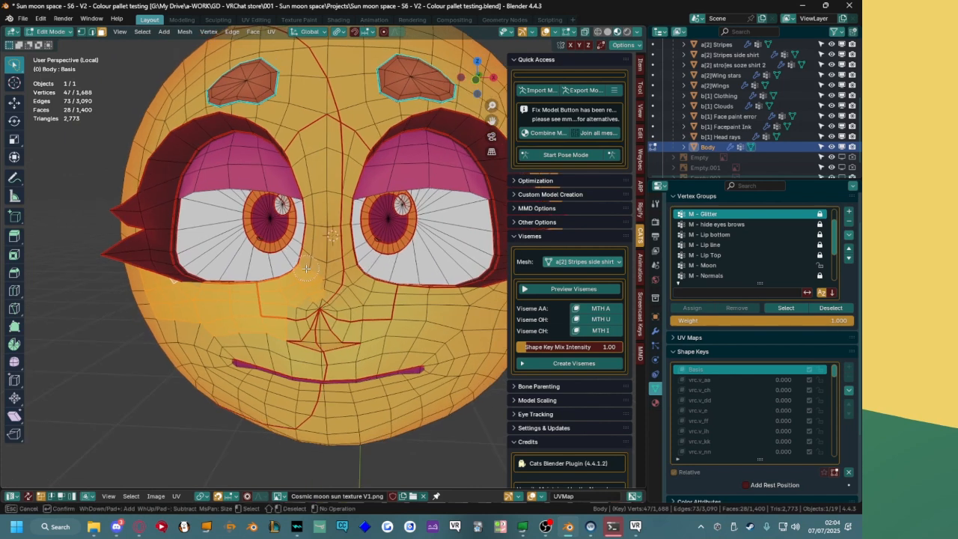
pyautogui.moveTo(298, 309)
pyautogui.mouseDown()
pyautogui.moveTo(318, 284)
pyautogui.moveTo(375, 319)
pyautogui.moveTo(470, 311)
pyautogui.mouseUp()
pyautogui.moveTo(378, 304)
pyautogui.mouseDown()
pyautogui.moveTo(352, 293)
pyautogui.moveTo(329, 194)
pyautogui.mouseUp()
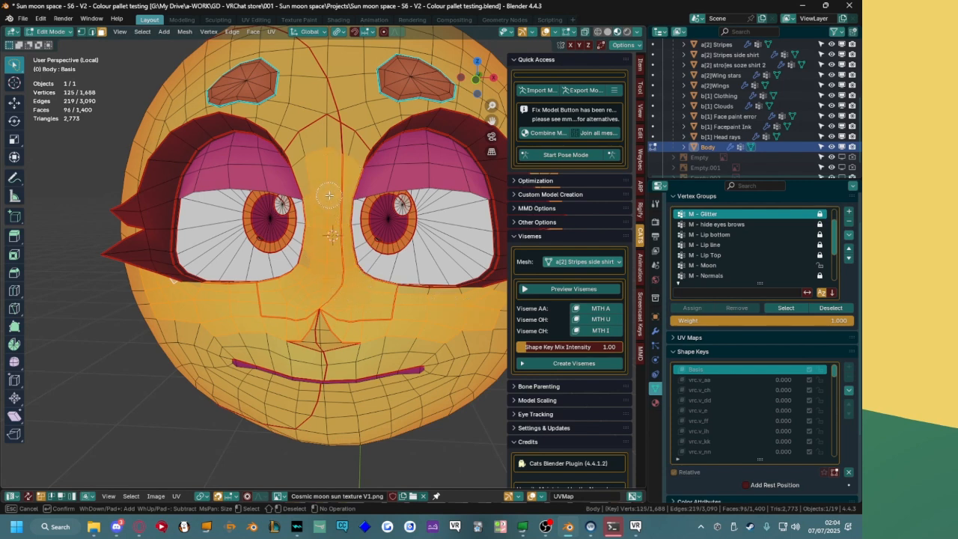
pyautogui.moveTo(316, 155)
pyautogui.mouseDown()
pyautogui.moveTo(330, 147)
pyautogui.moveTo(312, 114)
pyautogui.mouseUp()
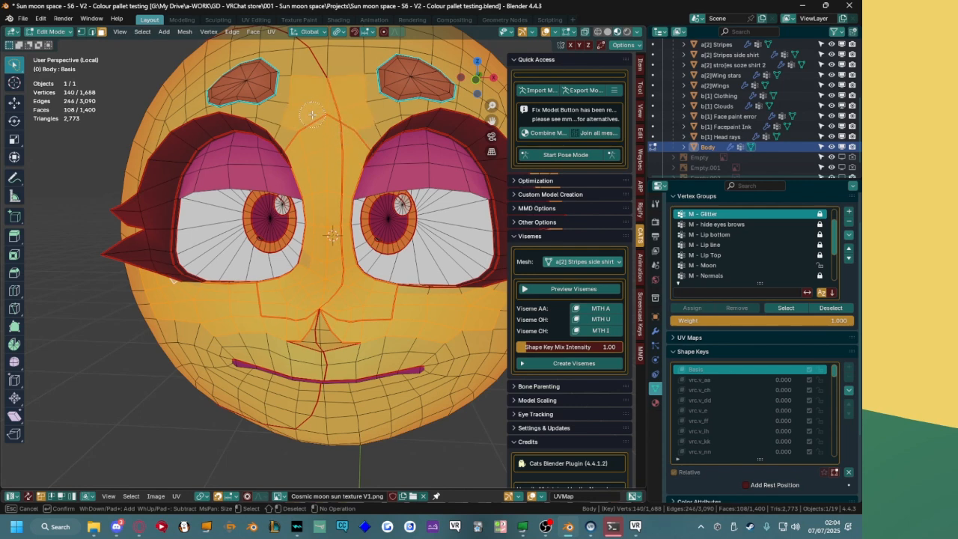
pyautogui.press('Escape')
# Add the missed faces beside the nose bridge, under the opposite eye and along that cheek's outer edge to the selection.
pyautogui.moveTo(320, 155); pyautogui.dragTo(330, 171, button='middle')
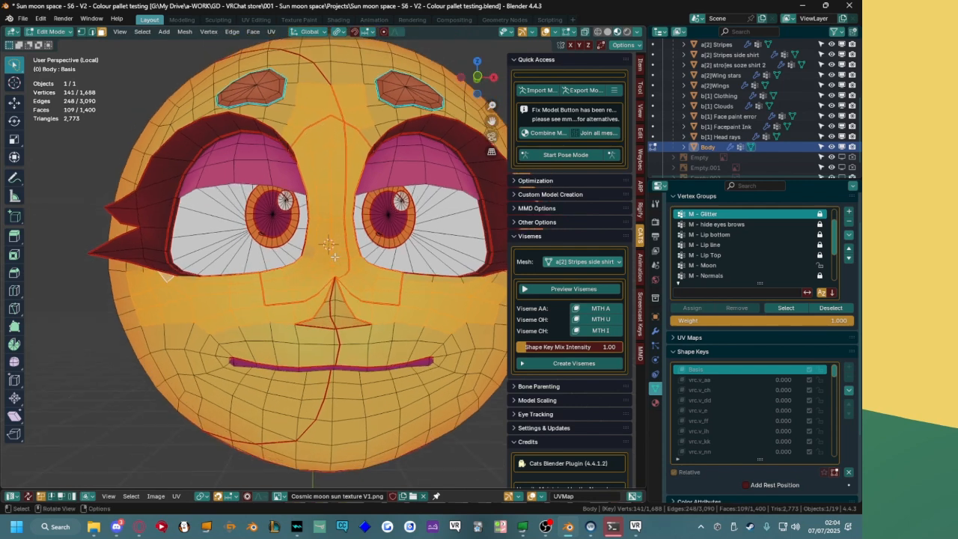
pyautogui.keyDown('shift'); pyautogui.click(309, 249); pyautogui.keyUp('shift')
pyautogui.moveTo(309, 249); pyautogui.dragTo(278, 237, button='middle')
pyautogui.moveTo(346, 246); pyautogui.dragTo(283, 325, button='middle')
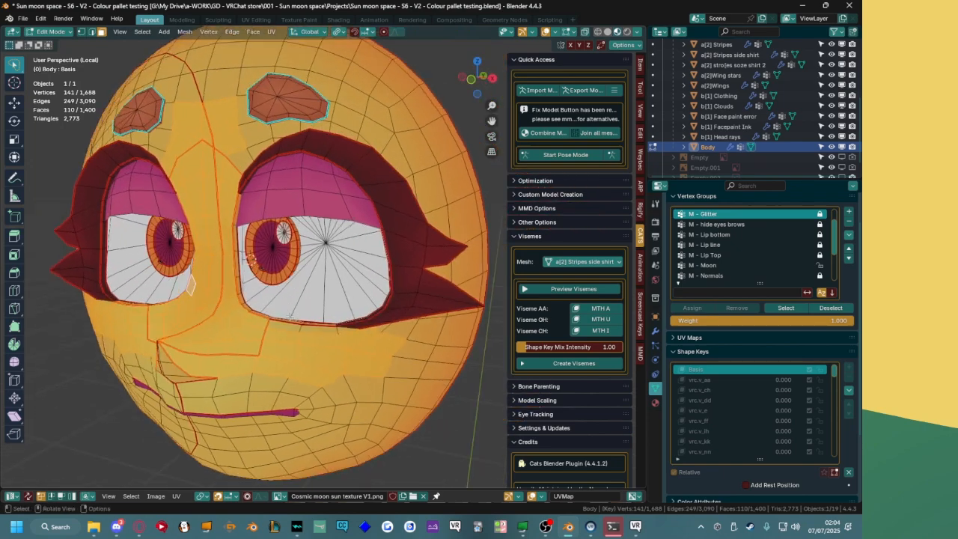
pyautogui.keyDown('shift'); pyautogui.click(283, 325); pyautogui.keyUp('shift')
pyautogui.keyDown('shift'); pyautogui.click(329, 329); pyautogui.keyUp('shift')
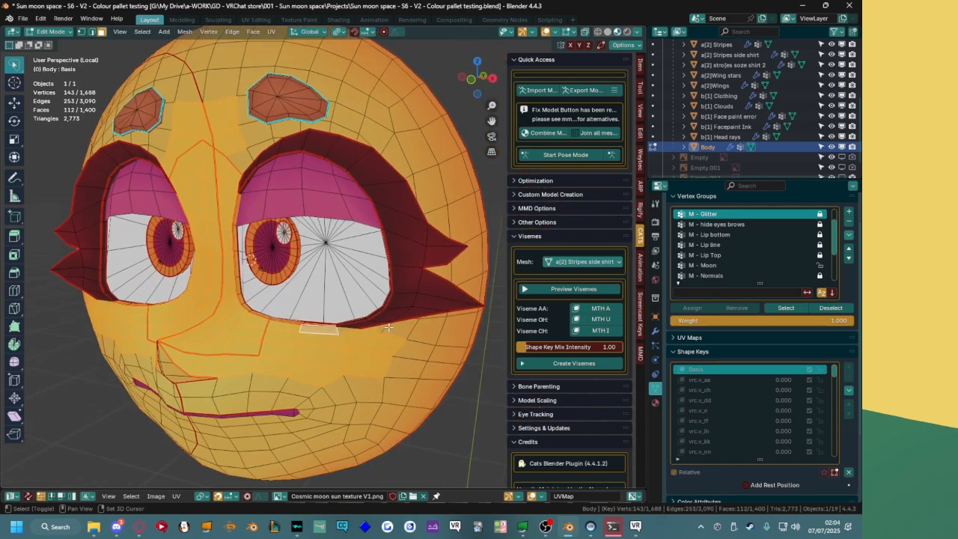
pyautogui.moveTo(386, 330); pyautogui.dragTo(324, 323, button='middle')
pyautogui.keyDown('shift'); pyautogui.click(378, 306); pyautogui.keyUp('shift')
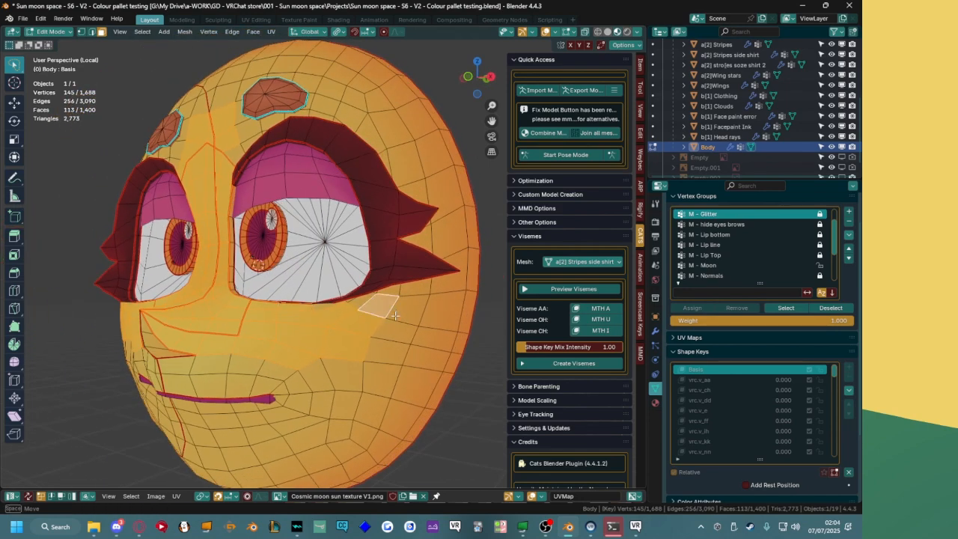
pyautogui.keyDown('shift'); pyautogui.moveTo(398, 313); pyautogui.dragTo(377, 356); pyautogui.keyUp('shift')
# Add the remaining missed faces along the outer cheek and beneath the eye to the face-paint selection.
pyautogui.moveTo(187, 331); pyautogui.dragTo(270, 335, button='middle')
pyautogui.scroll(-5, 226, 326)
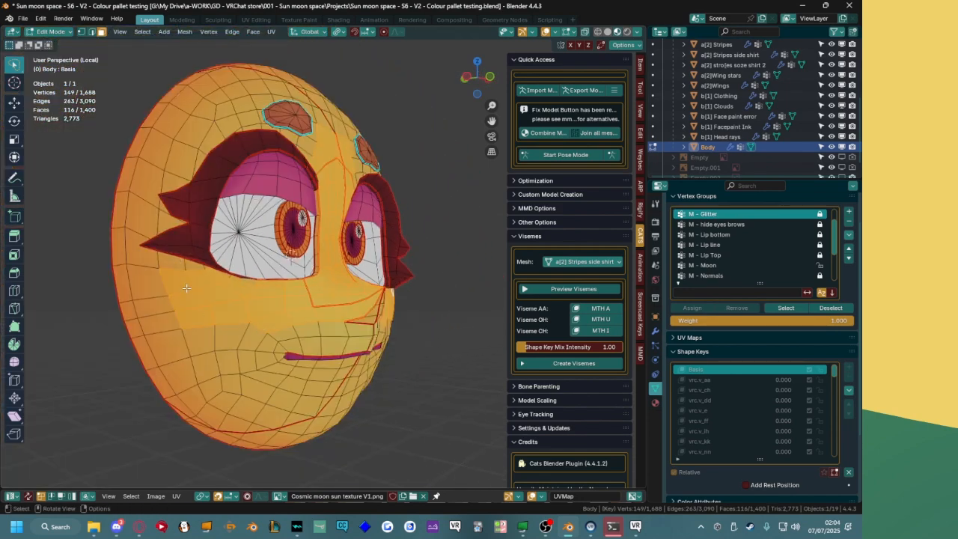
pyautogui.moveTo(187, 288); pyautogui.dragTo(208, 284, button='middle')
pyautogui.keyDown('shift'); pyautogui.click(225, 262); pyautogui.keyUp('shift')
pyautogui.scroll(3, 208, 285)
# Duplicate the selected faces in place, separate them by selection into their own object and return to Object Mode.
pyautogui.press('e')
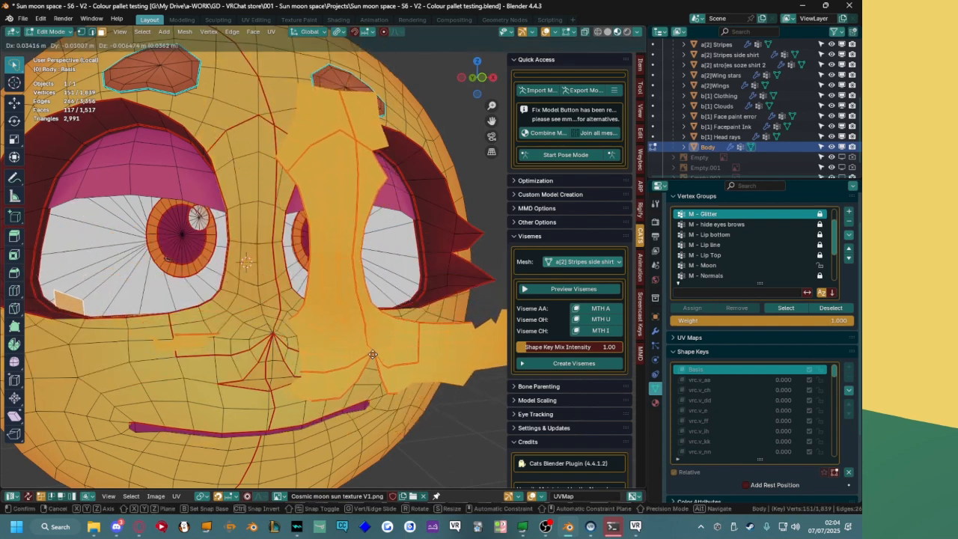
pyautogui.press('Escape')
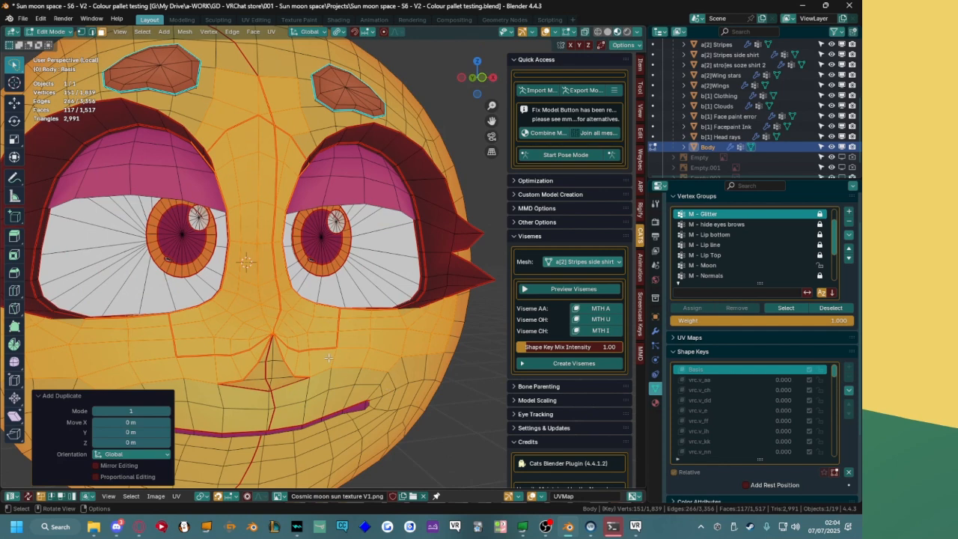
pyautogui.press('p')
pyautogui.click(328, 358)
pyautogui.moveTo(388, 305); pyautogui.dragTo(323, 313, button='middle')
pyautogui.press('Tab')
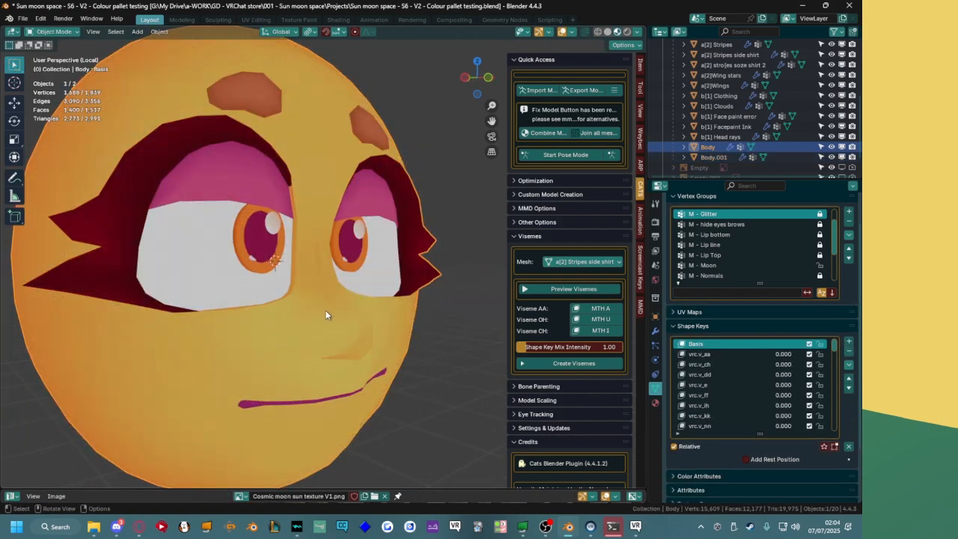
pyautogui.press('g')
pyautogui.click(393, 352)
pyautogui.hotkey('ctrl', 'z')
# Select the separated face piece, test-move it away from the head and undo the move.
pyautogui.click(366, 336)
pyautogui.press('g')
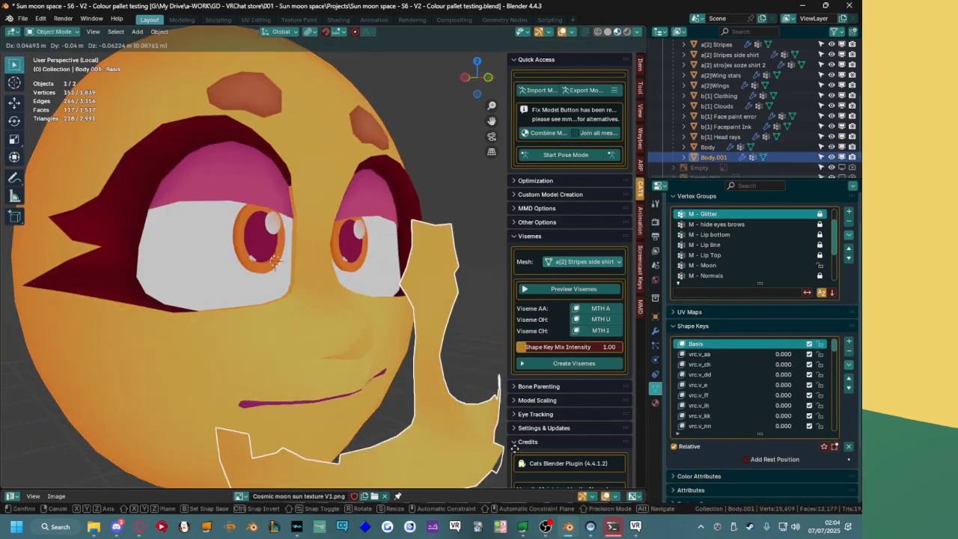
pyautogui.click(316, 306)
pyautogui.hotkey('ctrl', 'z')
# Enable Screencast Keys in the viewport and return to the object's Transform properties.
pyautogui.click(640, 66)
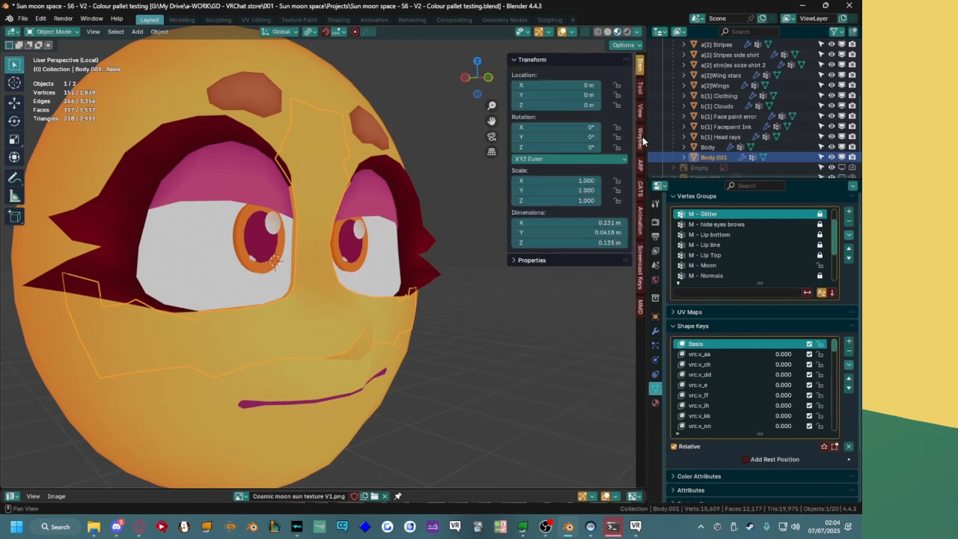
pyautogui.click(640, 277)
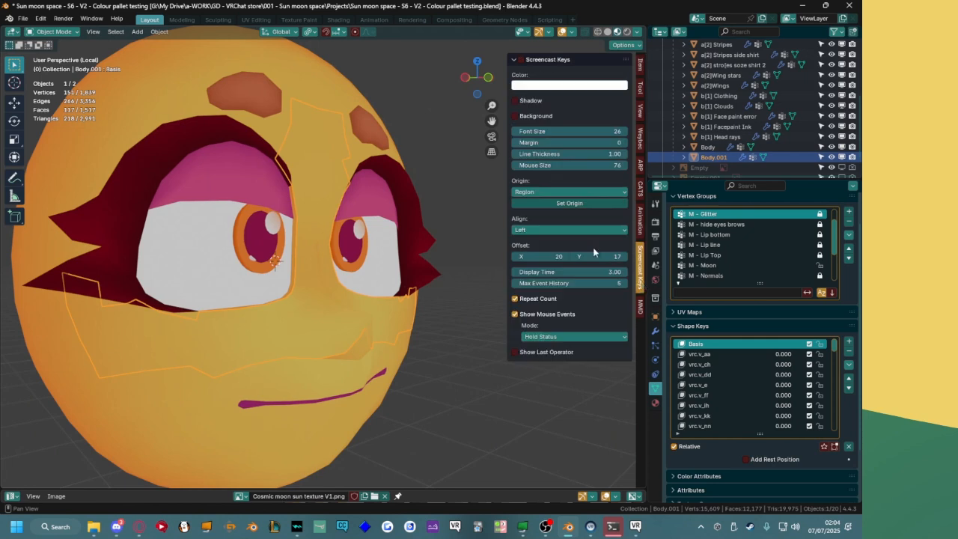
pyautogui.click(521, 60)
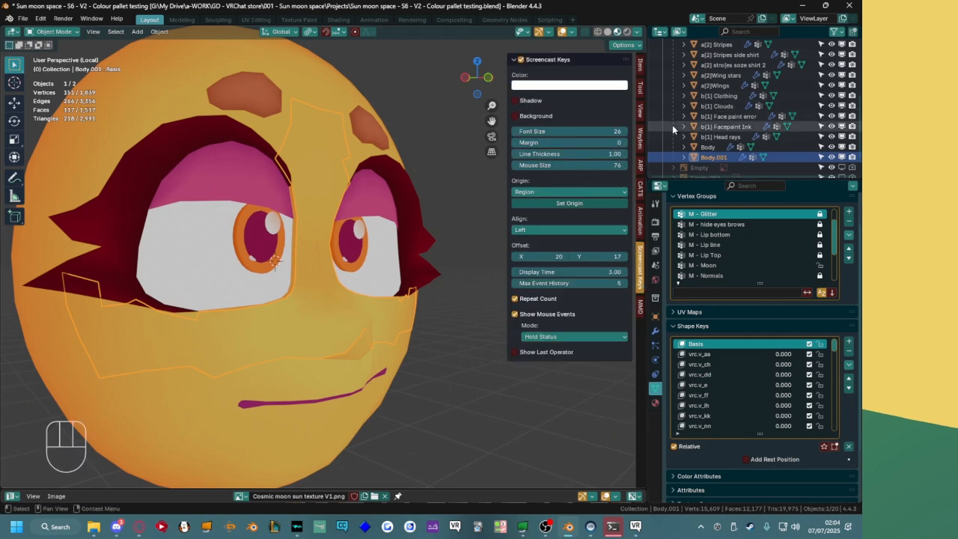
pyautogui.click(641, 65)
# Move the separated face piece up over the eye and undo that move.
pyautogui.moveTo(359, 232); pyautogui.dragTo(303, 231, button='middle')
pyautogui.scroll(-2, 303, 227)
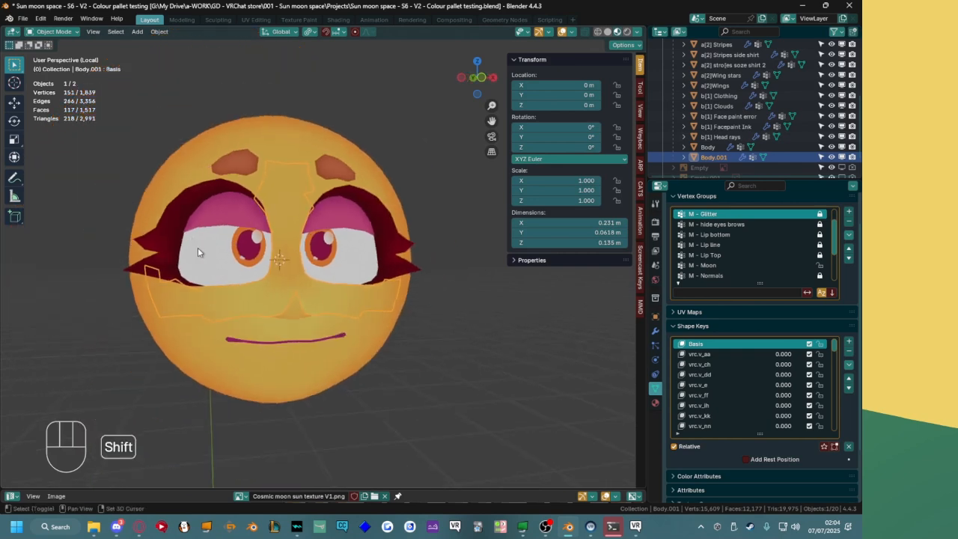
pyautogui.keyDown('shift'); pyautogui.moveTo(197, 248); pyautogui.dragTo(246, 264, button='middle'); pyautogui.keyUp('shift')
pyautogui.scroll(2, 318, 321)
pyautogui.keyDown('shift'); pyautogui.moveTo(320, 324); pyautogui.dragTo(295, 308, button='middle'); pyautogui.keyUp('shift')
pyautogui.press('g')
pyautogui.click(244, 251)
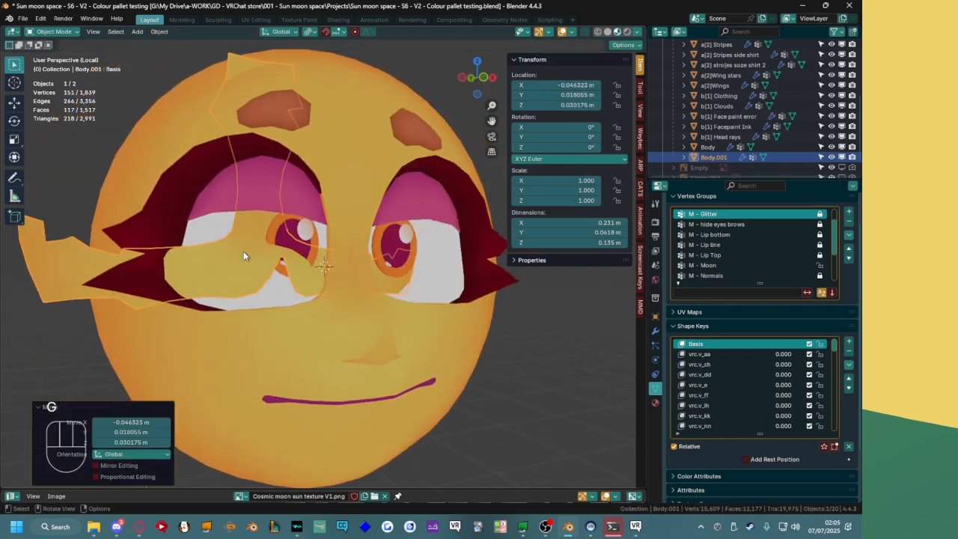
pyautogui.hotkey('ctrl', 'z')
# Enter Edit Mode on the separated piece with everything selected and switch the viewport shading to wireframe.
pyautogui.press('Tab')
pyautogui.press('a')
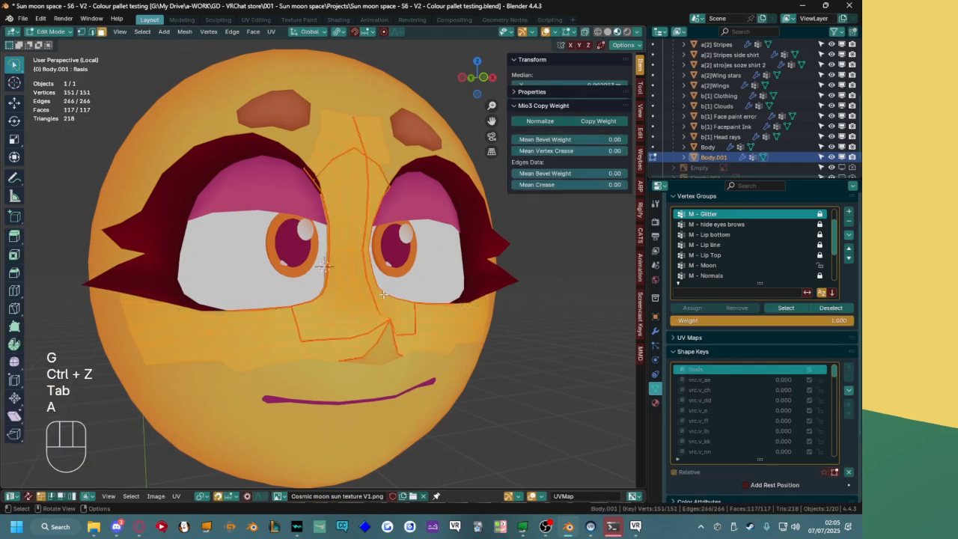
pyautogui.moveTo(386, 282); pyautogui.dragTo(336, 288, button='middle')
pyautogui.scroll(2, 336, 288)
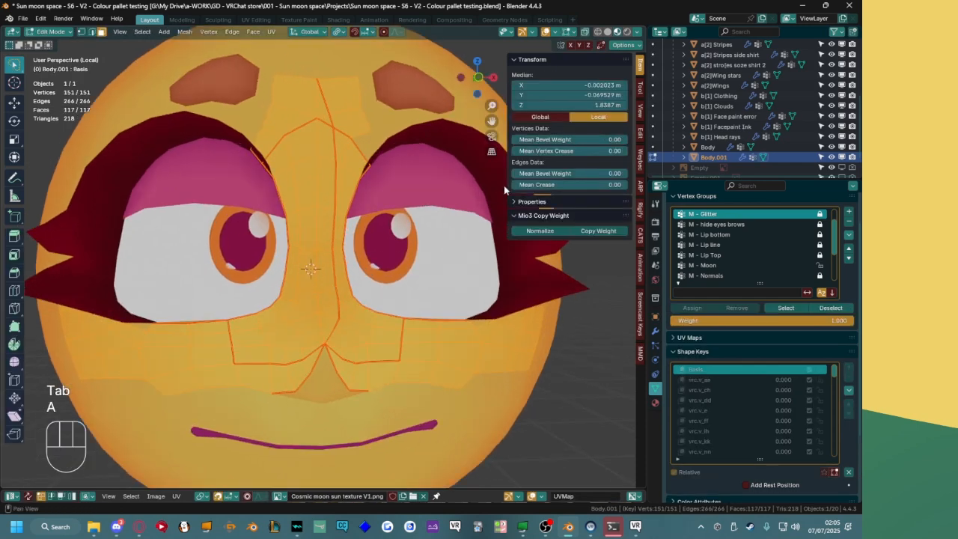
pyautogui.click(608, 31)
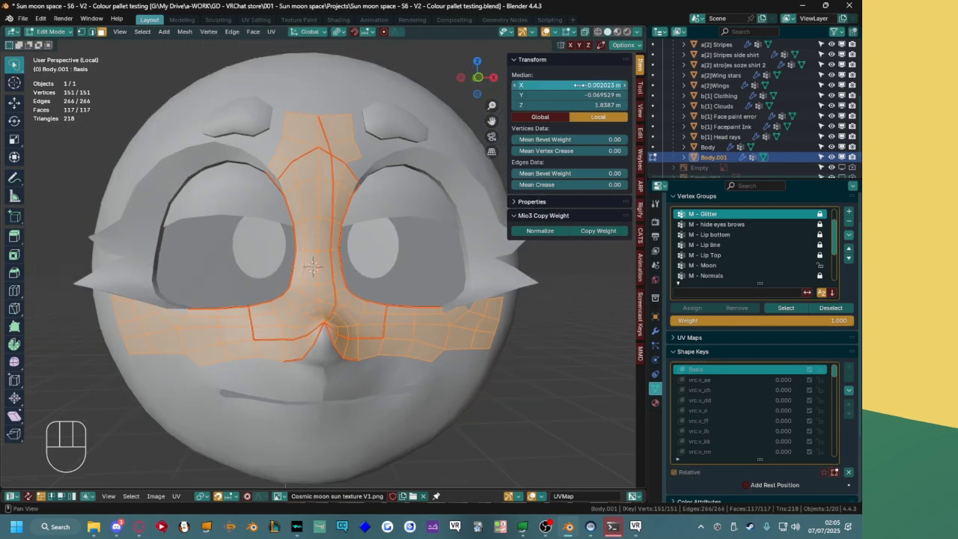
pyautogui.click(597, 32)
pyautogui.press('z')
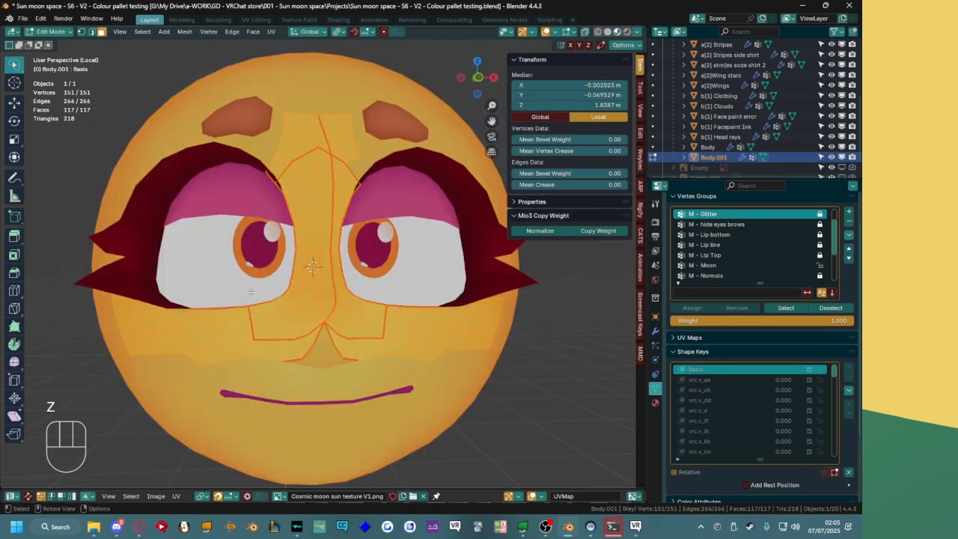
pyautogui.press('z')
# Try subdividing all faces of the separated piece twice with one cut each, and undo both subdivisions.
pyautogui.scroll(3, 312, 297)
pyautogui.moveTo(278, 304); pyautogui.dragTo(290, 288, button='middle')
pyautogui.scroll(-2, 310, 286)
pyautogui.scroll(1, 339, 259)
pyautogui.moveTo(290, 289); pyautogui.dragTo(330, 282, button='middle')
pyautogui.scroll(1, 331, 282)
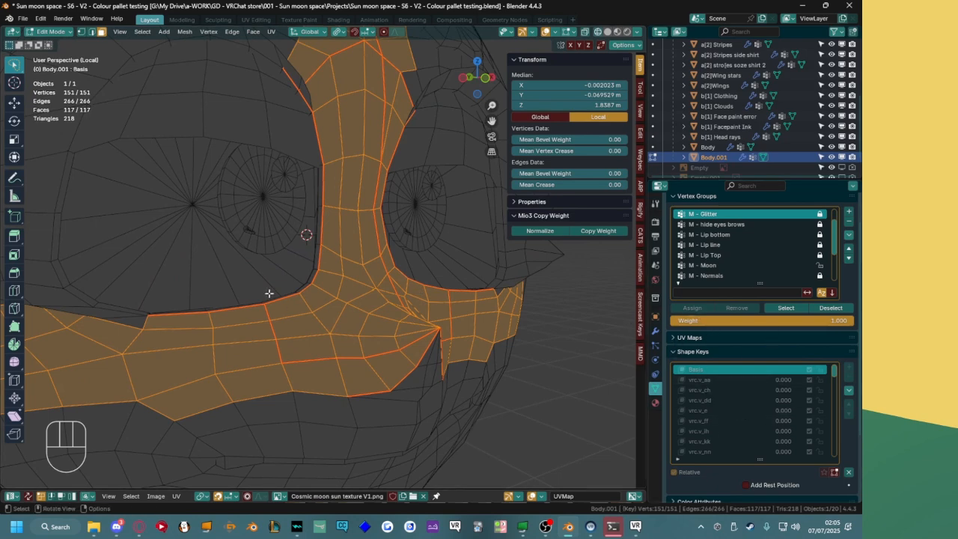
pyautogui.rightClick(361, 290)
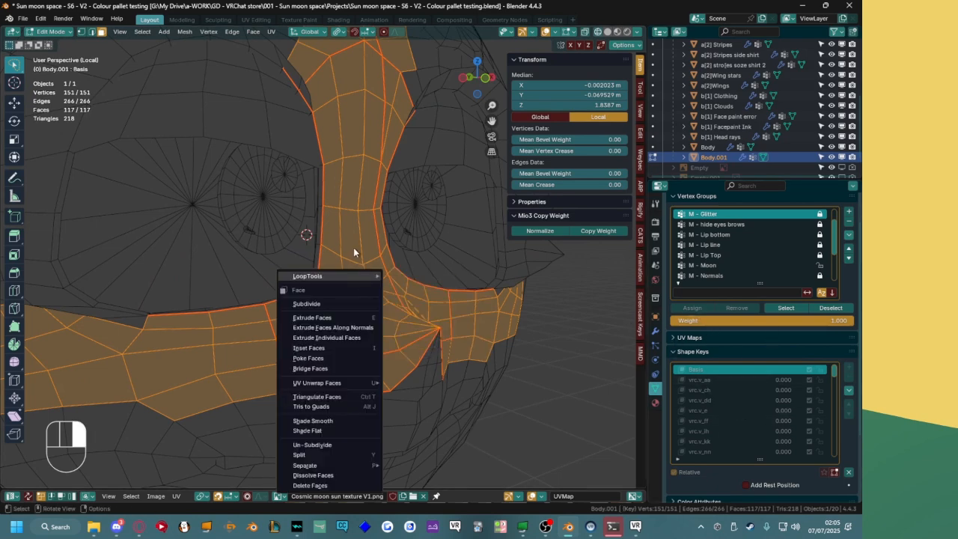
pyautogui.click(331, 303)
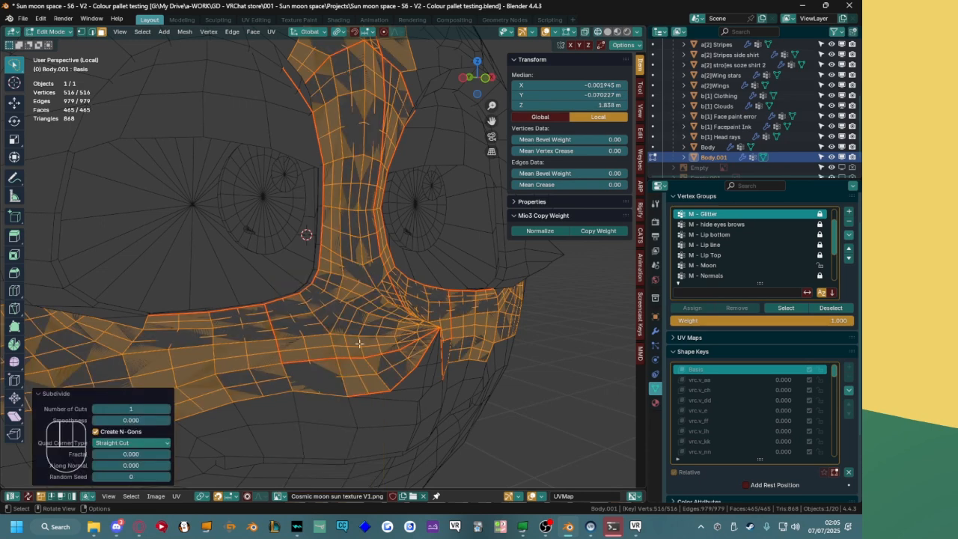
pyautogui.moveTo(360, 343); pyautogui.dragTo(378, 340, button='middle')
pyautogui.rightClick(366, 321)
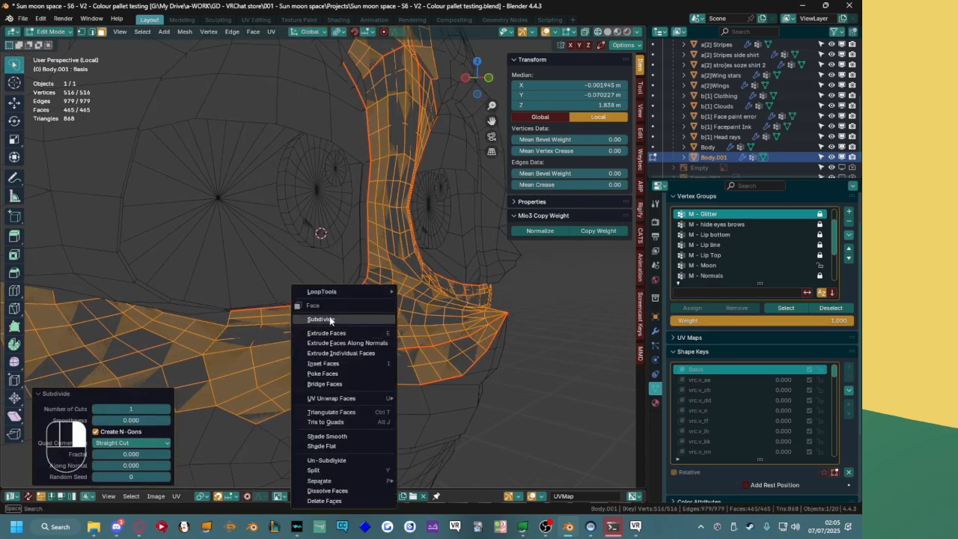
pyautogui.click(329, 319)
pyautogui.moveTo(329, 318); pyautogui.dragTo(351, 277, button='middle')
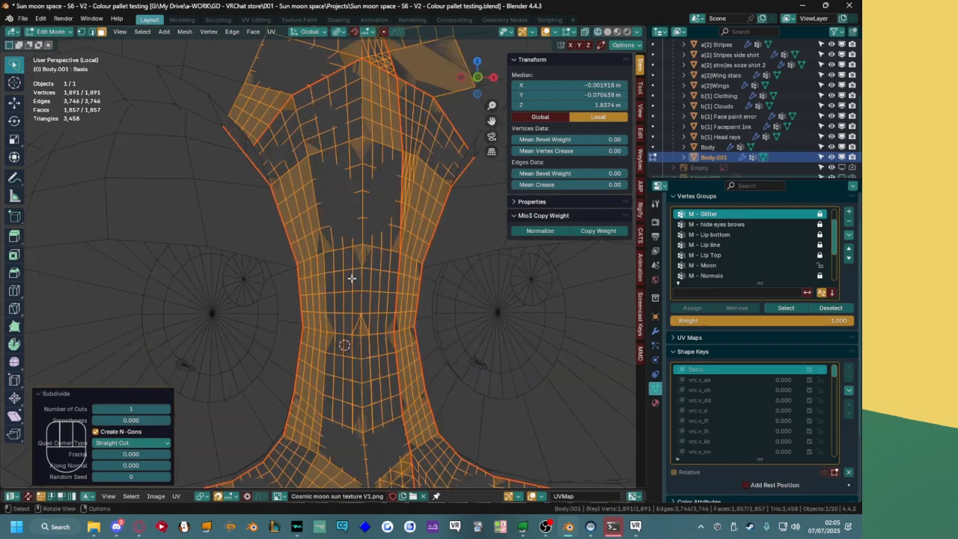
pyautogui.hotkey('ctrl', 'z')
pyautogui.hotkey('ctrl', 'z')
# Try a single horizontal loop cut across the nose bridge of the separated piece, without sliding it.
pyautogui.scroll(-2, 352, 286)
pyautogui.hotkey('ctrl', 'r')
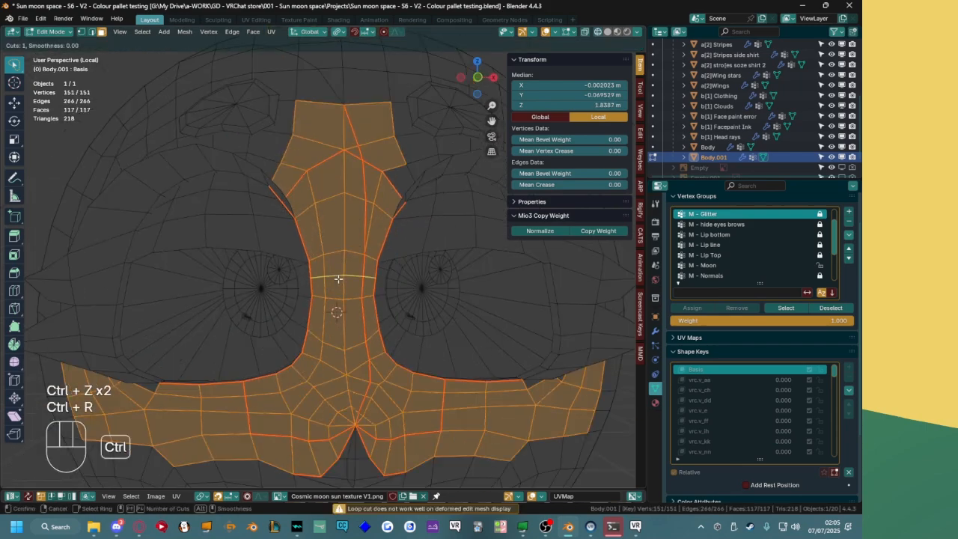
pyautogui.click(338, 278)
pyautogui.rightClick(356, 336)
# Select the whole piece, subdivide it twice, and undo back to the mesh before the nose-bridge loop cut.
pyautogui.press('a')
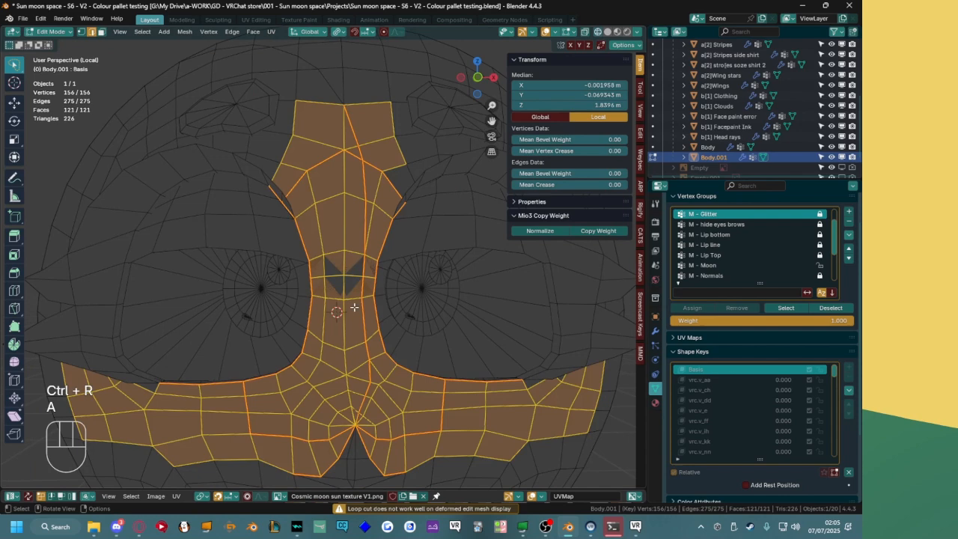
pyautogui.rightClick(353, 297)
pyautogui.click(318, 202)
pyautogui.rightClick(318, 204)
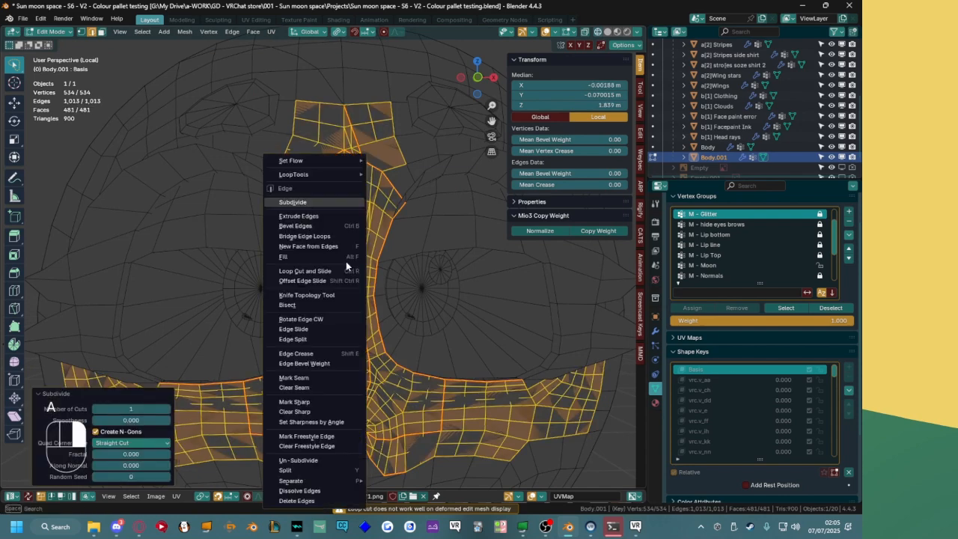
pyautogui.click(336, 200)
pyautogui.scroll(2, 369, 256)
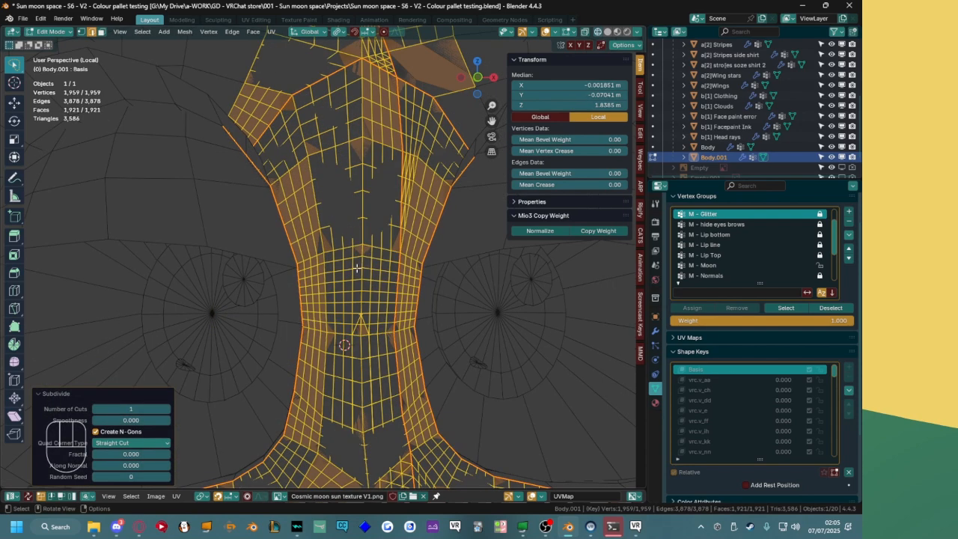
pyautogui.scroll(-4, 328, 191)
pyautogui.hotkey('ctrl', 'z')
pyautogui.hotkey('ctrl', 'z')
pyautogui.hotkey('ctrl', 'z')
pyautogui.hotkey('ctrl', 'z')
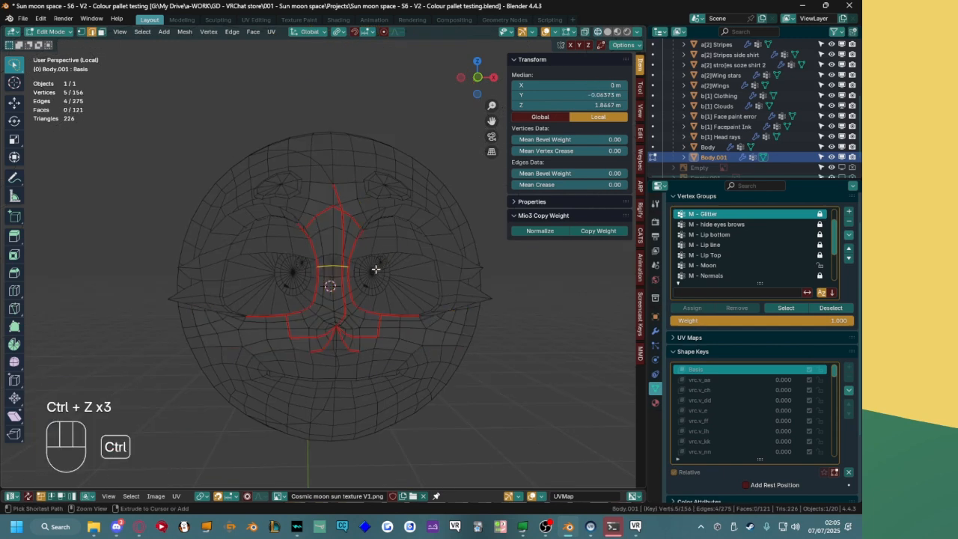
pyautogui.scroll(3, 355, 266)
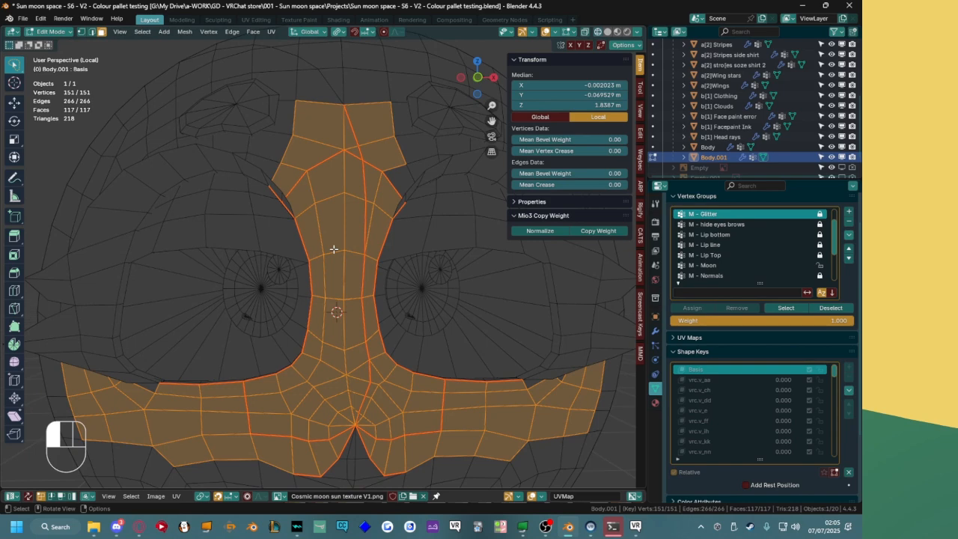
# In edge select mode, try deleting the horizontal edge loop across the nose bridge with Edge Loops, and undo the deletion.
pyautogui.keyDown('alt'); pyautogui.click(334, 249); pyautogui.keyUp('alt')
pyautogui.press('x')
pyautogui.press('2')
pyautogui.keyDown('alt'); pyautogui.click(325, 249); pyautogui.keyUp('alt')
pyautogui.press('x')
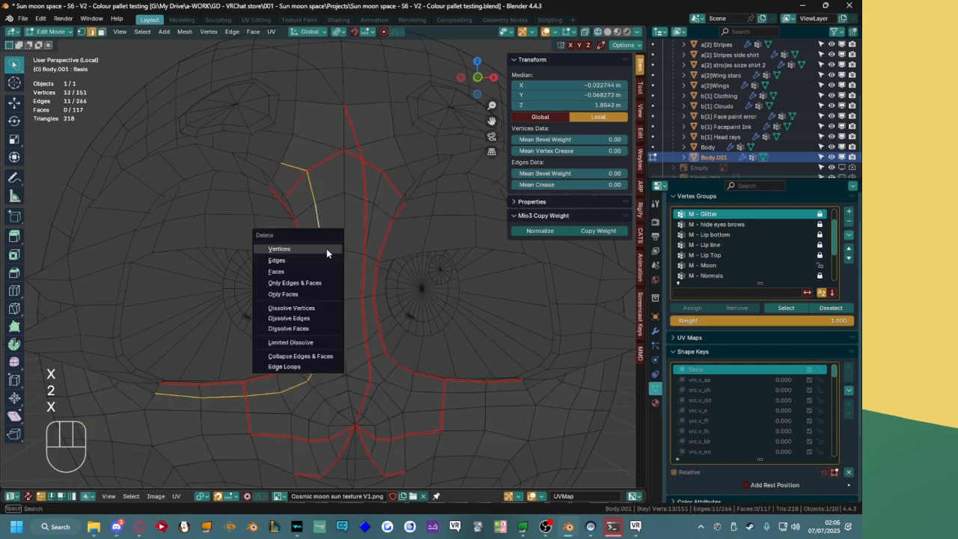
pyautogui.keyDown('alt'); pyautogui.click(353, 253); pyautogui.keyUp('alt')
pyautogui.press('x')
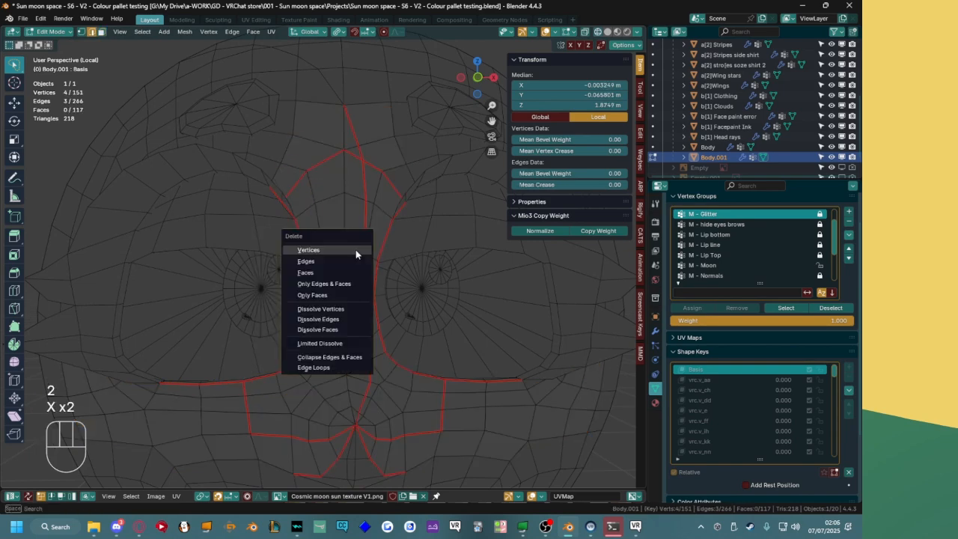
pyautogui.click(323, 367)
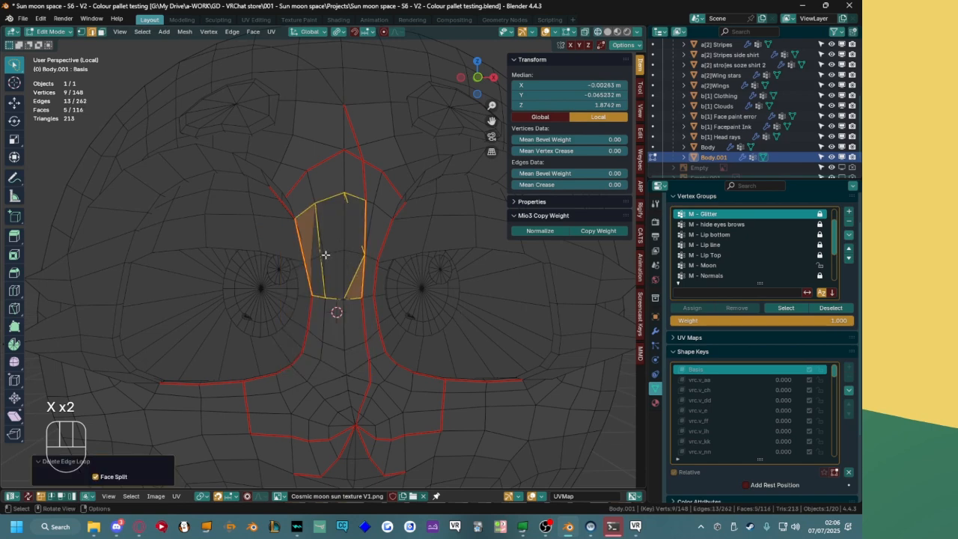
pyautogui.hotkey('ctrl', 'z')
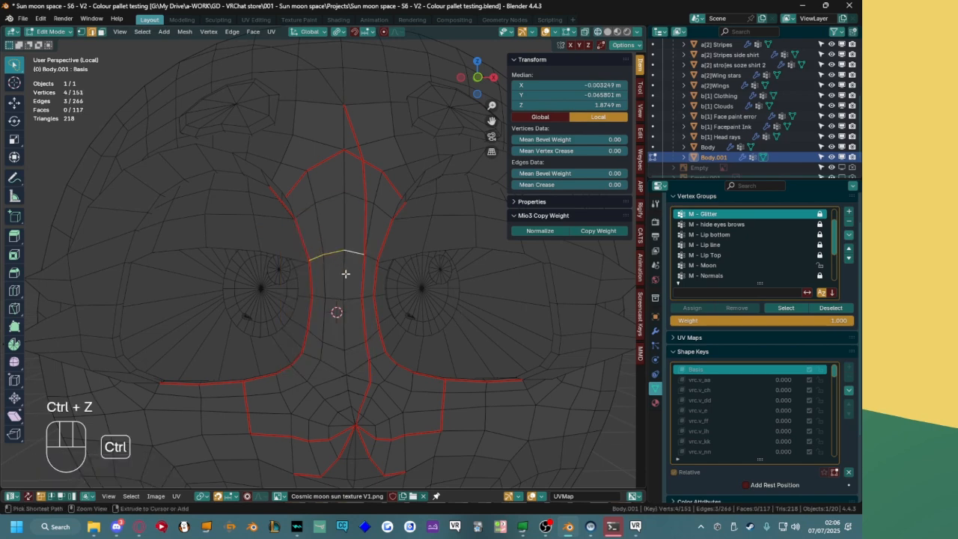
# Try Inset Faces from a vertical edge on the nose bridge, undo it and select a short horizontal edge there.
pyautogui.moveTo(320, 254); pyautogui.dragTo(363, 288, button='middle')
pyautogui.click(363, 256)
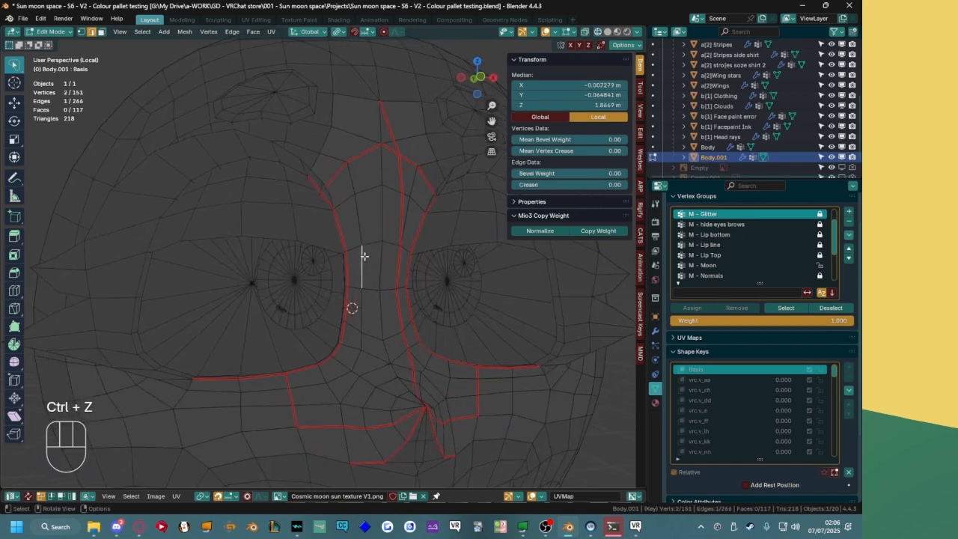
pyautogui.press('i')
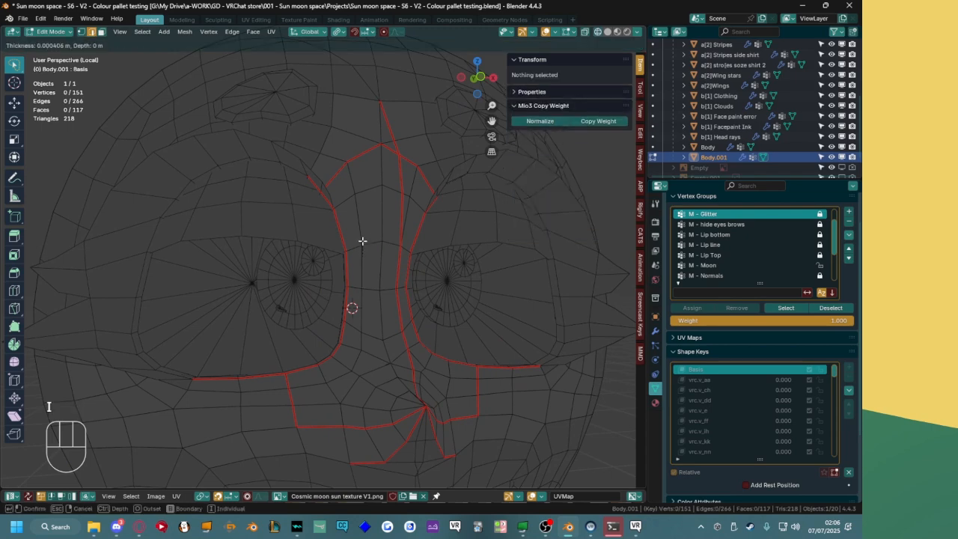
pyautogui.click(386, 294)
pyautogui.hotkey('ctrl', 'z')
pyautogui.moveTo(424, 280); pyautogui.dragTo(365, 293, button='middle')
pyautogui.hotkey('ctrl', 'z')
pyautogui.click(365, 293)
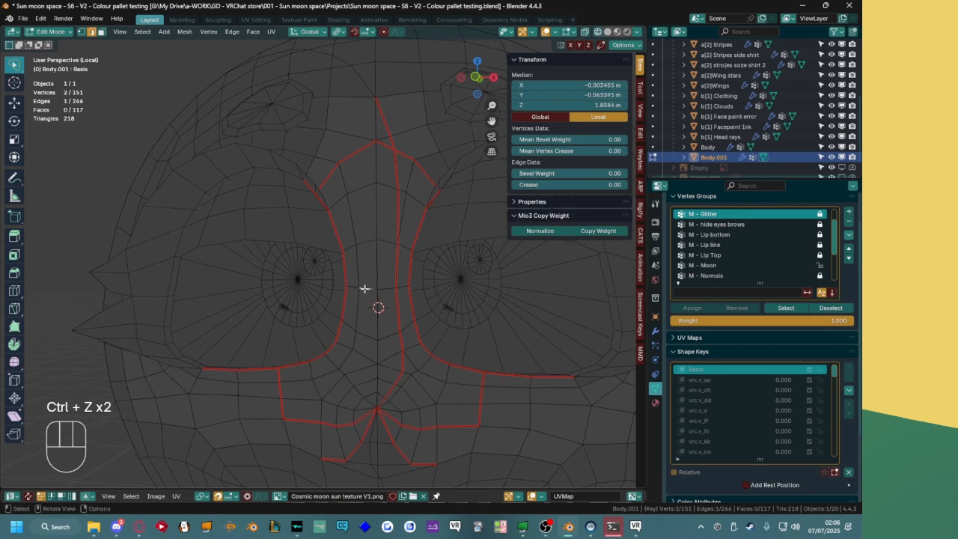
# Switch X-Mouse Button Control to Layer 2.
pyautogui.click(699, 527)
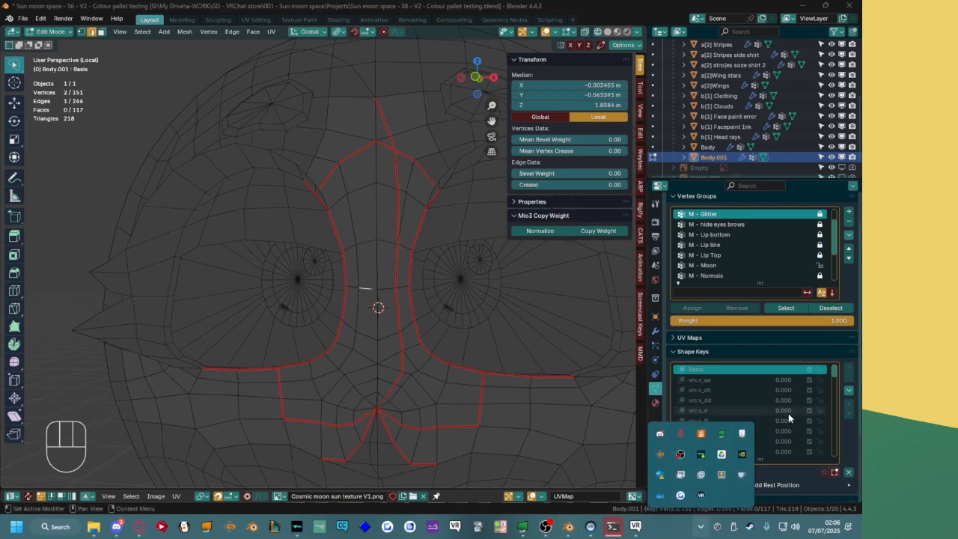
pyautogui.rightClick(742, 432)
pyautogui.moveTo(680, 315)
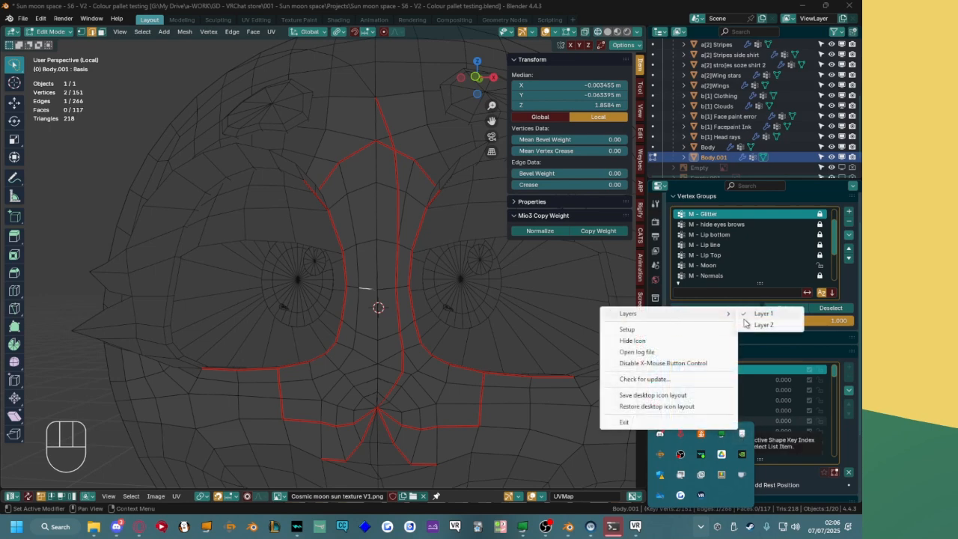
pyautogui.click(743, 323)
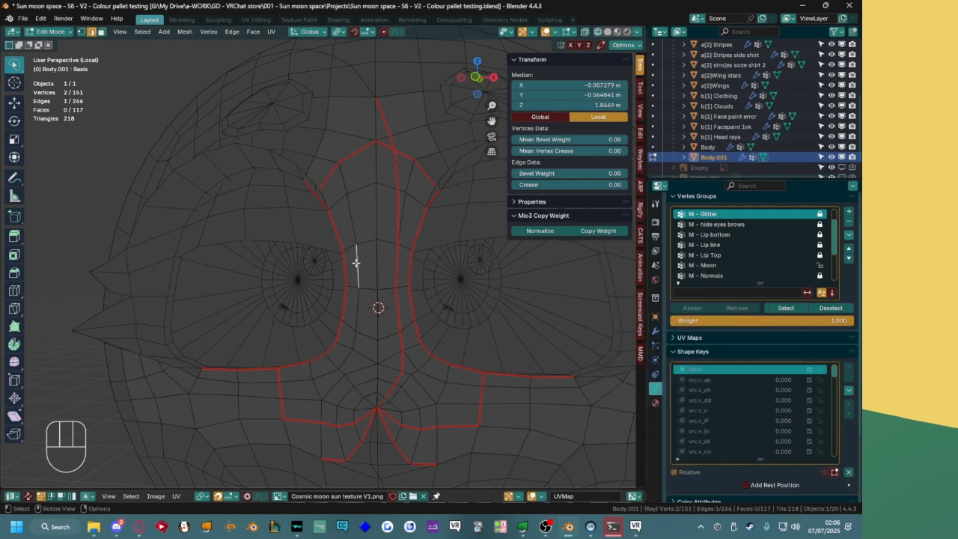
# Select the linked face-paint piece, try moving it away from the face, and undo the move.
pyautogui.hotkey('ctrl', 'l')
pyautogui.scroll(-5, 345, 266)
pyautogui.moveTo(371, 285)
pyautogui.mouseDown(button='middle')
pyautogui.moveTo(308, 300)
pyautogui.moveTo(351, 307)
pyautogui.moveTo(367, 297)
pyautogui.mouseUp(button='middle')
pyautogui.press('g')
pyautogui.click(171, 345)
pyautogui.hotkey('ctrl', 'z')
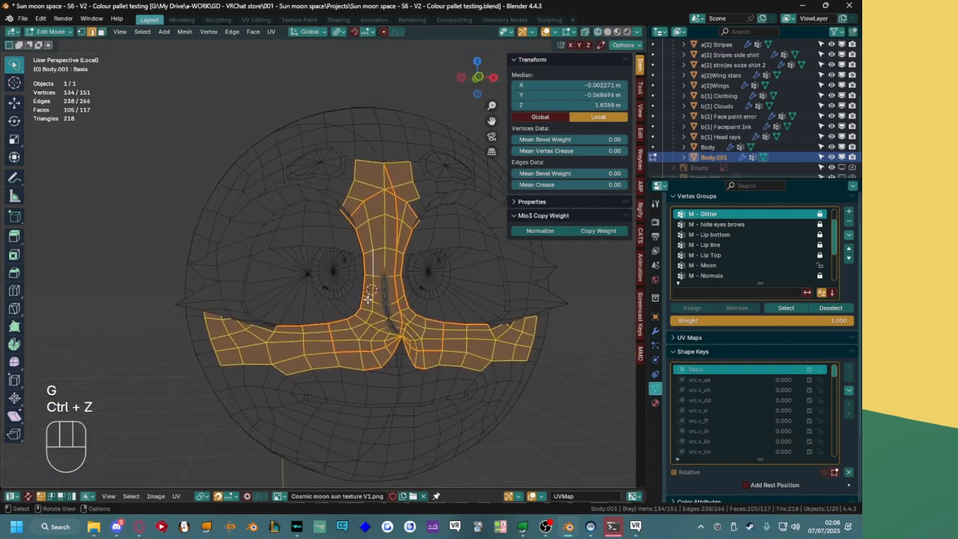
# Try a loop cut along the strip running from the nose bridge to the cheek, and cancel it.
pyautogui.scroll(6, 370, 296)
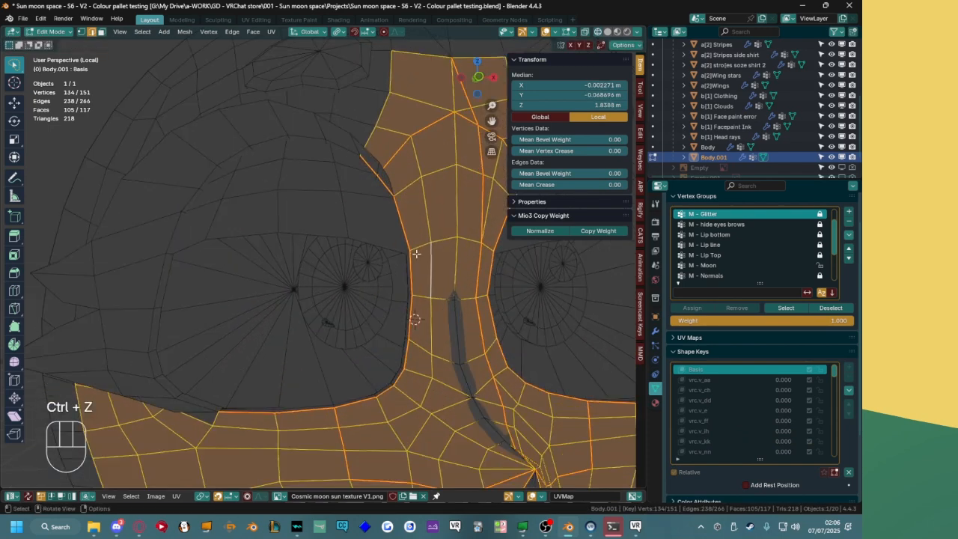
pyautogui.hotkey('ctrl', 'r')
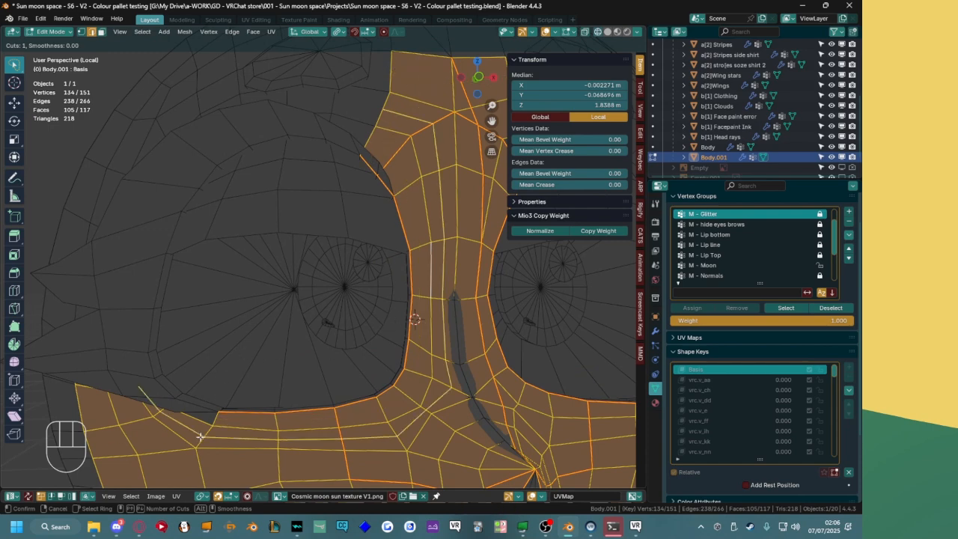
pyautogui.rightClick(159, 457)
pyautogui.keyDown('shift'); pyautogui.moveTo(367, 446); pyautogui.dragTo(189, 346, button='middle'); pyautogui.keyUp('shift')
pyautogui.moveTo(248, 351); pyautogui.dragTo(374, 205, button='middle')
pyautogui.scroll(-1, 248, 354)
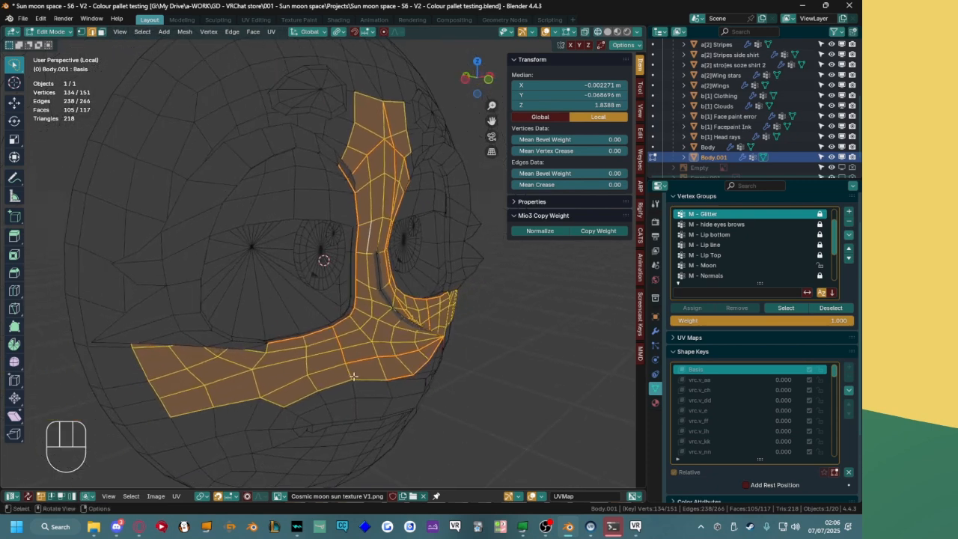
# Try deleting two crosswise edge loops on the cheek strip below the eye with Edge Loops.
pyautogui.moveTo(395, 389); pyautogui.dragTo(305, 376, button='middle')
pyautogui.doubleClick(292, 363)
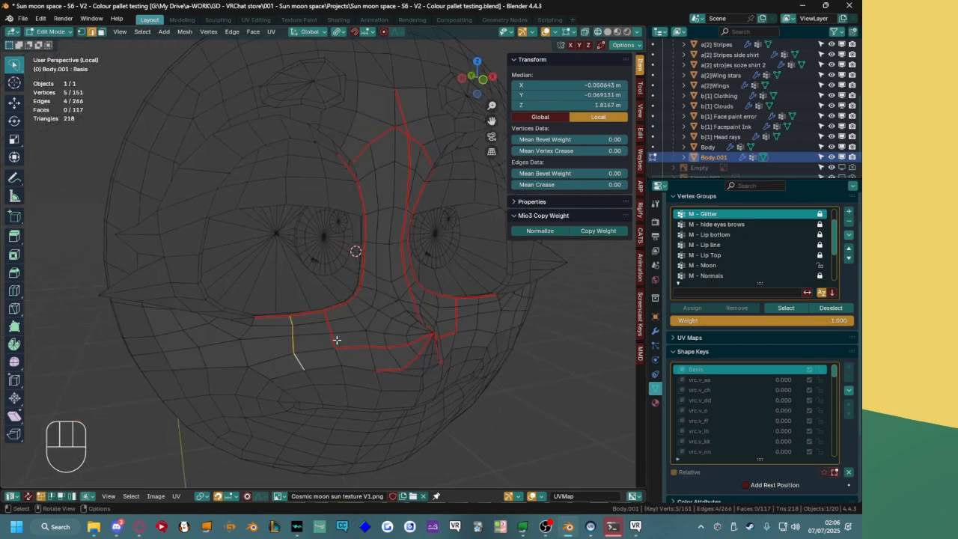
pyautogui.doubleClick(333, 337)
pyautogui.press('x')
pyautogui.click(336, 329)
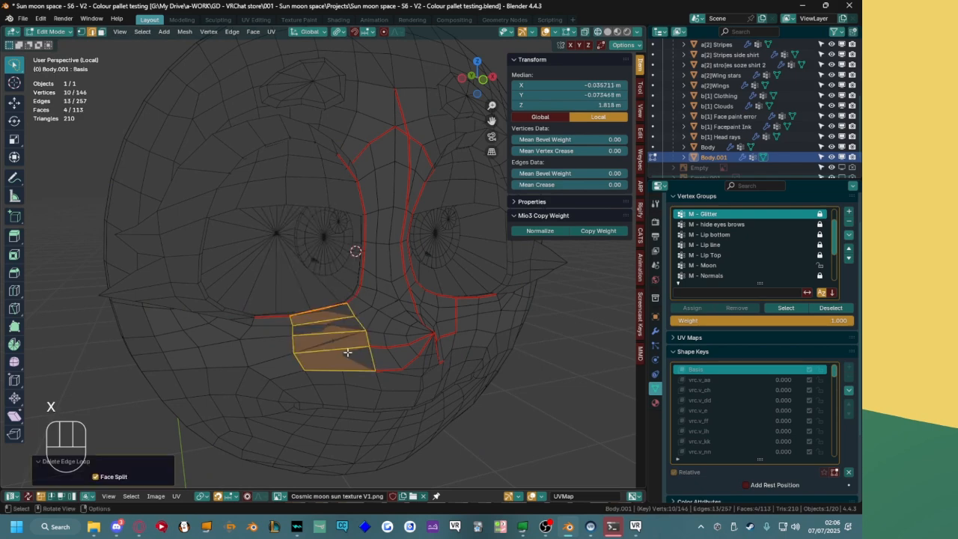
pyautogui.click(388, 297)
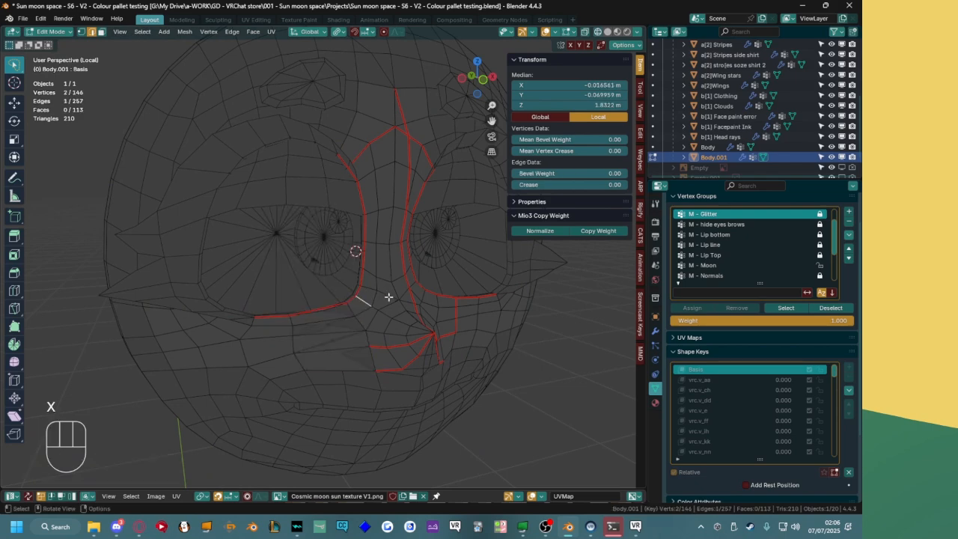
pyautogui.press('x')
pyautogui.click(294, 337)
pyautogui.moveTo(456, 336); pyautogui.dragTo(295, 331, button='middle')
# Try a loop cut with three cuts across the merged cheek faces, and undo it together with the edge-loop deletions.
pyautogui.hotkey('ctrl', 'r')
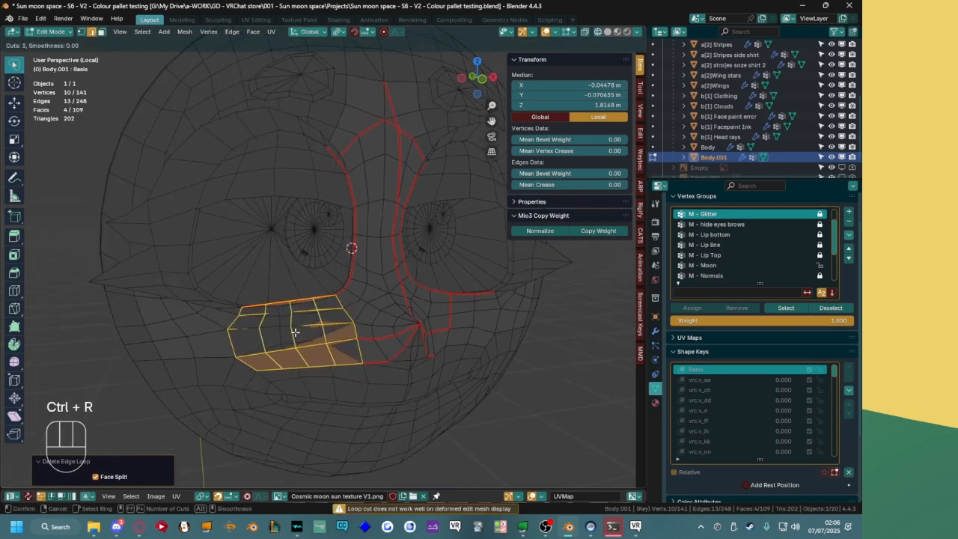
pyautogui.click(294, 331)
pyautogui.hotkey('ctrl', 'z')
pyautogui.hotkey('ctrl', 'z')
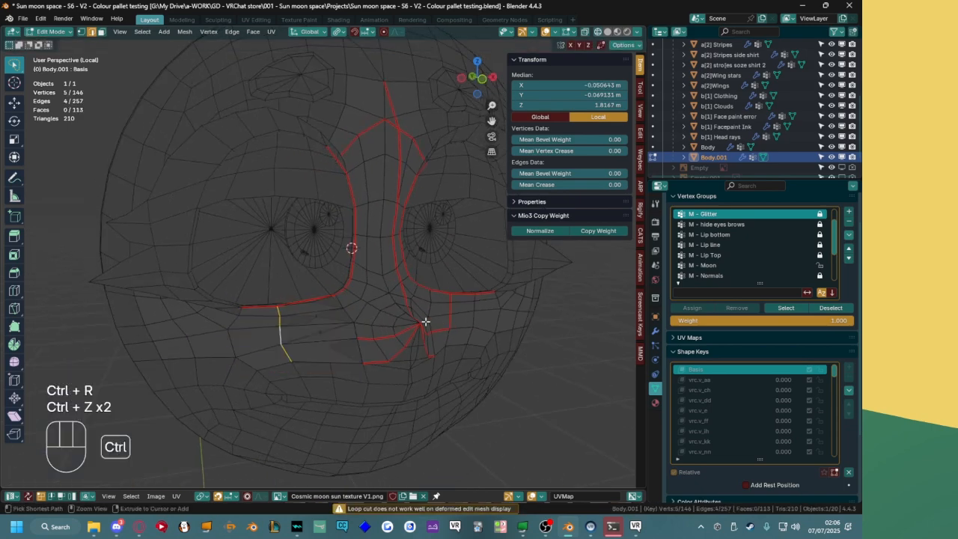
pyautogui.hotkey('ctrl', 'z')
pyautogui.hotkey('ctrl', 'z')
# Select the whole face-paint mesh and offset it slightly outward from the face with Shrink/Fatten, by 0.000322 m.
pyautogui.scroll(4, 364, 317)
pyautogui.moveTo(364, 317); pyautogui.dragTo(270, 328, button='middle')
pyautogui.press('a')
pyautogui.moveTo(270, 328)
pyautogui.mouseDown(button='middle')
pyautogui.moveTo(352, 329)
pyautogui.moveTo(359, 319)
pyautogui.moveTo(277, 344)
pyautogui.mouseUp(button='middle')
pyautogui.moveTo(276, 344); pyautogui.dragTo(411, 315, button='middle')
pyautogui.press('a')
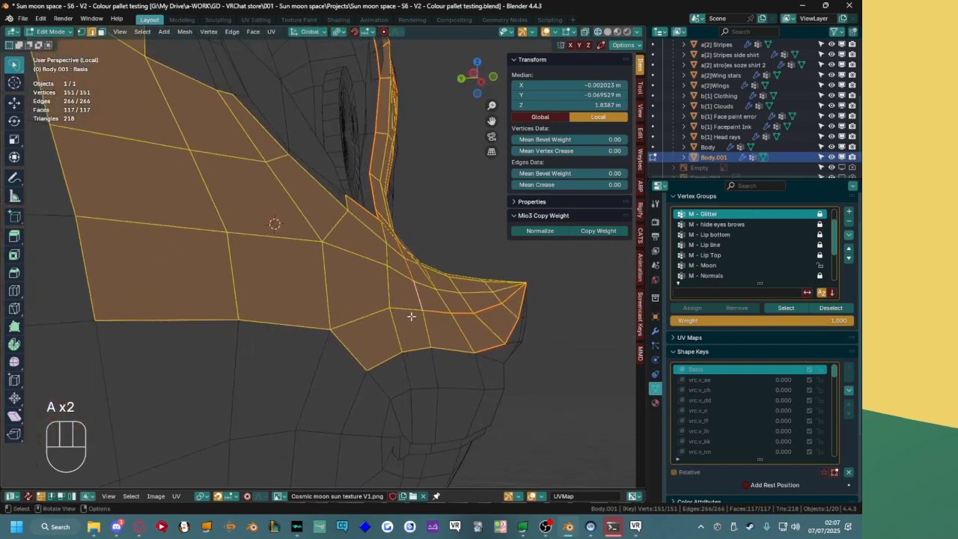
pyautogui.hotkey('alt', 's')
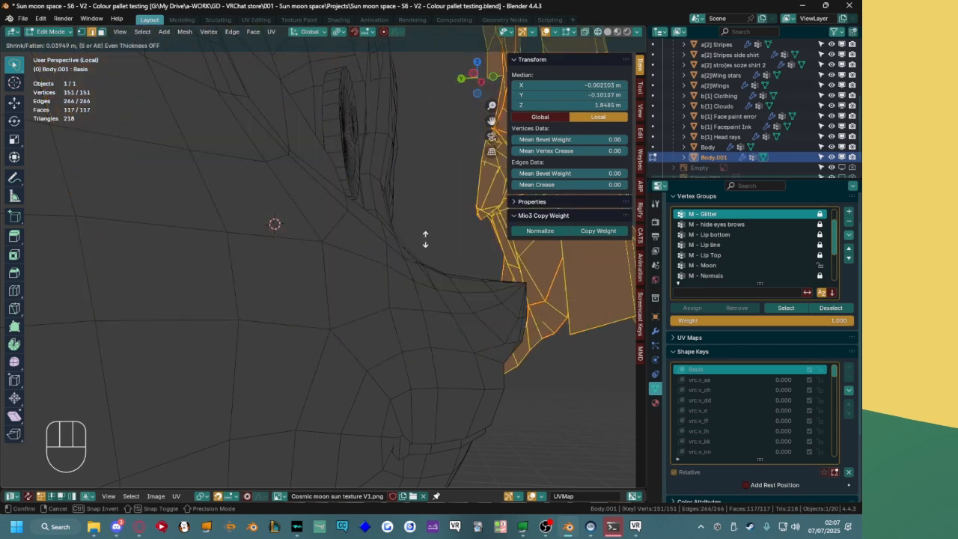
pyautogui.click(417, 261)
pyautogui.hotkey('ctrl', 'z')
pyautogui.hotkey('alt', 's')
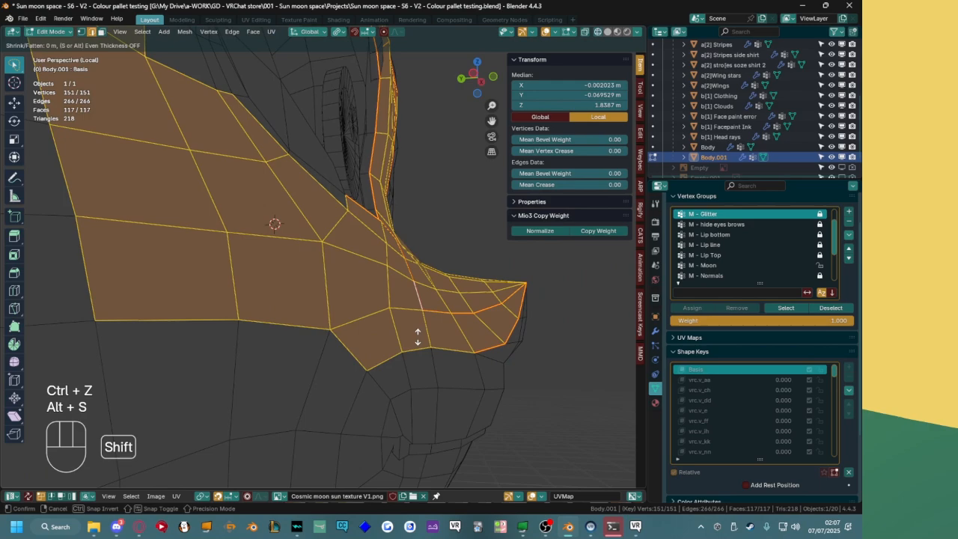
pyautogui.click(419, 331)
# Subdivide the whole face-paint mesh twice, with one cut each time.
pyautogui.moveTo(379, 327); pyautogui.dragTo(337, 323, button='middle')
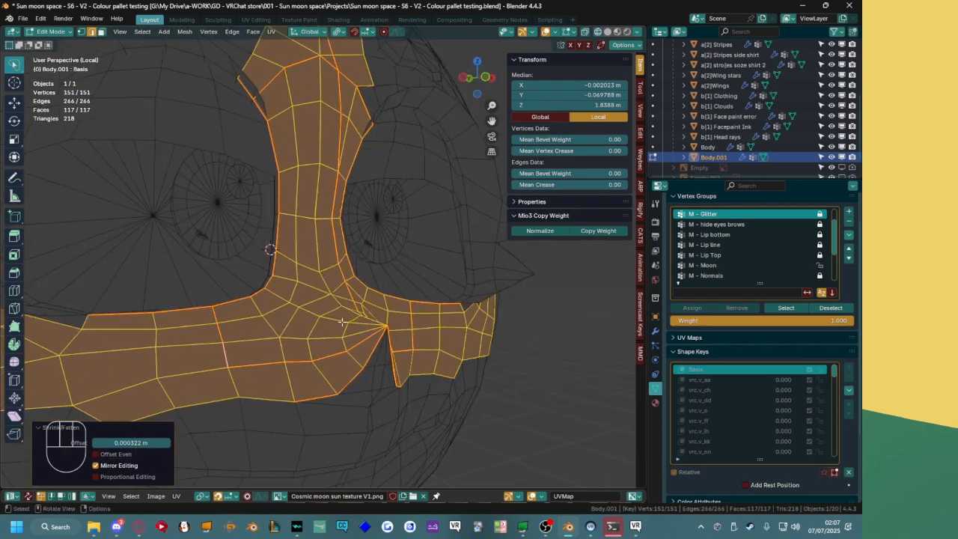
pyautogui.rightClick(336, 324)
pyautogui.click(331, 203)
pyautogui.rightClick(332, 206)
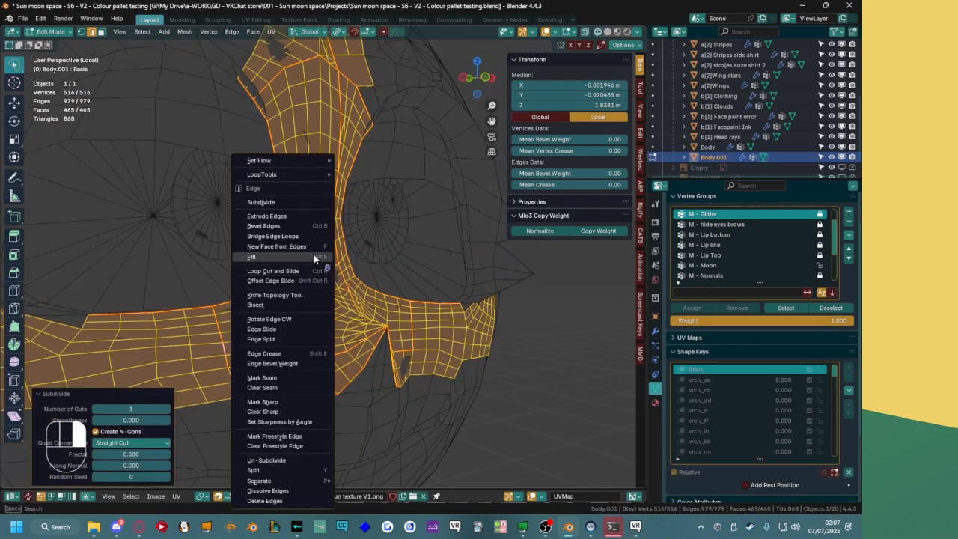
pyautogui.click(311, 203)
pyautogui.keyDown('shift'); pyautogui.moveTo(311, 203); pyautogui.dragTo(364, 252, button='middle'); pyautogui.keyUp('shift')
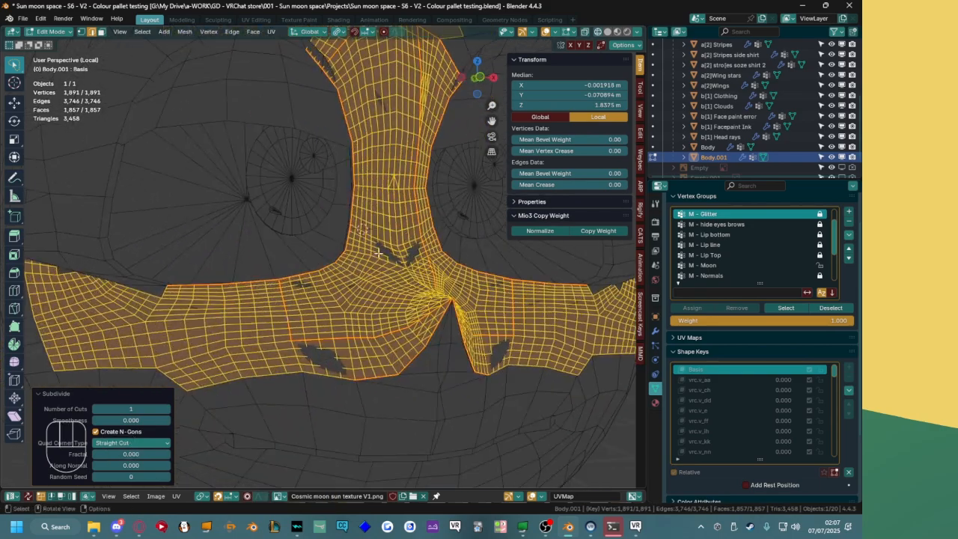
pyautogui.click(364, 252)
# Clear the seams from all edges of the face-paint mesh.
pyautogui.scroll(-3, 363, 254)
pyautogui.keyDown('shift'); pyautogui.moveTo(344, 321); pyautogui.dragTo(319, 352, button='middle'); pyautogui.keyUp('shift')
pyautogui.hotkey('alt', 'a')
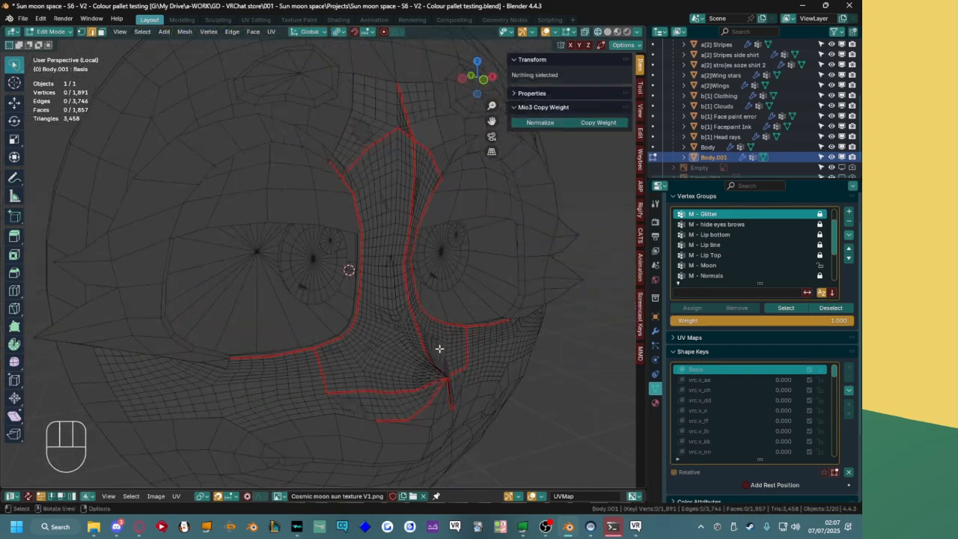
pyautogui.moveTo(439, 325); pyautogui.dragTo(386, 298, button='middle')
pyautogui.press('a')
pyautogui.hotkey('ctrl', 'e')
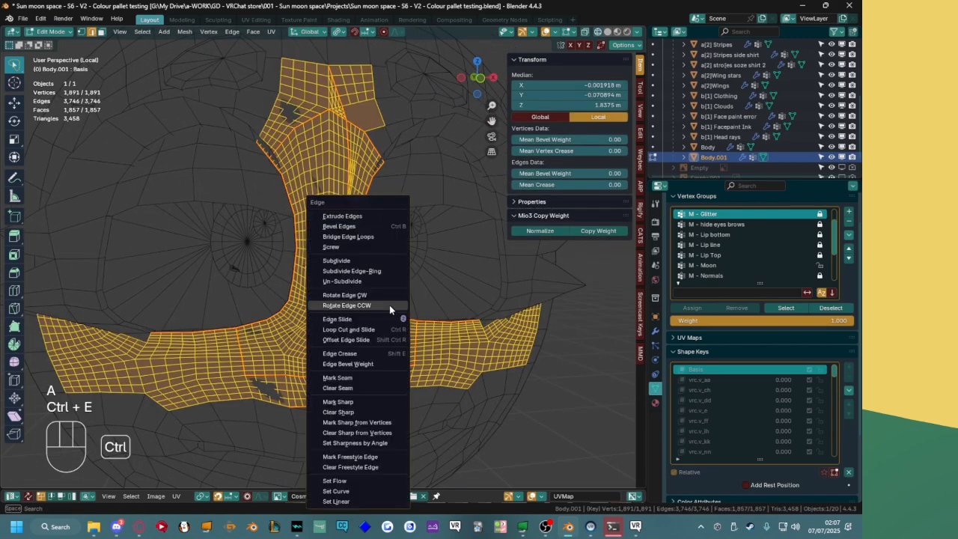
pyautogui.click(361, 386)
pyautogui.hotkey('ctrl', 'e')
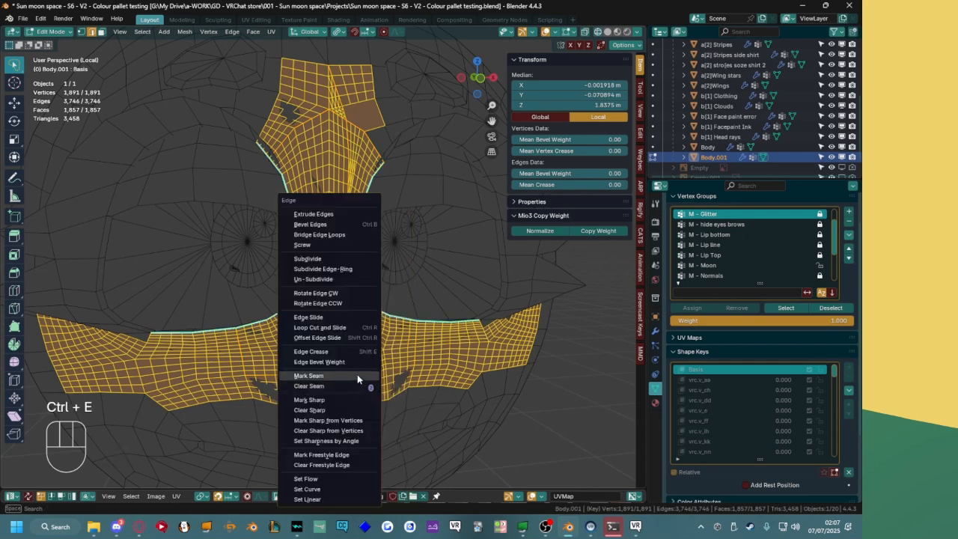
pyautogui.click(357, 375)
pyautogui.hotkey('ctrl', 'e')
pyautogui.click(338, 385)
# Clear the sharp marking from all edges of the face-paint mesh and deselect the mesh.
pyautogui.hotkey('ctrl', 'e')
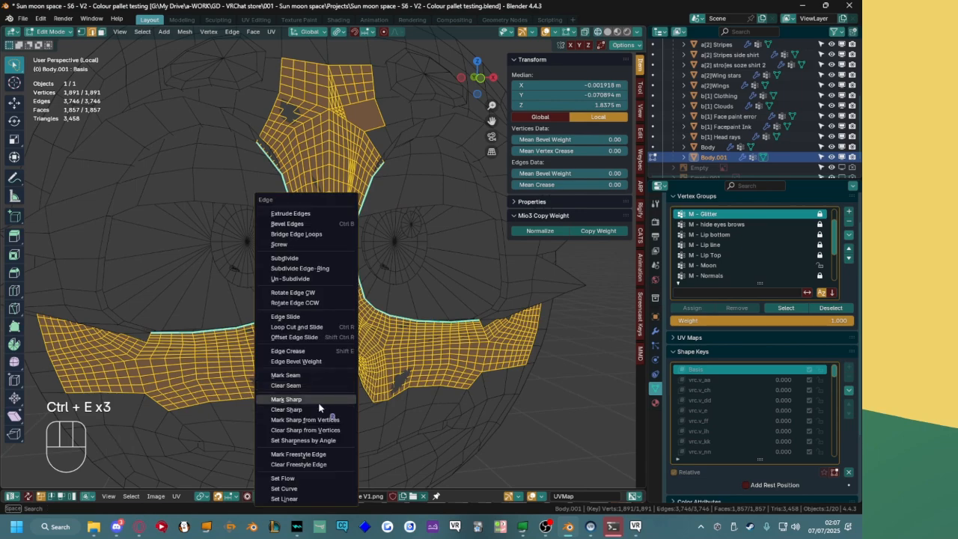
pyautogui.click(314, 410)
pyautogui.click(461, 317)
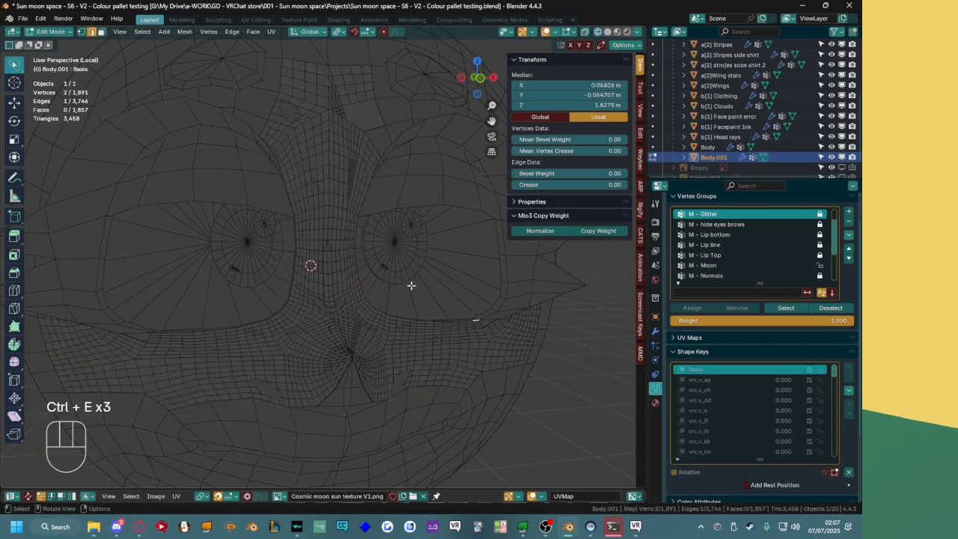
# In face select mode, pick a face at the patch beside the nose where the body pokes through, and use solid viewport shading.
pyautogui.press('a')
pyautogui.moveTo(413, 287); pyautogui.dragTo(314, 303, button='middle')
pyautogui.scroll(2, 359, 318)
pyautogui.scroll(1, 321, 363)
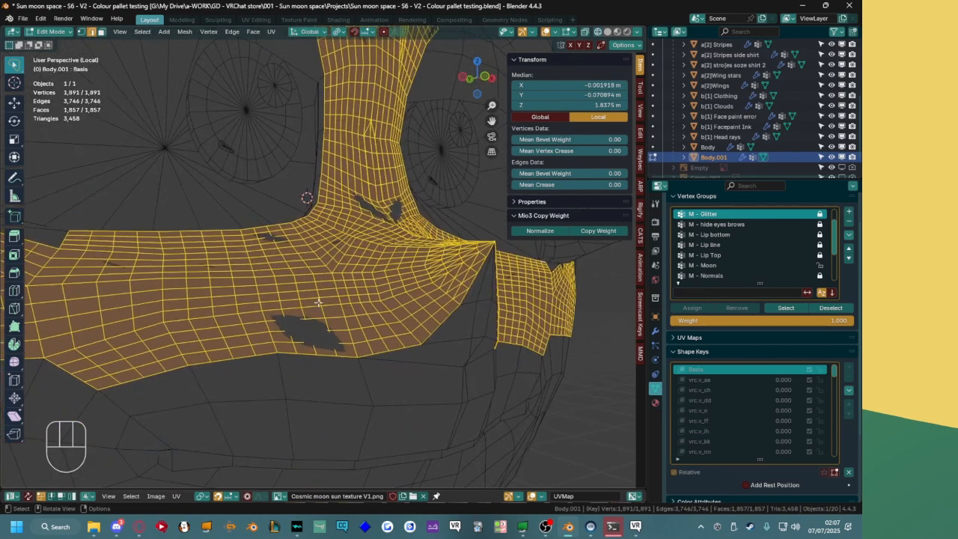
pyautogui.click(314, 304)
pyautogui.press('3')
pyautogui.moveTo(301, 314)
pyautogui.mouseDown()
pyautogui.moveTo(294, 329)
pyautogui.moveTo(297, 310)
pyautogui.mouseUp()
pyautogui.scroll(-2, 298, 310)
pyautogui.moveTo(298, 310); pyautogui.dragTo(272, 334, button='middle')
pyautogui.click(319, 315)
pyautogui.click(608, 32)
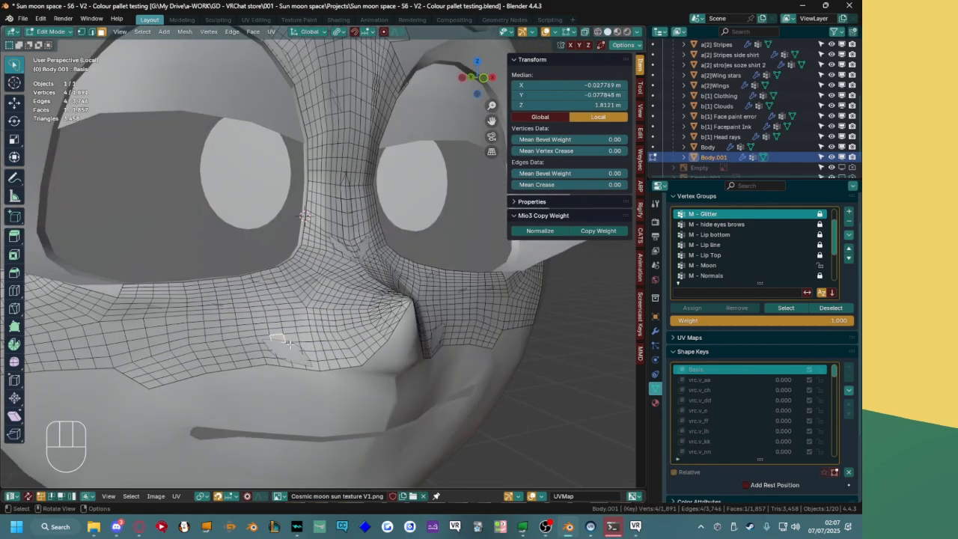
pyautogui.moveTo(294, 372); pyautogui.dragTo(318, 308, button='middle')
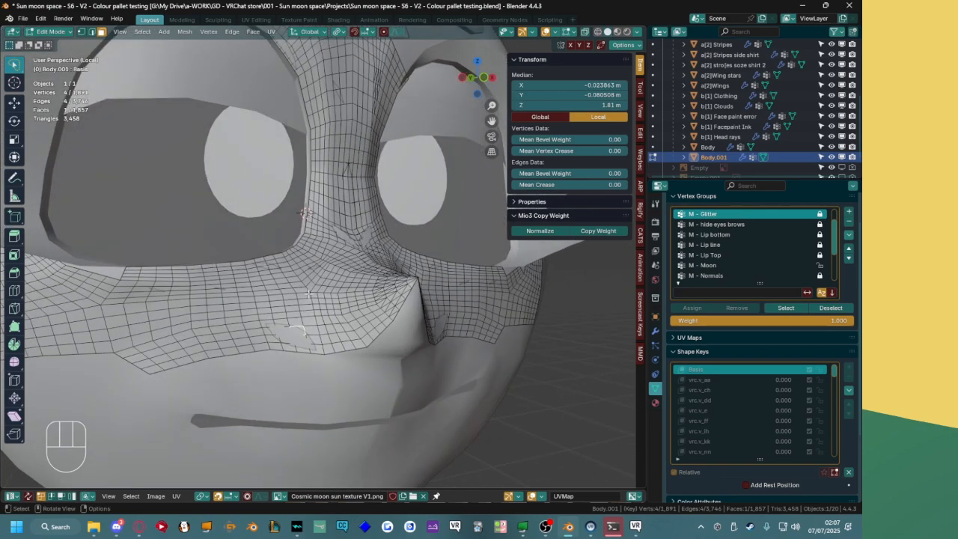
# Switch to Sculpt Mode and choose the Blob brush with a radius of 142 px.
pyautogui.hotkey('ctrl', 'Tab')
pyautogui.click(297, 331)
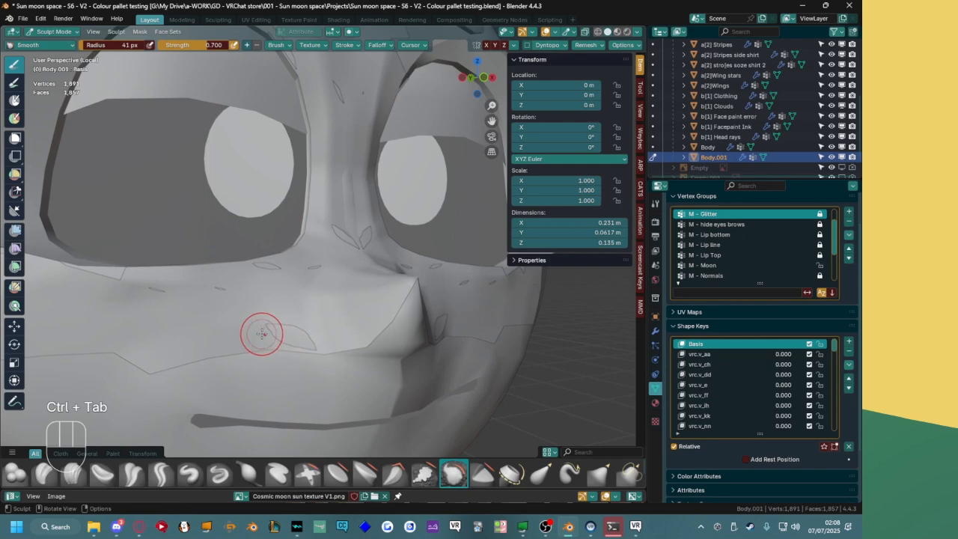
pyautogui.press('q')
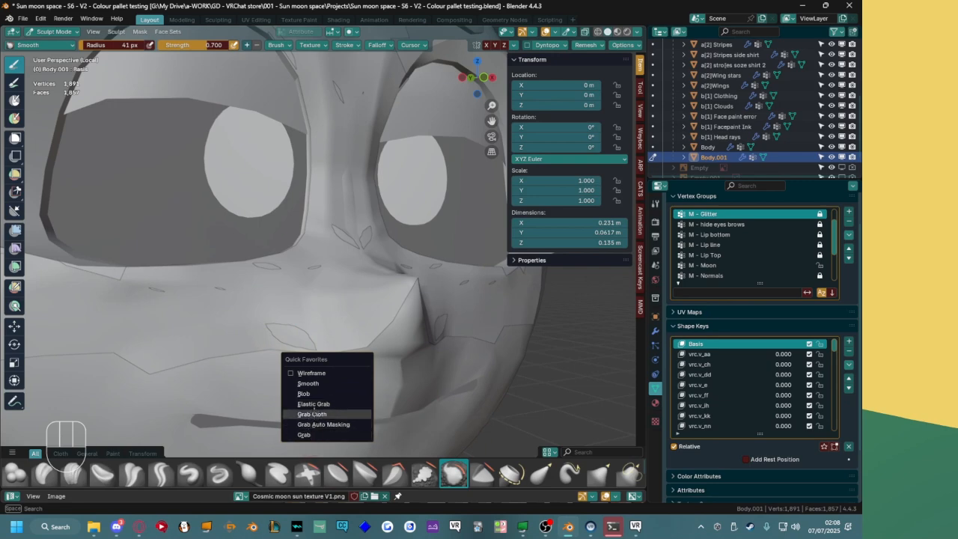
pyautogui.click(306, 383)
pyautogui.press('q')
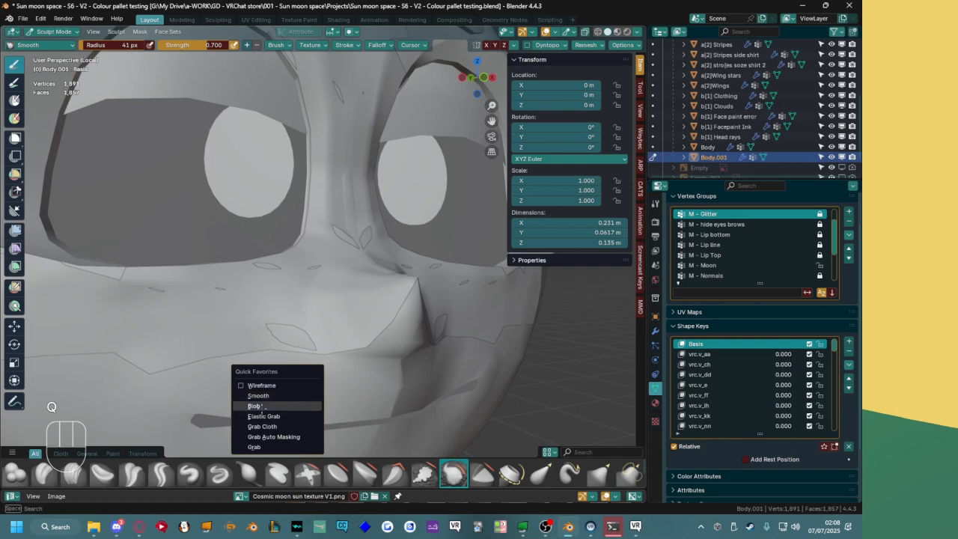
pyautogui.click(303, 405)
pyautogui.moveTo(304, 402)
pyautogui.keyDown('shift'); pyautogui.mouseDown(button='middle')
pyautogui.moveTo(328, 397)
pyautogui.moveTo(296, 389)
pyautogui.moveTo(285, 360)
pyautogui.moveTo(303, 347)
pyautogui.moveTo(327, 348)
pyautogui.moveTo(321, 352)
pyautogui.moveTo(368, 300)
pyautogui.moveTo(400, 314)
pyautogui.mouseUp(button='middle'); pyautogui.keyUp('shift')
pyautogui.press('f')
pyautogui.click(291, 362)
pyautogui.press('f')
pyautogui.click(332, 345)
# Try Blob strokes over the patches on the cheeks and nose where the body pokes through, and undo them.
pyautogui.moveTo(356, 379); pyautogui.dragTo(407, 299, button='middle')
pyautogui.hotkey('ctrl', 'z')
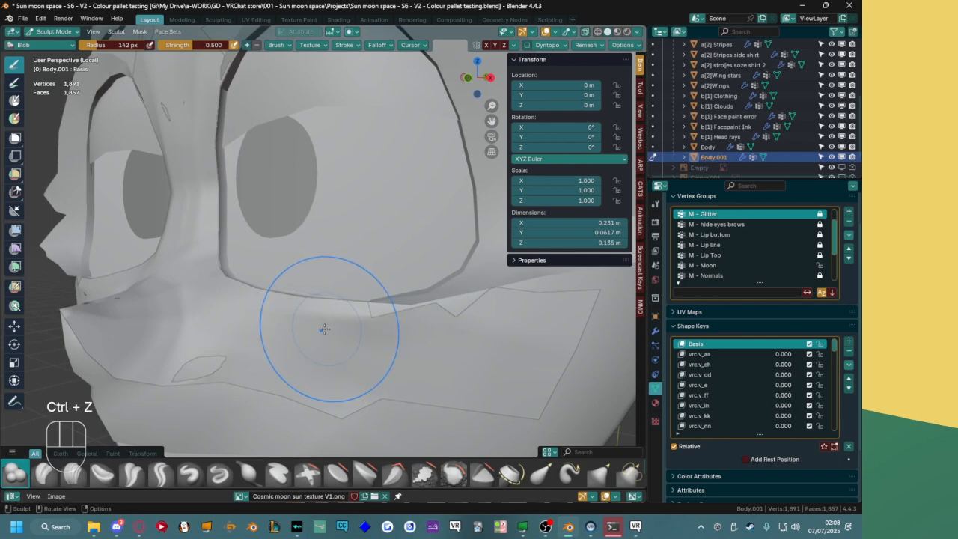
pyautogui.moveTo(203, 370)
pyautogui.mouseDown(button='middle')
pyautogui.moveTo(142, 249)
pyautogui.moveTo(169, 253)
pyautogui.mouseUp(button='middle')
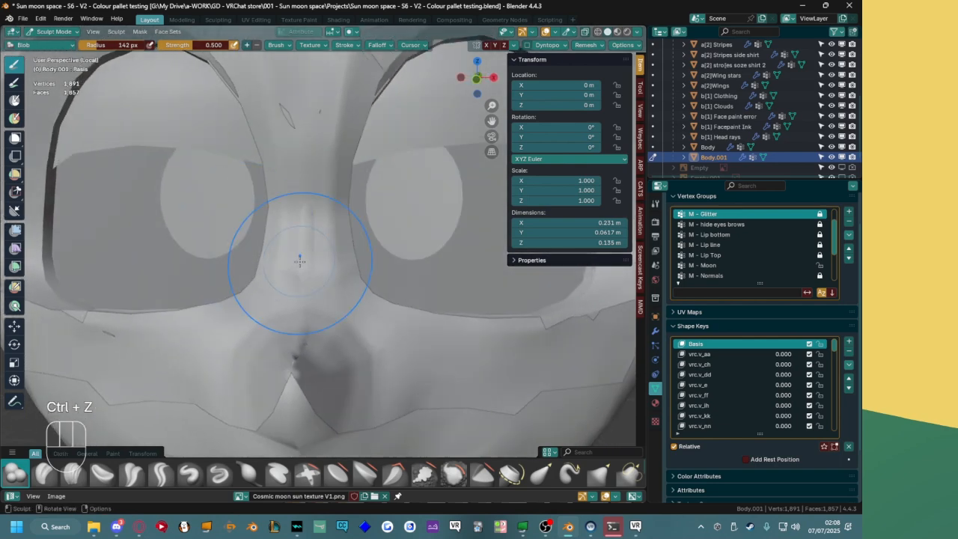
pyautogui.moveTo(322, 308); pyautogui.dragTo(325, 264, button='middle')
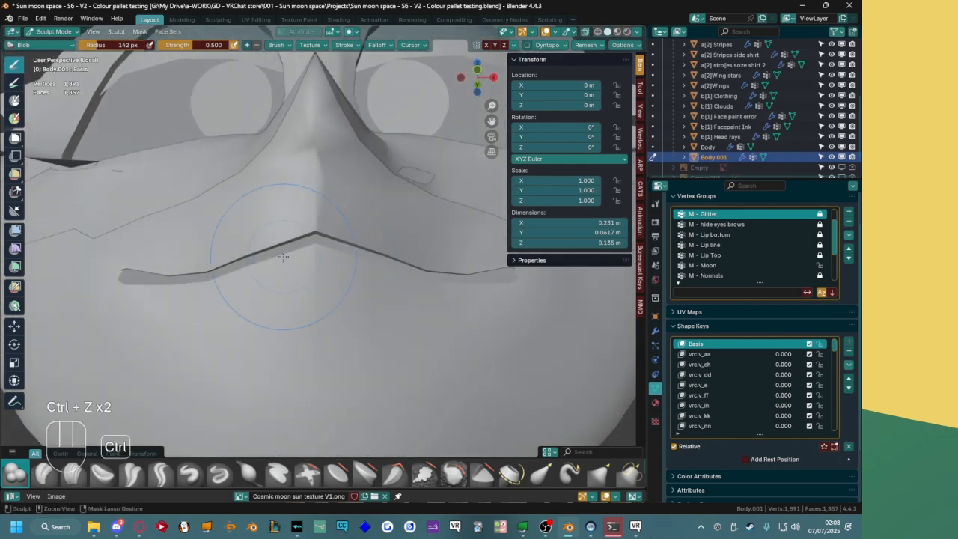
pyautogui.hotkey('ctrl', 'z')
pyautogui.moveTo(256, 244); pyautogui.dragTo(276, 243, button='middle')
pyautogui.hotkey('ctrl', 'z')
pyautogui.hotkey('ctrl', 'z')
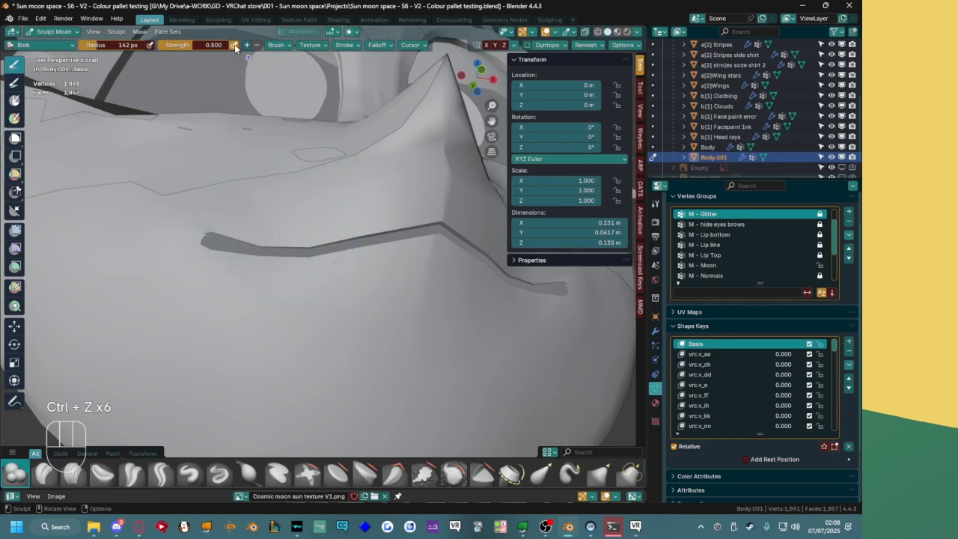
# Set the Blob brush to strength 0.140 and radius 91 px, and raise the patch beside the nose where the body pokes through.
pyautogui.moveTo(181, 43); pyautogui.dragTo(161, 43)
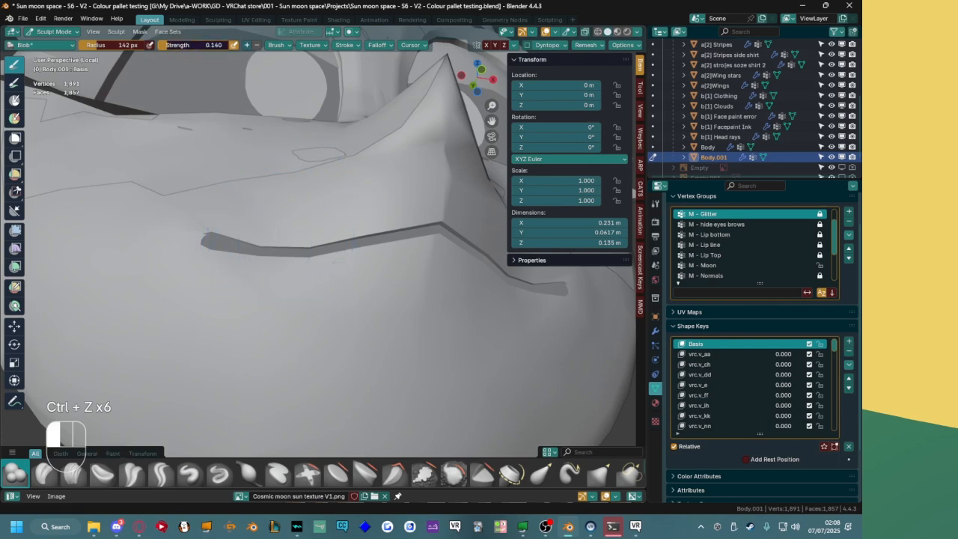
pyautogui.moveTo(238, 89)
pyautogui.mouseDown(button='middle')
pyautogui.moveTo(232, 145)
pyautogui.moveTo(240, 155)
pyautogui.mouseUp(button='middle')
pyautogui.keyDown('shift'); pyautogui.moveTo(352, 357); pyautogui.dragTo(374, 321, button='middle'); pyautogui.keyUp('shift')
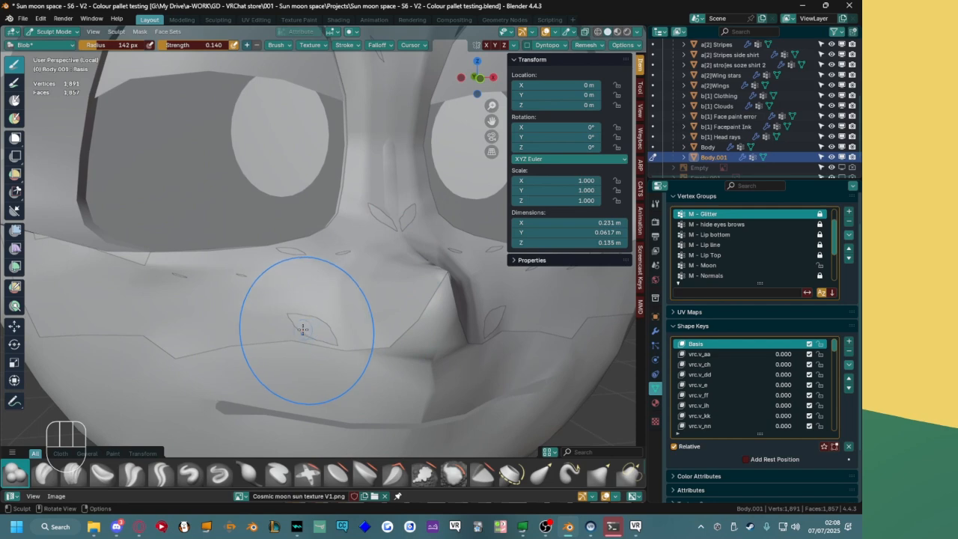
pyautogui.press('f')
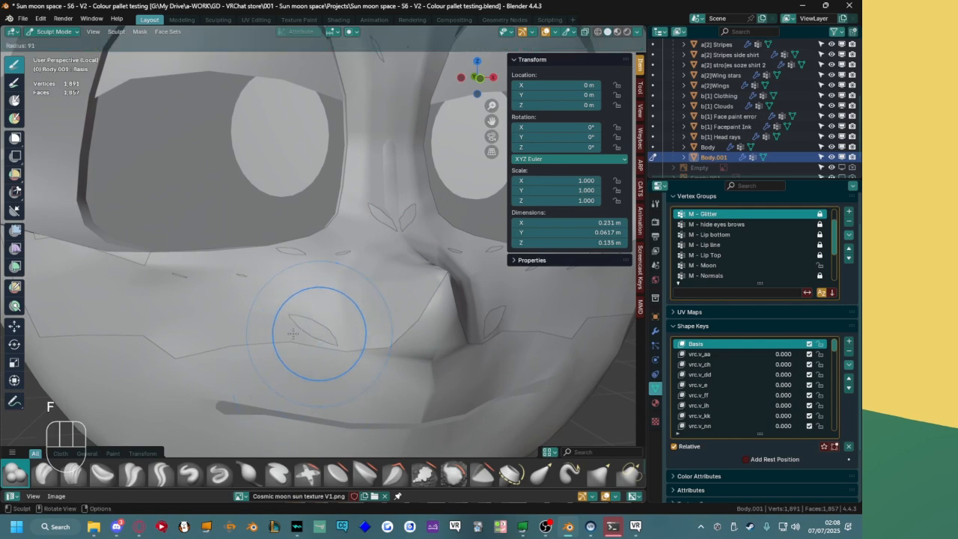
pyautogui.click(292, 333)
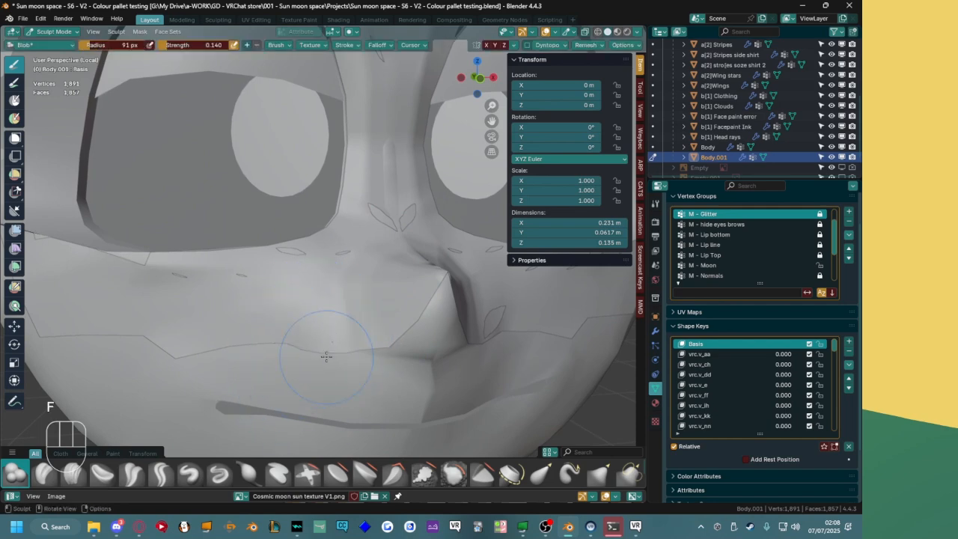
pyautogui.moveTo(326, 356); pyautogui.dragTo(245, 303, button='middle')
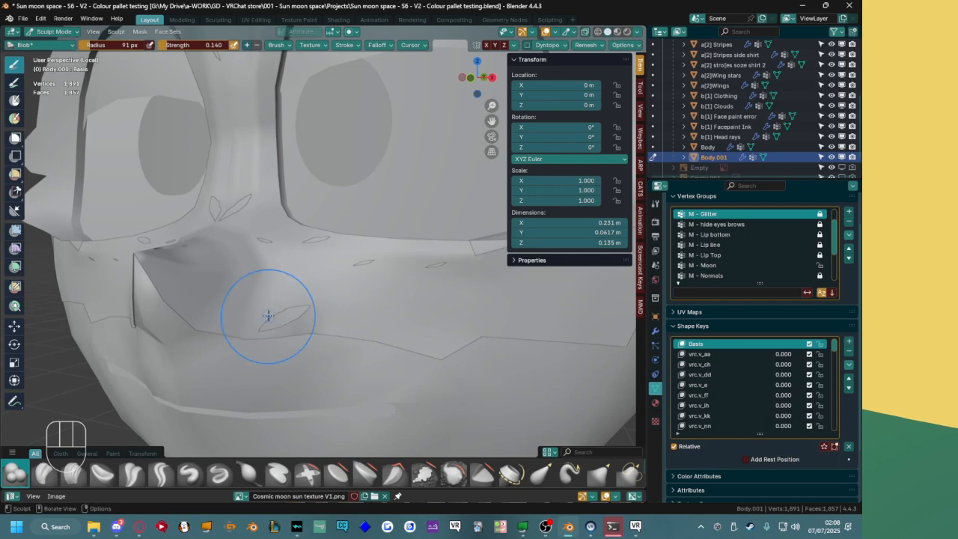
# Raise the cheek patches where the body pokes through with Blob strokes, setting the brush radius to 132 px.
pyautogui.moveTo(271, 323); pyautogui.dragTo(297, 309)
pyautogui.moveTo(358, 300)
pyautogui.mouseDown(button='middle')
pyautogui.moveTo(392, 252)
pyautogui.moveTo(357, 308)
pyautogui.mouseUp(button='middle')
pyautogui.press('f')
pyautogui.click(325, 302)
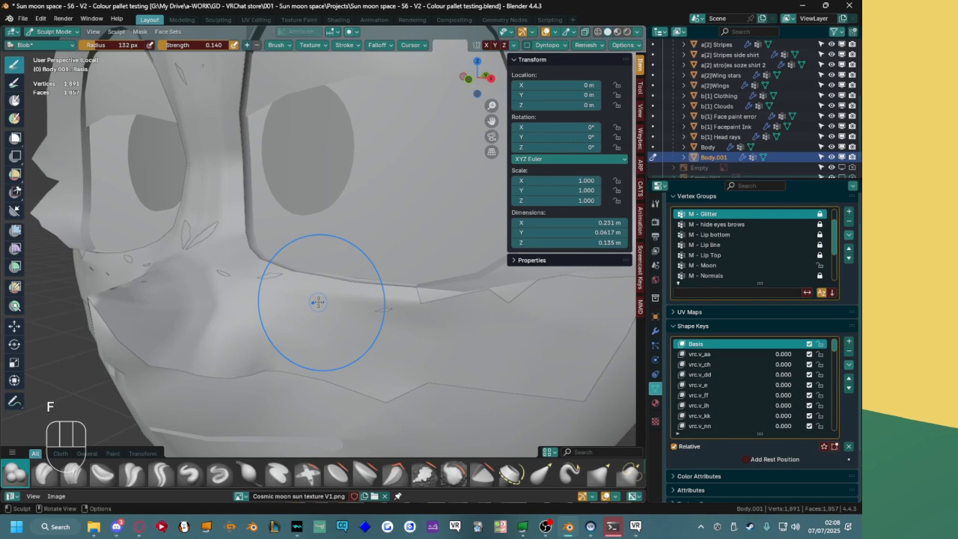
pyautogui.moveTo(162, 280)
pyautogui.mouseDown(button='middle')
pyautogui.moveTo(384, 276)
pyautogui.moveTo(346, 293)
pyautogui.mouseUp(button='middle')
pyautogui.moveTo(405, 291); pyautogui.dragTo(331, 265, button='middle')
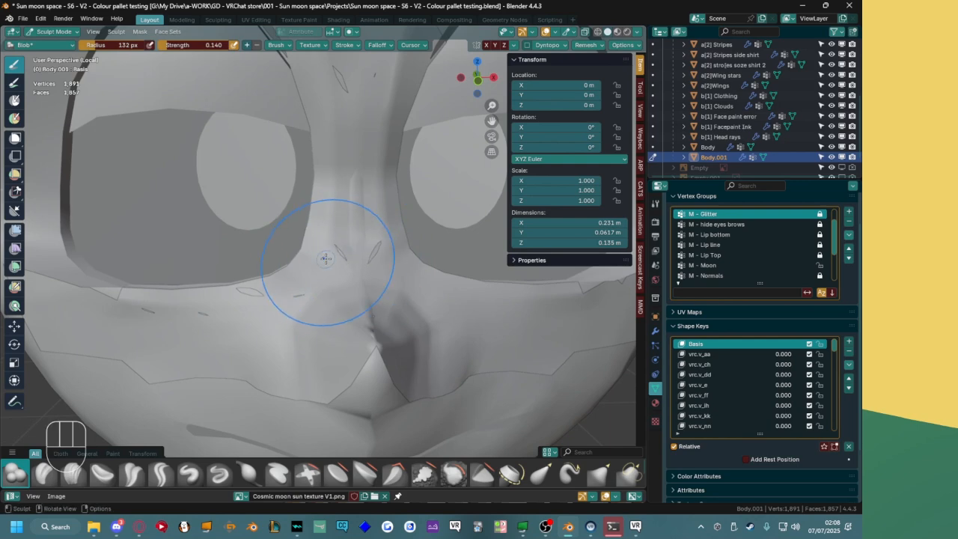
# Set the Blob brush radius to 96 px and raise the patches on the nose bridge where the body pokes through.
pyautogui.press('f')
pyautogui.click(373, 250)
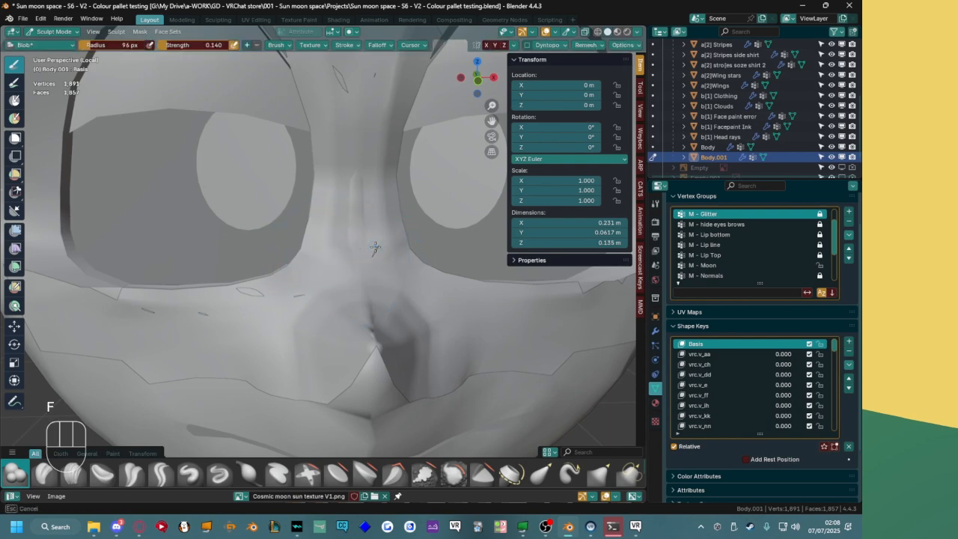
pyautogui.moveTo(375, 247); pyautogui.dragTo(292, 290, button='middle')
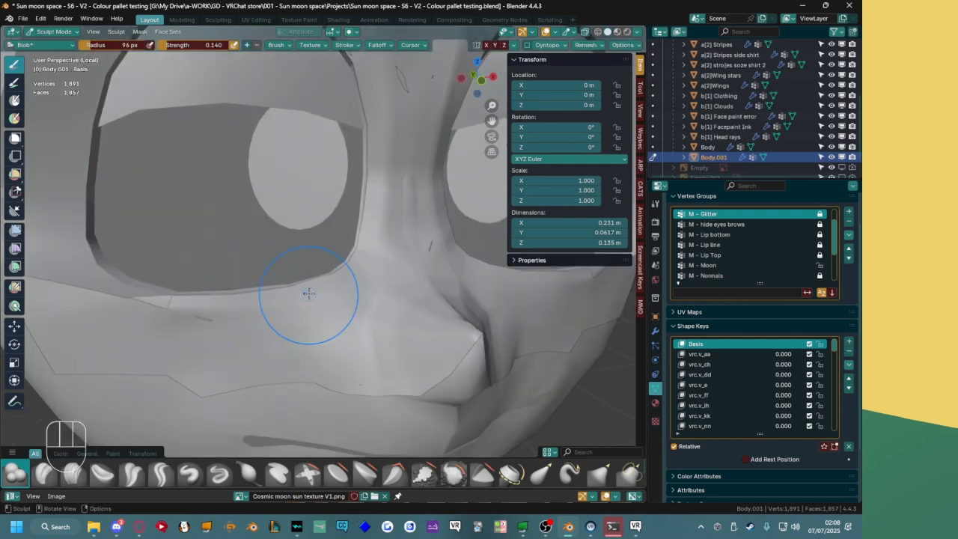
pyautogui.moveTo(305, 210); pyautogui.dragTo(396, 188, button='middle')
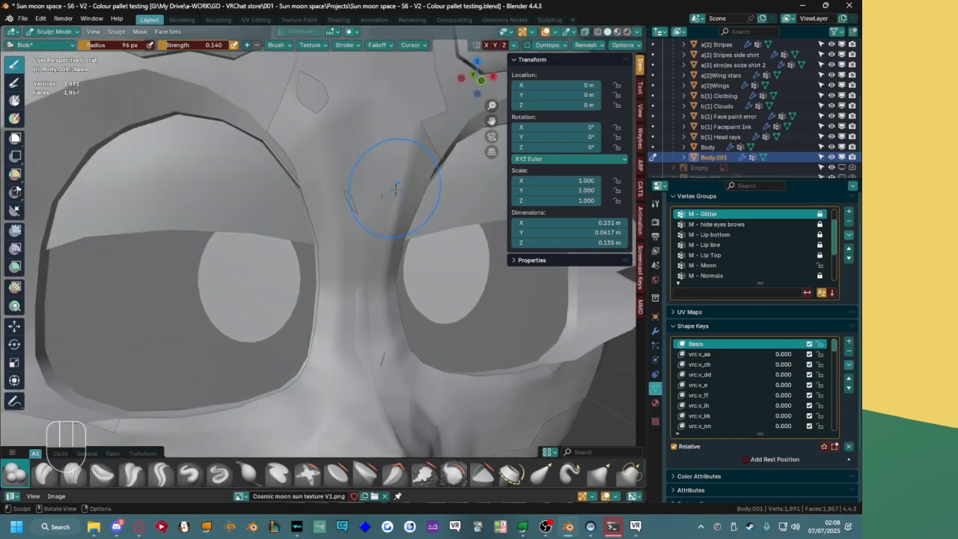
# Raise the forehead patch above the nose bridge with the Blob brush, and undo the last stroke.
pyautogui.moveTo(346, 172)
pyautogui.mouseDown(button='middle')
pyautogui.moveTo(322, 207)
pyautogui.moveTo(256, 218)
pyautogui.moveTo(272, 258)
pyautogui.mouseUp(button='middle')
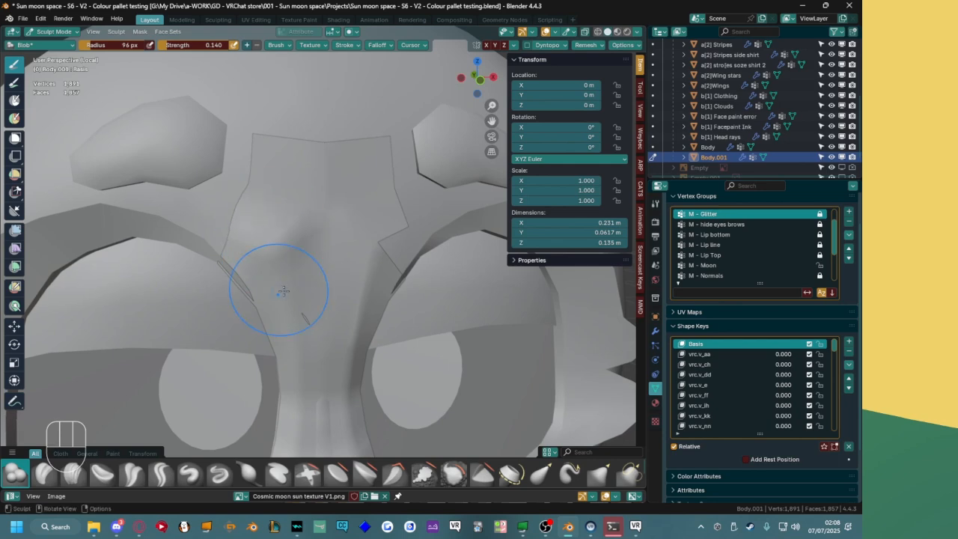
pyautogui.hotkey('ctrl', 'z')
pyautogui.moveTo(256, 208)
pyautogui.mouseDown(button='middle')
pyautogui.moveTo(299, 263)
pyautogui.moveTo(351, 304)
pyautogui.moveTo(390, 272)
pyautogui.moveTo(333, 295)
pyautogui.moveTo(318, 277)
pyautogui.mouseUp(button='middle')
pyautogui.scroll(-4, 299, 262)
pyautogui.moveTo(318, 278)
pyautogui.mouseDown(button='middle')
pyautogui.moveTo(307, 306)
pyautogui.moveTo(308, 258)
pyautogui.mouseUp(button='middle')
pyautogui.moveTo(305, 299); pyautogui.dragTo(332, 334, button='middle')
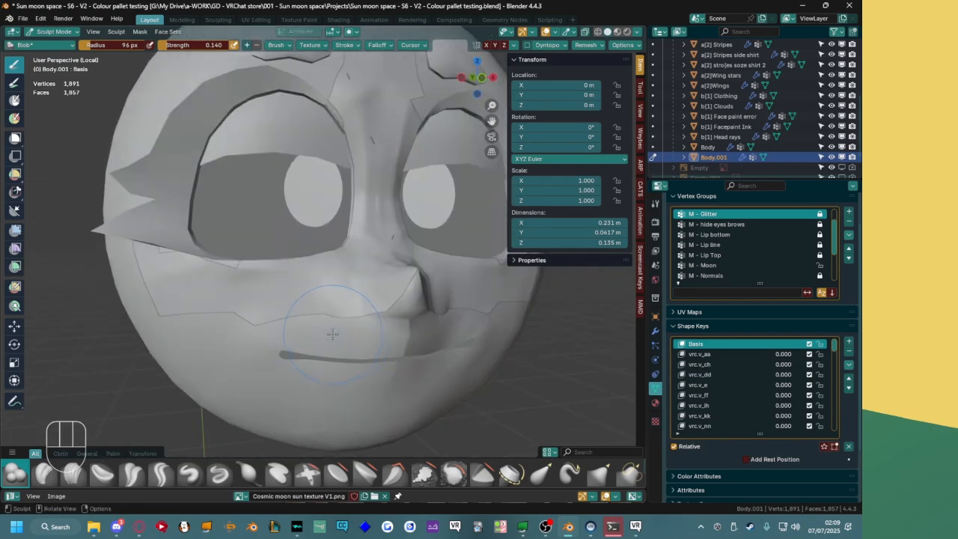
# Switch the sculpted face paint mesh to Edit Mode and clear its face selection.
pyautogui.hotkey('ctrl', 'Tab')
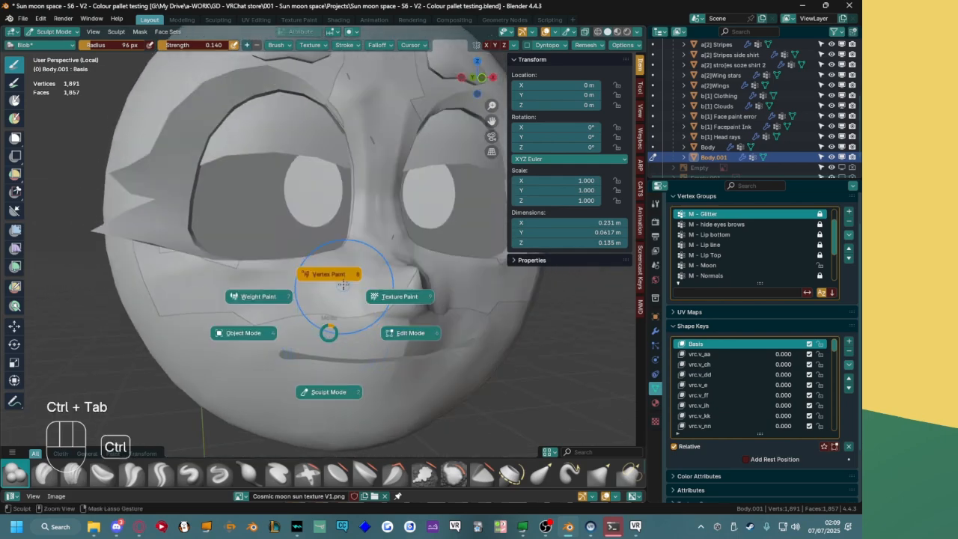
pyautogui.click(390, 335)
pyautogui.moveTo(360, 295); pyautogui.dragTo(327, 318, button='middle')
pyautogui.scroll(2, 328, 272)
pyautogui.press('a')
pyautogui.click(454, 352)
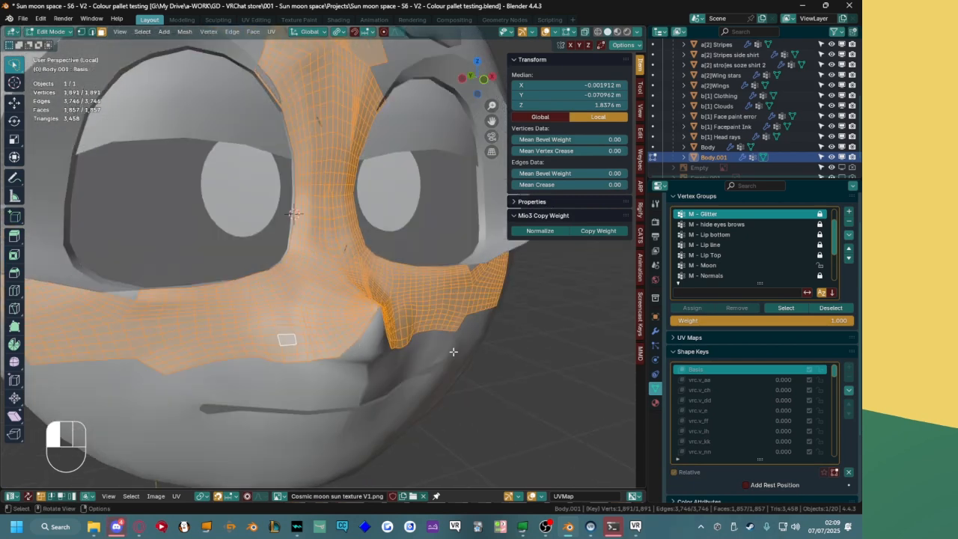
pyautogui.press('q')
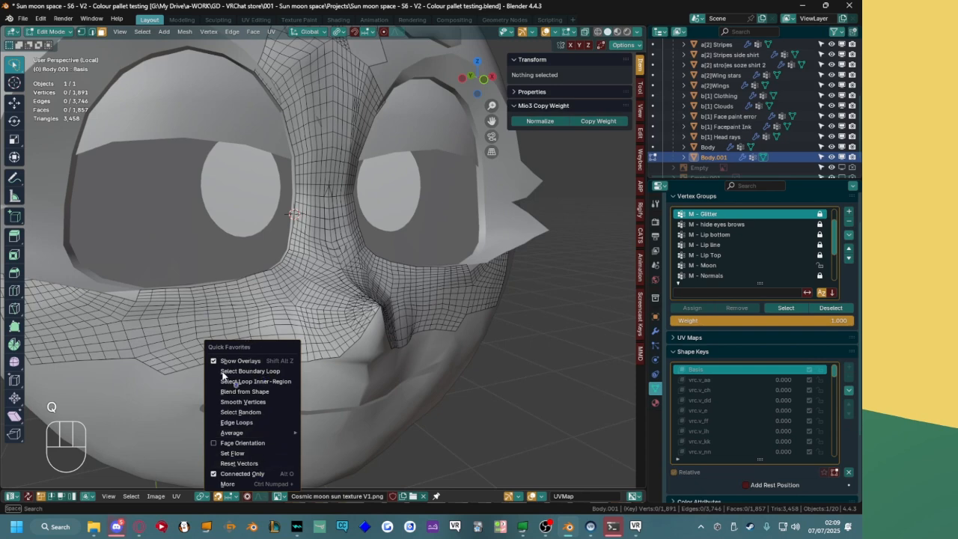
pyautogui.click(258, 416)
pyautogui.click(428, 405)
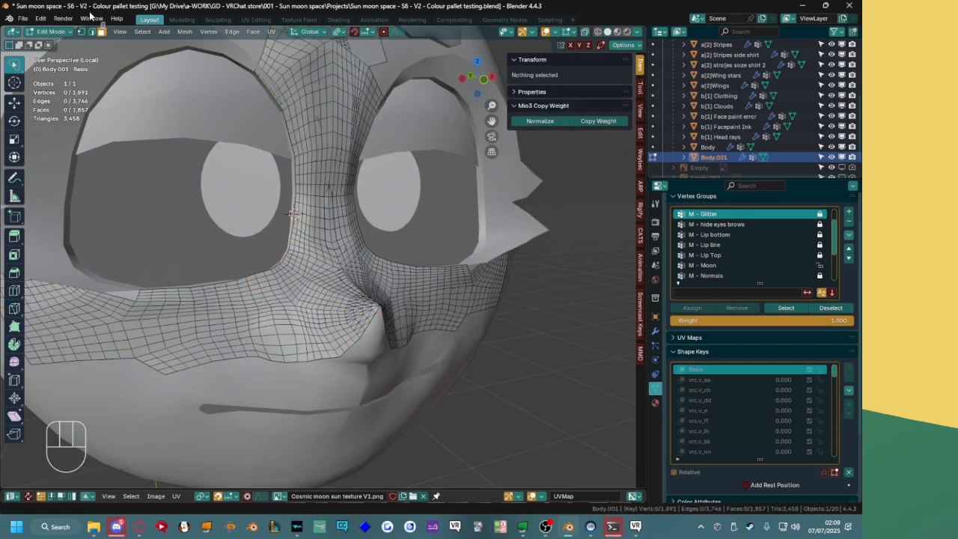
pyautogui.click(142, 31)
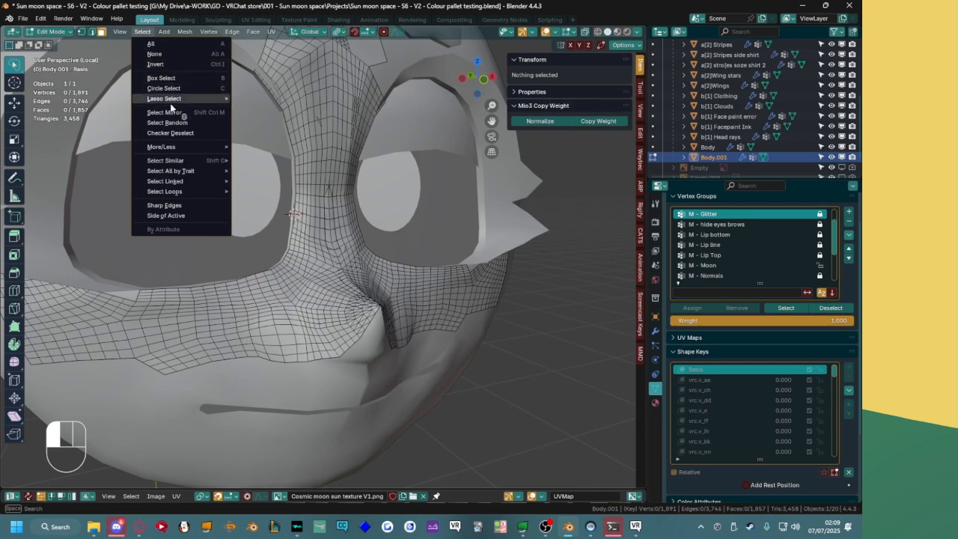
pyautogui.moveTo(165, 150)
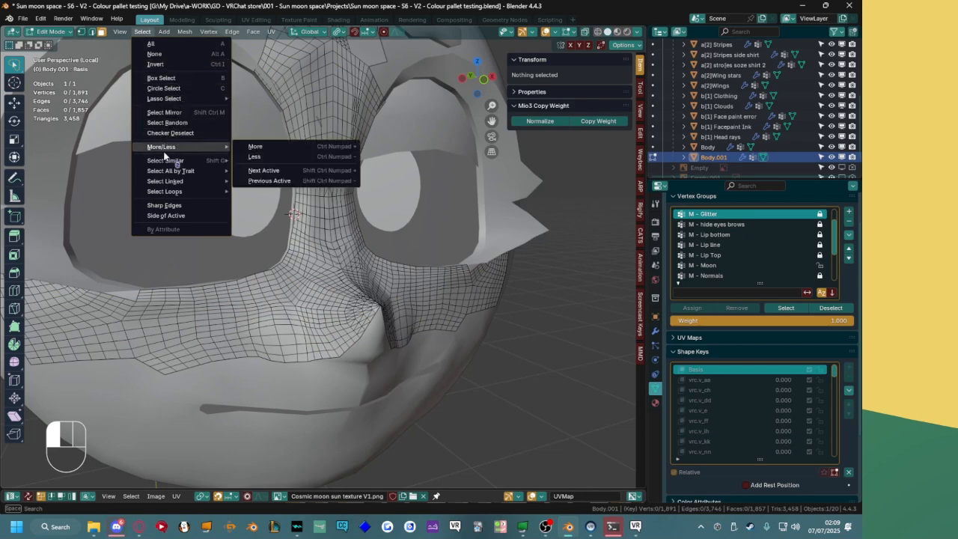
pyautogui.rightClick(190, 124)
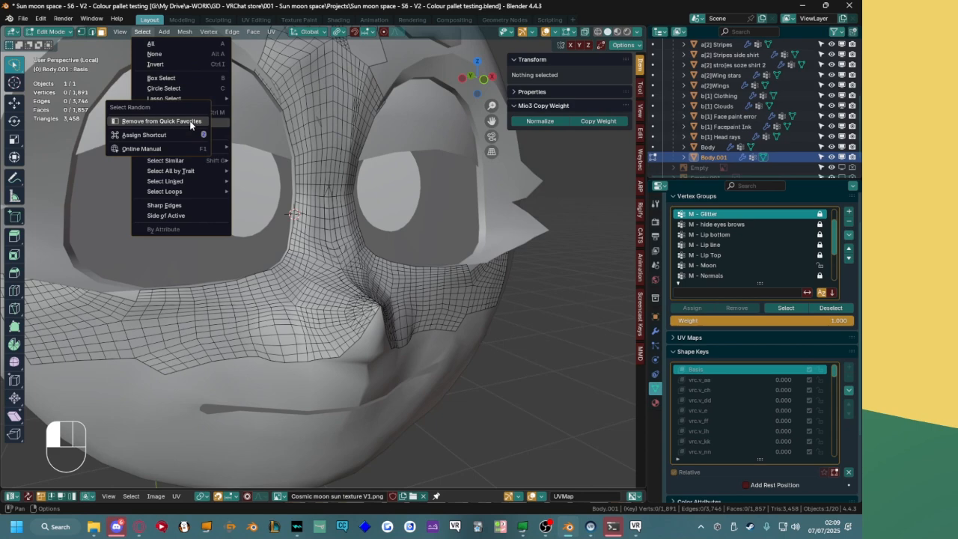
pyautogui.click(150, 122)
pyautogui.press('q')
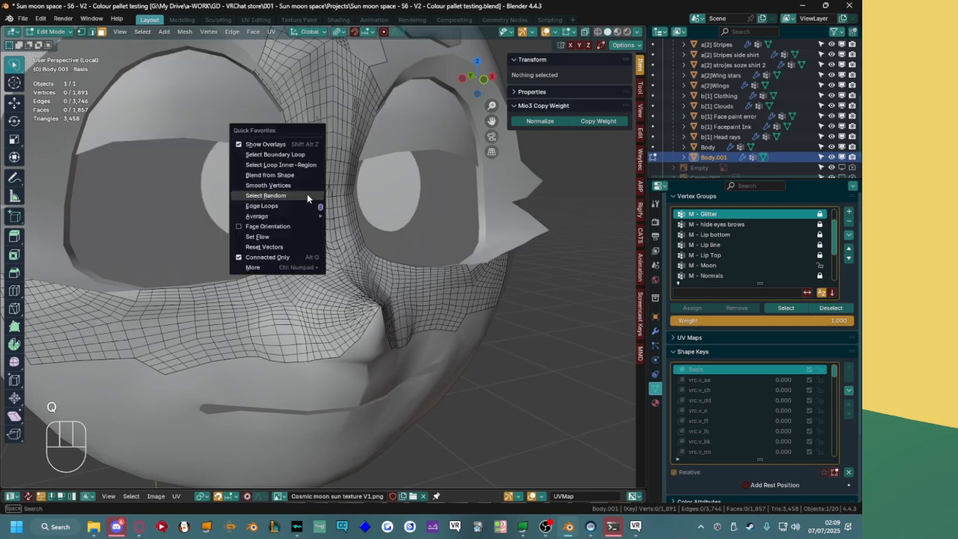
pyautogui.press('q')
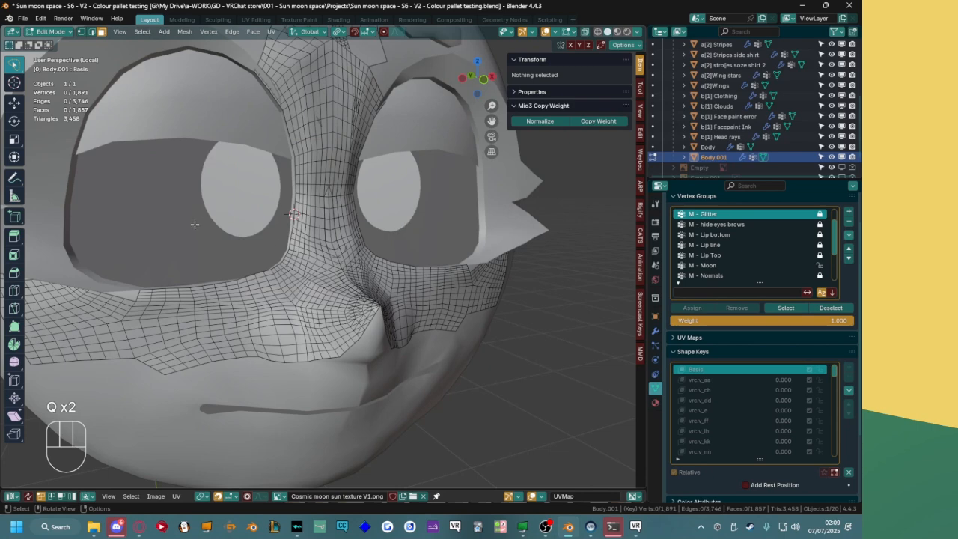
pyautogui.press('q')
pyautogui.keyDown('shift'); pyautogui.moveTo(594, 260); pyautogui.dragTo(452, 282, button='middle'); pyautogui.keyUp('shift')
pyautogui.click(143, 31)
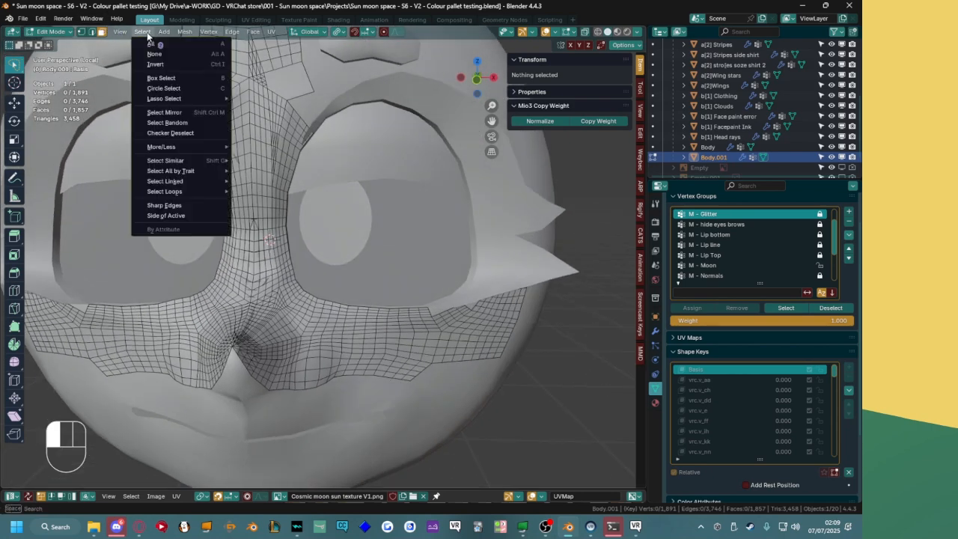
pyautogui.moveTo(268, 229); pyautogui.dragTo(300, 231, button='middle')
pyautogui.press('q')
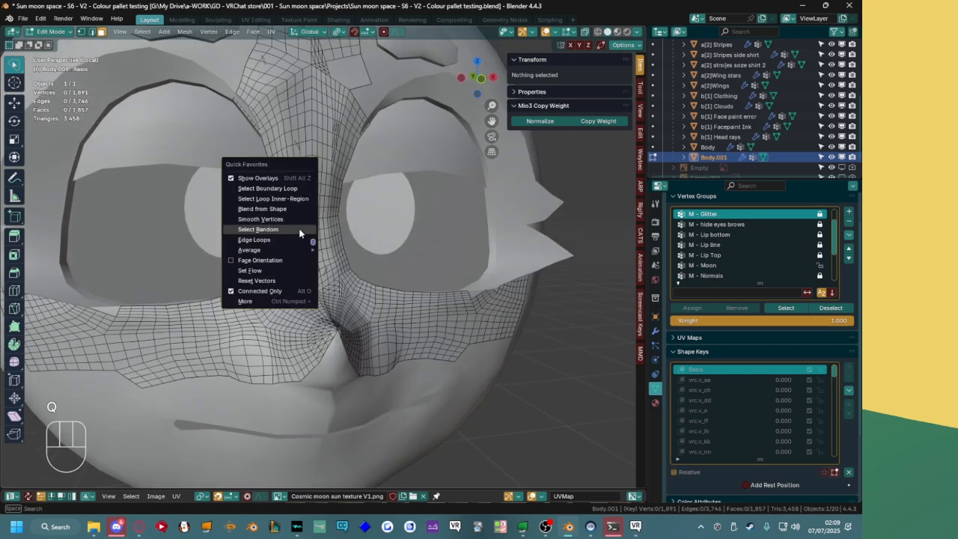
pyautogui.click(185, 33)
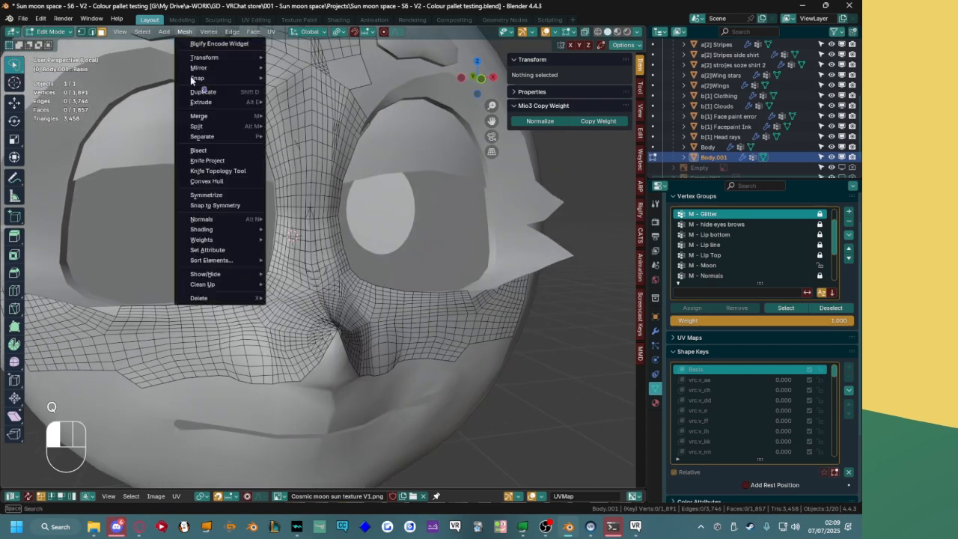
pyautogui.press('q')
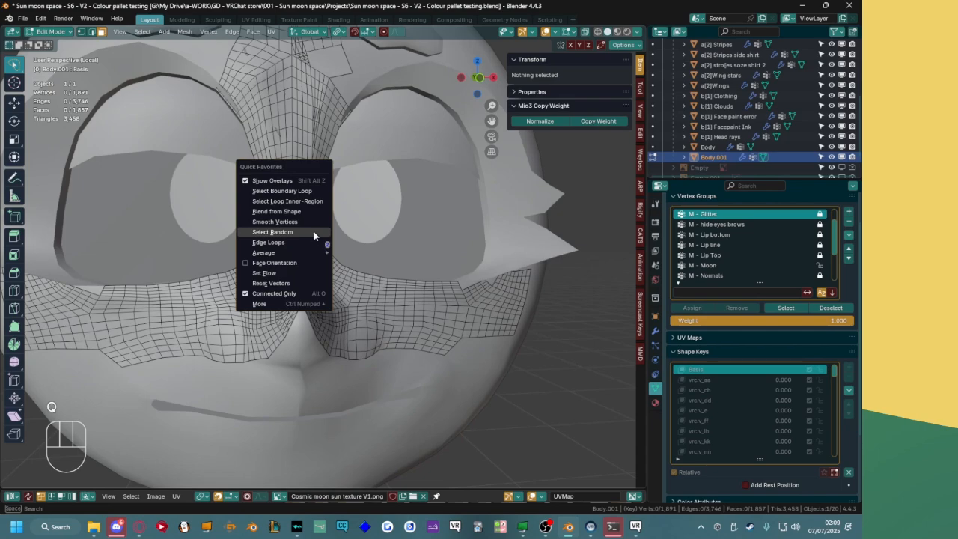
pyautogui.click(320, 232)
pyautogui.moveTo(320, 232); pyautogui.dragTo(339, 262, button='middle')
pyautogui.click(365, 275)
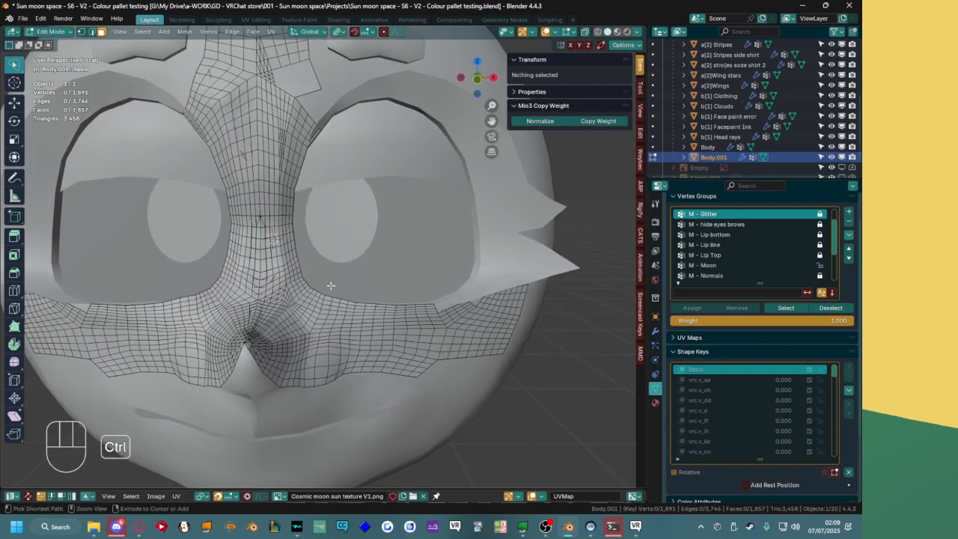
# Select all faces of the face paint mesh, triangulate them, and clear the selection.
pyautogui.hotkey('ctrl', 't')
pyautogui.press('a')
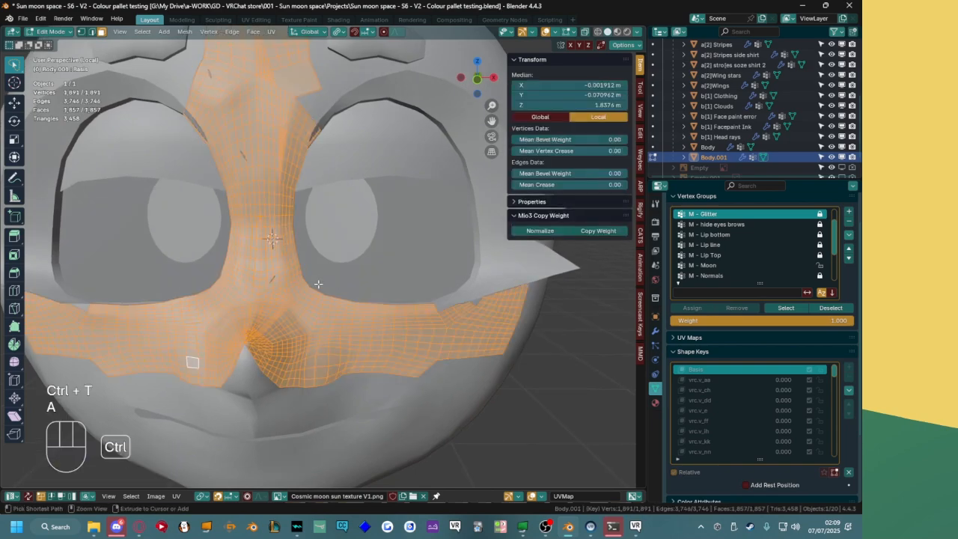
pyautogui.hotkey('ctrl', 't')
pyautogui.click(356, 280)
pyautogui.moveTo(356, 280); pyautogui.dragTo(330, 299, button='middle')
pyautogui.scroll(3, 329, 299)
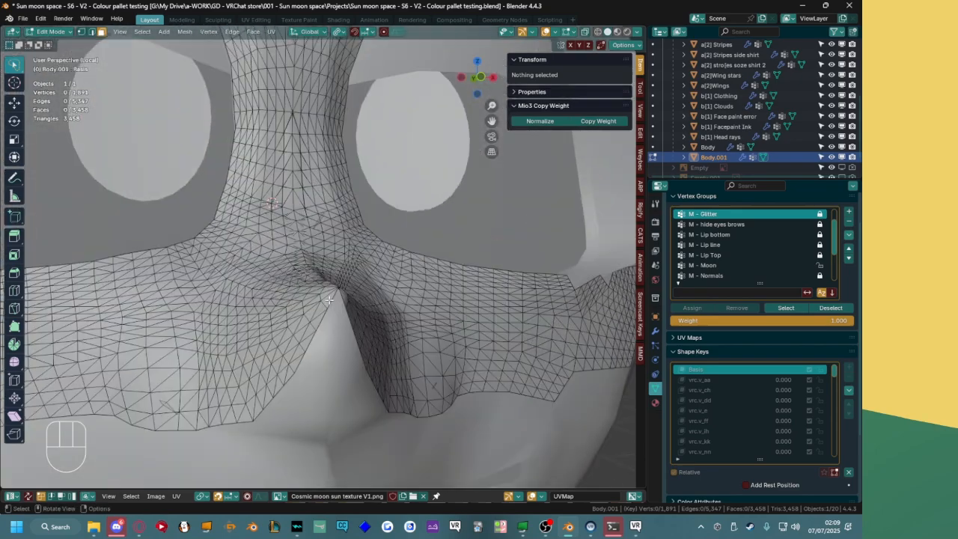
pyautogui.scroll(-2, 329, 299)
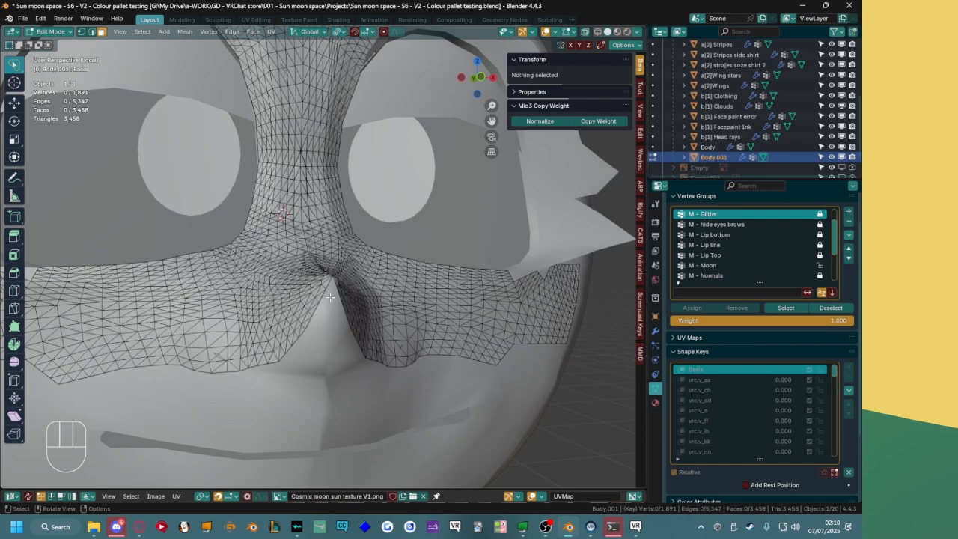
pyautogui.scroll(-8, 310, 171)
pyautogui.scroll(6, 308, 175)
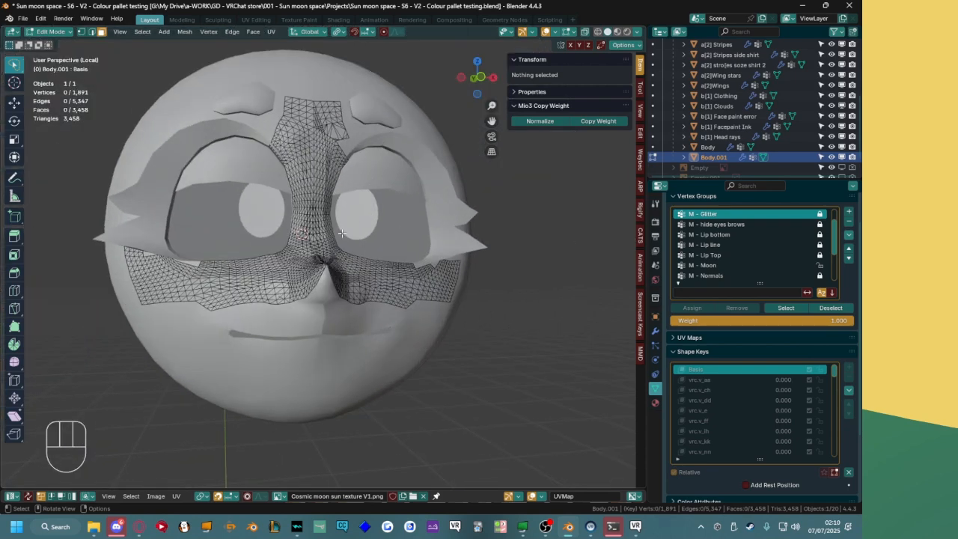
# Return to Object Mode, add the Body head mesh to the selection, and exit Local View to show the whole avatar.
pyautogui.hotkey('ctrl', 'Tab')
pyautogui.scroll(-2, 250, 297)
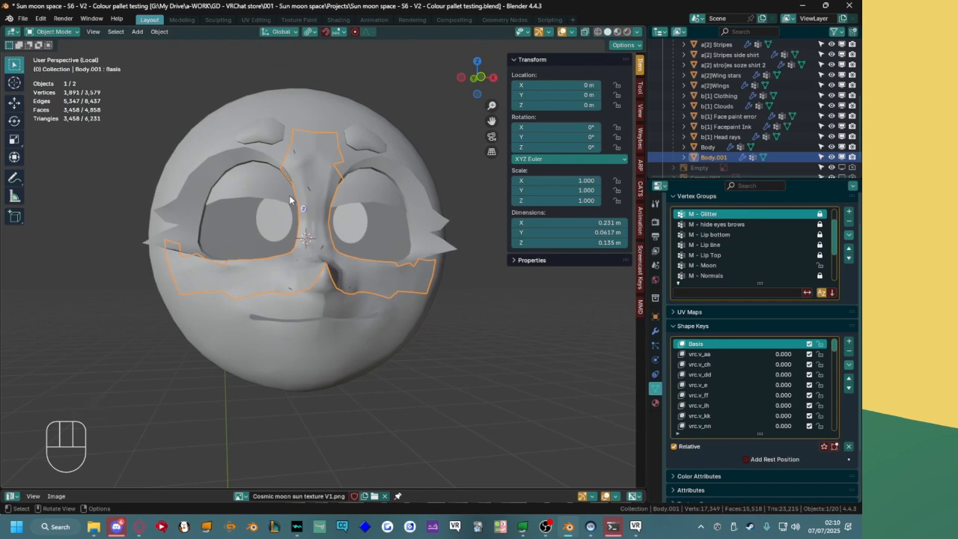
pyautogui.keyDown('shift'); pyautogui.click(300, 329); pyautogui.keyUp('shift')
pyautogui.press('/')
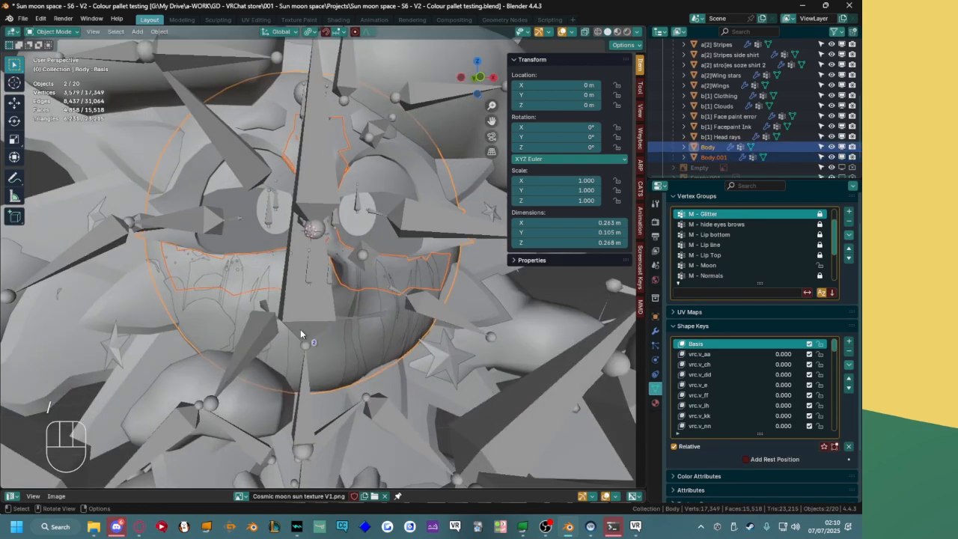
pyautogui.scroll(-4, 327, 273)
pyautogui.keyDown('shift'); pyautogui.moveTo(337, 287); pyautogui.dragTo(336, 215, button='middle'); pyautogui.keyUp('shift')
pyautogui.scroll(3, 334, 213)
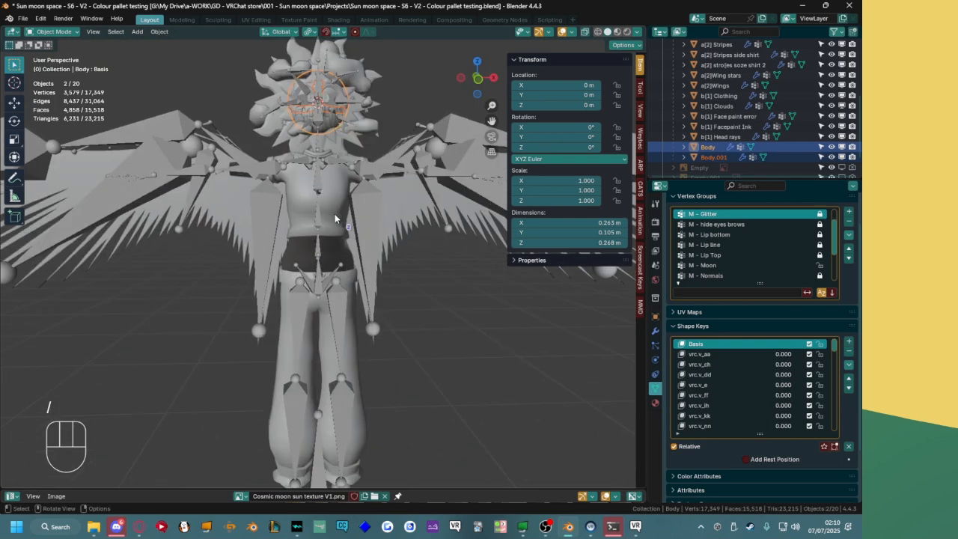
pyautogui.keyDown('shift'); pyautogui.moveTo(294, 179); pyautogui.dragTo(280, 223, button='middle'); pyautogui.keyUp('shift')
pyautogui.scroll(4, 273, 130)
pyautogui.keyDown('shift'); pyautogui.moveTo(272, 130); pyautogui.dragTo(283, 269, button='middle'); pyautogui.keyUp('shift')
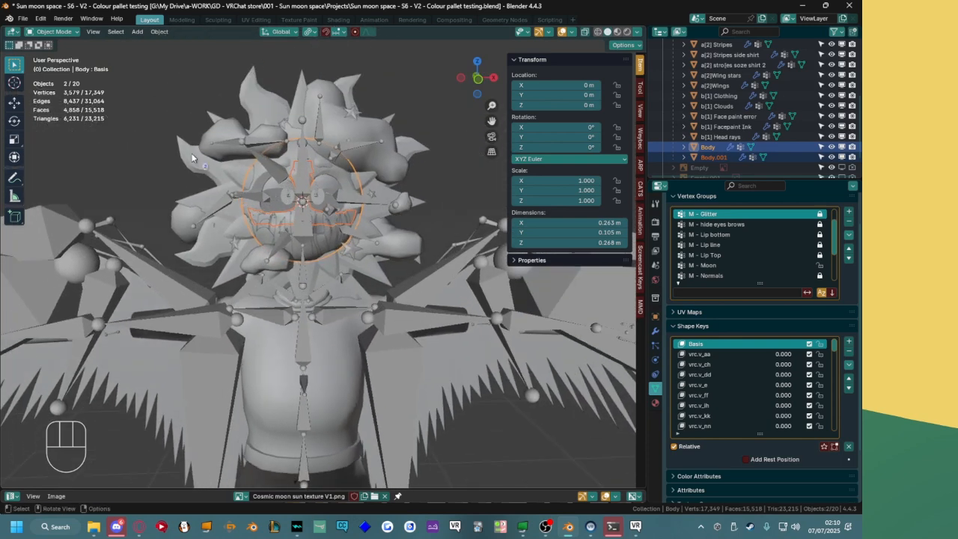
# Hide Body.001 to view the avatar without the new face paint mesh, and show it again.
pyautogui.click(830, 157)
pyautogui.scroll(-3, 222, 166)
pyautogui.moveTo(224, 171); pyautogui.dragTo(244, 217, button='middle')
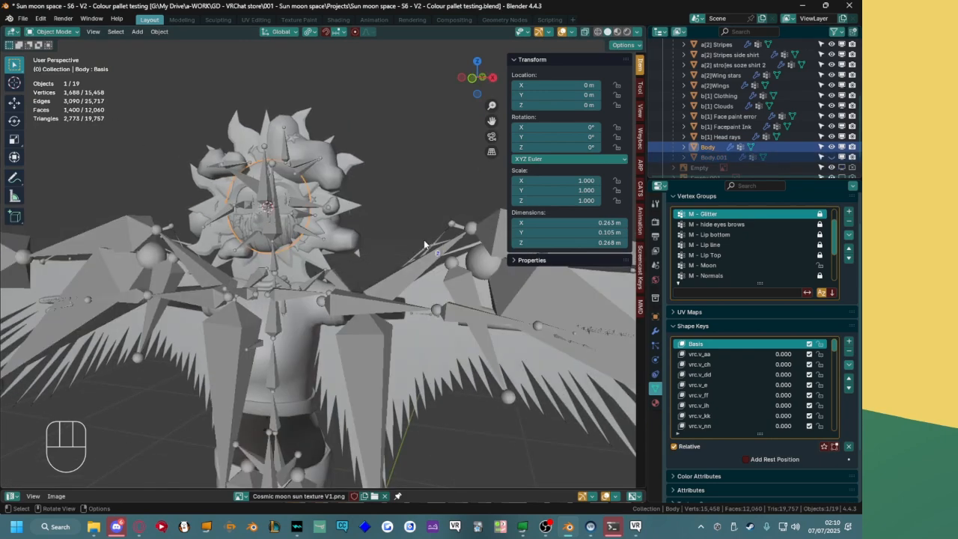
pyautogui.moveTo(423, 239); pyautogui.dragTo(464, 243, button='middle')
pyautogui.moveTo(415, 326)
pyautogui.keyDown('shift'); pyautogui.mouseDown(button='middle')
pyautogui.moveTo(422, 168)
pyautogui.moveTo(401, 324)
pyautogui.mouseUp(button='middle'); pyautogui.keyUp('shift')
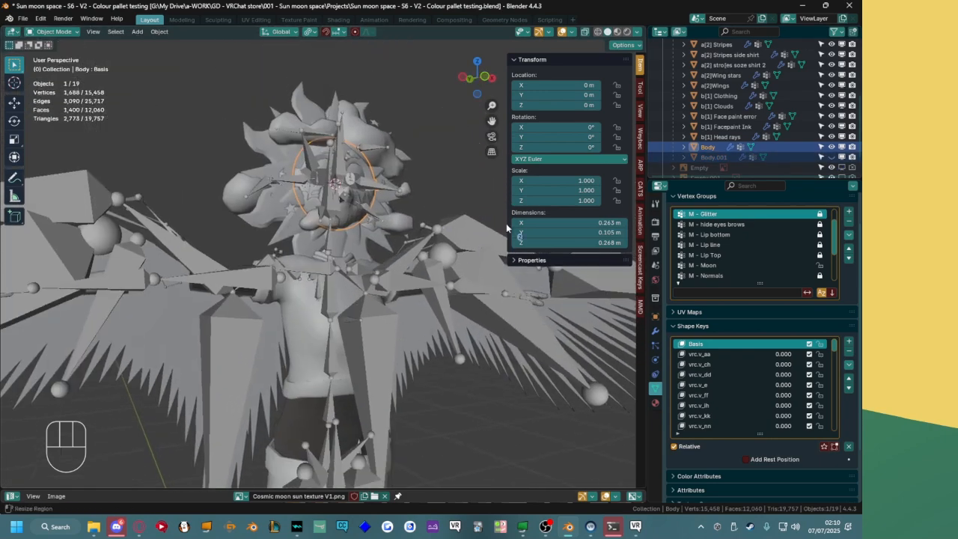
pyautogui.click(832, 158)
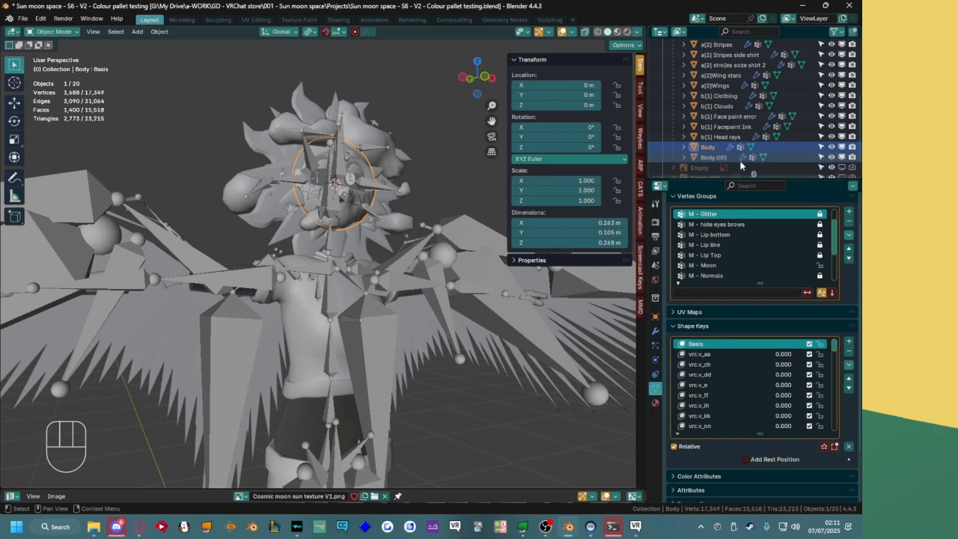
# Add Body.001 to the selection and isolate it together with Body in Local View.
pyautogui.scroll(6, 339, 142)
pyautogui.keyDown('shift'); pyautogui.moveTo(341, 129); pyautogui.dragTo(318, 258, button='middle'); pyautogui.keyUp('shift')
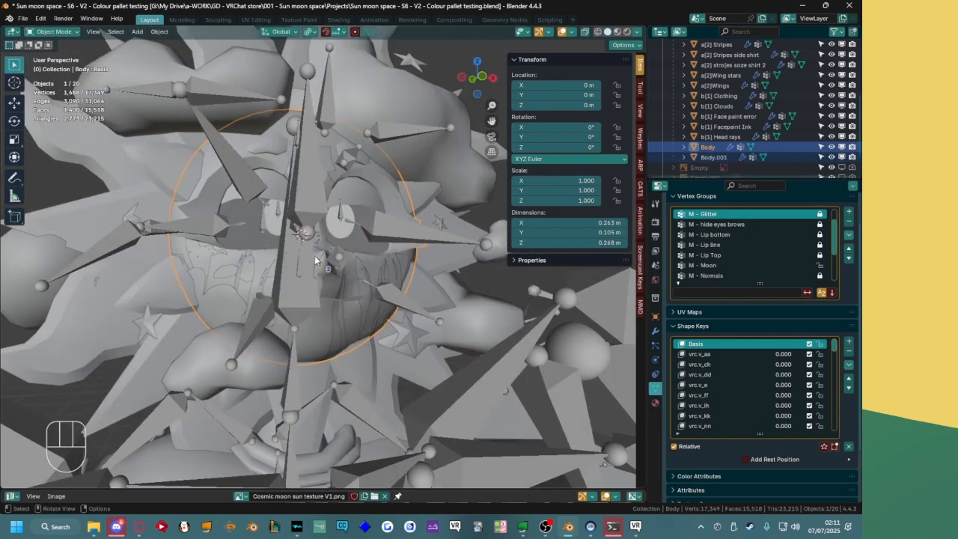
pyautogui.scroll(2, 316, 257)
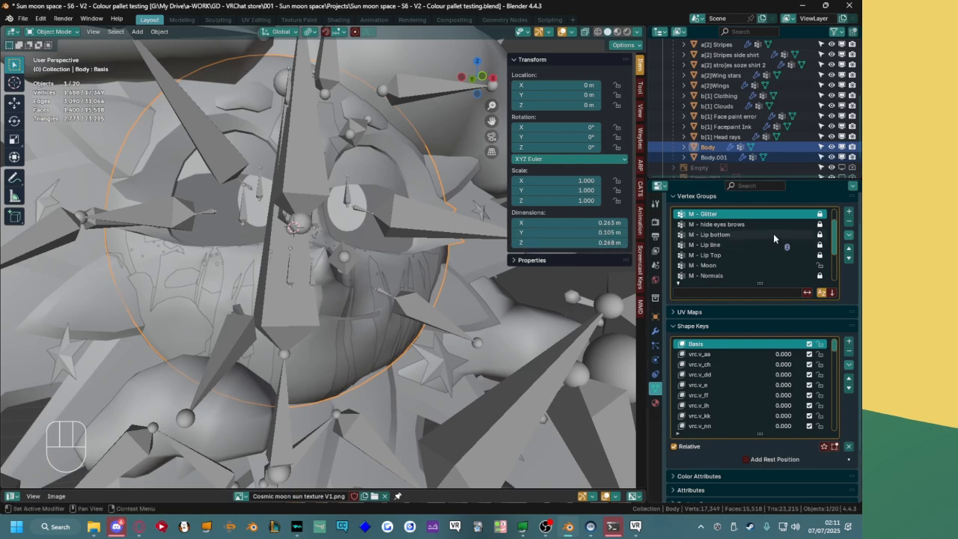
pyautogui.keyDown('shift'); pyautogui.click(708, 158); pyautogui.keyUp('shift')
pyautogui.press('KP_Divide')
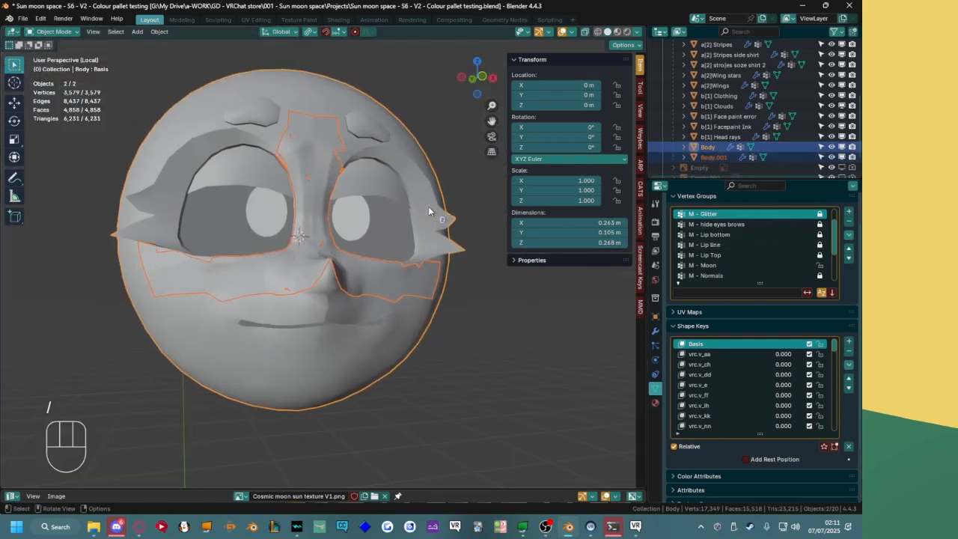
# Make the Body.001 face paint mesh the only selected object, leaving the Body head mesh deselected.
pyautogui.scroll(3, 382, 264)
pyautogui.moveTo(383, 267); pyautogui.dragTo(395, 307, button='middle')
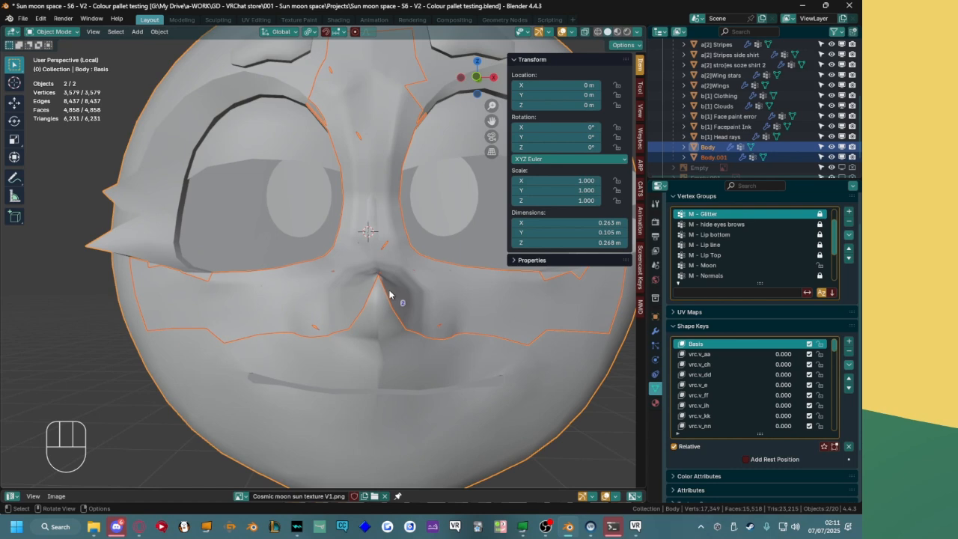
pyautogui.scroll(2, 389, 292)
pyautogui.keyDown('shift'); pyautogui.moveTo(390, 292); pyautogui.dragTo(243, 298, button='middle'); pyautogui.keyUp('shift')
pyautogui.moveTo(244, 298); pyautogui.dragTo(408, 315, button='middle')
pyautogui.scroll(2, 341, 303)
pyautogui.moveTo(408, 314); pyautogui.dragTo(378, 364, button='middle')
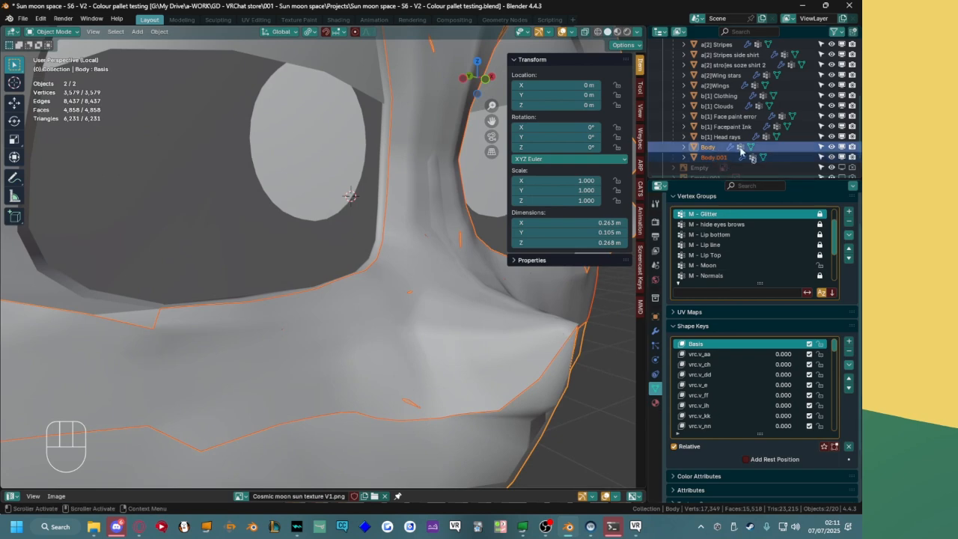
pyautogui.click(459, 260)
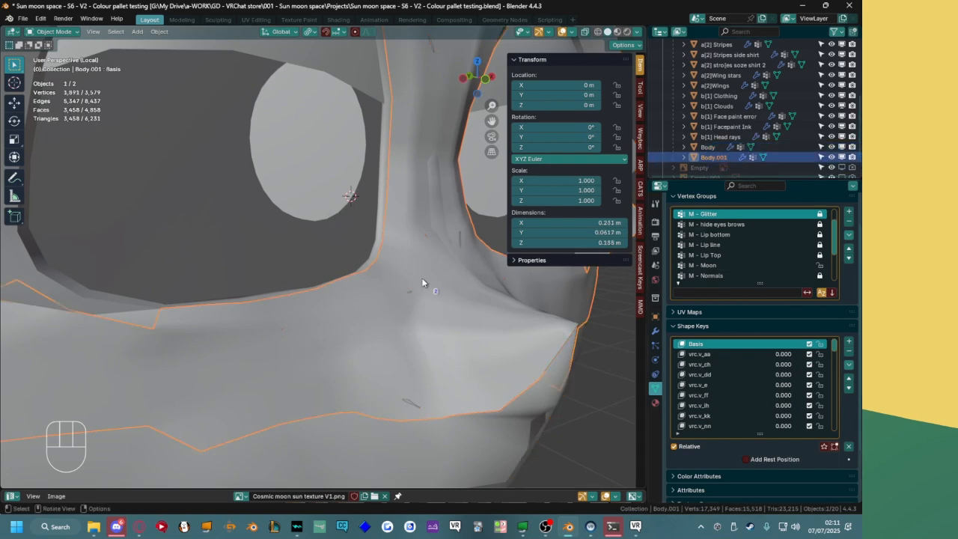
# Enter Edit Mode on Body.001 and clear the selection of its faces.
pyautogui.scroll(-3, 422, 281)
pyautogui.moveTo(422, 282); pyautogui.dragTo(395, 335, button='middle')
pyautogui.scroll(1, 380, 282)
pyautogui.press('Tab')
pyautogui.press('a')
pyautogui.click(350, 308)
pyautogui.press('a')
pyautogui.click(502, 376)
pyautogui.moveTo(502, 375); pyautogui.dragTo(544, 293, button='middle')
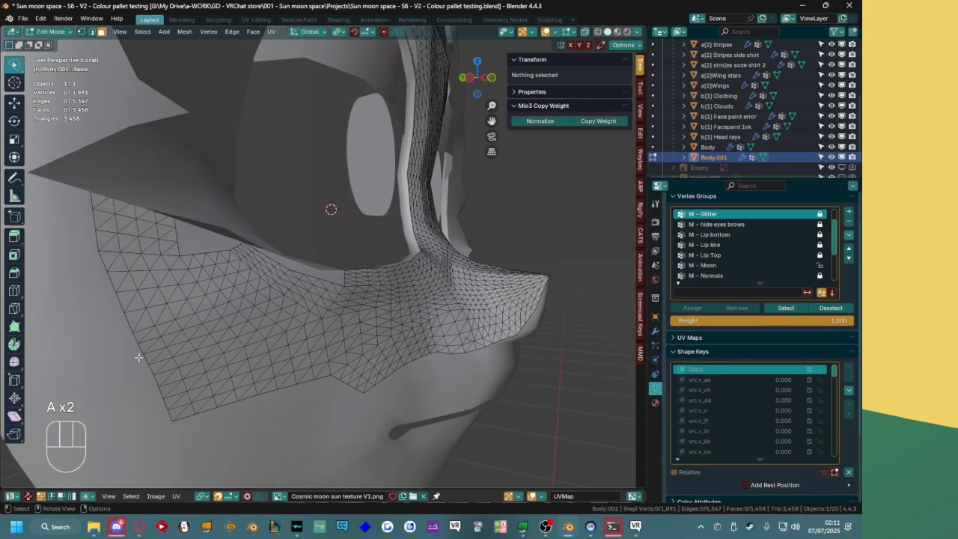
# Use Select Random on the Body.001 faces with ratio 0.045 and seed 13, and separate the selection into a new object.
pyautogui.moveTo(445, 398); pyautogui.dragTo(387, 330, button='middle')
pyautogui.press('q')
pyautogui.click(406, 349)
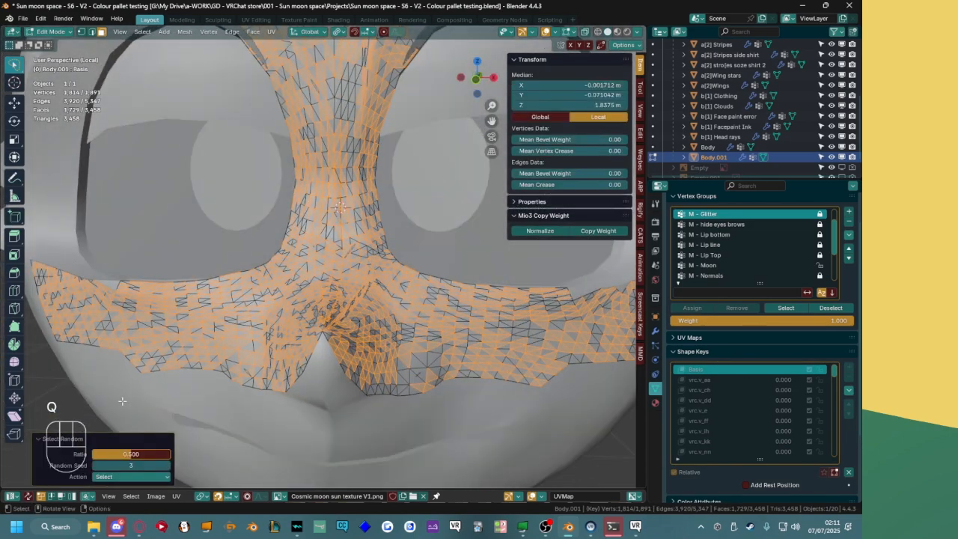
pyautogui.click(150, 452)
pyautogui.click(147, 452)
pyautogui.moveTo(142, 452); pyautogui.dragTo(168, 465)
pyautogui.moveTo(392, 297); pyautogui.dragTo(410, 294, button='middle')
pyautogui.scroll(-3, 397, 247)
pyautogui.keyDown('shift'); pyautogui.moveTo(384, 209); pyautogui.dragTo(342, 283, button='middle'); pyautogui.keyUp('shift')
pyautogui.moveTo(360, 376); pyautogui.dragTo(349, 314, button='middle')
pyautogui.scroll(3, 364, 334)
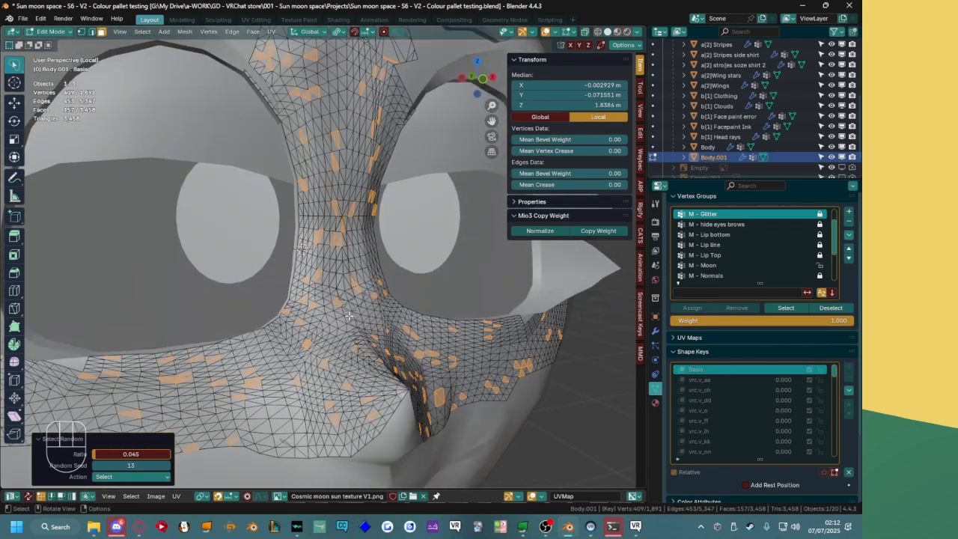
pyautogui.press('p')
pyautogui.click(349, 315)
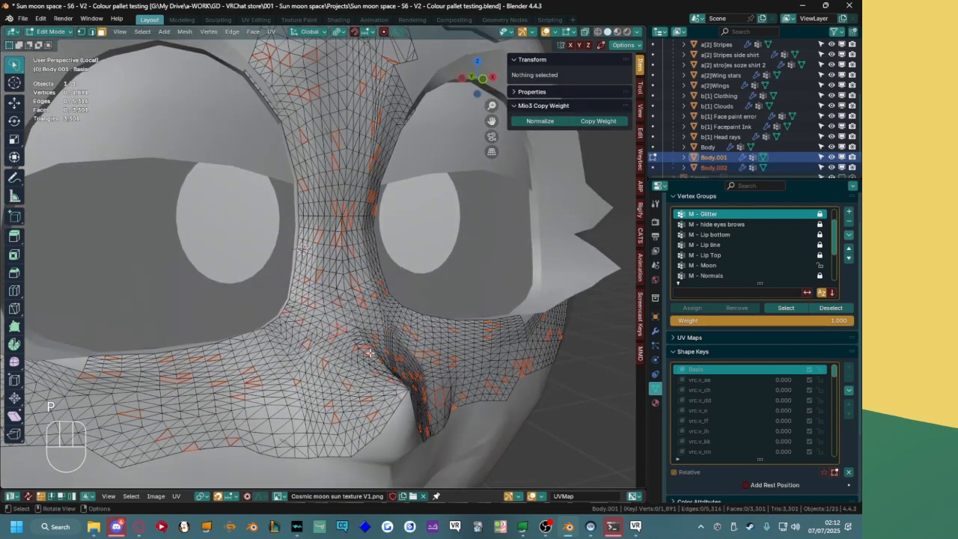
pyautogui.moveTo(349, 315); pyautogui.dragTo(359, 338, button='middle')
# Select another random set of the remaining Body.001 faces with ratio 0.045 and seed 14.
pyautogui.press('q')
pyautogui.click(360, 338)
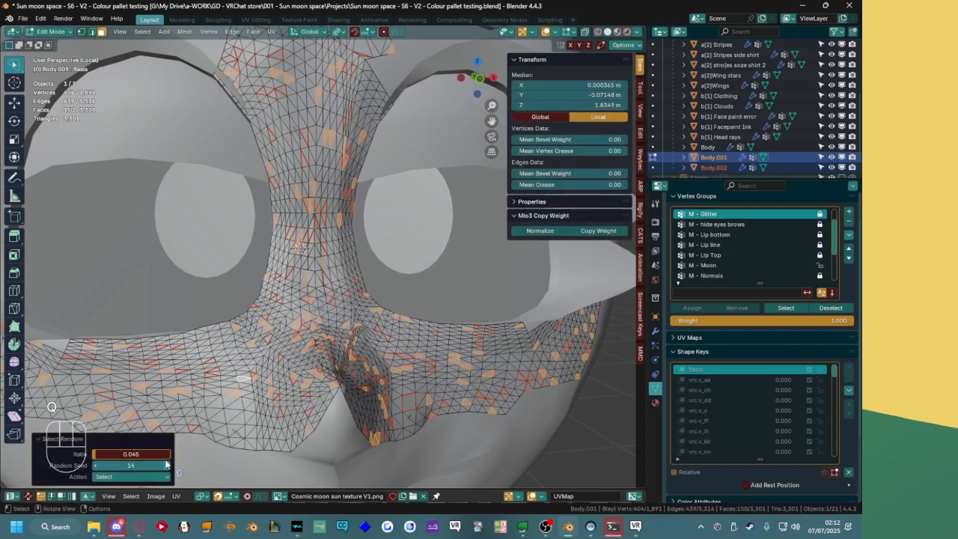
pyautogui.moveTo(352, 330)
pyautogui.mouseDown(button='middle')
pyautogui.moveTo(318, 320)
pyautogui.moveTo(347, 329)
pyautogui.mouseUp(button='middle')
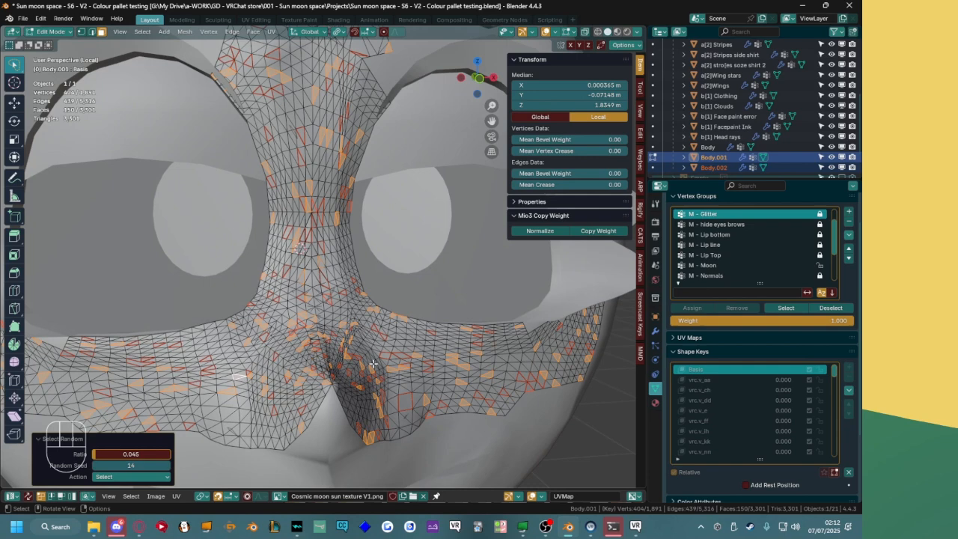
# Try separating the second random set of faces, and undo back to the face selection.
pyautogui.press('p')
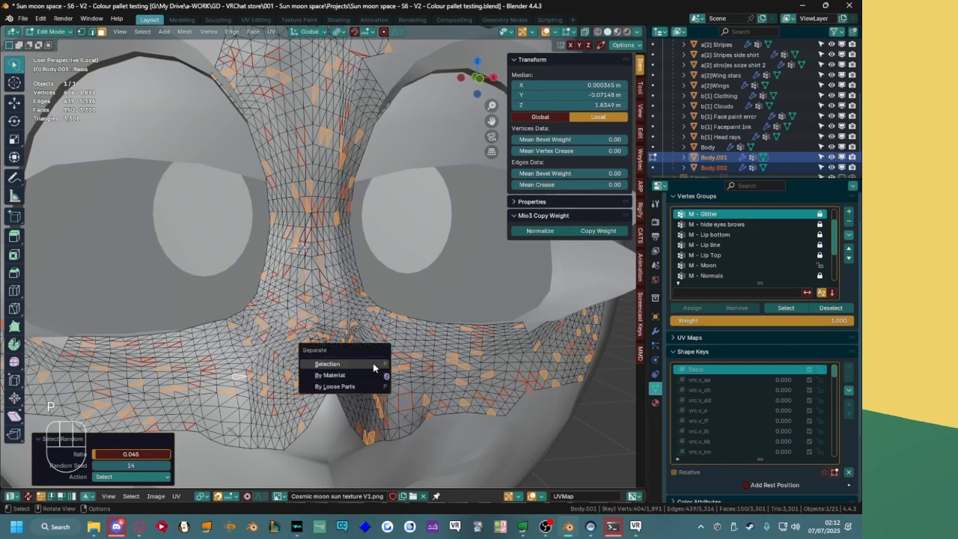
pyautogui.click(373, 363)
pyautogui.moveTo(266, 370); pyautogui.dragTo(353, 342, button='middle')
pyautogui.hotkey('ctrl', 'z')
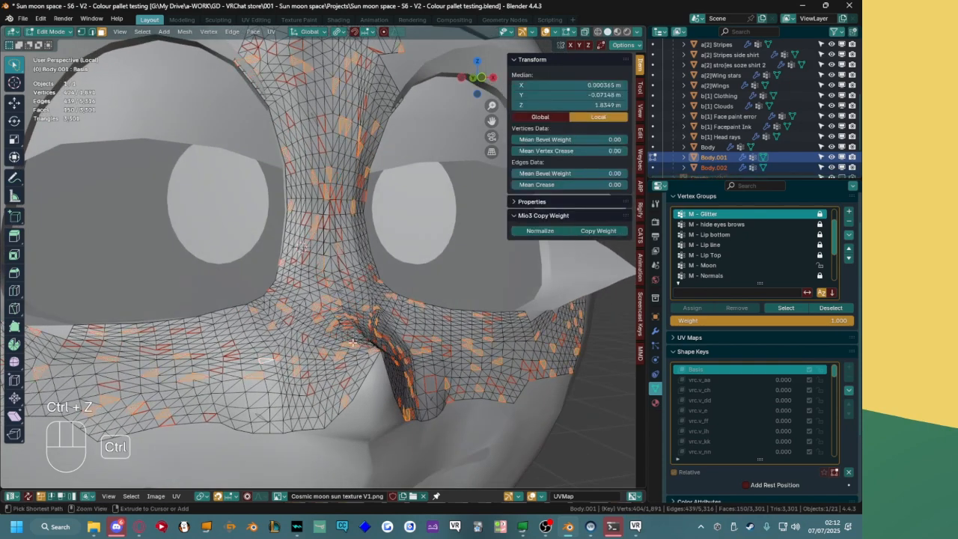
pyautogui.hotkey('ctrl', 'z')
pyautogui.hotkey('ctrl', 'shift', 'z')
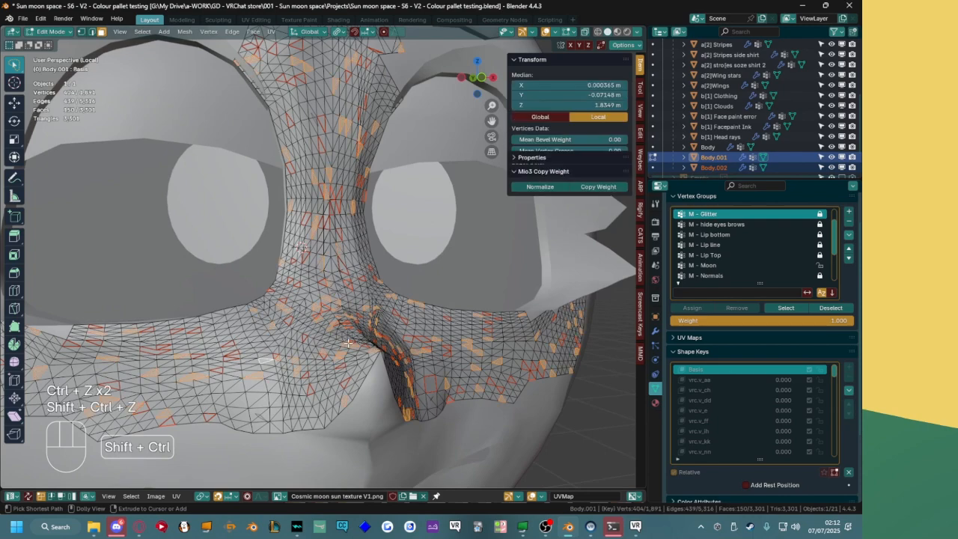
# Separate the second random set of faces from Body.001 into its own object.
pyautogui.scroll(4, 348, 342)
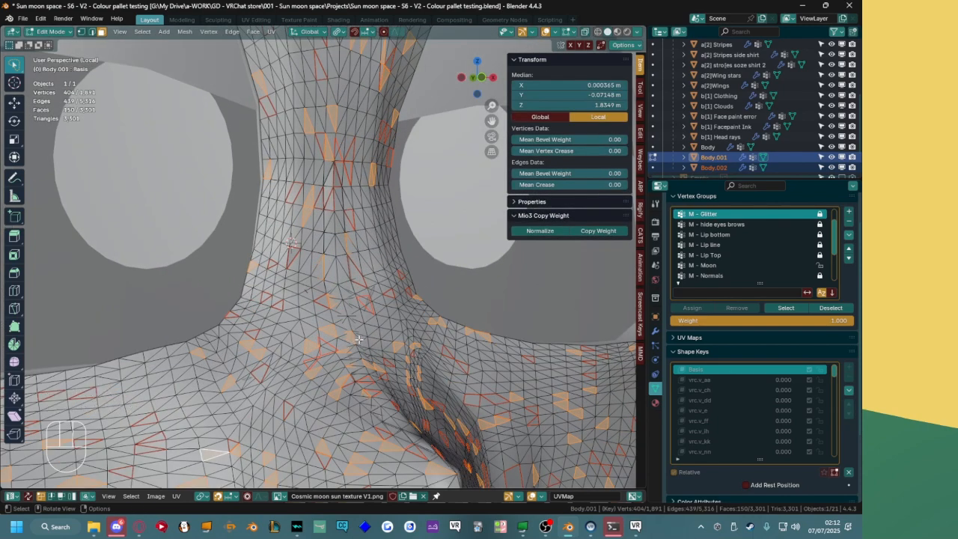
pyautogui.moveTo(355, 350); pyautogui.dragTo(358, 342, button='middle')
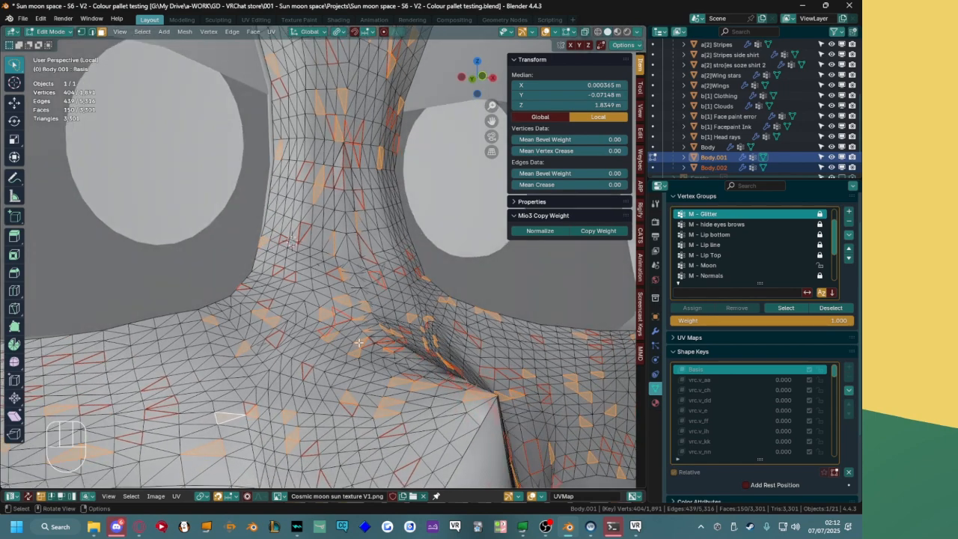
pyautogui.press('p')
pyautogui.click(358, 342)
pyautogui.scroll(-4, 352, 340)
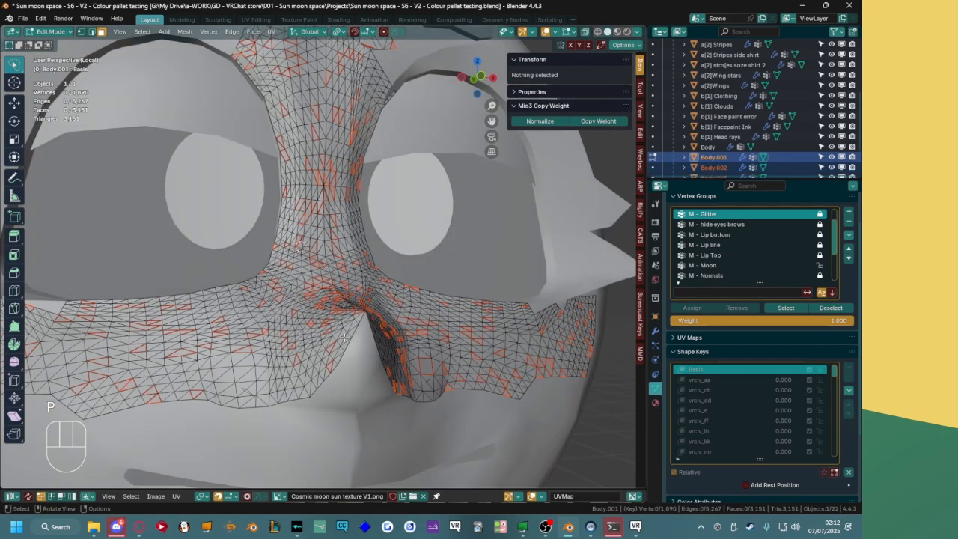
# Select a third random set of the remaining Body.001 faces with ratio 0.043 and separate it into a new object.
pyautogui.press('a')
pyautogui.hotkey('alt', 'a')
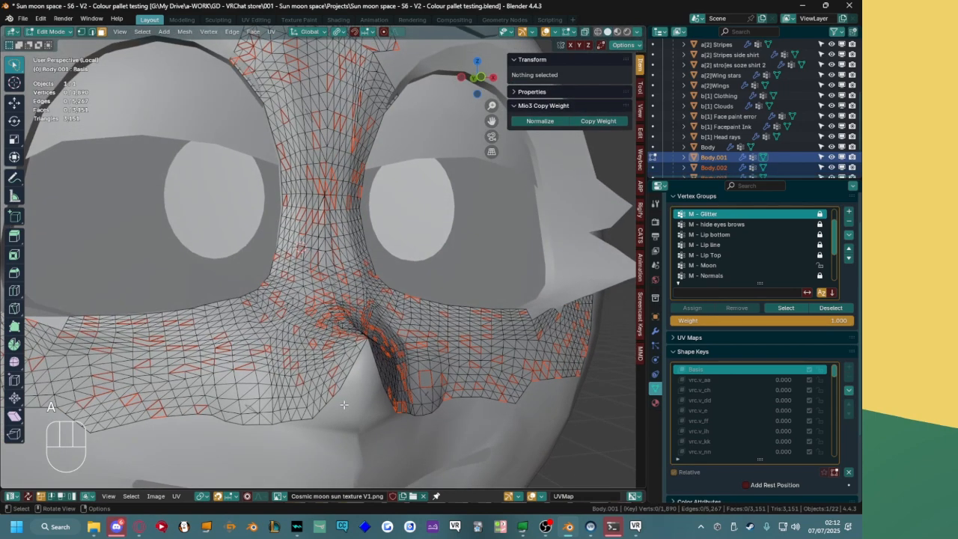
pyautogui.press('q')
pyautogui.press('q')
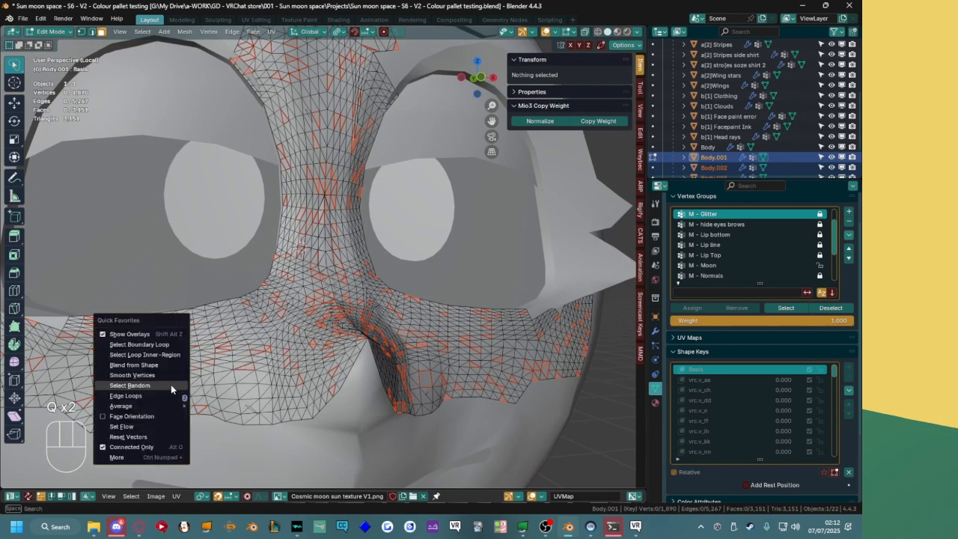
pyautogui.click(160, 387)
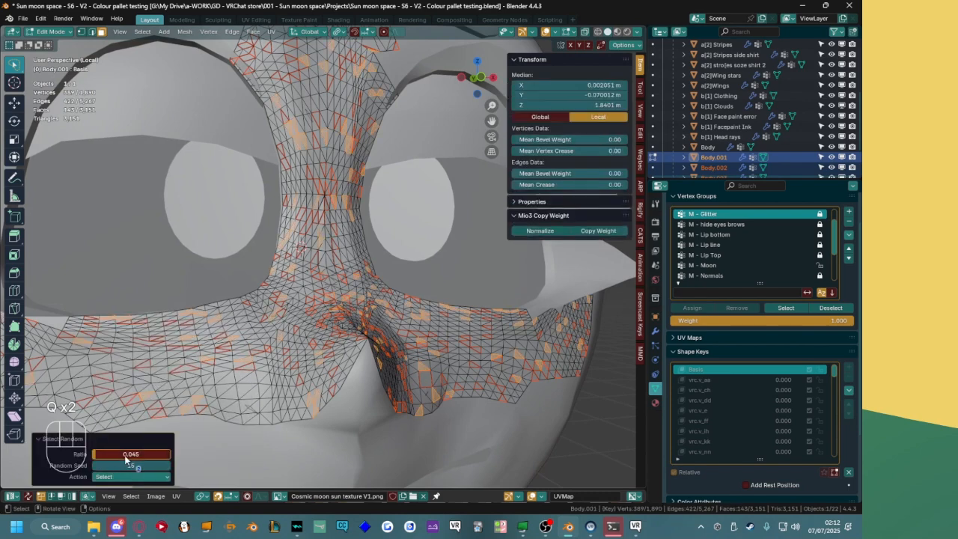
pyautogui.keyDown('shift'); pyautogui.moveTo(134, 456); pyautogui.dragTo(142, 466); pyautogui.keyUp('shift')
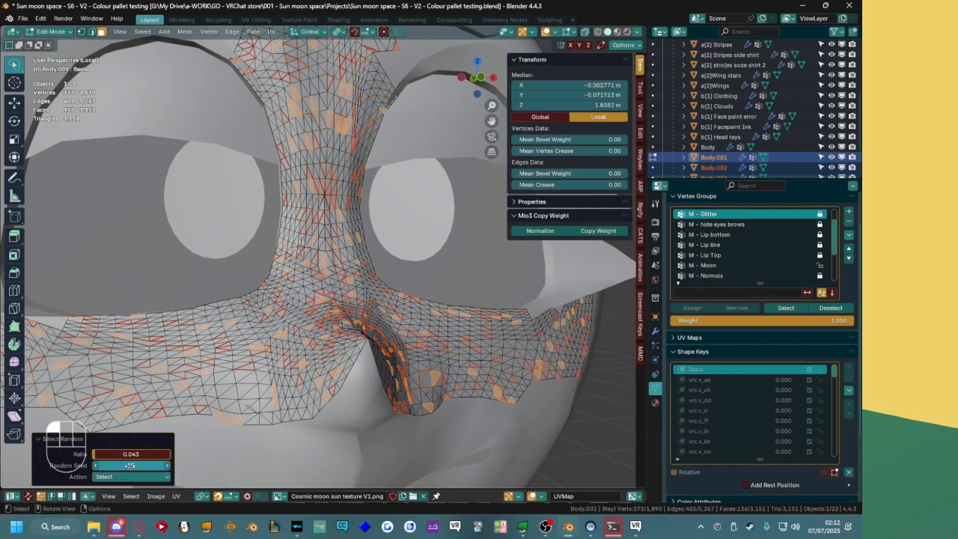
pyautogui.press('p')
pyautogui.click(467, 363)
# Return to Object Mode, select only Body.001, and delete it.
pyautogui.hotkey('ctrl', 'Tab')
pyautogui.scroll(-2, 359, 318)
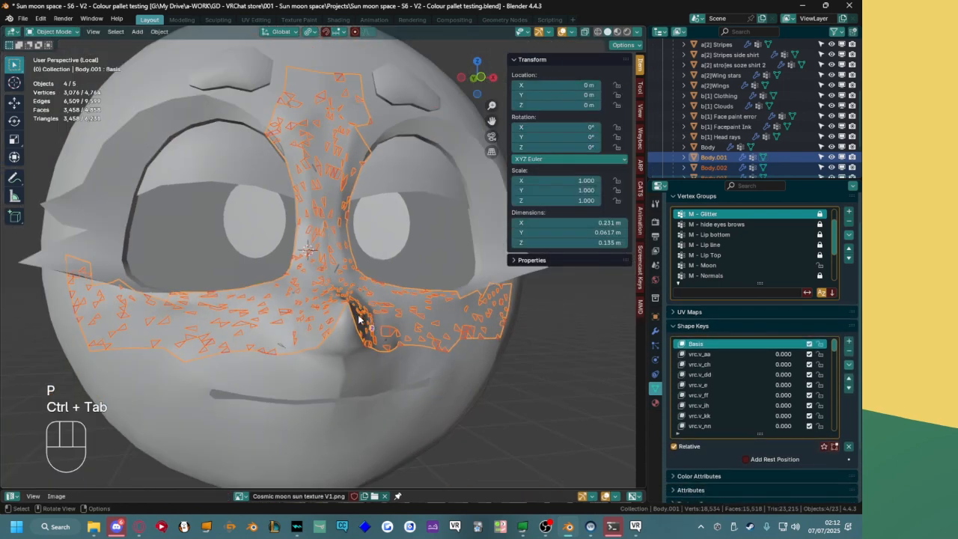
pyautogui.click(402, 327)
pyautogui.press('x')
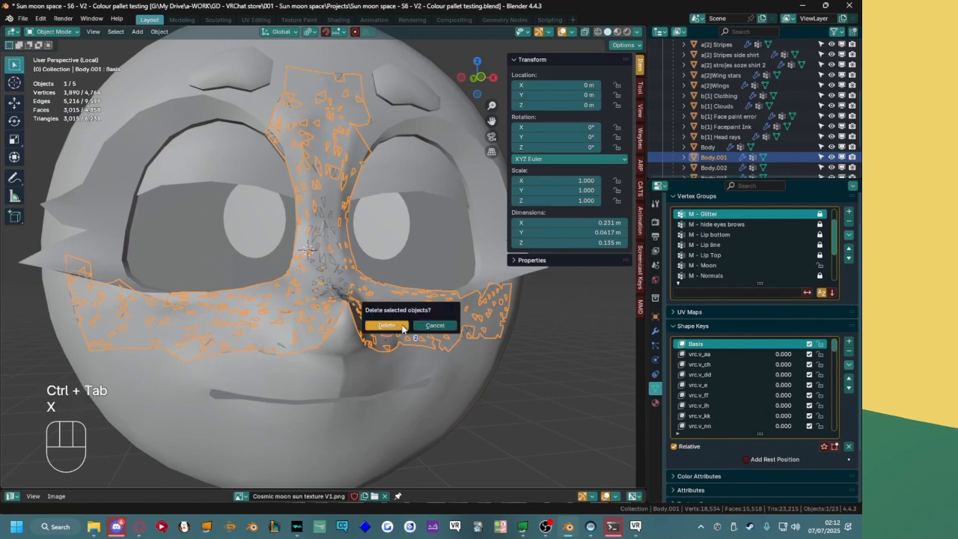
pyautogui.click(404, 331)
# Select Body.002, Body.003 and Body.004 one after another to compare how their triangles are scattered over the face.
pyautogui.scroll(4, 367, 261)
pyautogui.moveTo(345, 279); pyautogui.dragTo(409, 347, button='middle')
pyautogui.click(390, 377)
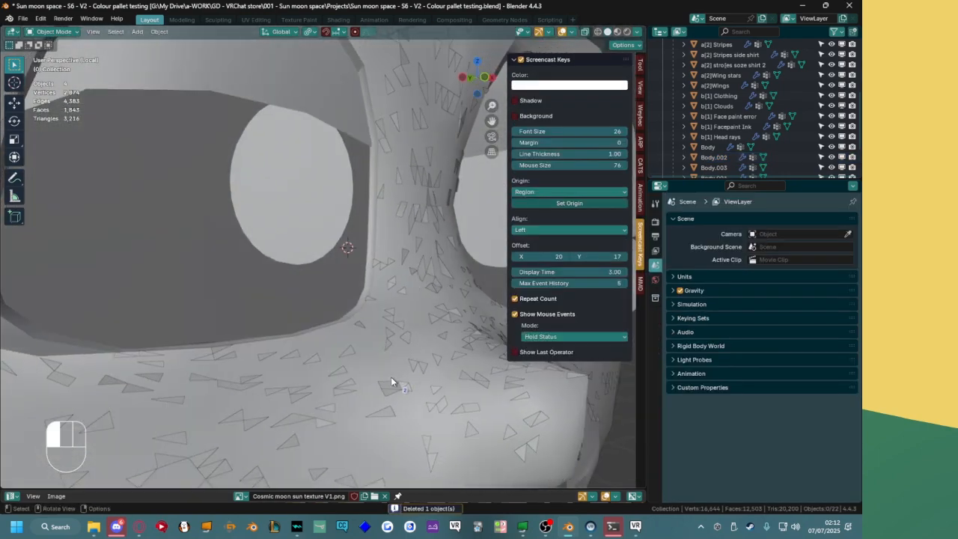
pyautogui.scroll(-2, 728, 126)
pyautogui.click(717, 137)
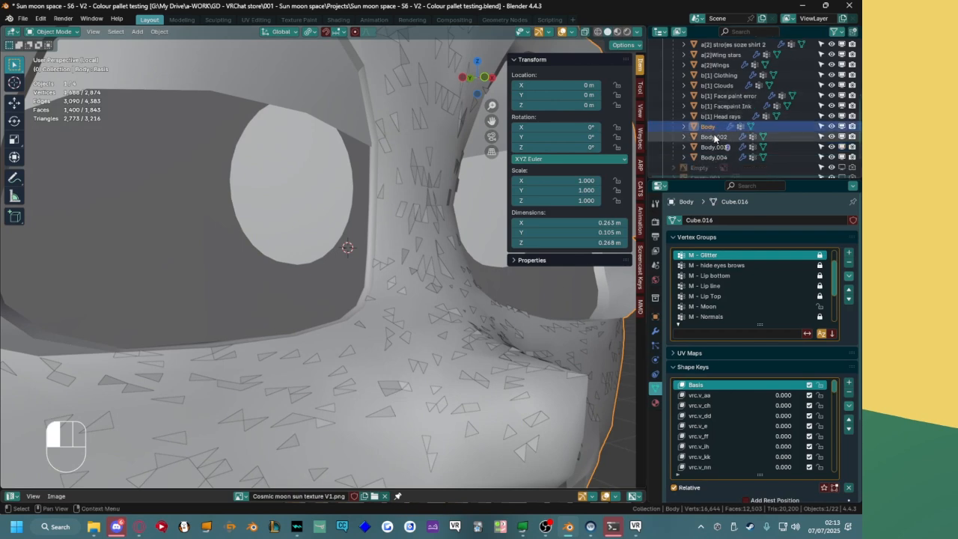
pyautogui.click(712, 147)
pyautogui.click(712, 157)
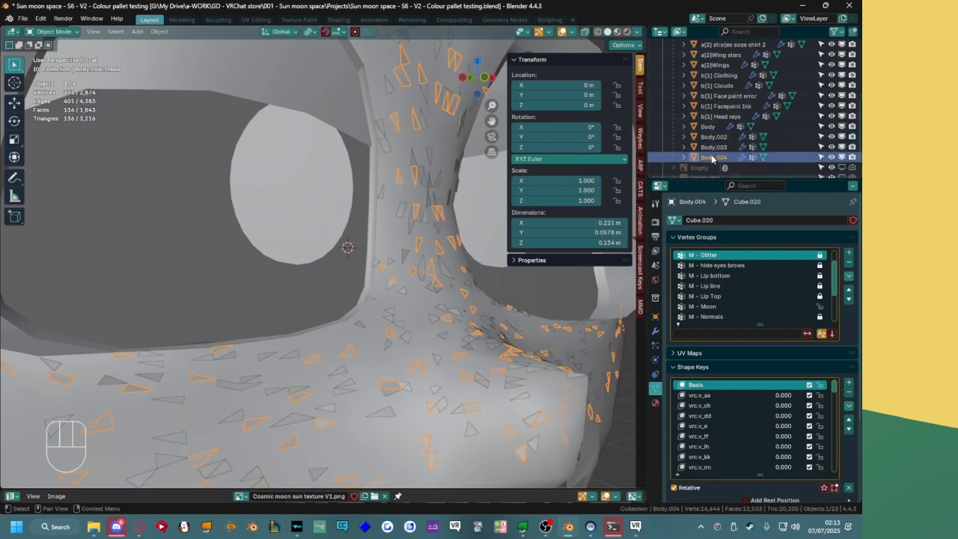
pyautogui.click(713, 148)
pyautogui.click(713, 137)
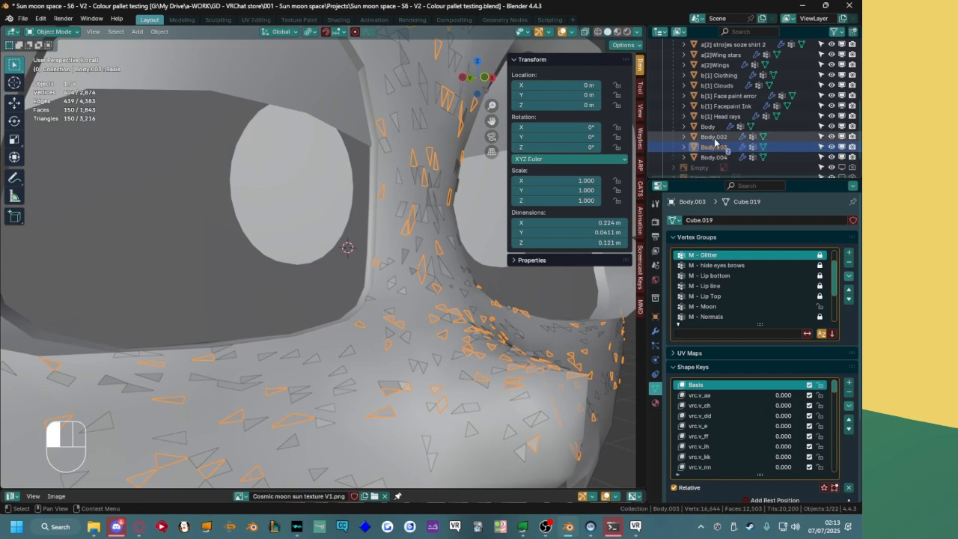
# View all faces of Body.002 in Edit Mode, highlight the three scattered pieces together in Object Mode, and reselect only Body.002.
pyautogui.press('Tab')
pyautogui.press('a')
pyautogui.moveTo(415, 267); pyautogui.dragTo(383, 278, button='middle')
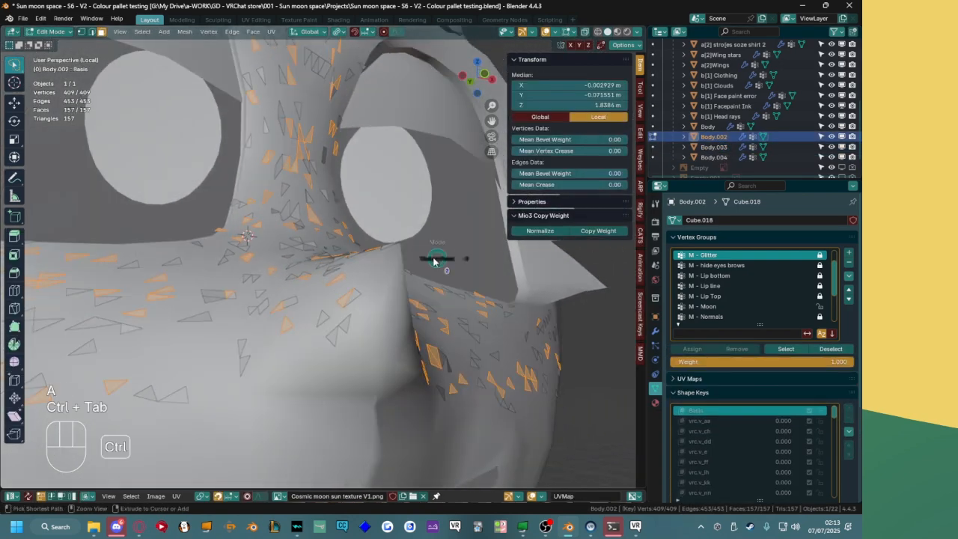
pyautogui.hotkey('ctrl', 'Tab')
pyautogui.keyDown('shift'); pyautogui.click(716, 157); pyautogui.keyUp('shift')
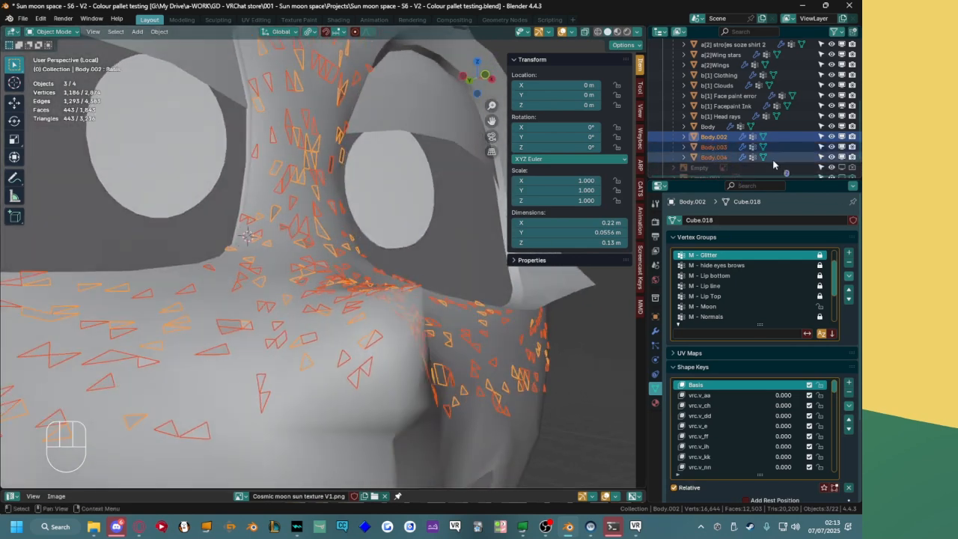
pyautogui.click(729, 146)
pyautogui.click(724, 137)
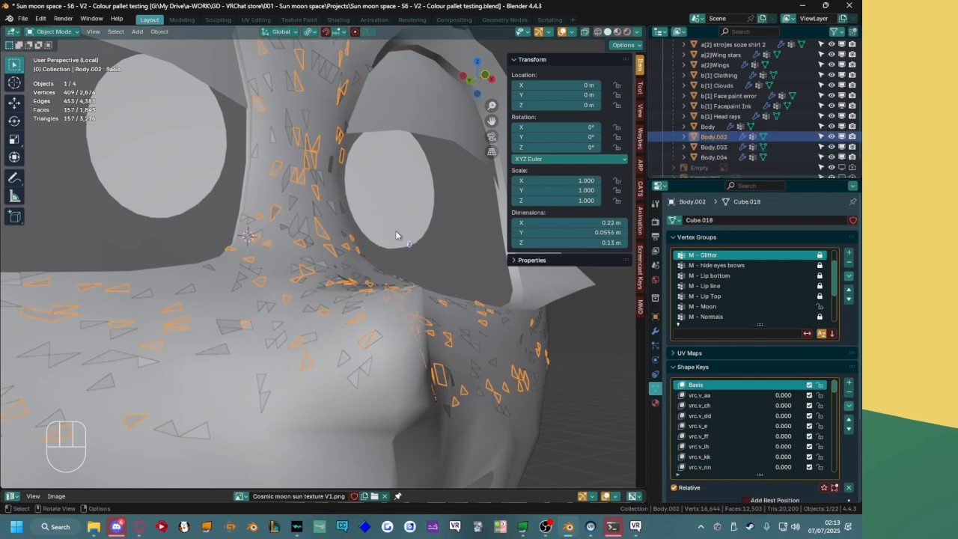
# Select all faces of Body.002 in Edit Mode and examine their placement around the nose.
pyautogui.press('Tab')
pyautogui.press('a')
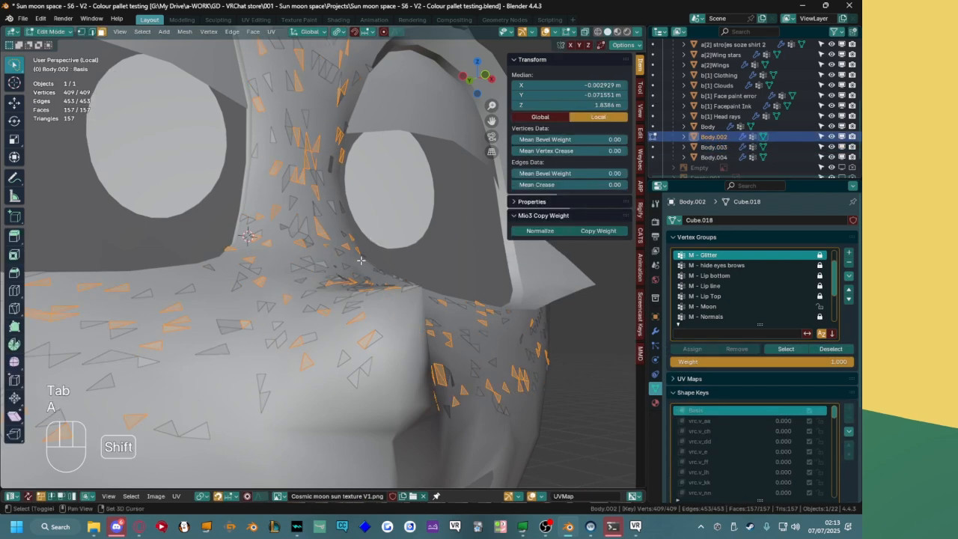
pyautogui.moveTo(354, 260); pyautogui.dragTo(408, 235, button='middle')
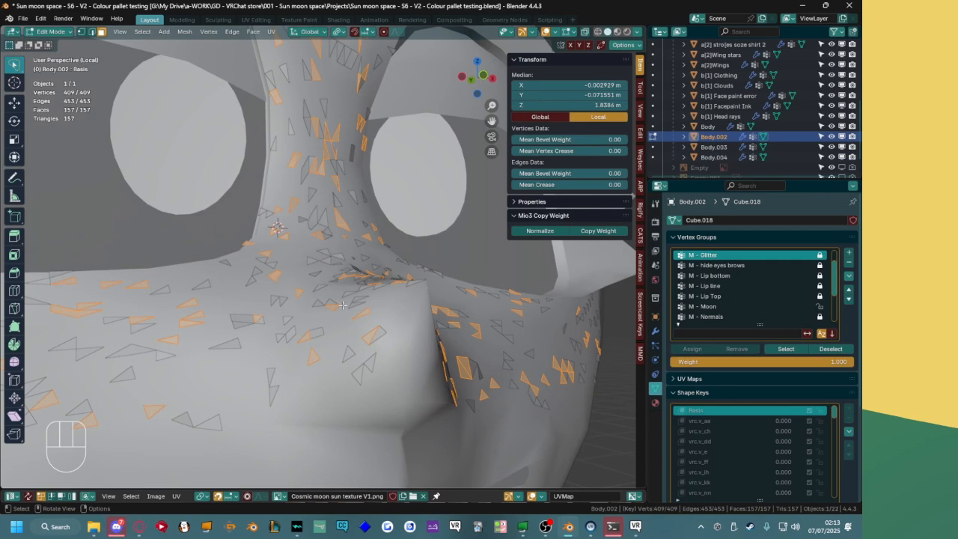
pyautogui.moveTo(349, 301); pyautogui.dragTo(419, 285, button='middle')
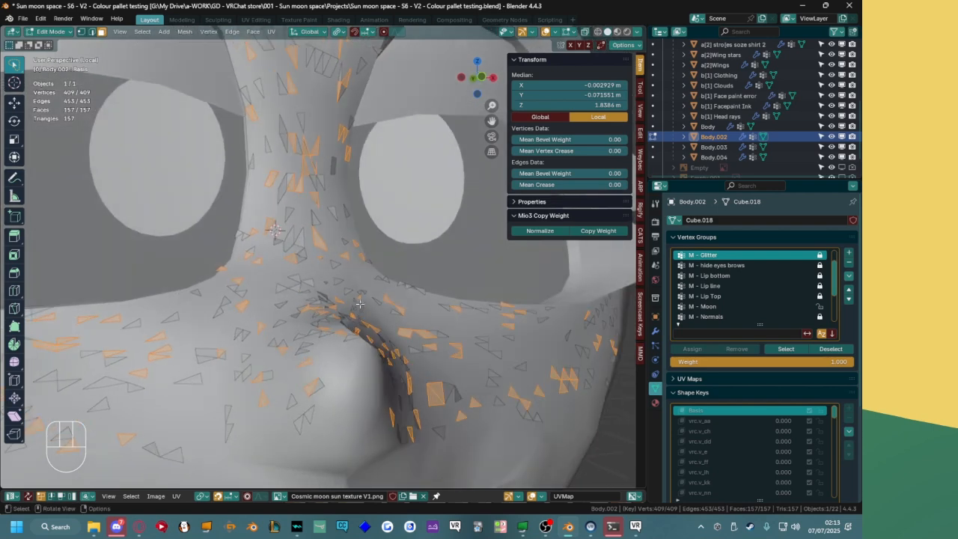
# Switch to Body.004 in Edit Mode and offset all its faces with Shrink/Fatten by about 0.0001 m.
pyautogui.click(703, 158)
pyautogui.hotkey('ctrl', 'Tab')
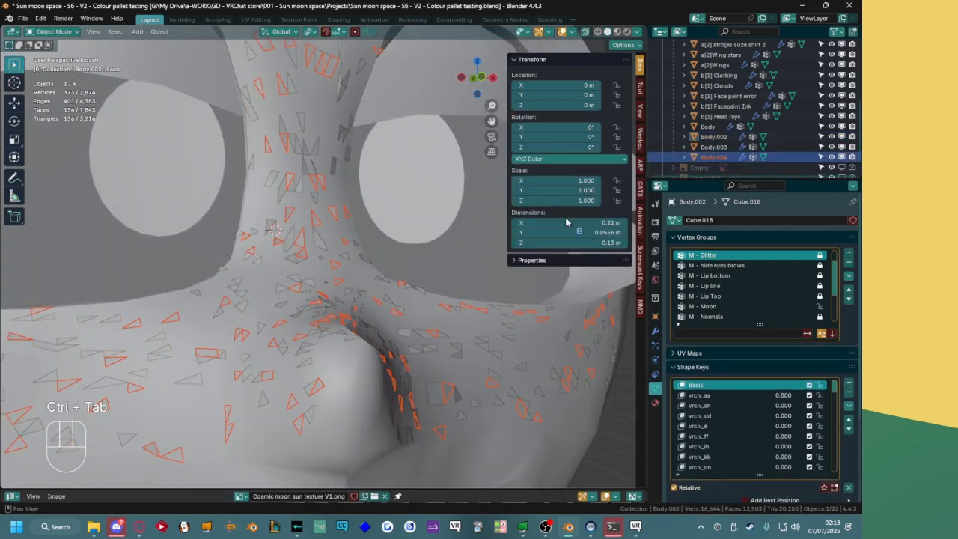
pyautogui.press('Tab')
pyautogui.moveTo(328, 319); pyautogui.dragTo(444, 323, button='middle')
pyautogui.press('a')
pyautogui.hotkey('alt', 's')
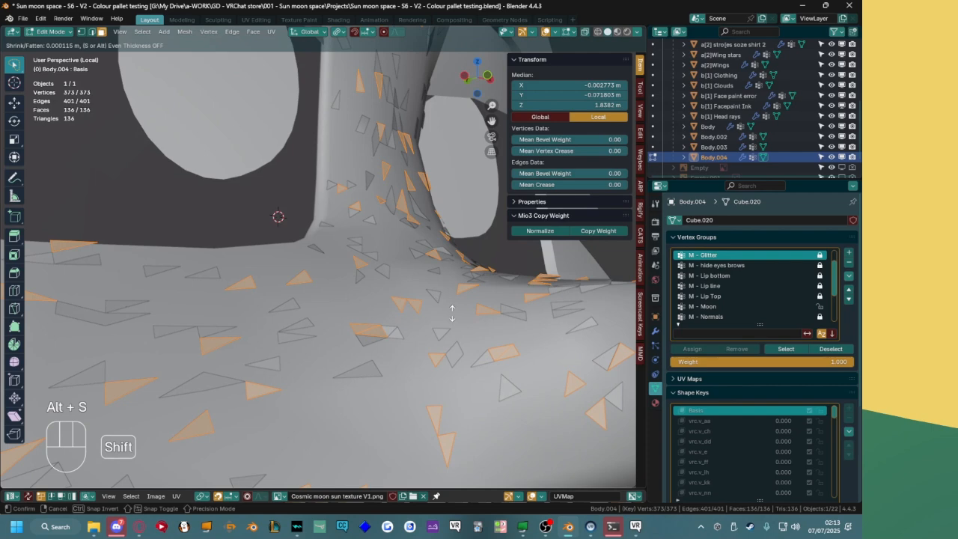
pyautogui.keyDown('shift'); pyautogui.click(452, 312); pyautogui.keyUp('shift')
# Switch to Body.003 in Edit Mode and offset all its faces with Shrink/Fatten by about -0.00003 m.
pyautogui.click(706, 148)
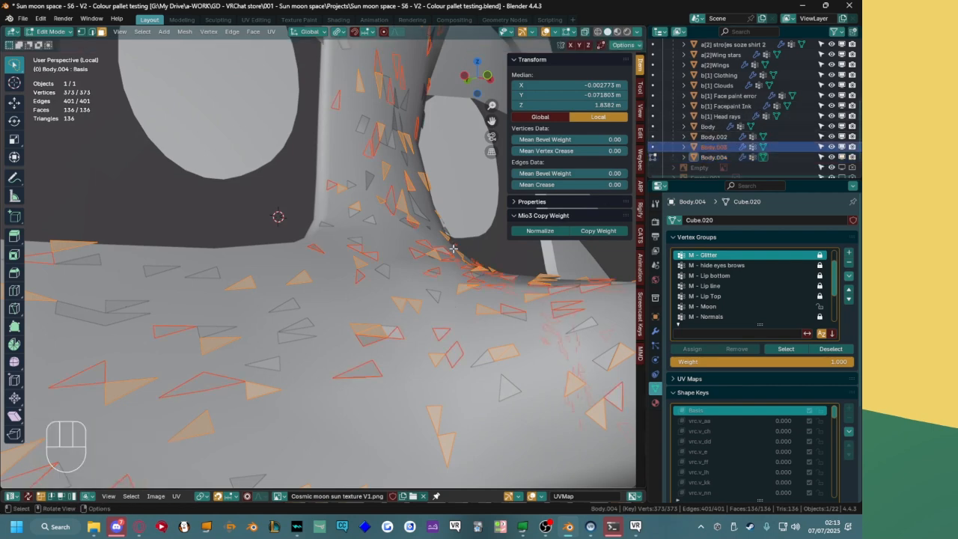
pyautogui.hotkey('ctrl', 'Tab')
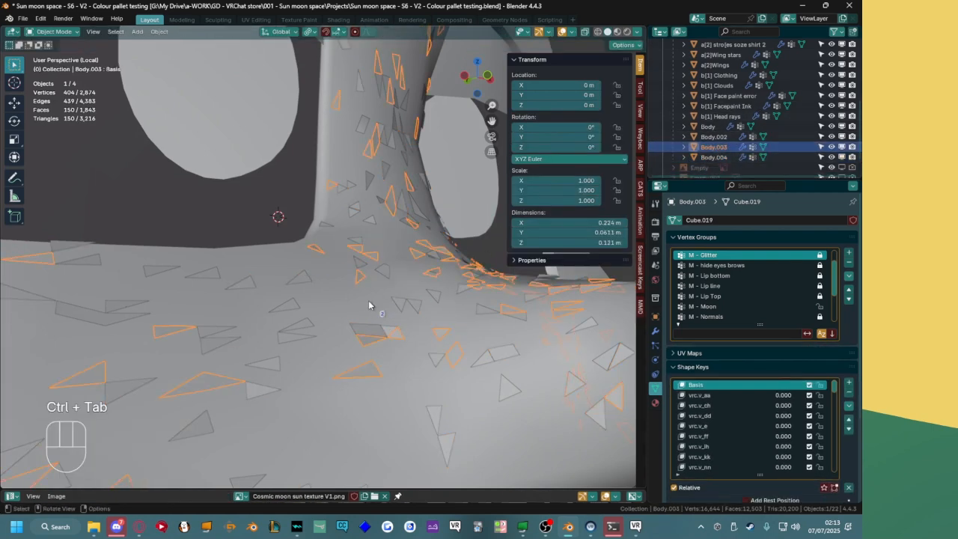
pyautogui.press('Tab')
pyautogui.press('a')
pyautogui.hotkey('alt', 's')
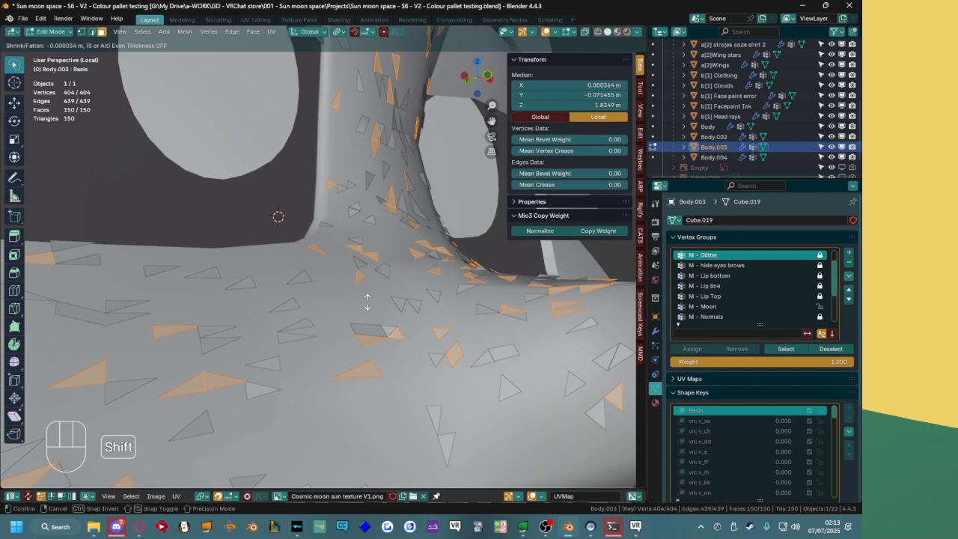
pyautogui.click(367, 301)
pyautogui.moveTo(367, 302); pyautogui.dragTo(479, 307, button='middle')
# Select Body.002, Body.003 and Body.004 together in Object Mode and join them into Body.004.
pyautogui.click(718, 158)
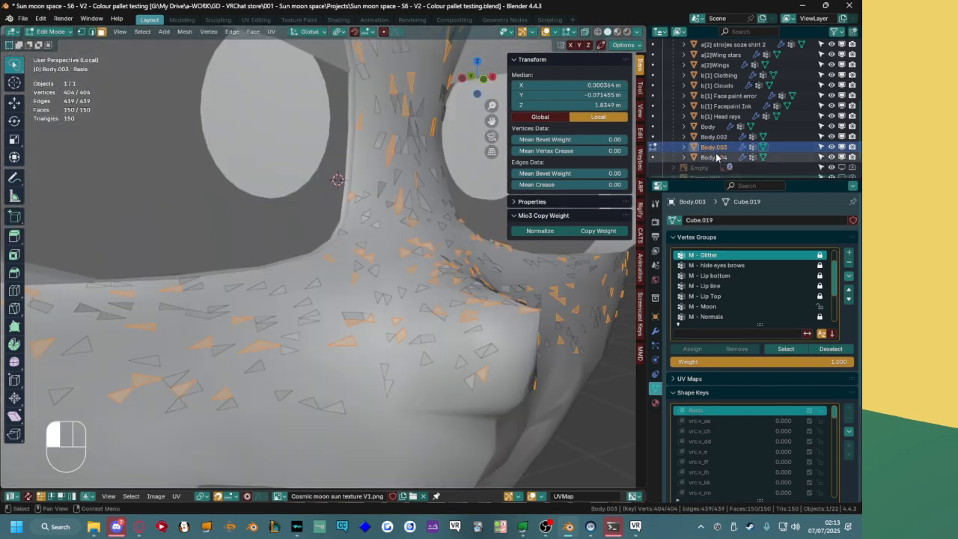
pyautogui.keyDown('shift'); pyautogui.click(716, 139); pyautogui.keyUp('shift')
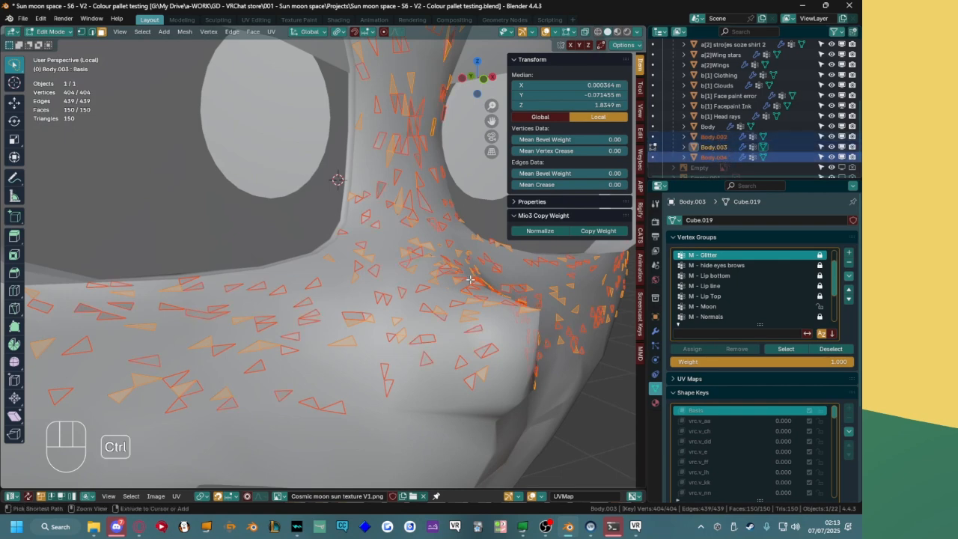
pyautogui.hotkey('ctrl', 'Tab')
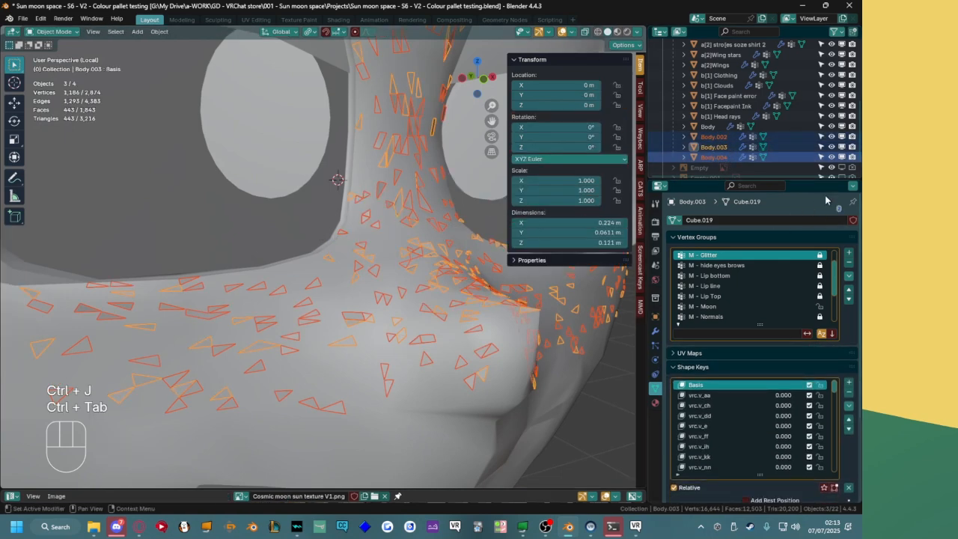
pyautogui.click(720, 150)
pyautogui.click(710, 158)
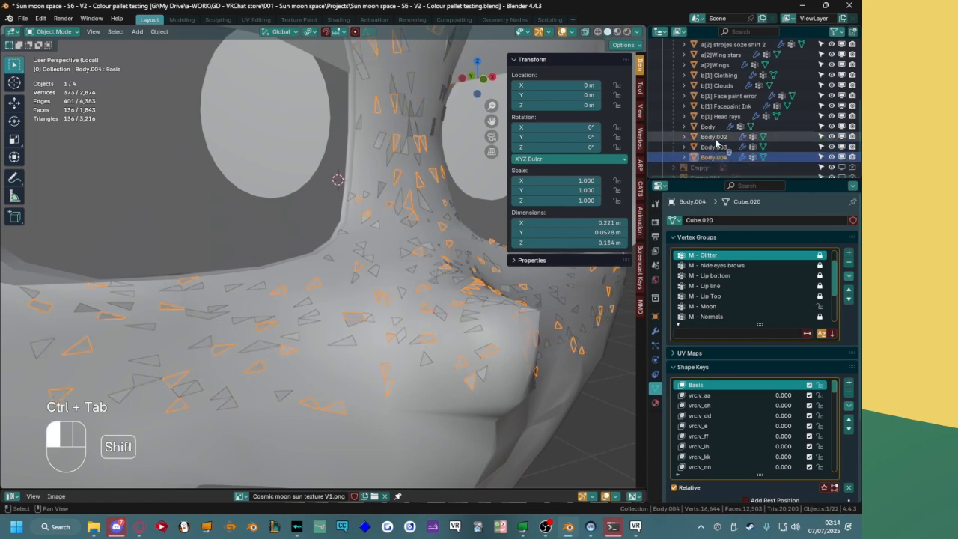
pyautogui.keyDown('shift'); pyautogui.click(716, 139); pyautogui.keyUp('shift')
pyautogui.hotkey('ctrl', 'j')
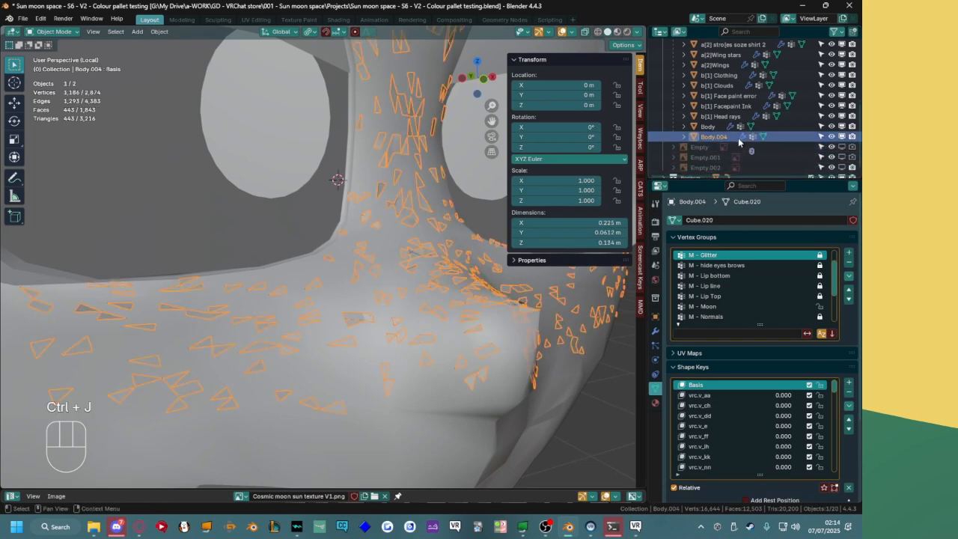
# Rename the joined object Body.004 as Gliter.
pyautogui.doubleClick(714, 137)
pyautogui.write('Glite')
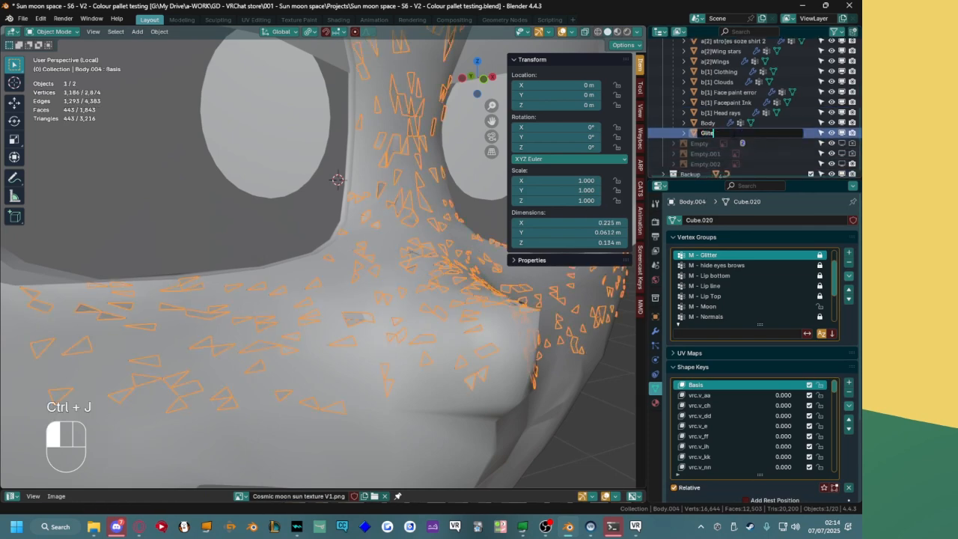
pyautogui.write('r')
pyautogui.press('Return')
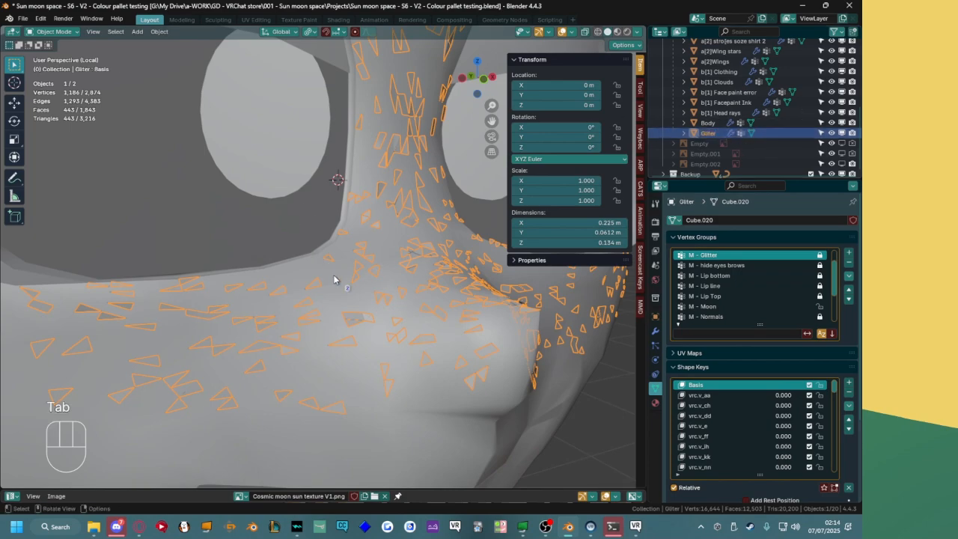
# Examine the Gliter triangles across the face in Edit Mode and compare them with the avatar in the VRChat window.
pyautogui.press('Tab')
pyautogui.moveTo(334, 280); pyautogui.dragTo(321, 297, button='middle')
pyautogui.scroll(-3, 287, 188)
pyautogui.scroll(-2, 287, 187)
pyautogui.scroll(-3, 323, 268)
pyautogui.scroll(2, 323, 286)
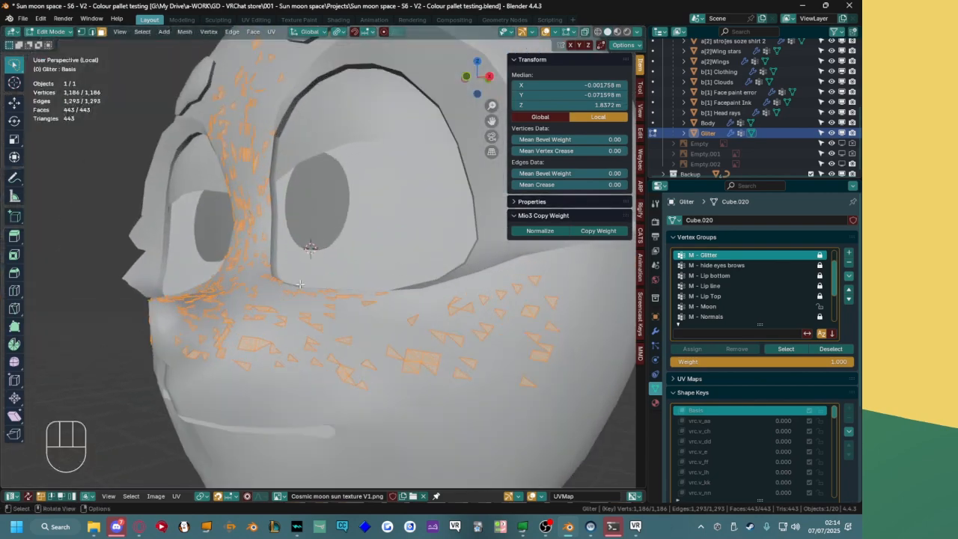
pyautogui.moveTo(367, 331); pyautogui.dragTo(508, 327, button='middle')
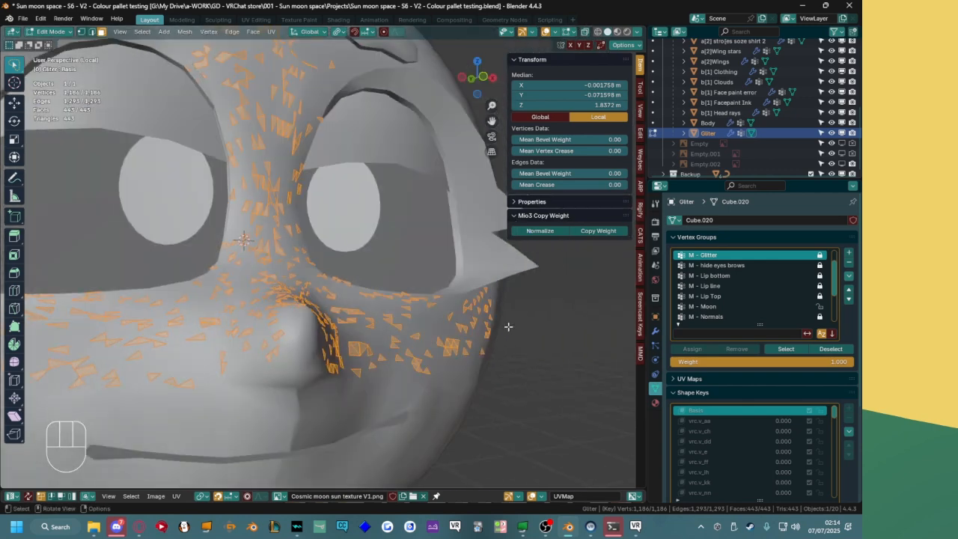
pyautogui.click(635, 533)
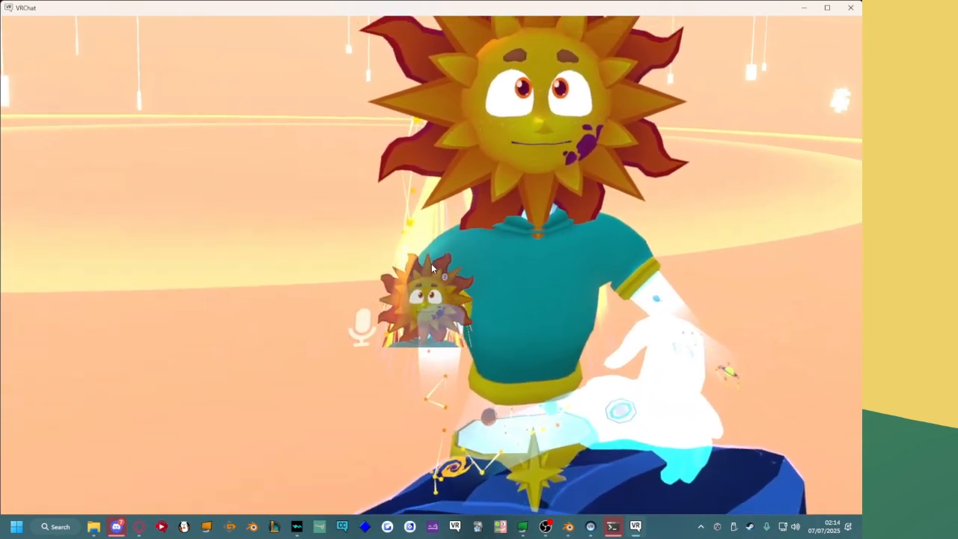
pyautogui.click(568, 527)
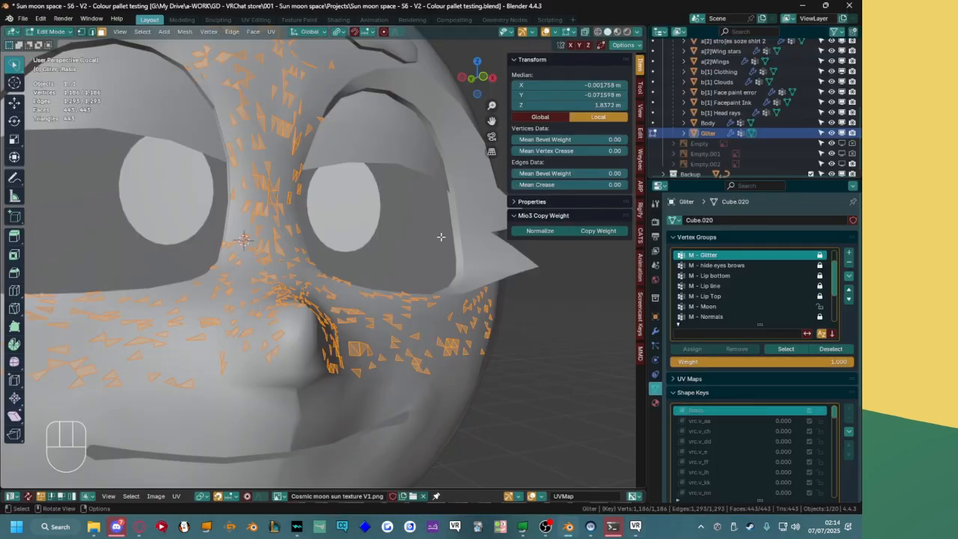
# Turn on X-ray and switch to the front orthographic view of the Gliter mesh.
pyautogui.keyDown('shift'); pyautogui.moveTo(315, 171); pyautogui.dragTo(360, 201, button='middle'); pyautogui.keyUp('shift')
pyautogui.scroll(-3, 386, 201)
pyautogui.hotkey('alt', 'z')
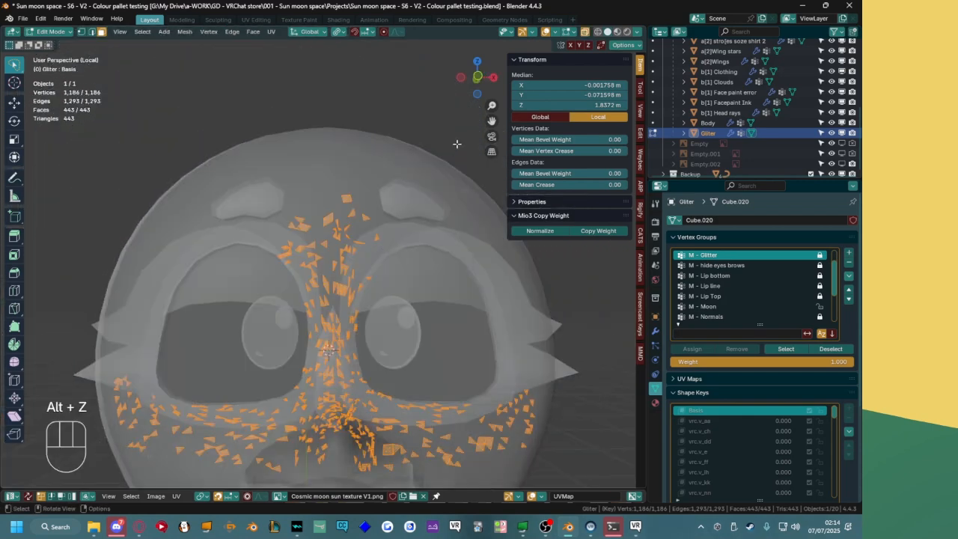
pyautogui.click(479, 77)
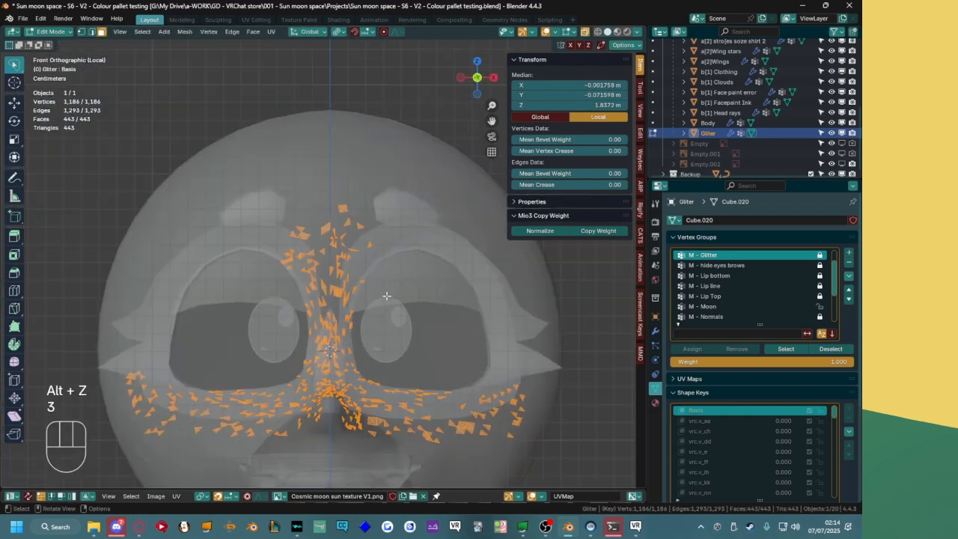
pyautogui.keyDown('shift'); pyautogui.moveTo(367, 271); pyautogui.dragTo(377, 150, button='middle'); pyautogui.keyUp('shift')
pyautogui.scroll(3, 391, 226)
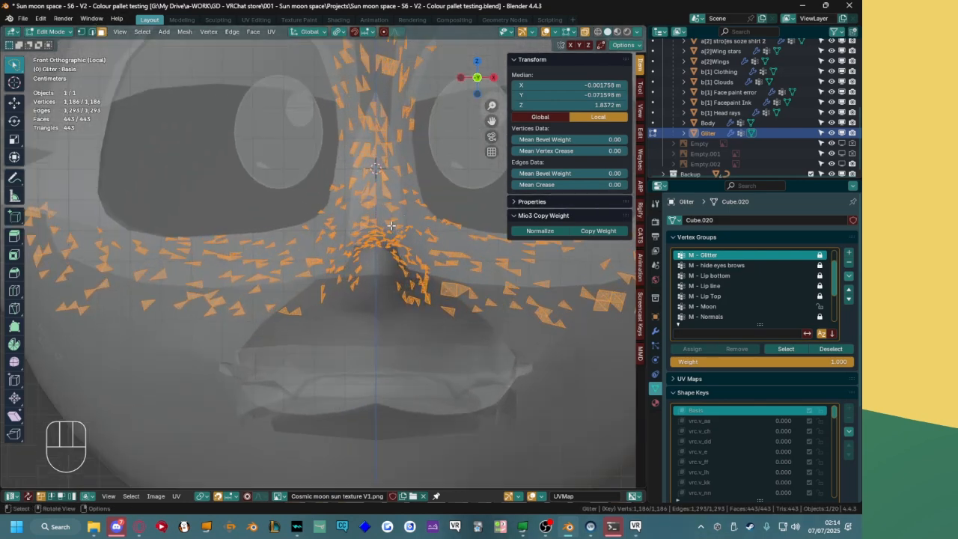
# Inspect the glitter placement from the right side, and return to the front orthographic view at the forehead.
pyautogui.keyDown('shift'); pyautogui.moveTo(384, 280); pyautogui.dragTo(291, 359, button='middle'); pyautogui.keyUp('shift')
pyautogui.keyDown('shift'); pyautogui.moveTo(319, 325); pyautogui.dragTo(318, 376, button='middle'); pyautogui.keyUp('shift')
pyautogui.scroll(-2, 310, 285)
pyautogui.keyDown('shift'); pyautogui.moveTo(309, 285); pyautogui.dragTo(408, 301, button='middle'); pyautogui.keyUp('shift')
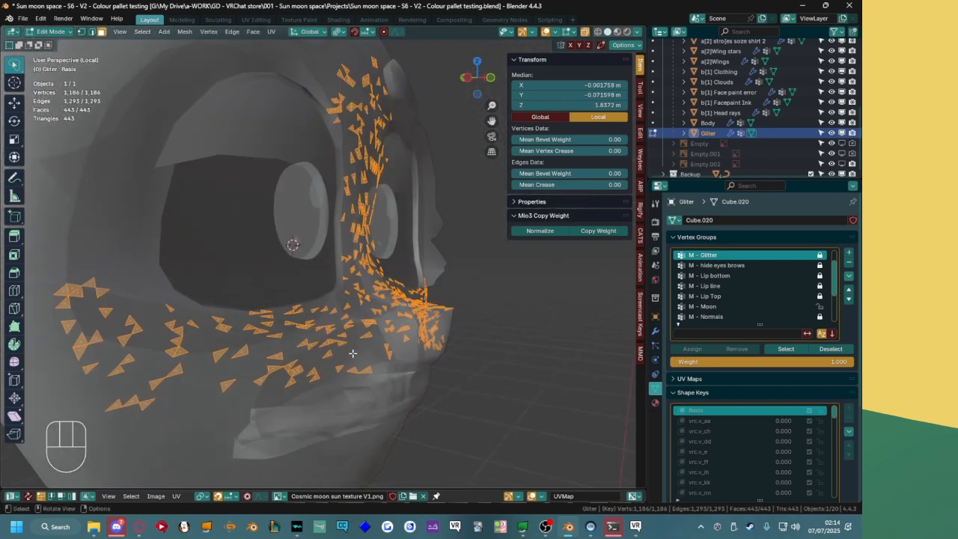
pyautogui.click(466, 77)
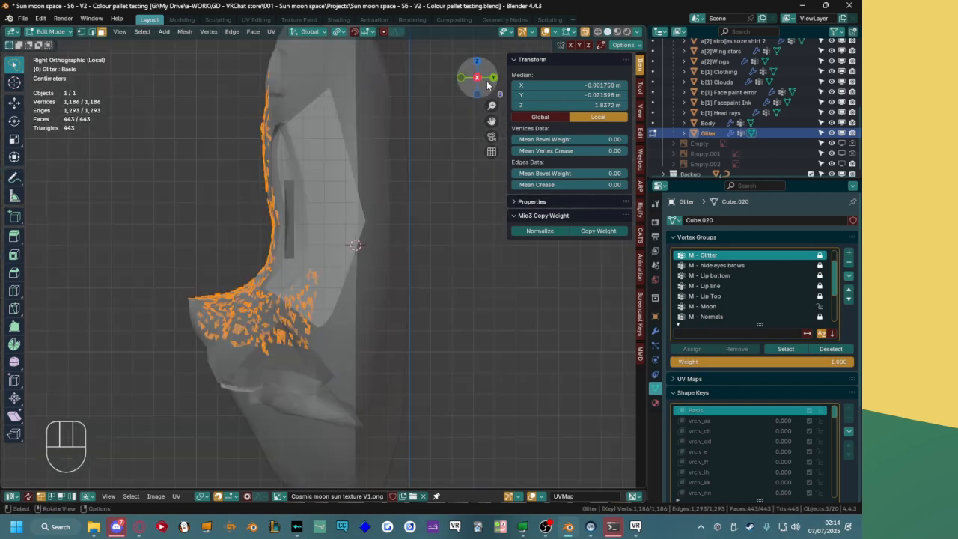
pyautogui.click(463, 79)
pyautogui.keyDown('shift'); pyautogui.moveTo(297, 239); pyautogui.dragTo(301, 265, button='middle'); pyautogui.keyUp('shift')
pyautogui.scroll(3, 301, 254)
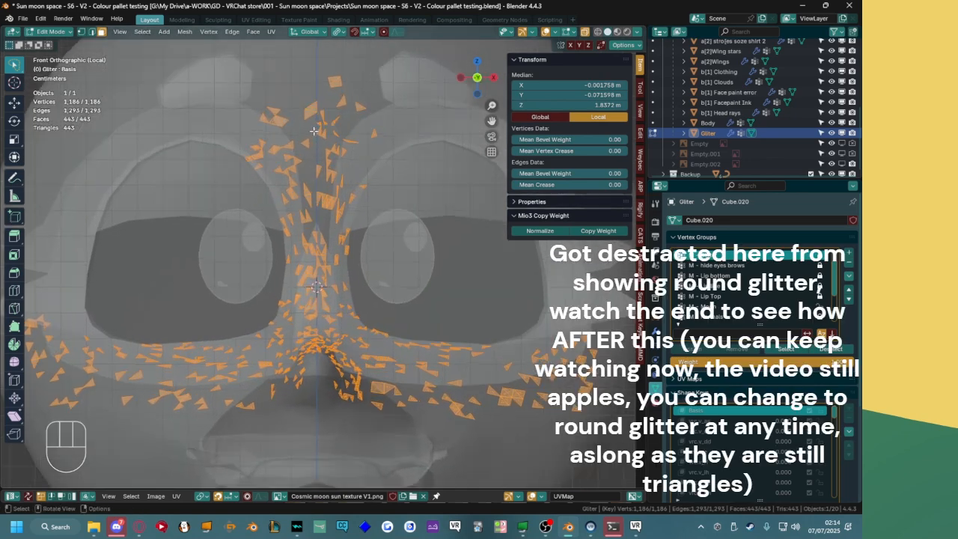
pyautogui.keyDown('shift'); pyautogui.moveTo(299, 89); pyautogui.dragTo(331, 242, button='middle'); pyautogui.keyUp('shift')
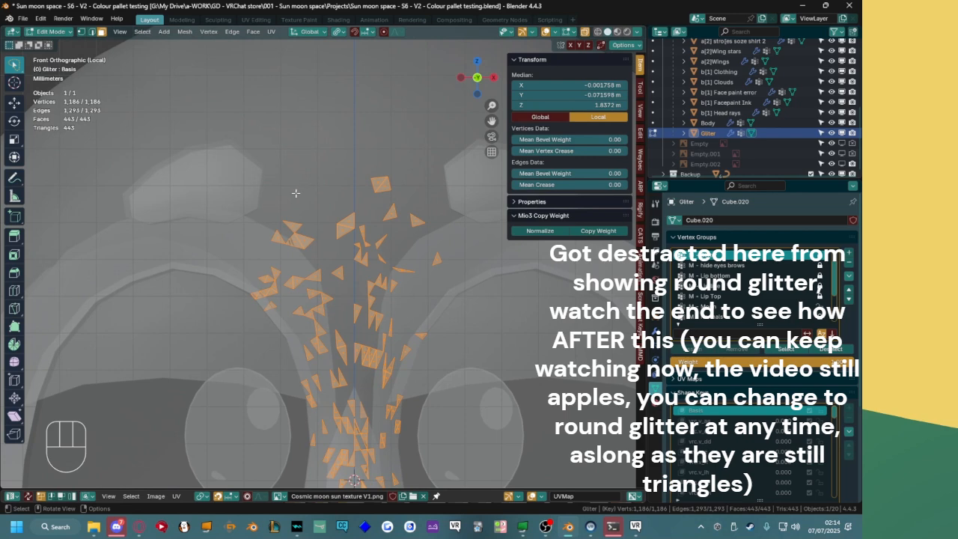
pyautogui.click(321, 228)
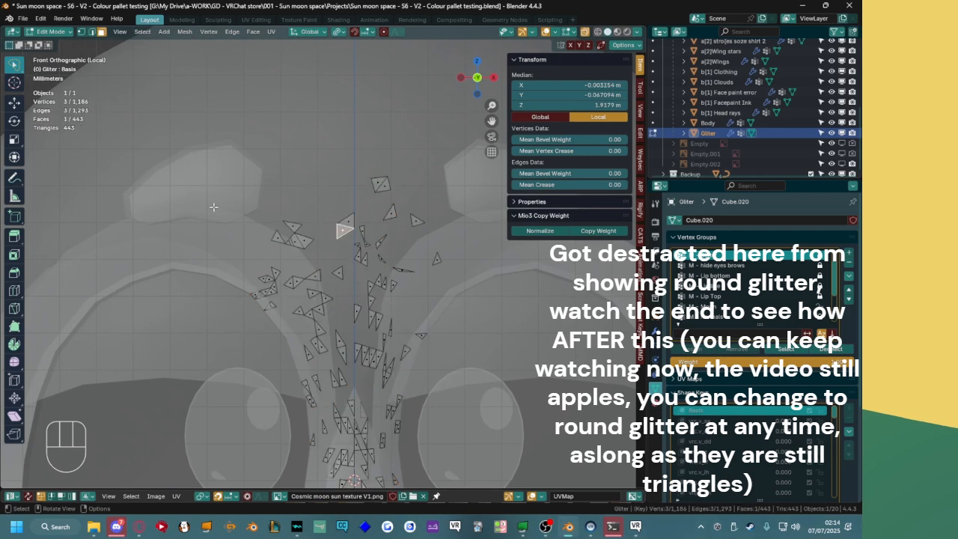
pyautogui.press('a')
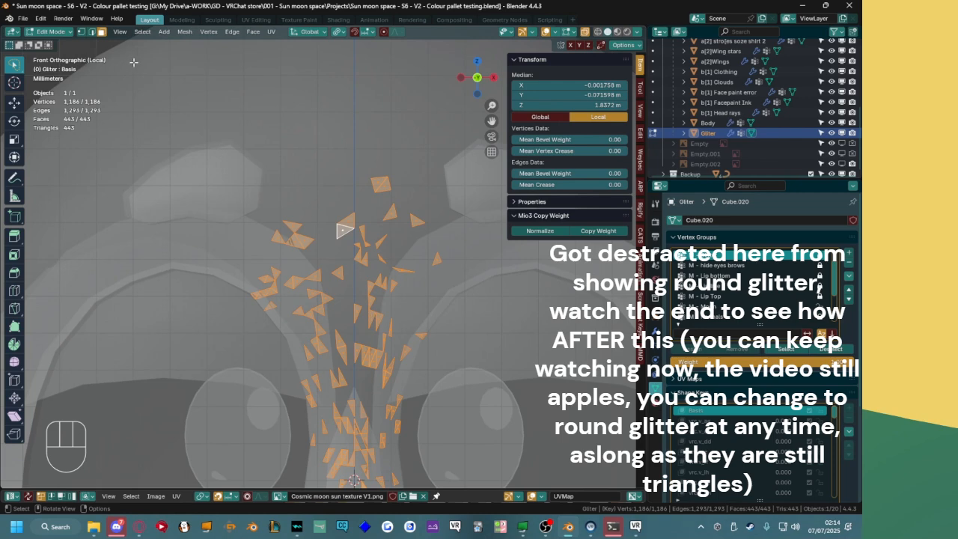
pyautogui.click(197, 179)
pyautogui.scroll(-1, 263, 209)
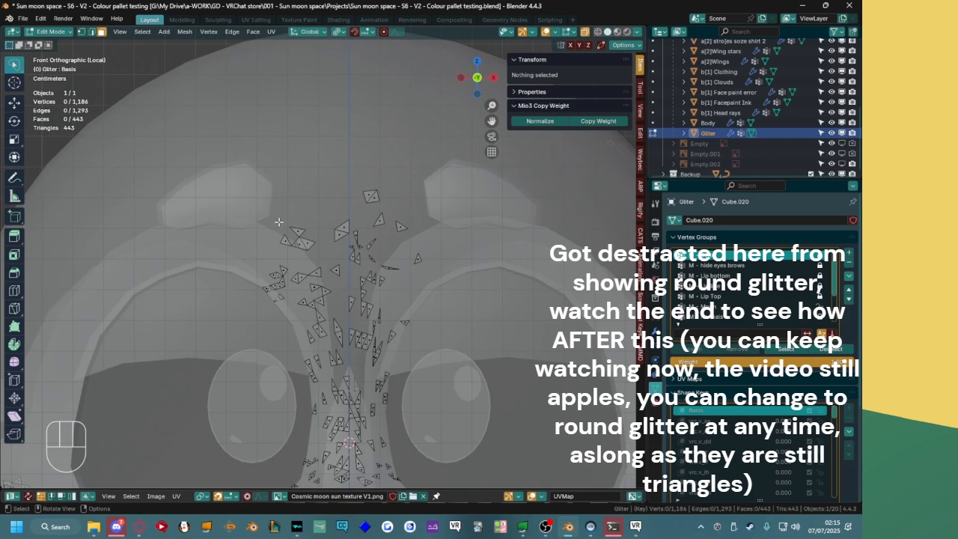
# Select the triangles from forehead to mid nose bridge, randomly deselect them with ratio 0.796 and seed 11, and delete the faces still selected.
pyautogui.keyDown('shift'); pyautogui.moveTo(352, 346); pyautogui.dragTo(366, 266, button='middle'); pyautogui.keyUp('shift')
pyautogui.moveTo(377, 287)
pyautogui.mouseDown()
pyautogui.moveTo(321, 302)
pyautogui.moveTo(339, 325)
pyautogui.moveTo(277, 344)
pyautogui.moveTo(516, 157)
pyautogui.moveTo(505, 322)
pyautogui.moveTo(462, 314)
pyautogui.mouseUp()
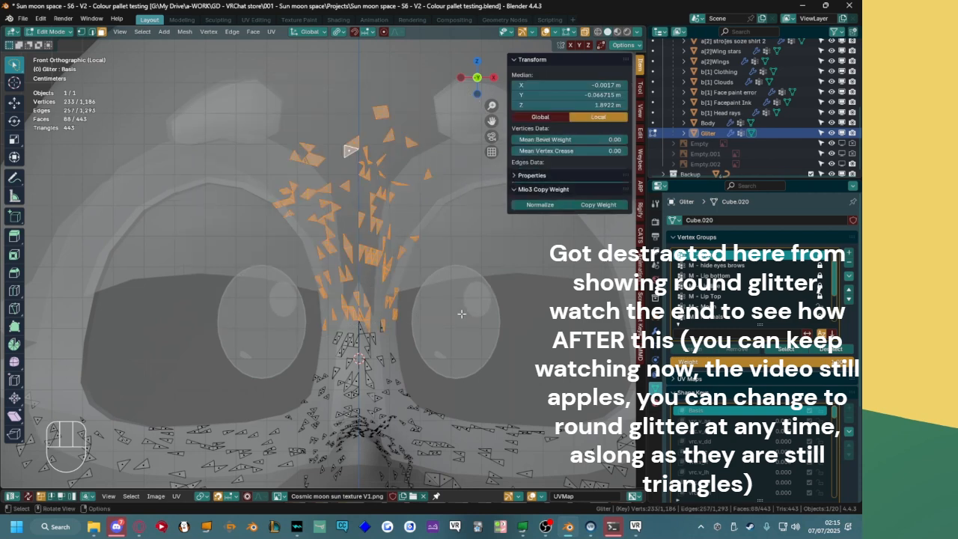
pyautogui.press('q')
pyautogui.click(438, 279)
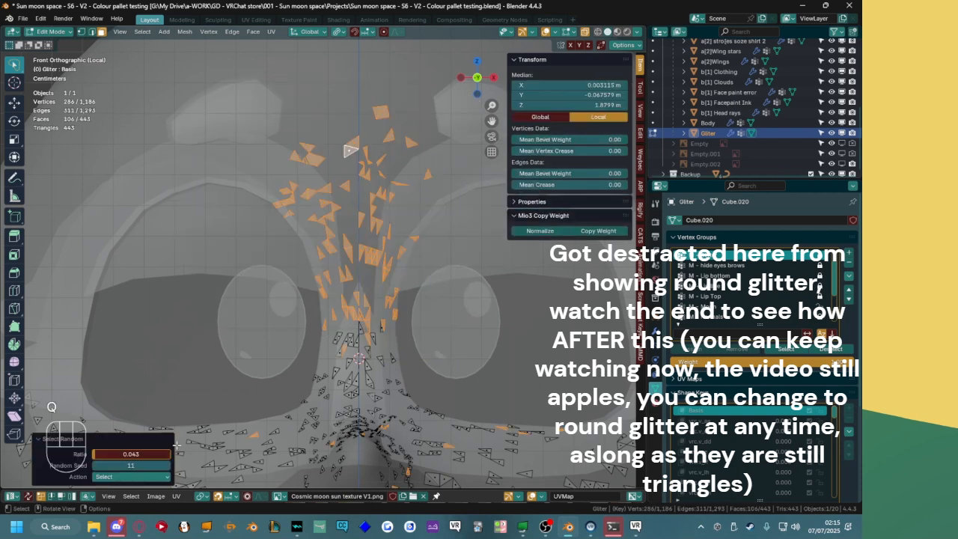
pyautogui.click(144, 477)
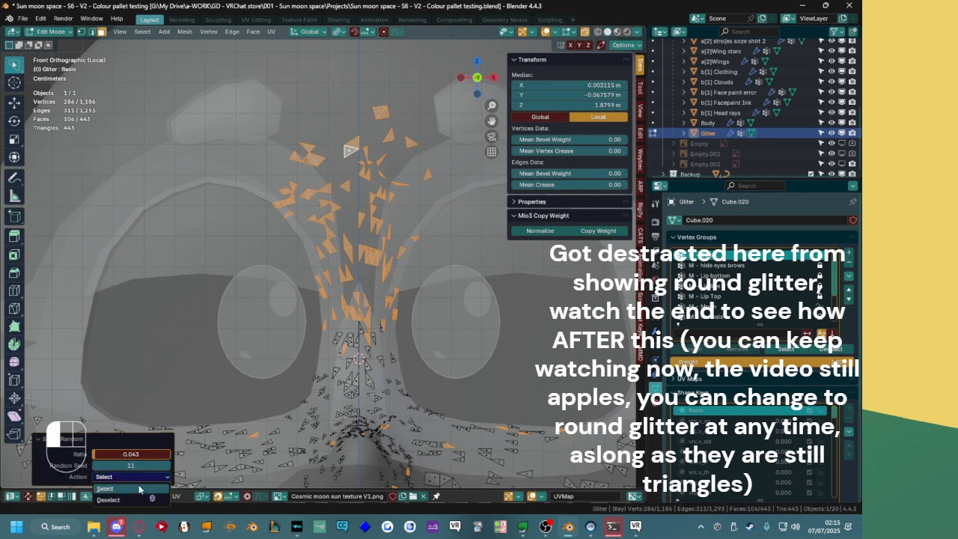
pyautogui.click(138, 499)
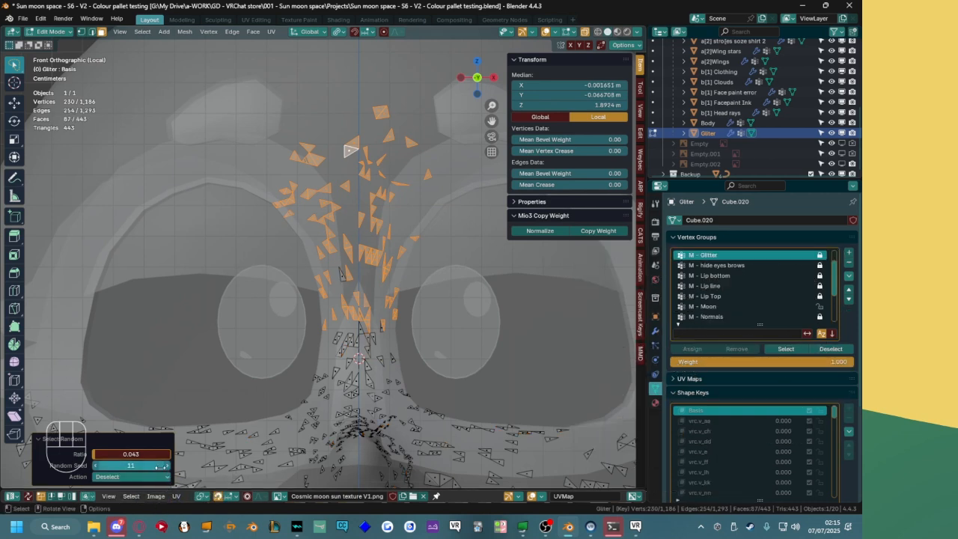
pyautogui.moveTo(148, 459); pyautogui.dragTo(198, 458)
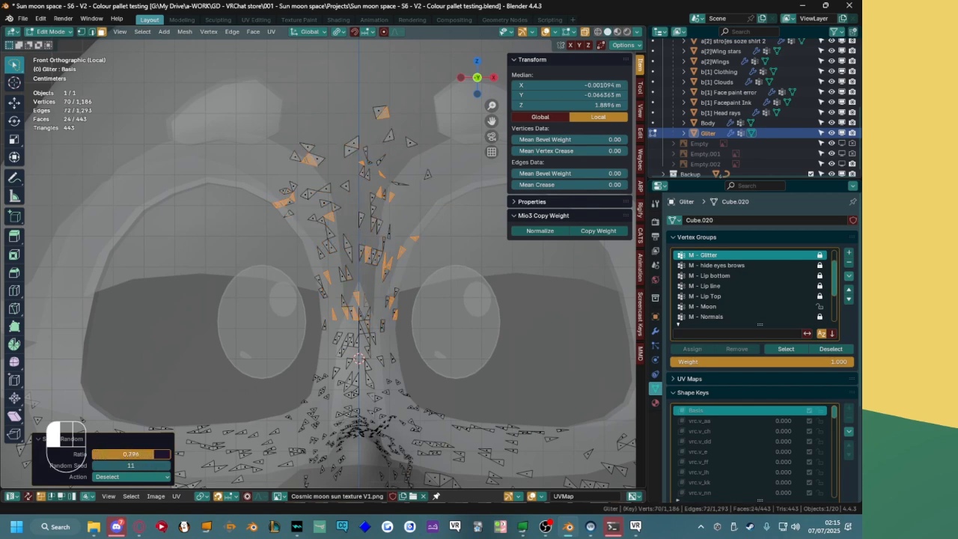
pyautogui.press('x')
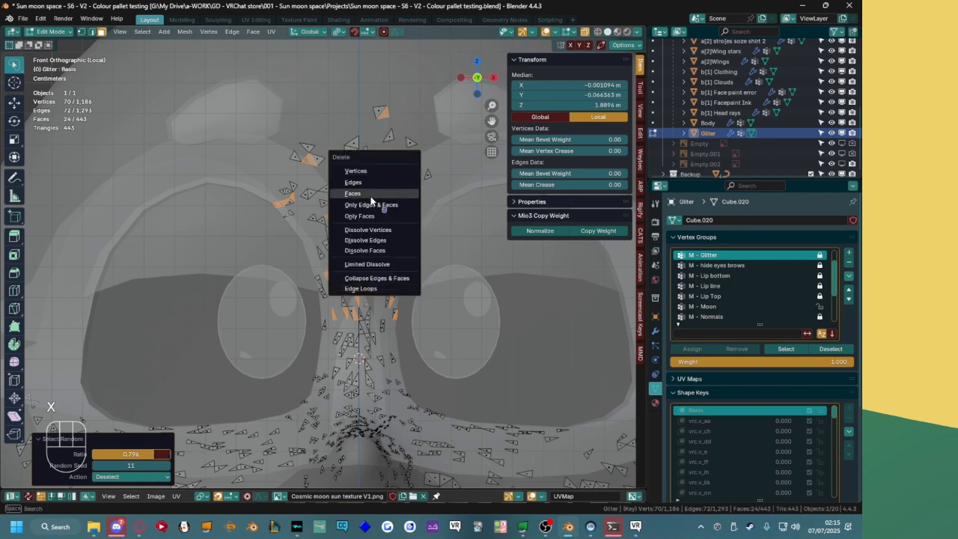
pyautogui.click(371, 199)
pyautogui.click(411, 283)
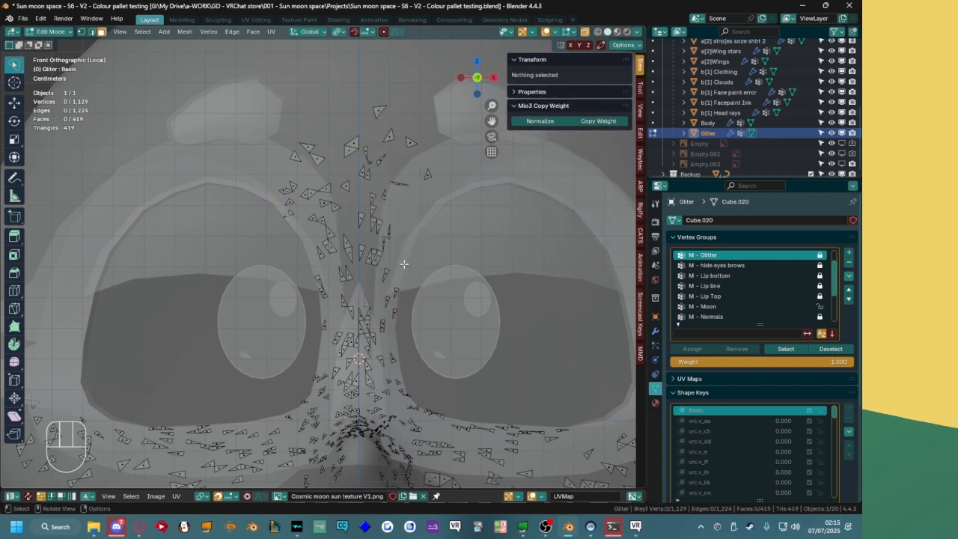
# Select the triangles from forehead to upper nose bridge, randomly deselect them with ratio 0.667 and seed 17, and delete the faces still selected.
pyautogui.moveTo(403, 263)
pyautogui.mouseDown()
pyautogui.moveTo(342, 267)
pyautogui.moveTo(422, 96)
pyautogui.moveTo(440, 270)
pyautogui.mouseUp()
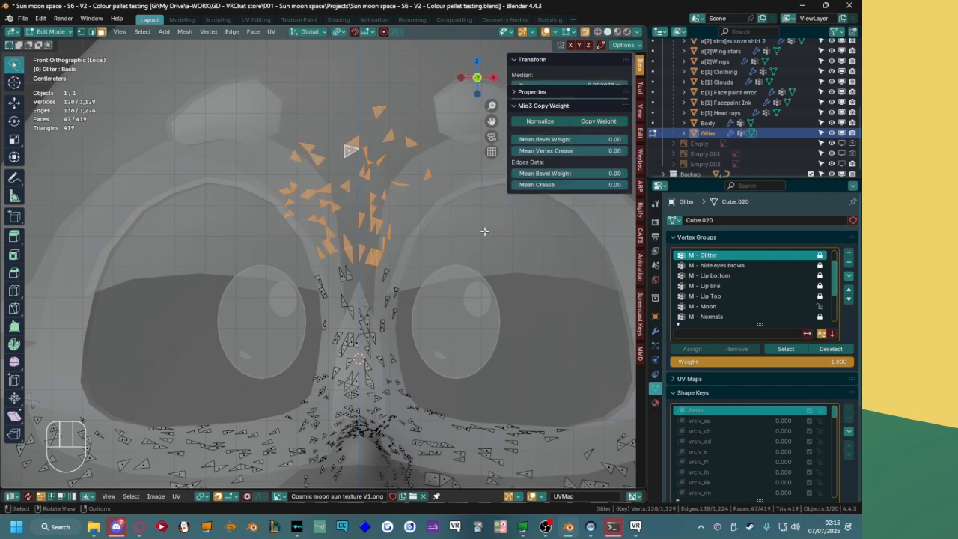
pyautogui.press('q')
pyautogui.click(441, 271)
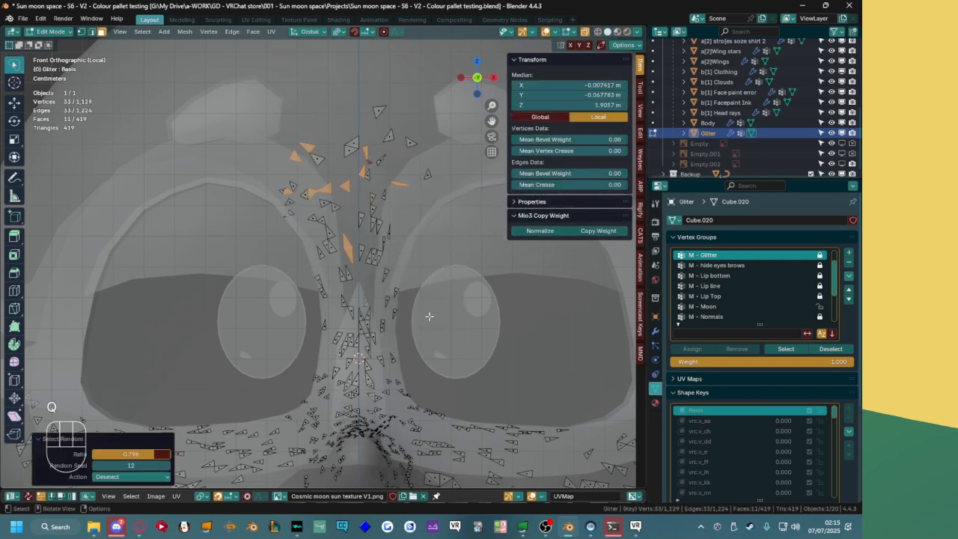
pyautogui.press('x')
pyautogui.press('x')
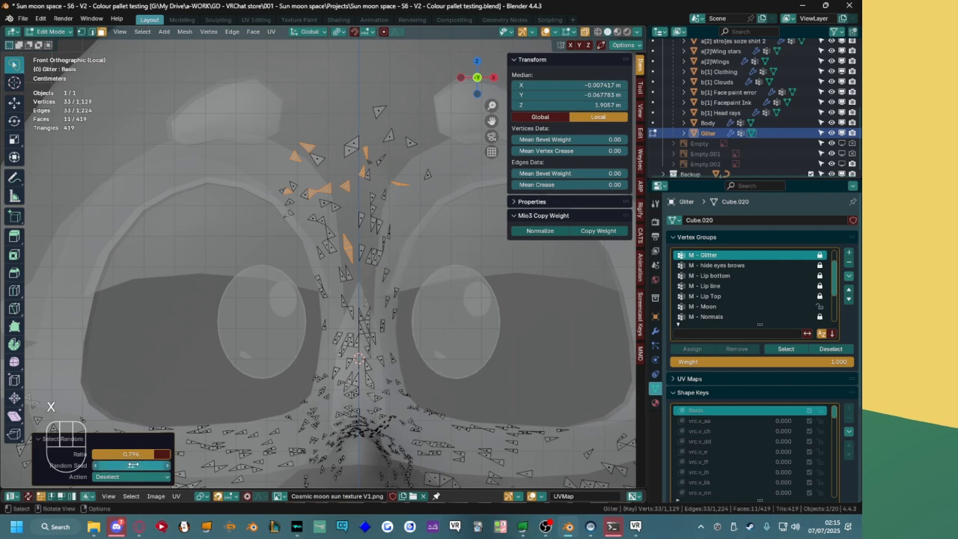
pyautogui.moveTo(132, 465)
pyautogui.mouseDown()
pyautogui.moveTo(146, 465)
pyautogui.moveTo(120, 453)
pyautogui.mouseUp()
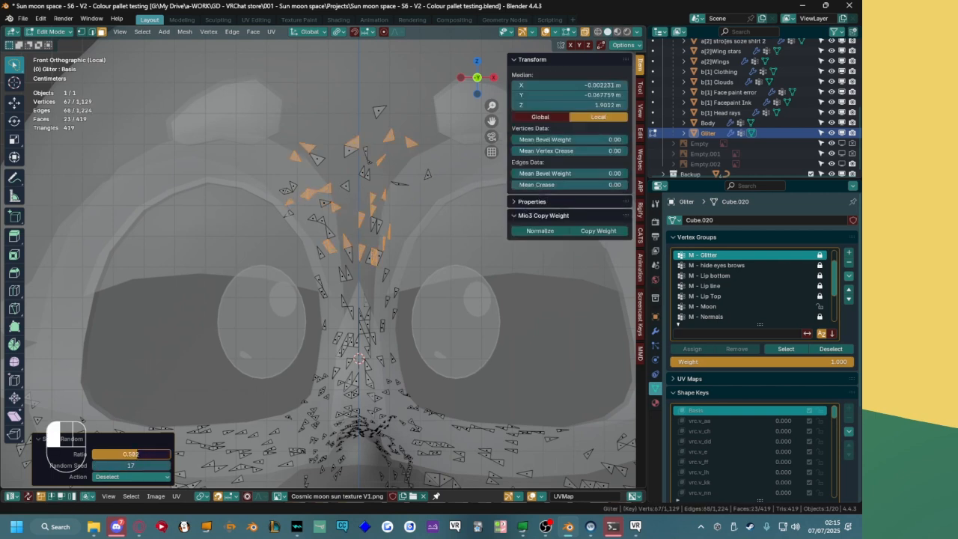
pyautogui.press('x')
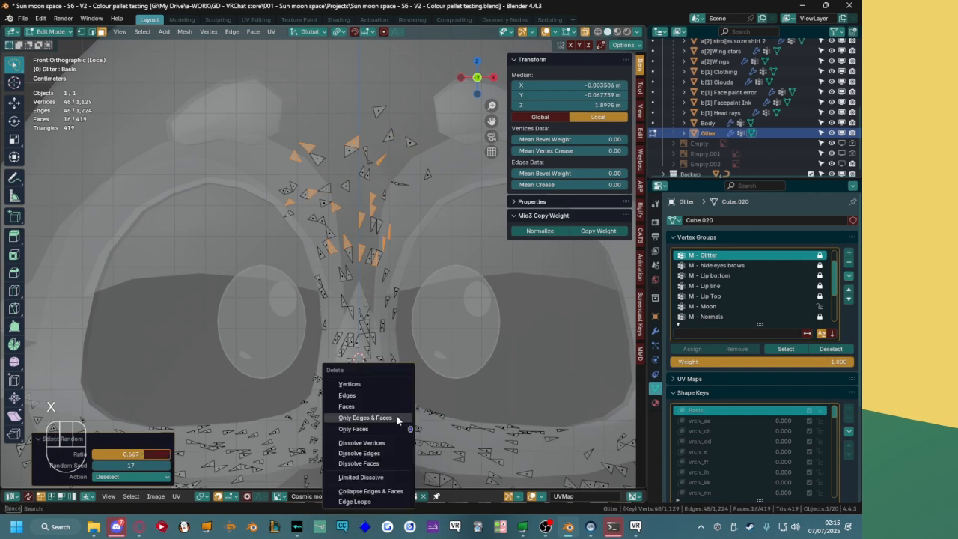
pyautogui.click(348, 395)
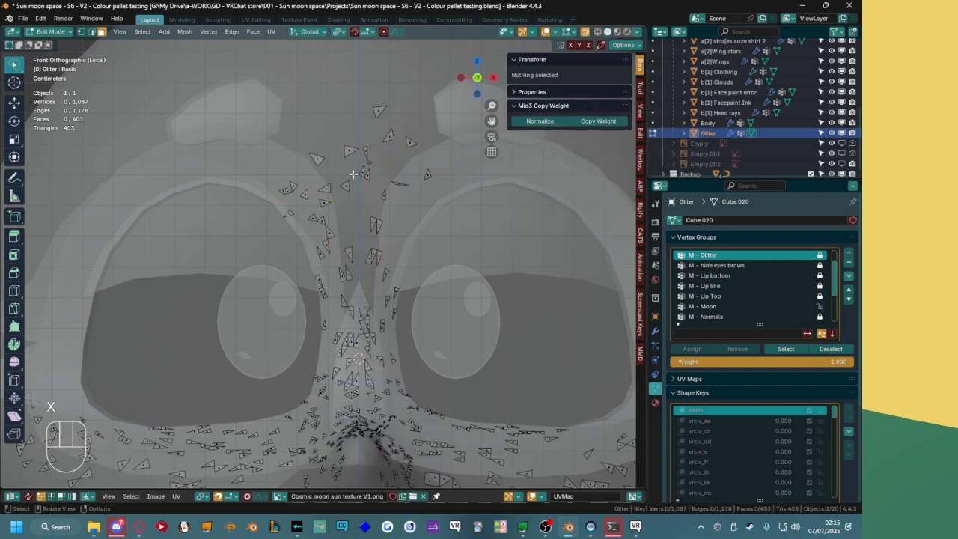
# Select the forehead triangles down to the inner brow area, randomly deselect part of them, and delete the faces still selected.
pyautogui.moveTo(409, 217)
pyautogui.mouseDown()
pyautogui.moveTo(203, 248)
pyautogui.moveTo(449, 45)
pyautogui.moveTo(341, 298)
pyautogui.mouseUp()
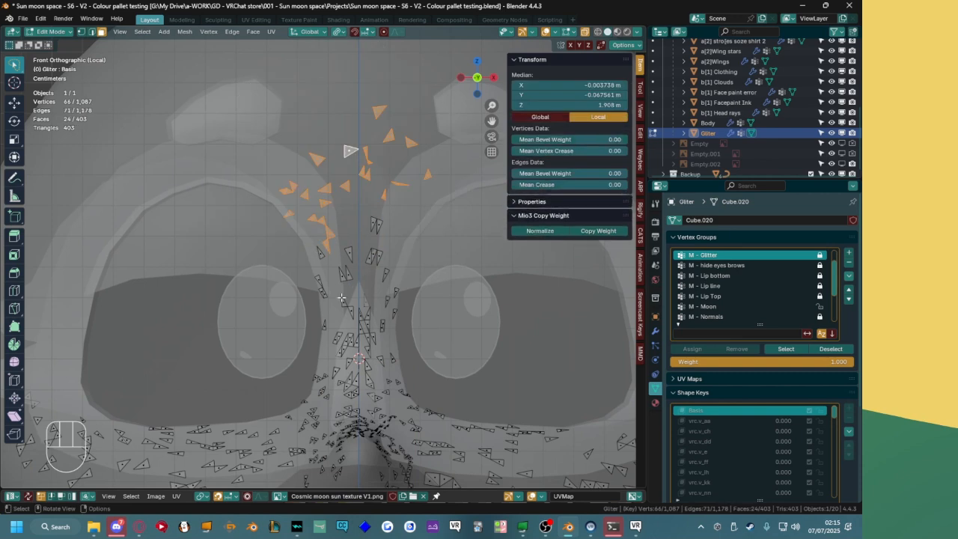
pyautogui.press('q')
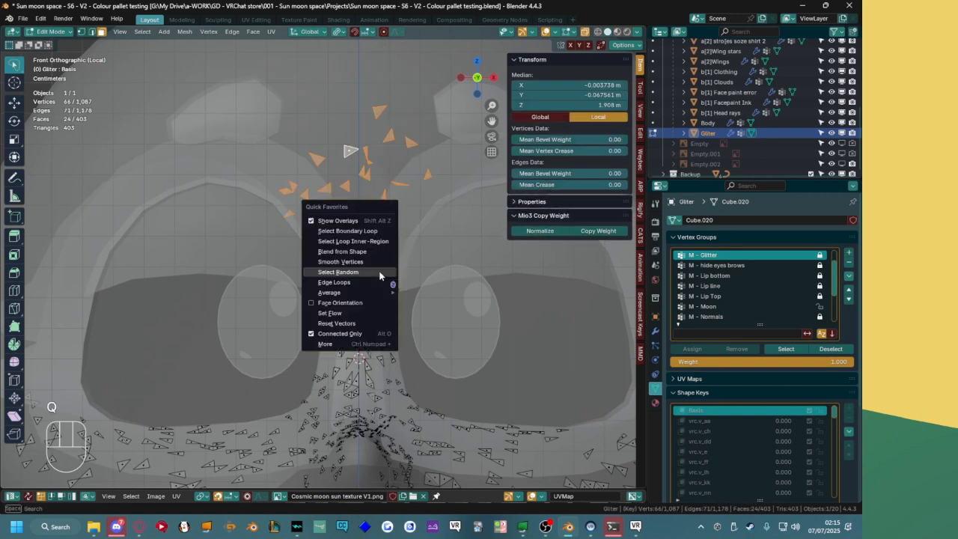
pyautogui.click(337, 271)
pyautogui.moveTo(131, 454); pyautogui.dragTo(150, 453)
pyautogui.press('x')
pyautogui.click(416, 376)
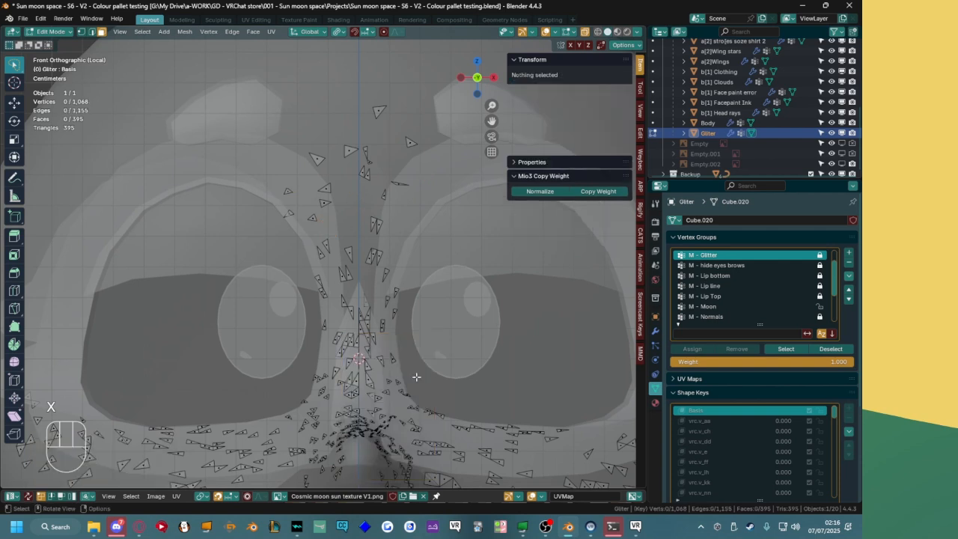
# Pick individual stray triangles on the forehead between the eyebrows and delete their faces.
pyautogui.keyDown('shift'); pyautogui.click(364, 152); pyautogui.keyUp('shift')
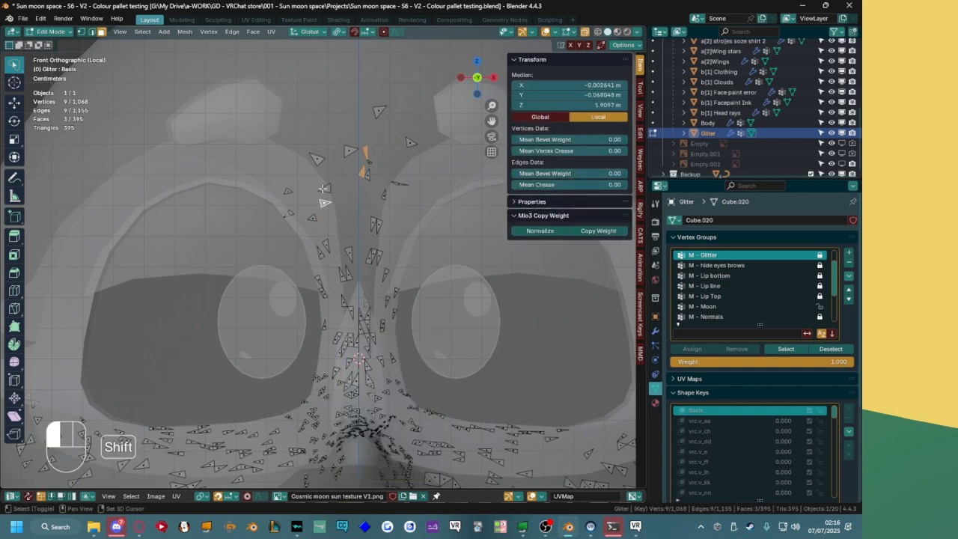
pyautogui.press('x')
pyautogui.click(424, 195)
pyautogui.click(335, 161)
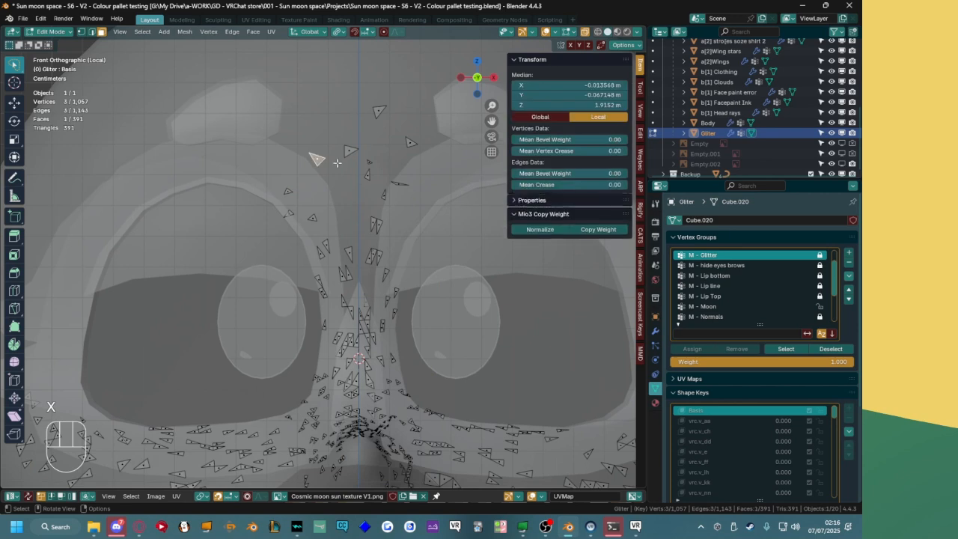
pyautogui.click(350, 151)
pyautogui.keyDown('shift'); pyautogui.click(368, 174); pyautogui.keyUp('shift')
pyautogui.press('x')
pyautogui.click(410, 174)
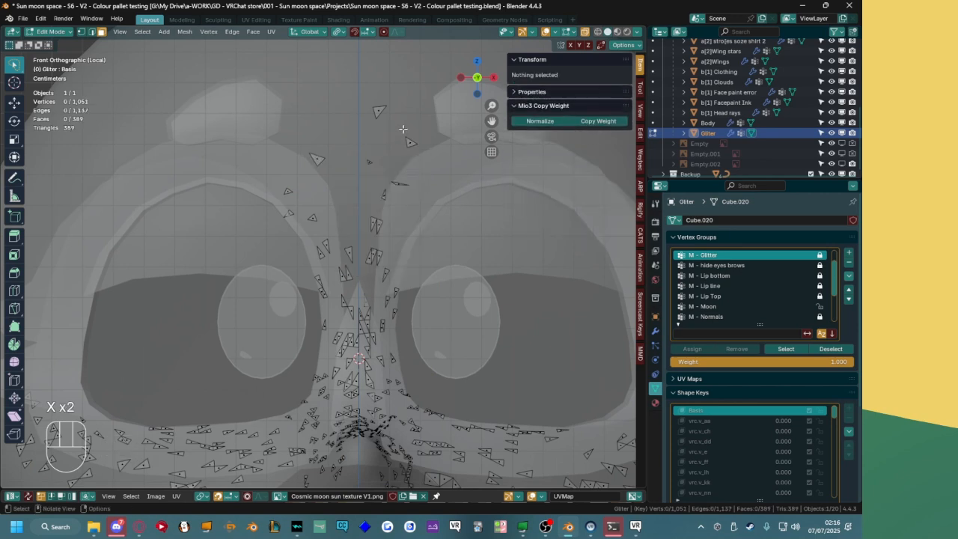
pyautogui.click(410, 142)
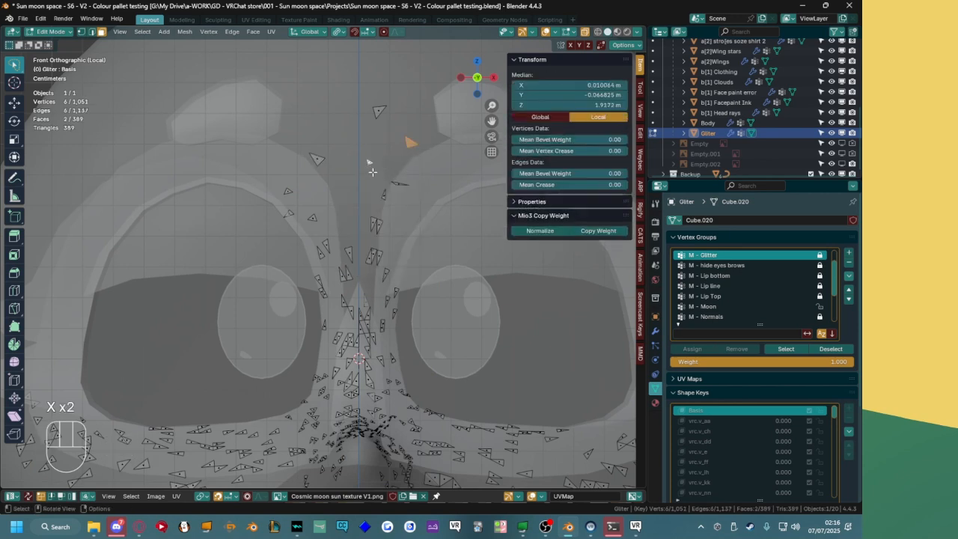
pyautogui.press('x')
pyautogui.click(372, 172)
# Thin the nose bridge by hand, deleting individual triangles between the inner eye corners, including one beside the inner brow.
pyautogui.click(313, 218)
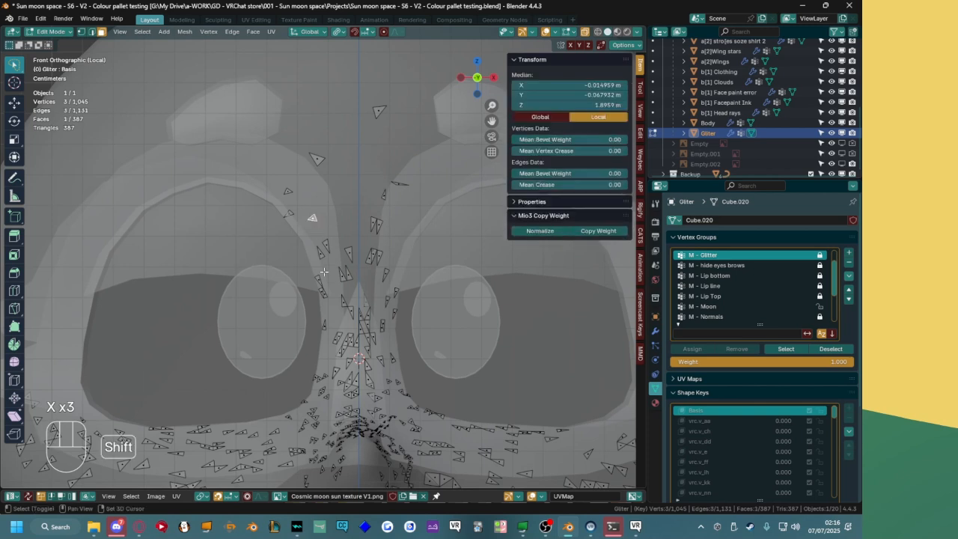
pyautogui.press('x')
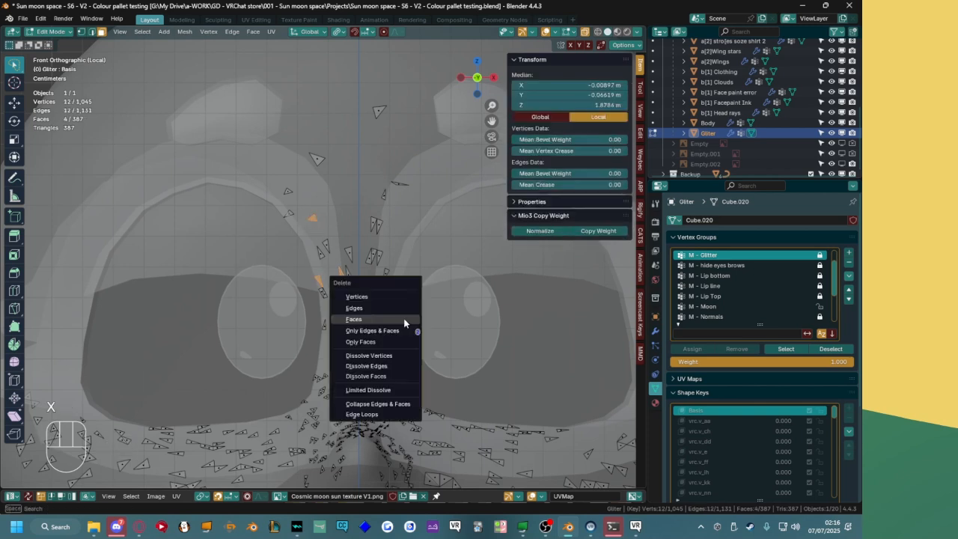
pyautogui.click(404, 318)
pyautogui.click(372, 256)
pyautogui.press('x')
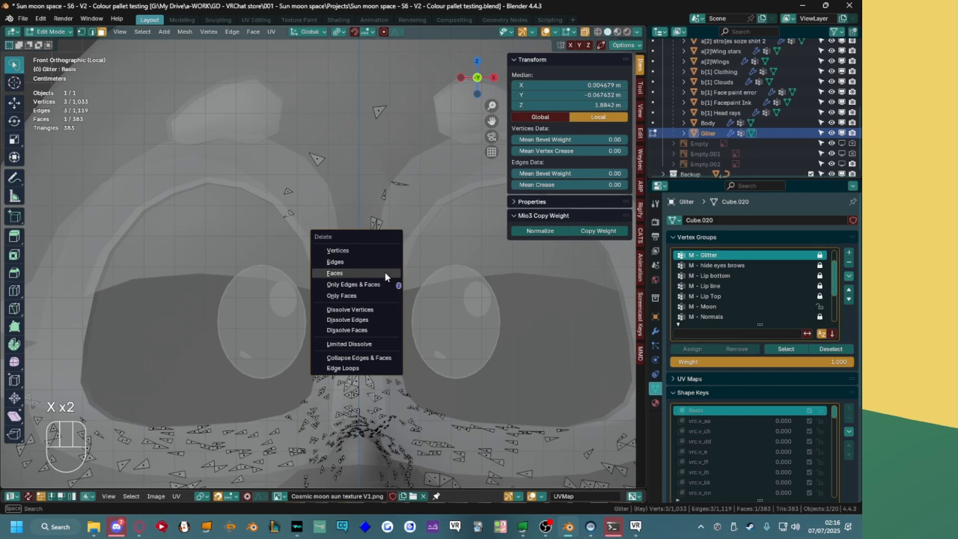
pyautogui.click(385, 274)
pyautogui.click(367, 324)
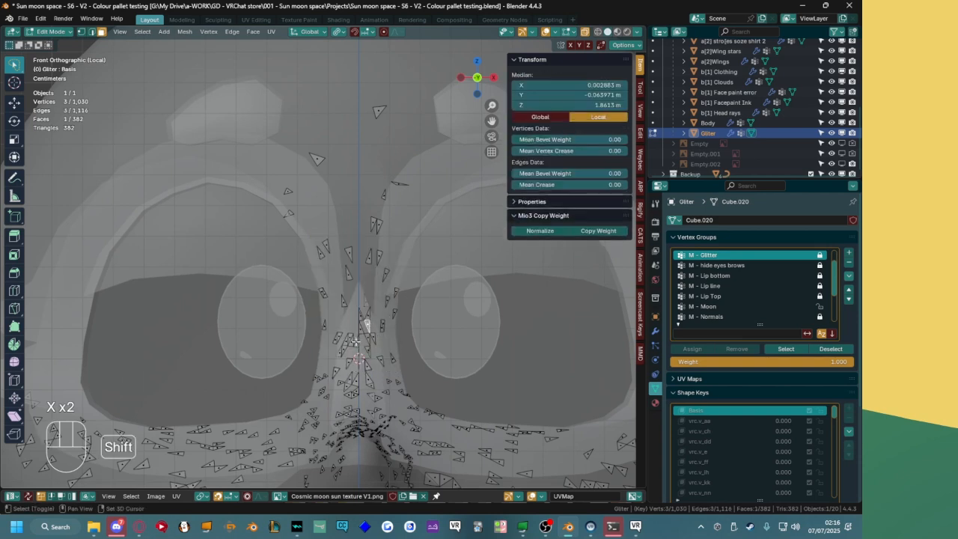
pyautogui.press('x')
pyautogui.click(357, 307)
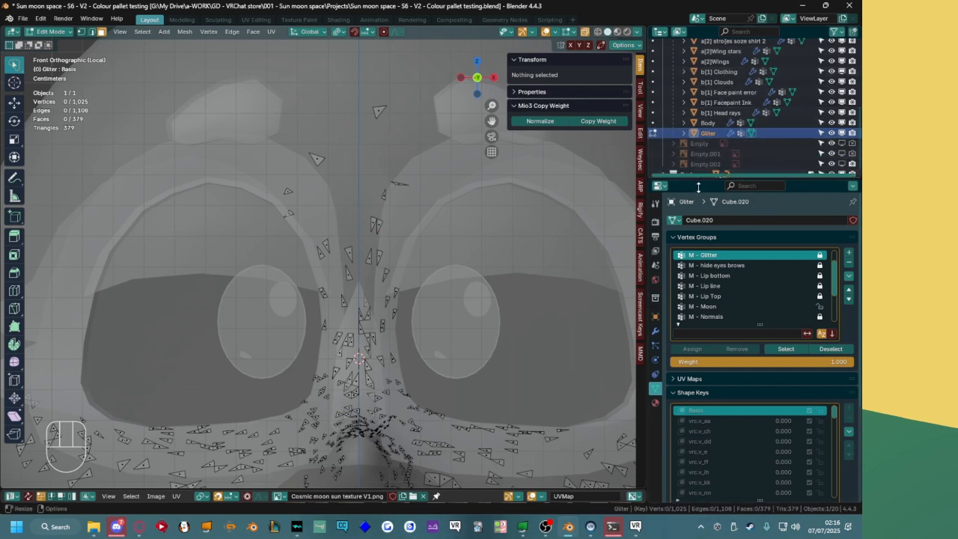
# Select all triangles of the Gliter mesh and mark their edges as seams.
pyautogui.scroll(-2, 407, 264)
pyautogui.scroll(2, 407, 264)
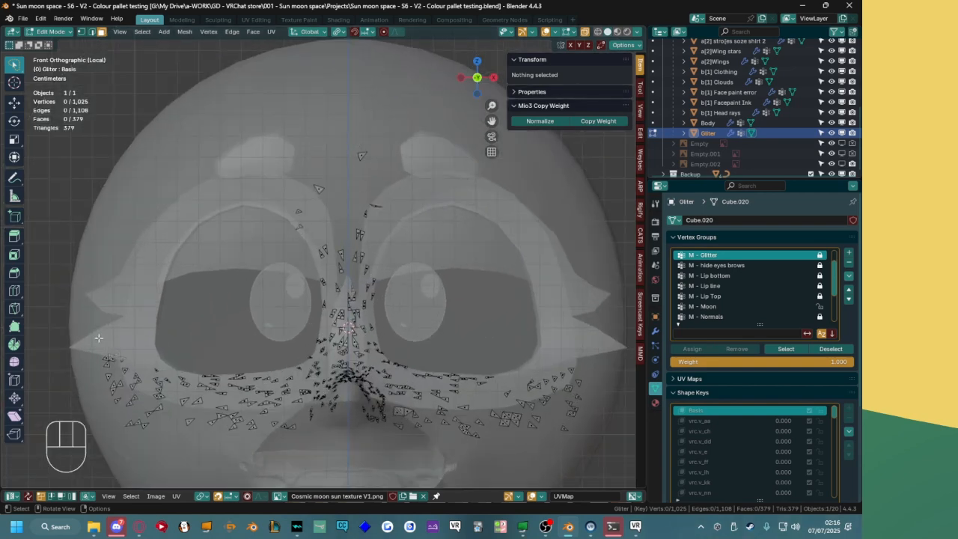
pyautogui.scroll(-2, 458, 292)
pyautogui.keyDown('shift'); pyautogui.moveTo(275, 340); pyautogui.dragTo(331, 317, button='middle'); pyautogui.keyUp('shift')
pyautogui.scroll(2, 334, 303)
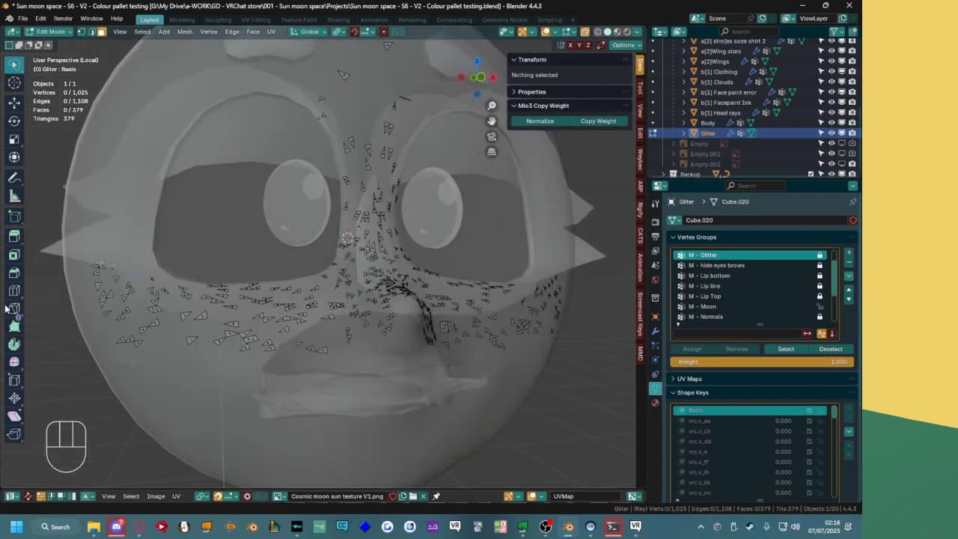
pyautogui.moveTo(511, 271); pyautogui.dragTo(407, 306, button='middle')
pyautogui.press('a')
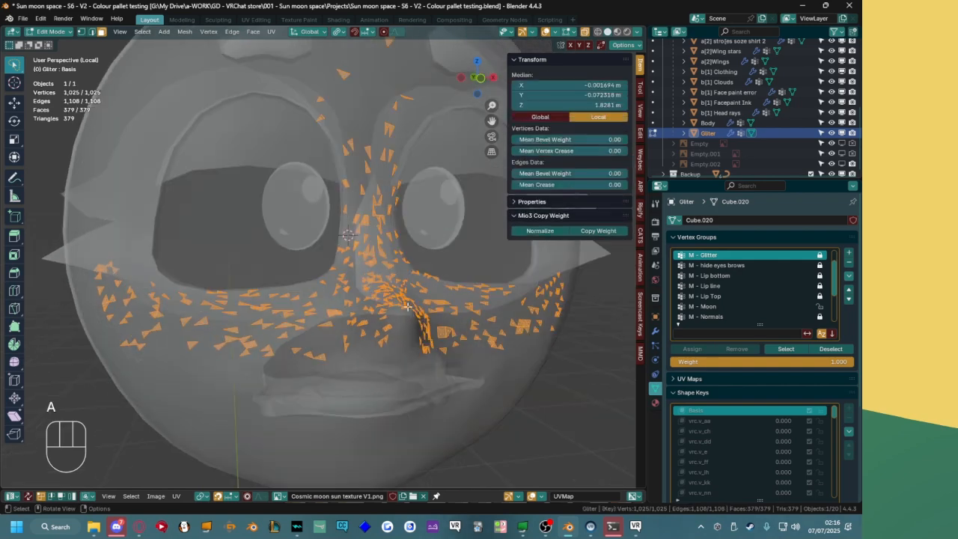
pyautogui.scroll(2, 396, 255)
pyautogui.hotkey('ctrl', 'e')
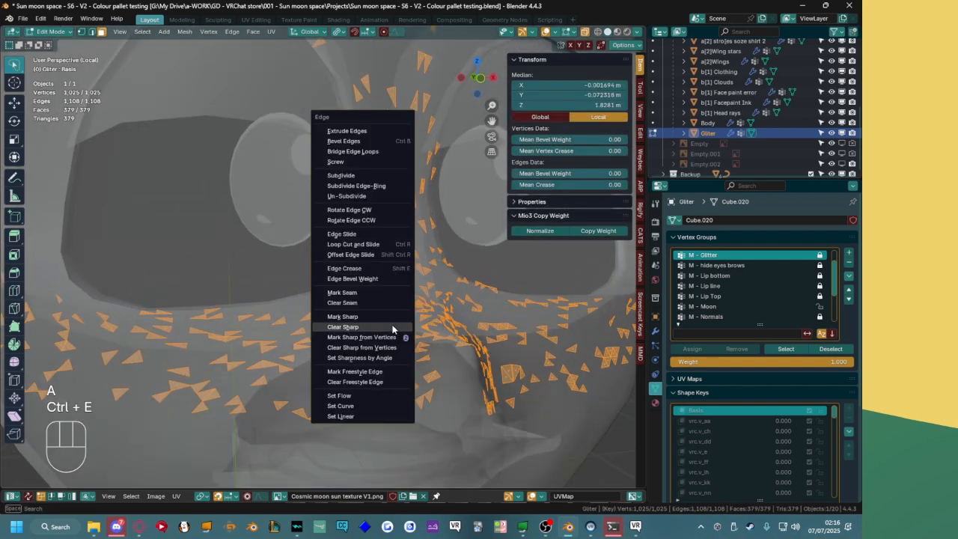
pyautogui.click(360, 317)
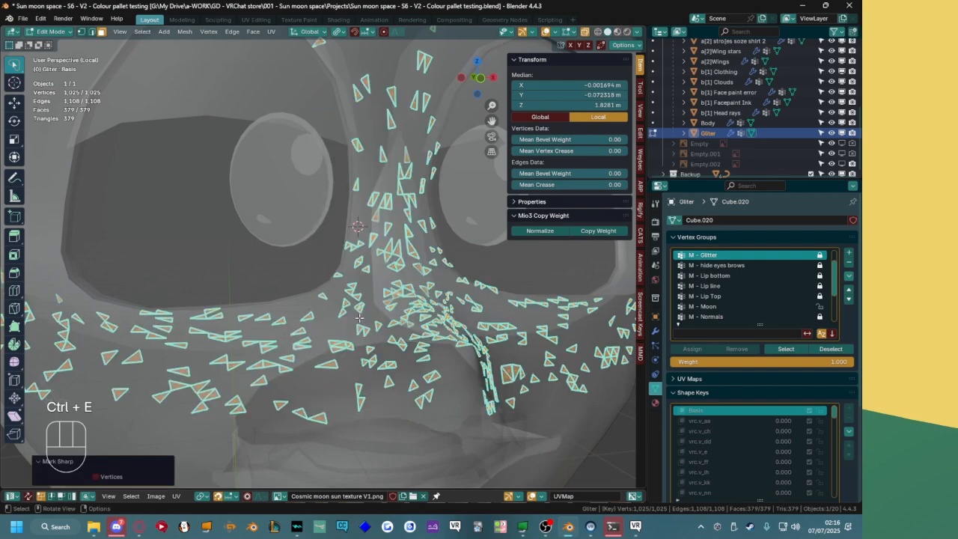
pyautogui.hotkey('ctrl', 'z')
pyautogui.hotkey('ctrl', 'e')
pyautogui.click(356, 296)
# Try moving a single triangle beside the nose to test whether it is connected to its neighbour, and undo the move.
pyautogui.click(439, 296)
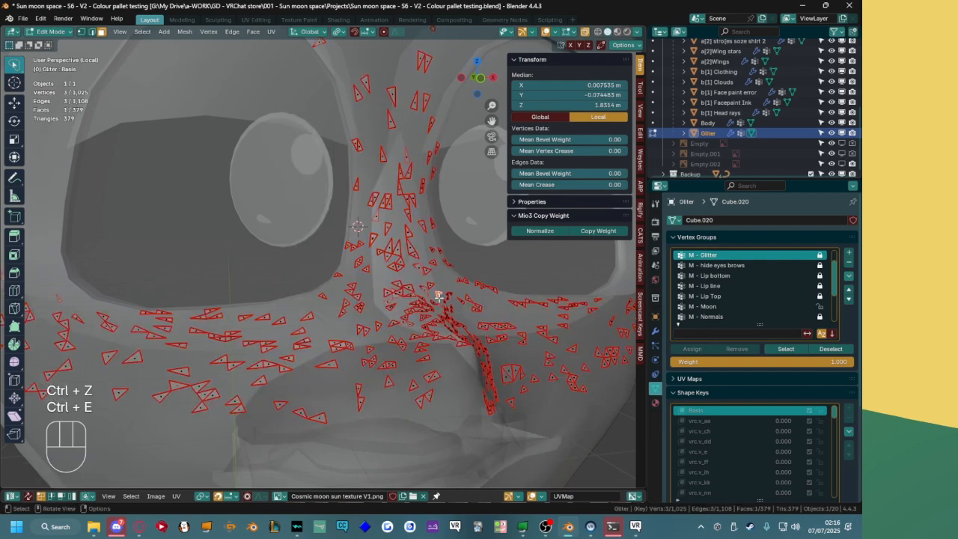
pyautogui.scroll(-3, 438, 298)
pyautogui.moveTo(440, 299); pyautogui.dragTo(308, 333, button='middle')
pyautogui.click(424, 277)
pyautogui.scroll(2, 360, 306)
pyautogui.click(361, 307)
pyautogui.keyDown('shift'); pyautogui.moveTo(307, 333); pyautogui.dragTo(332, 374, button='middle'); pyautogui.keyUp('shift')
pyautogui.click(353, 367)
pyautogui.press('g')
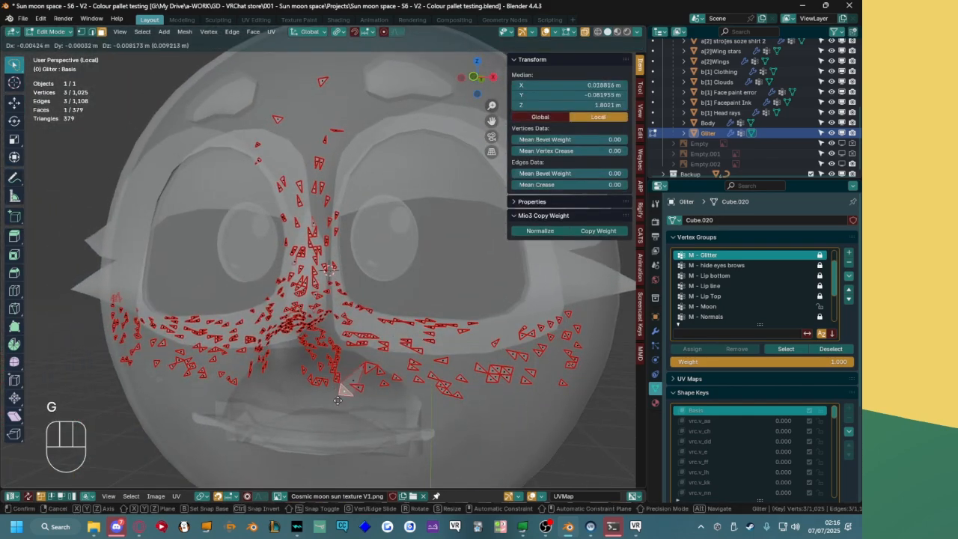
pyautogui.click(367, 382)
pyautogui.hotkey('ctrl', 'z')
# Select all Gliter triangles, triangulate the faces with the Beauty methods, and mark all their edges as seams again.
pyautogui.keyDown('shift'); pyautogui.moveTo(359, 374); pyautogui.dragTo(359, 311, button='middle'); pyautogui.keyUp('shift')
pyautogui.press('a')
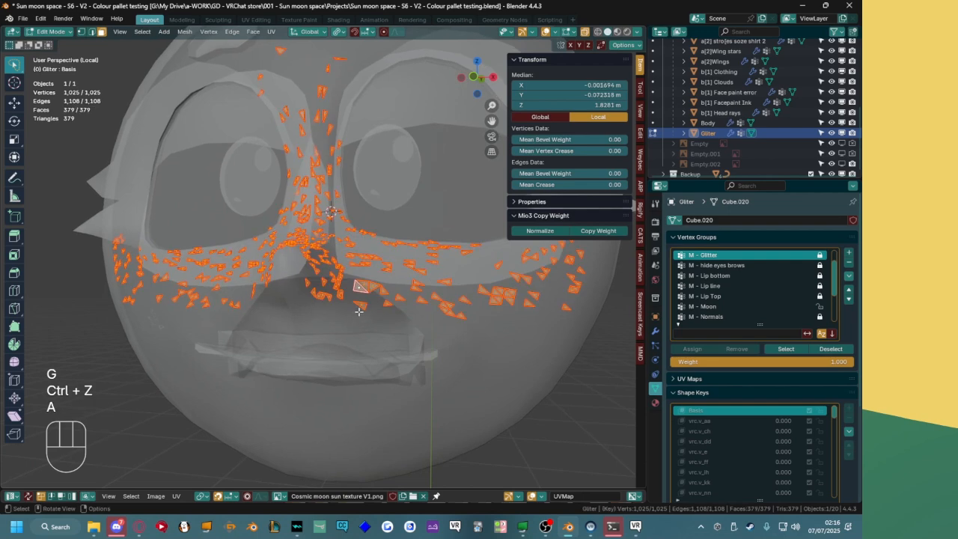
pyautogui.scroll(3, 358, 311)
pyautogui.keyDown('shift'); pyautogui.moveTo(382, 276); pyautogui.dragTo(353, 279, button='middle'); pyautogui.keyUp('shift')
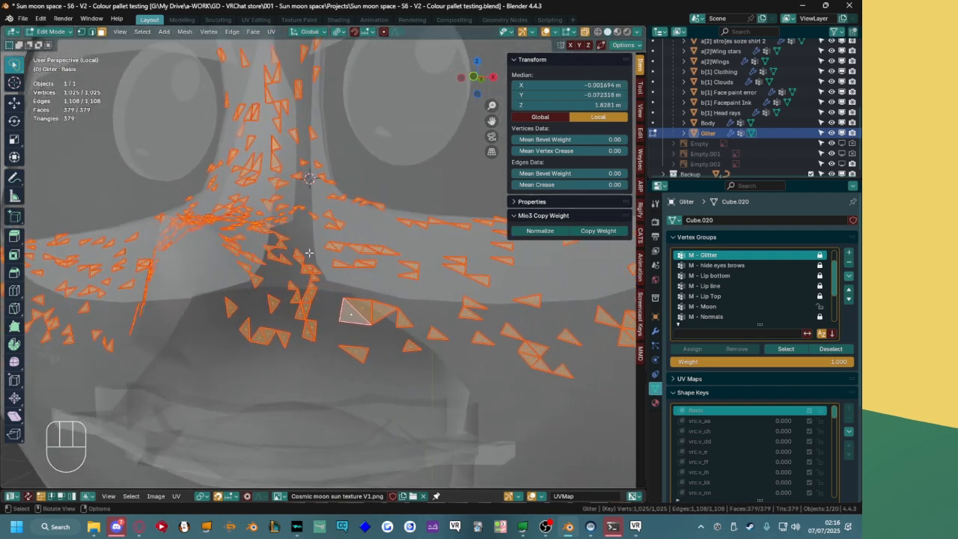
pyautogui.scroll(-3, 331, 259)
pyautogui.hotkey('ctrl', 't')
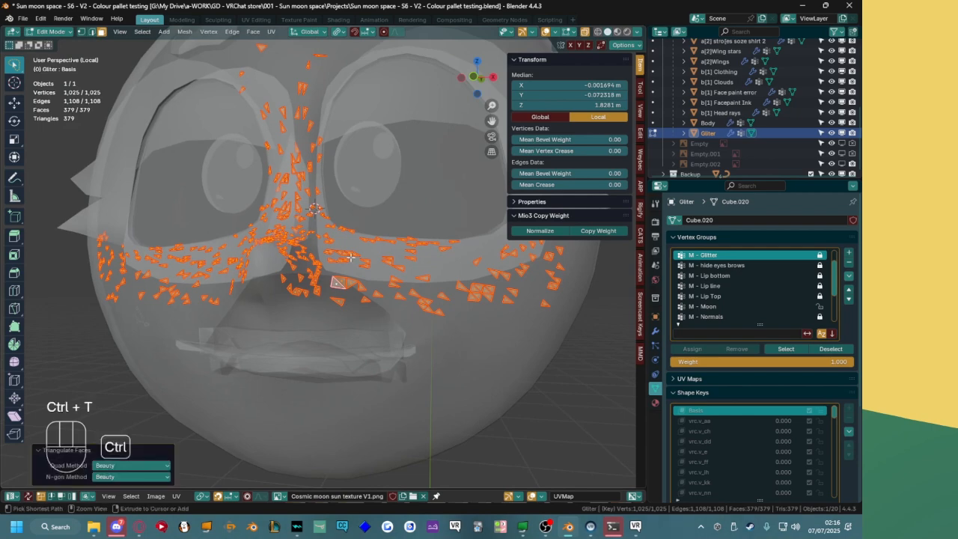
pyautogui.hotkey('ctrl', 'e')
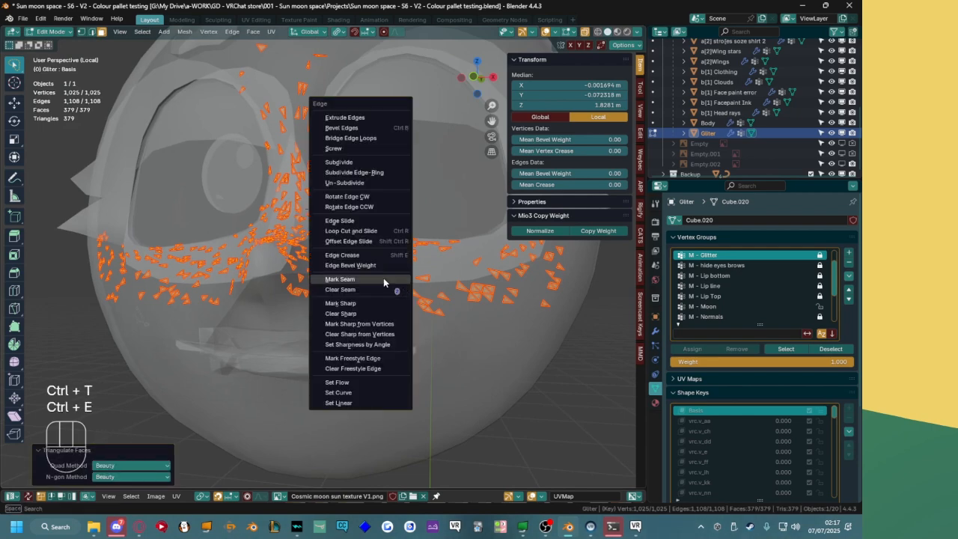
pyautogui.click(383, 279)
# Split the fully selected Gliter mesh with Faces by Edges so that each triangle becomes a detached face.
pyautogui.moveTo(328, 255); pyautogui.dragTo(318, 282, button='middle')
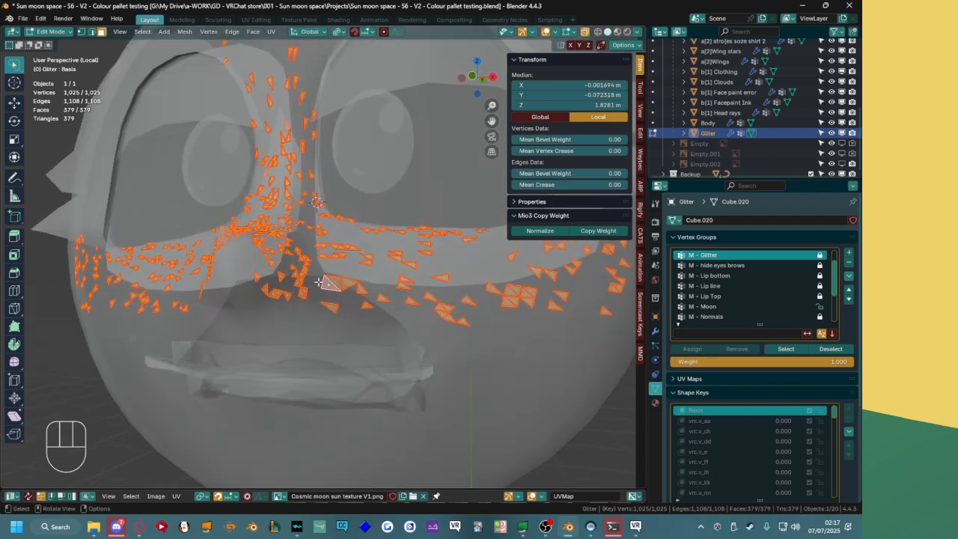
pyautogui.scroll(5, 318, 282)
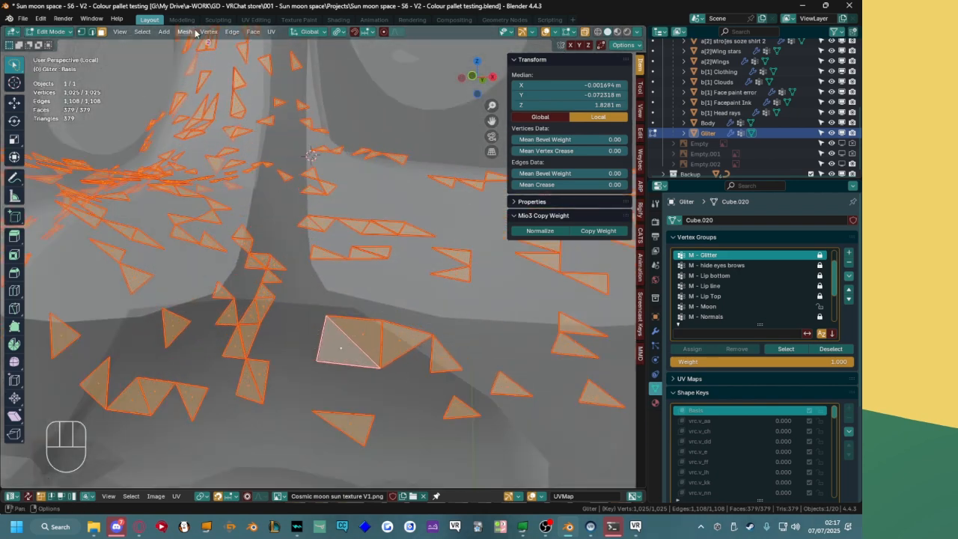
pyautogui.click(184, 32)
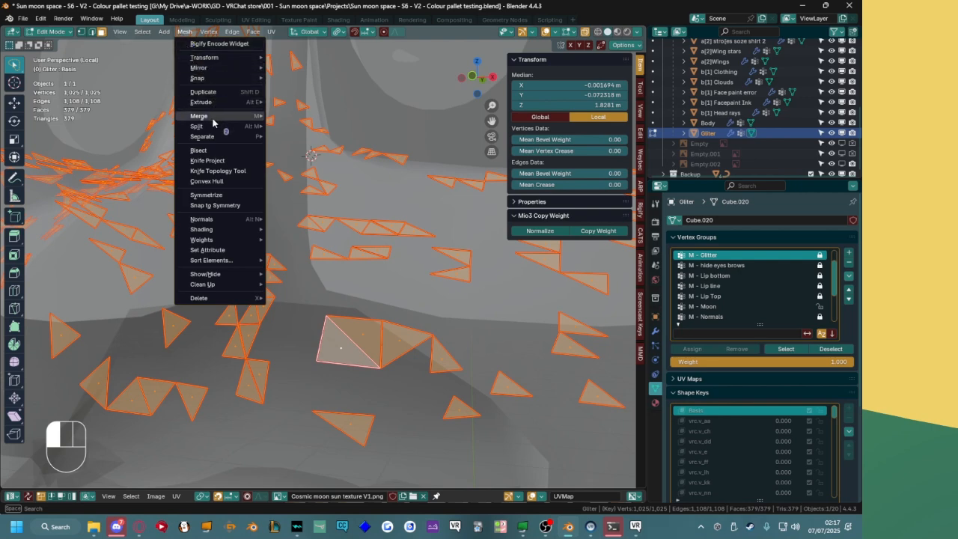
pyautogui.moveTo(212, 137)
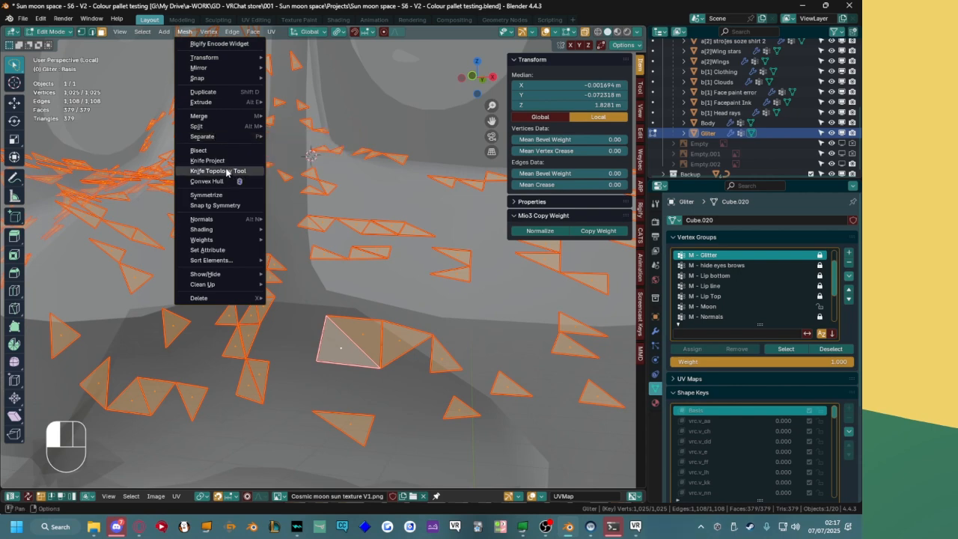
pyautogui.moveTo(221, 231)
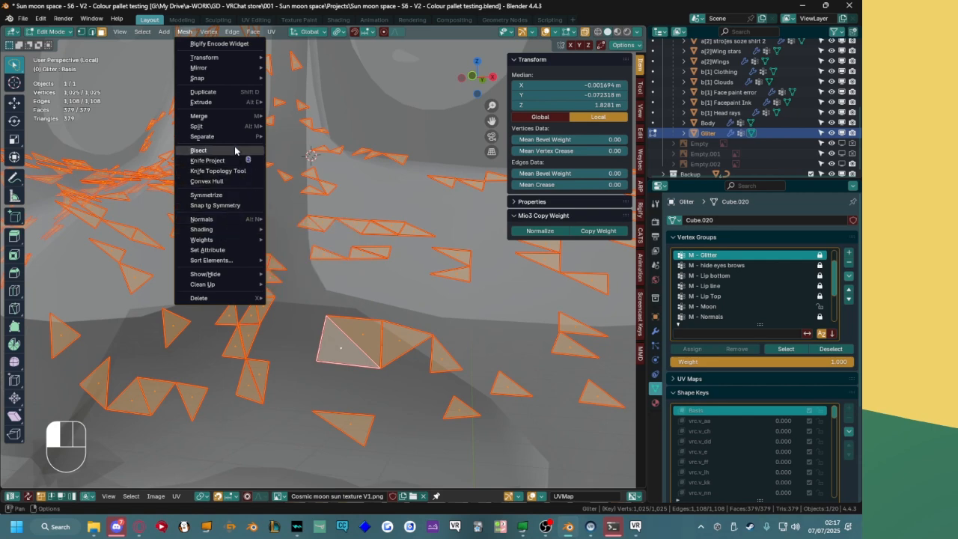
pyautogui.moveTo(237, 129)
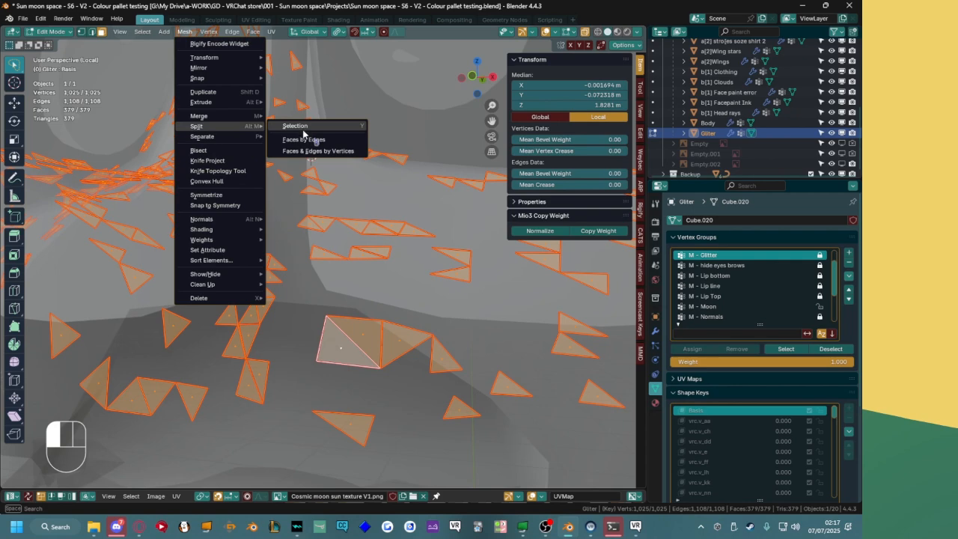
pyautogui.click(355, 139)
pyautogui.scroll(-3, 333, 253)
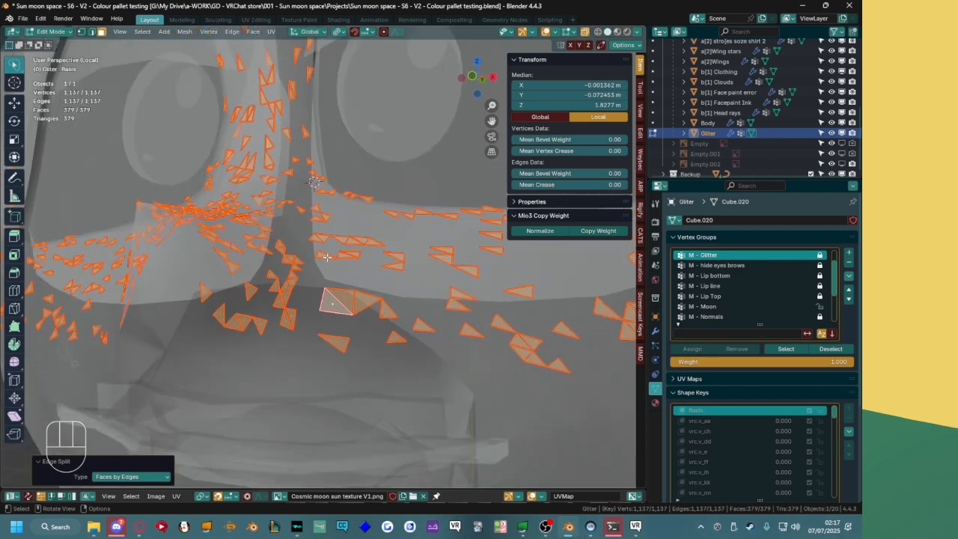
# Test the separation by moving a single triangle beside the nose, undoing each move.
pyautogui.press('g')
pyautogui.hotkey('ctrl', 'z')
pyautogui.click(328, 317)
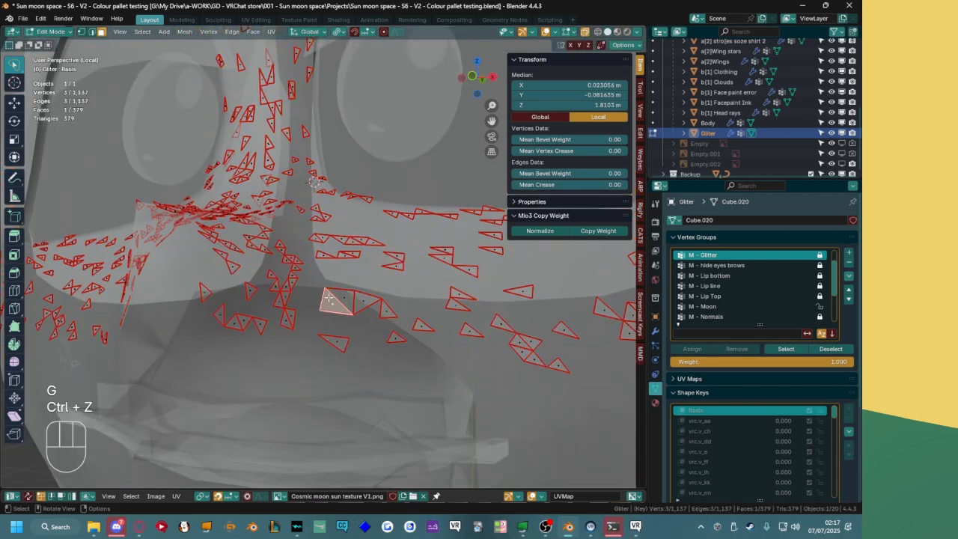
pyautogui.press('g')
pyautogui.hotkey('ctrl', 'z')
pyautogui.press('g')
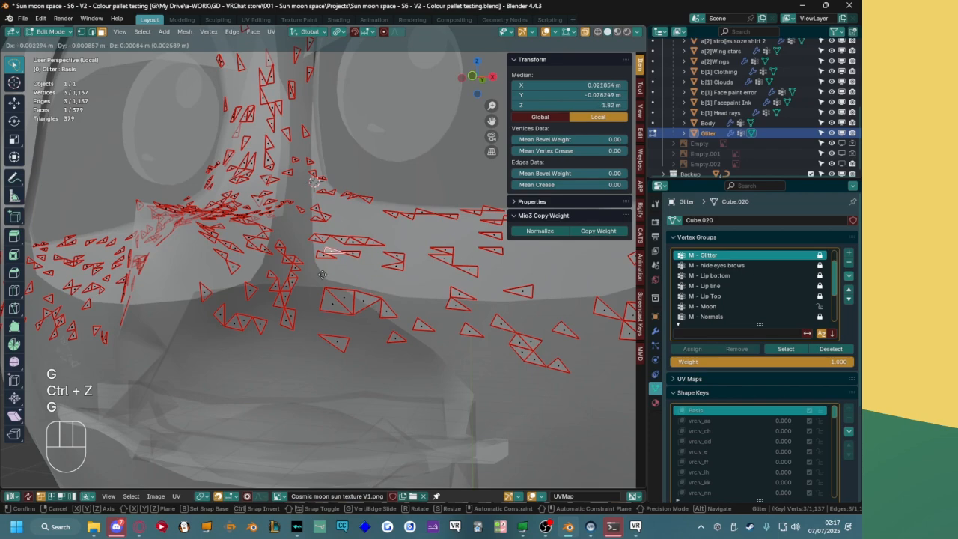
pyautogui.hotkey('ctrl', 'z')
# Select all Gliter triangles and set the transform pivot point to Individual Origins.
pyautogui.moveTo(343, 258)
pyautogui.mouseDown(button='middle')
pyautogui.moveTo(259, 298)
pyautogui.moveTo(291, 288)
pyautogui.moveTo(349, 225)
pyautogui.moveTo(320, 272)
pyautogui.moveTo(344, 261)
pyautogui.mouseUp(button='middle')
pyautogui.press('a')
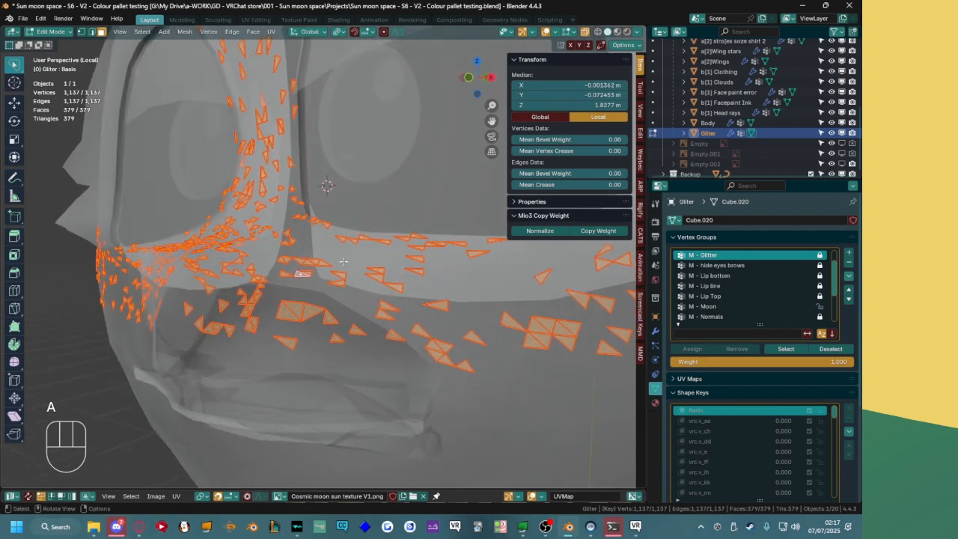
pyautogui.press('.')
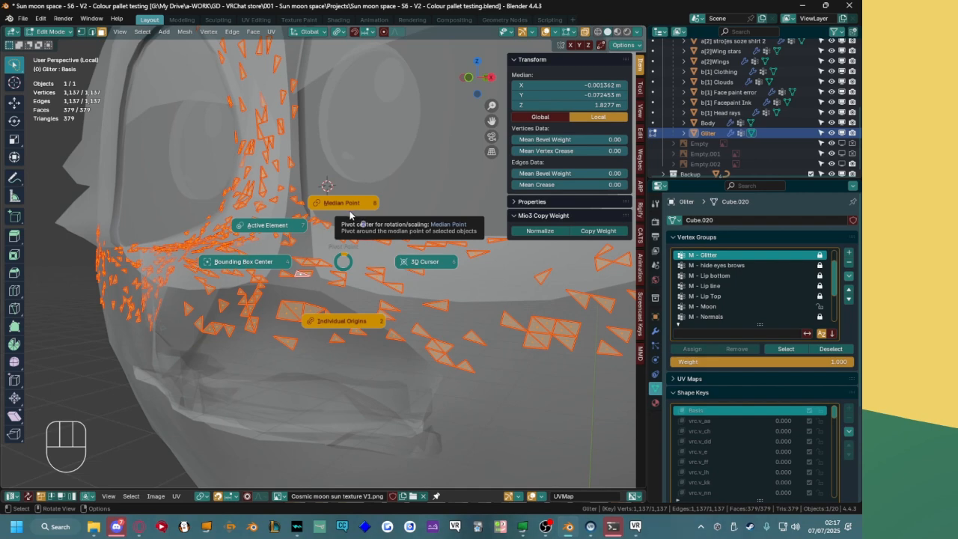
pyautogui.click(353, 260)
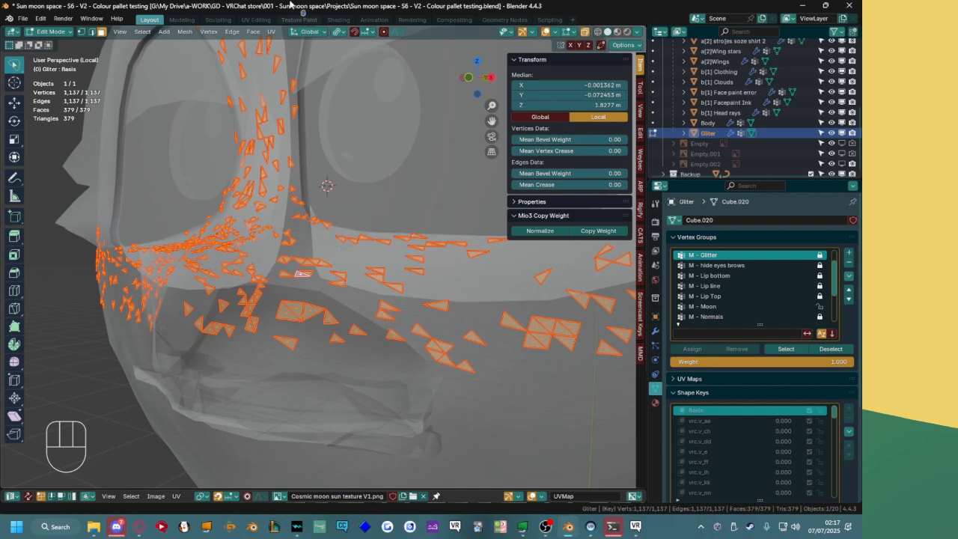
pyautogui.click(339, 32)
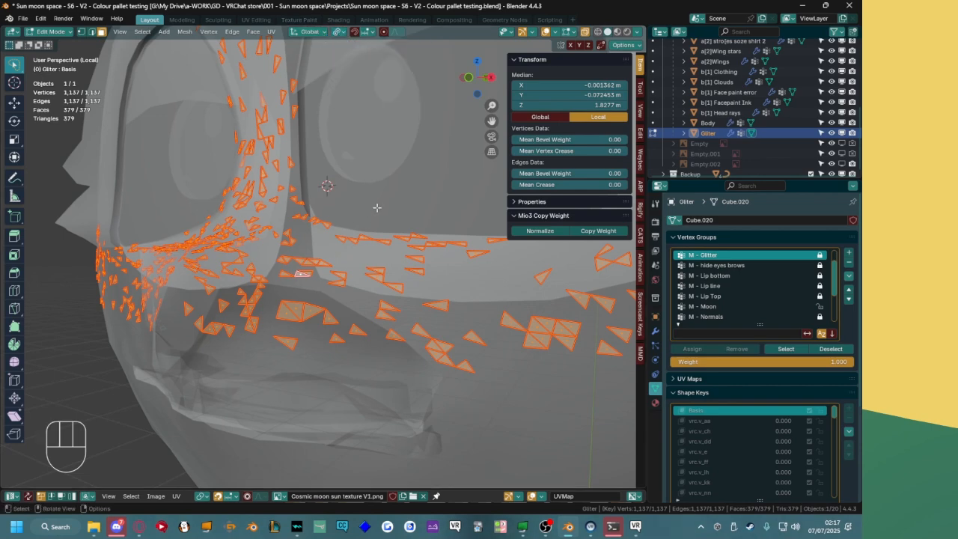
pyautogui.press('.')
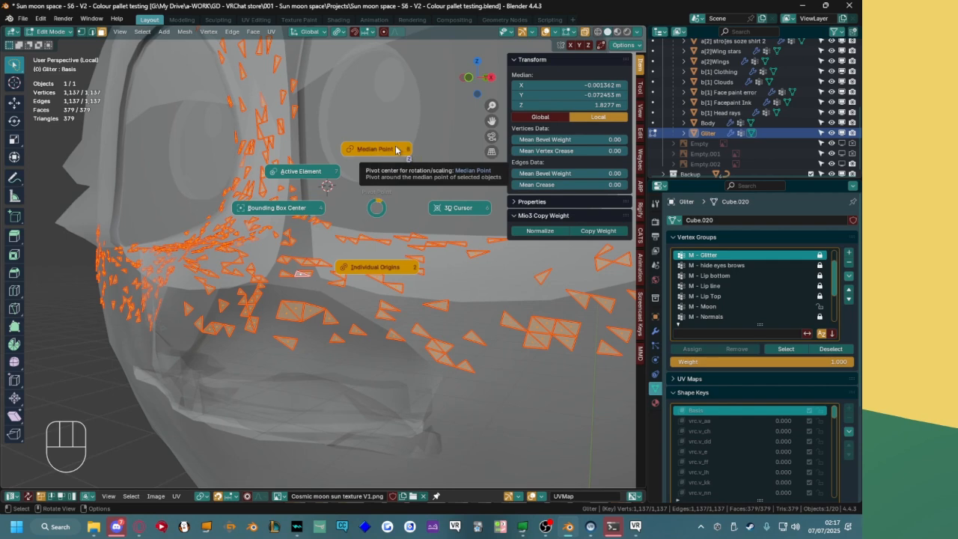
pyautogui.click(368, 285)
pyautogui.moveTo(368, 285); pyautogui.dragTo(359, 298, button='middle')
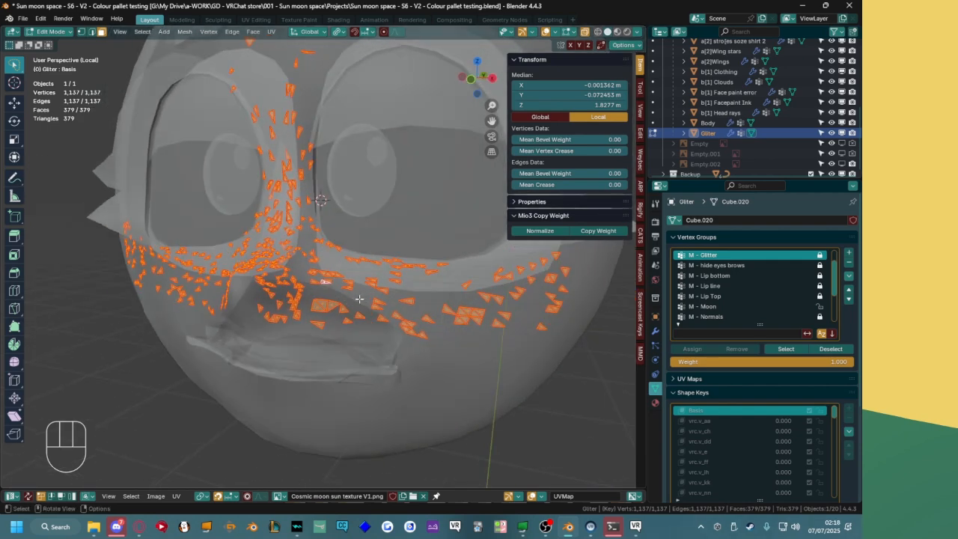
# Try scaling all triangles together by 0.833 around the Median Point pivot, and undo the scaling.
pyautogui.press('.')
pyautogui.press('s')
pyautogui.hotkey('ctrl', 'z')
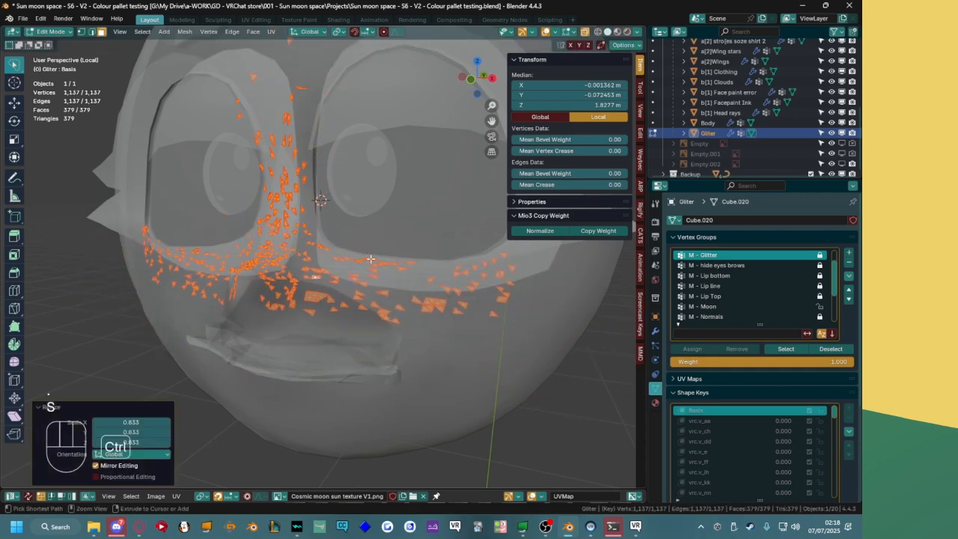
# Return the pivot to Individual Origins, try enlarging every triangle around its own centre, and undo the scaling.
pyautogui.click(366, 297)
pyautogui.press('s')
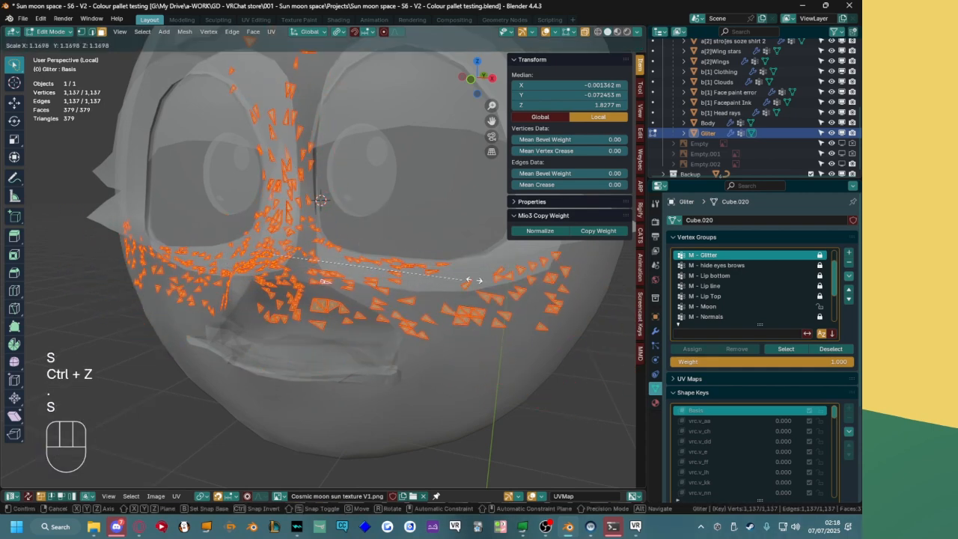
pyautogui.click(573, 266)
pyautogui.hotkey('ctrl', 'z')
pyautogui.scroll(2, 518, 293)
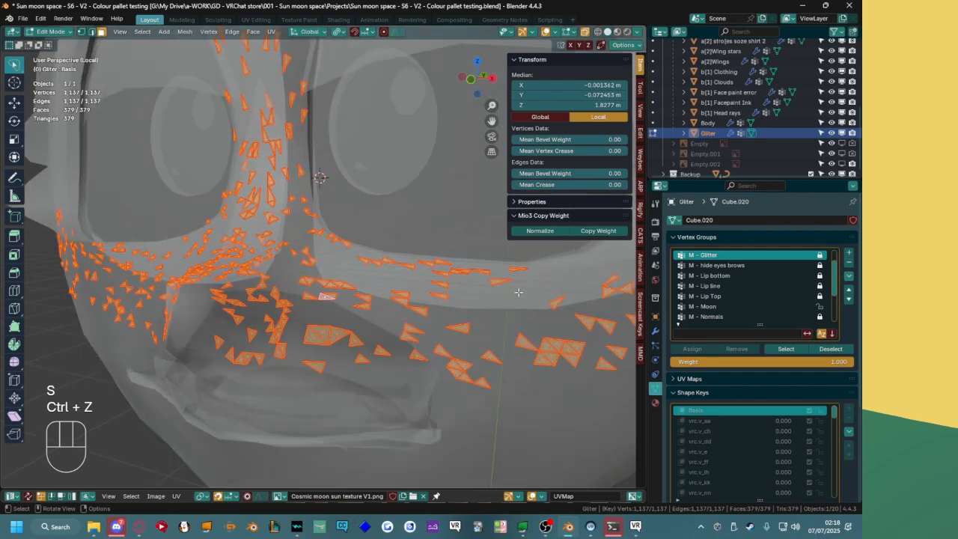
# Try shrinking every triangle around its own centre by a factor of 0.270, and undo the scaling.
pyautogui.press('s')
pyautogui.click(318, 267)
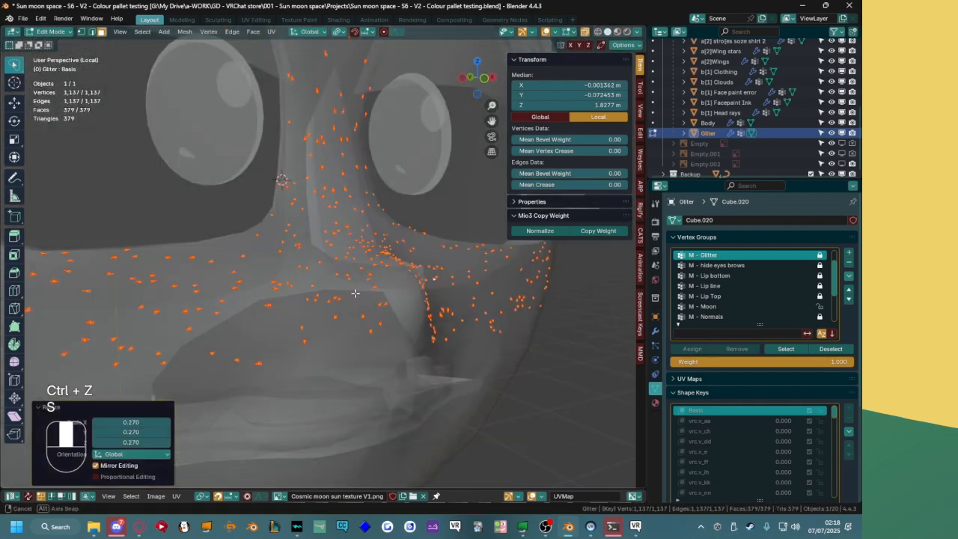
pyautogui.hotkey('ctrl', 'z')
# Scale every glitter triangle up around its own centre by a factor of 1.104.
pyautogui.moveTo(375, 337); pyautogui.dragTo(479, 315, button='middle')
pyautogui.press('s')
pyautogui.click(393, 332)
pyautogui.hotkey('ctrl', 'z')
pyautogui.press('s')
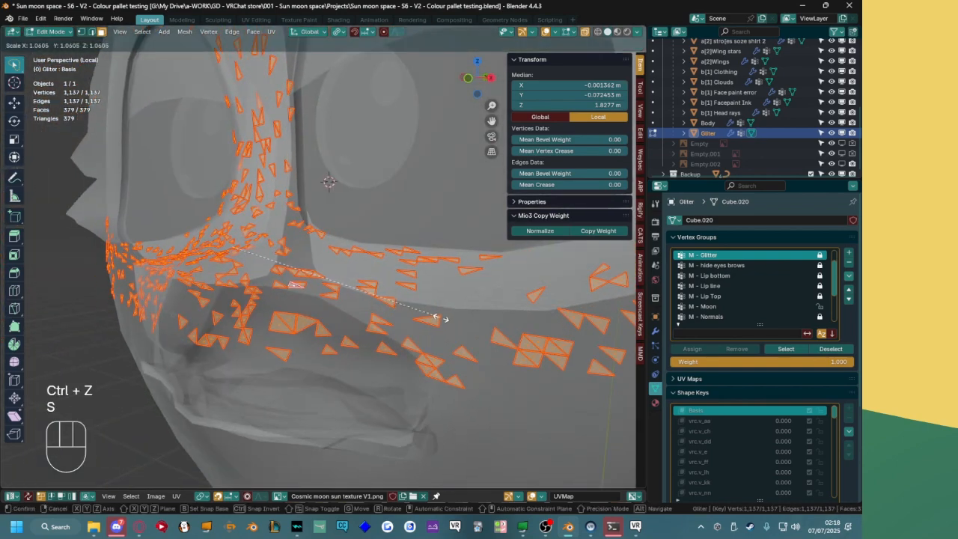
pyautogui.click(453, 313)
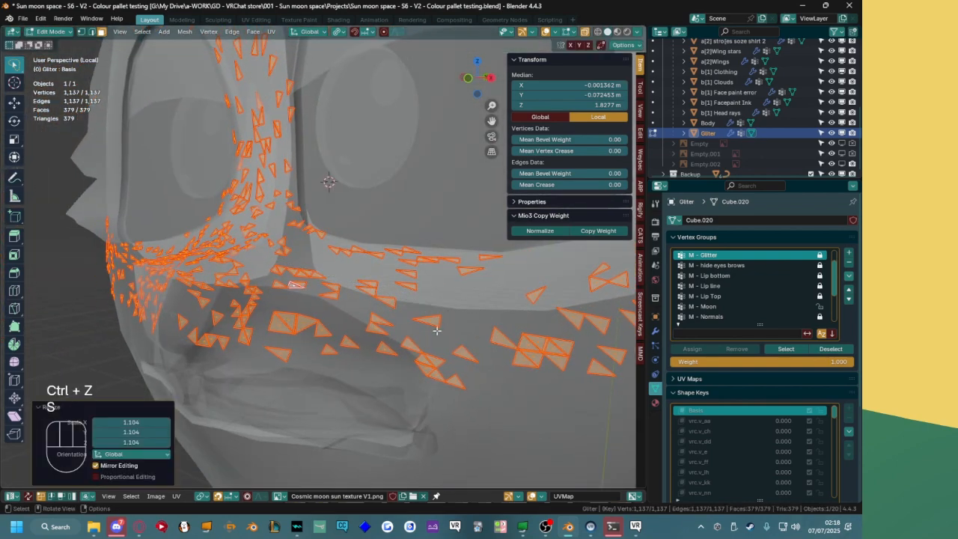
# Try rotating all triangles individually around their local Z axis, and undo the rotation.
pyautogui.press('r')
pyautogui.press('x')
pyautogui.press('z')
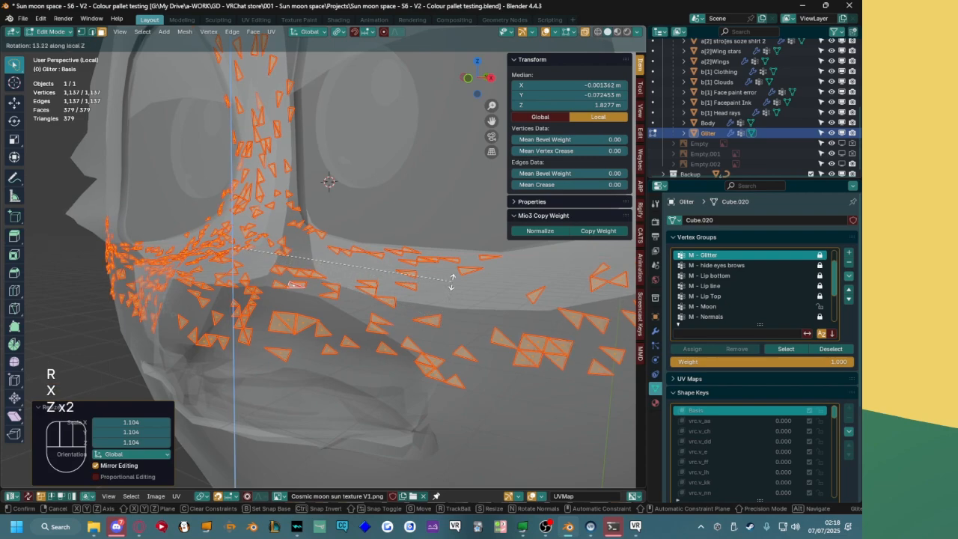
pyautogui.click(447, 268)
pyautogui.moveTo(447, 268); pyautogui.dragTo(399, 280, button='middle')
pyautogui.hotkey('ctrl', 'z')
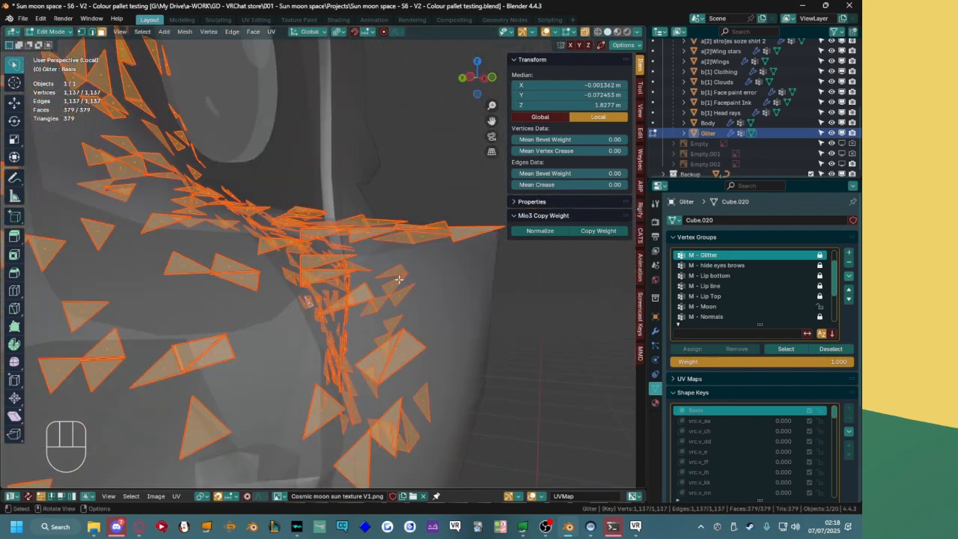
# Check the glitter distribution across the face and enlarge the UV editor to show the whole colour palette texture.
pyautogui.moveTo(421, 205); pyautogui.dragTo(368, 320, button='middle')
pyautogui.scroll(-6, 381, 264)
pyautogui.moveTo(368, 320); pyautogui.dragTo(339, 326, button='middle')
pyautogui.scroll(-3, 396, 410)
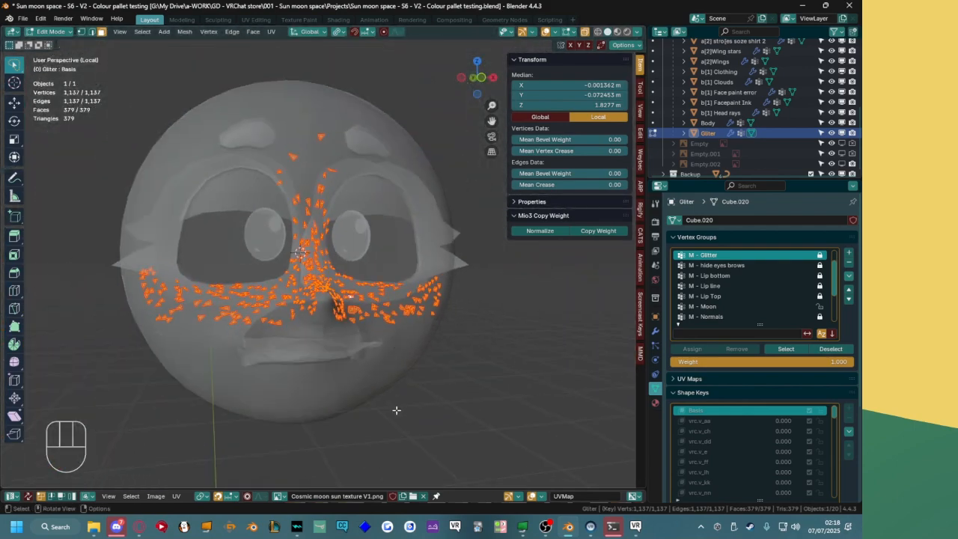
pyautogui.scroll(3, 414, 335)
pyautogui.moveTo(414, 335); pyautogui.dragTo(392, 313, button='middle')
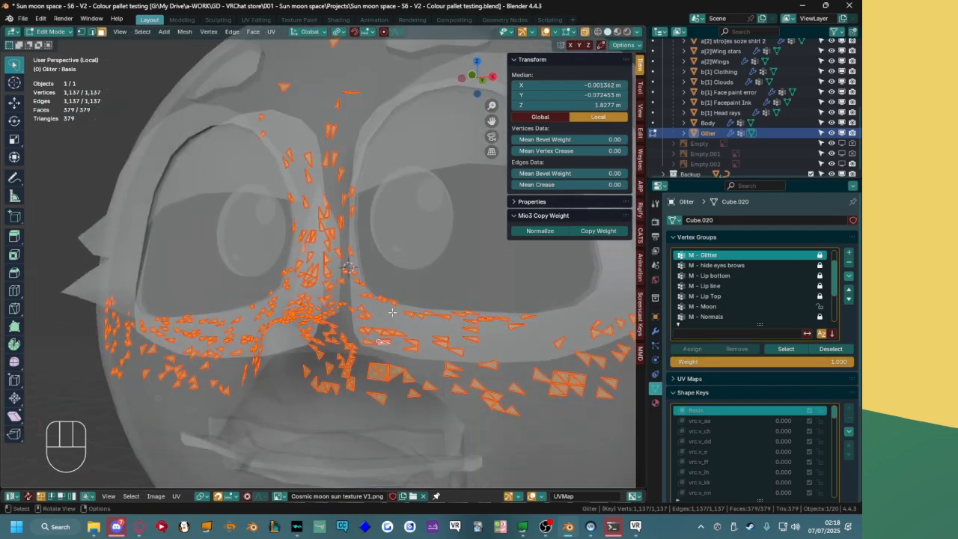
pyautogui.moveTo(462, 488); pyautogui.dragTo(438, 209)
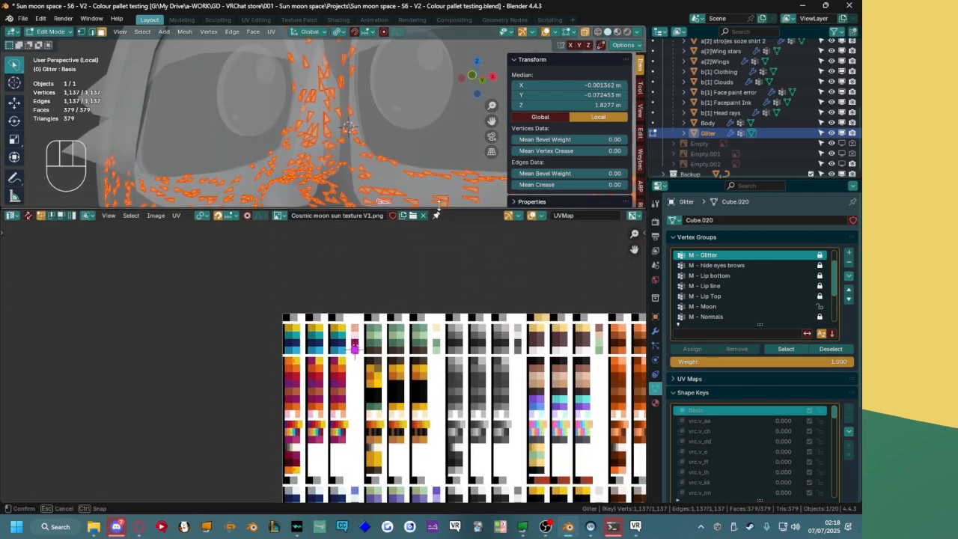
pyautogui.scroll(-6, 386, 328)
pyautogui.scroll(2, 272, 249)
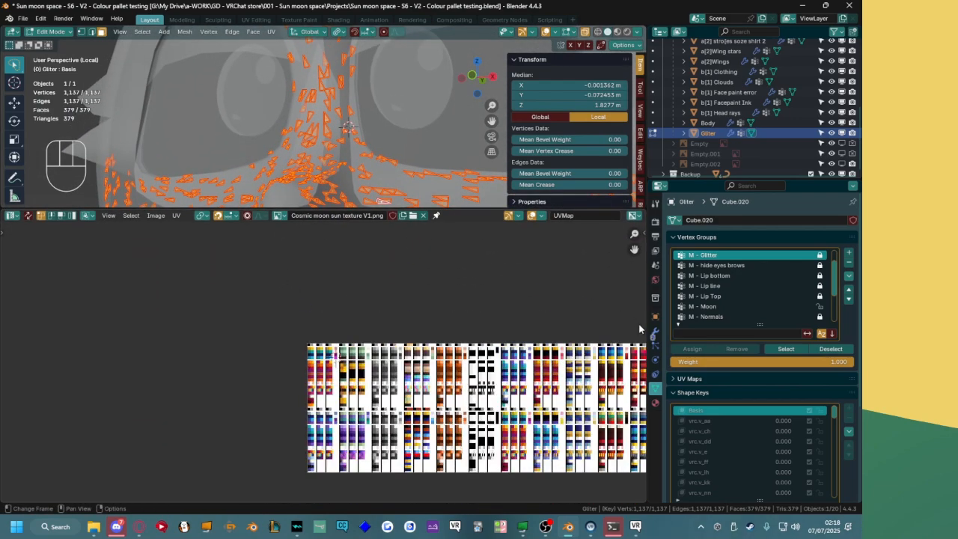
# Make the Cosmic met v4 - Additive material slot active and display Cosmic moon sun texture V2.png in the UV editor.
pyautogui.click(656, 402)
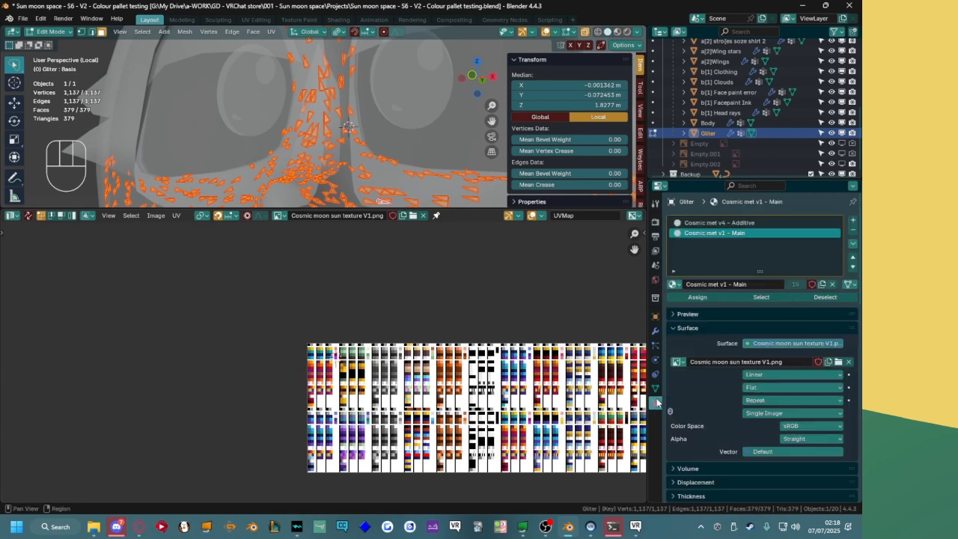
pyautogui.click(684, 224)
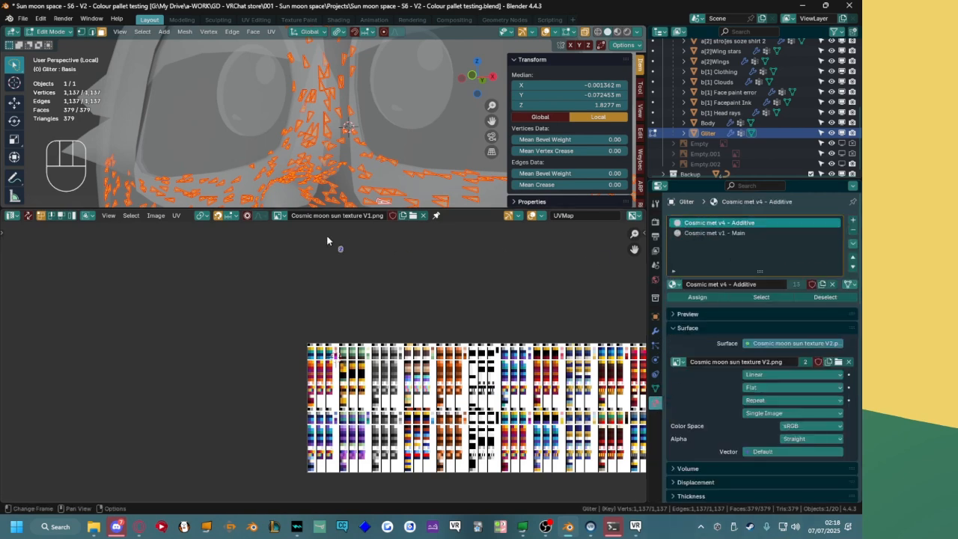
pyautogui.click(278, 215)
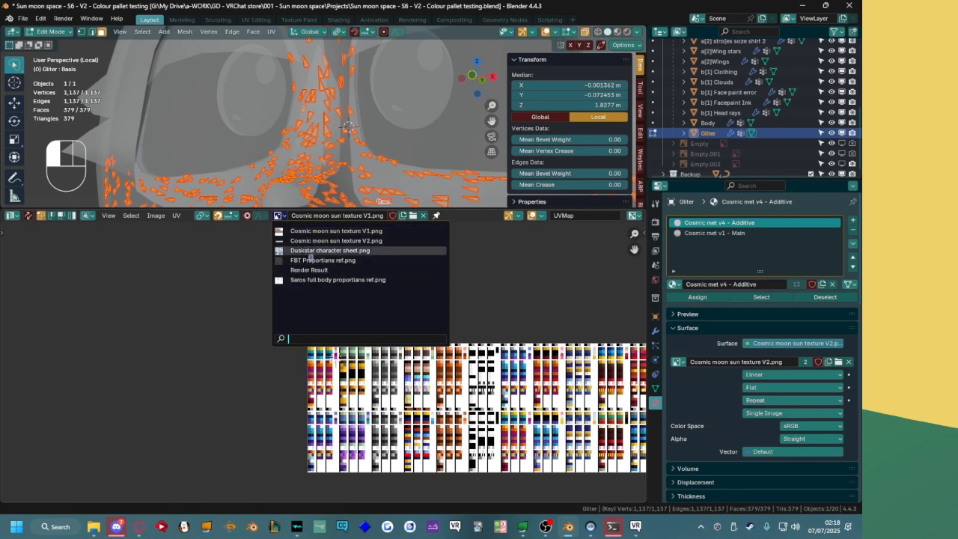
pyautogui.click(313, 241)
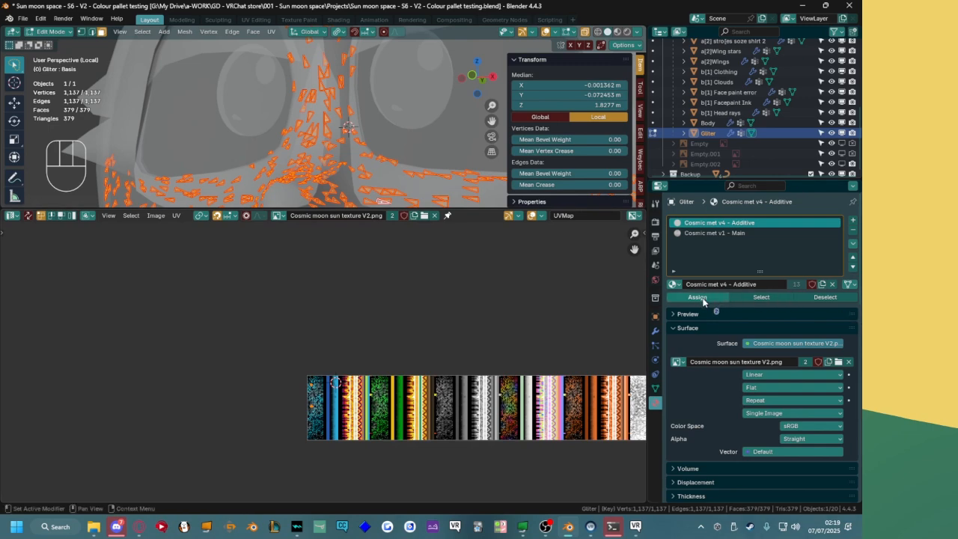
# Examine the teal pixel-noise strip of the V2 texture up close and switch to VRChat to view the avatar's face.
pyautogui.scroll(10, 299, 453)
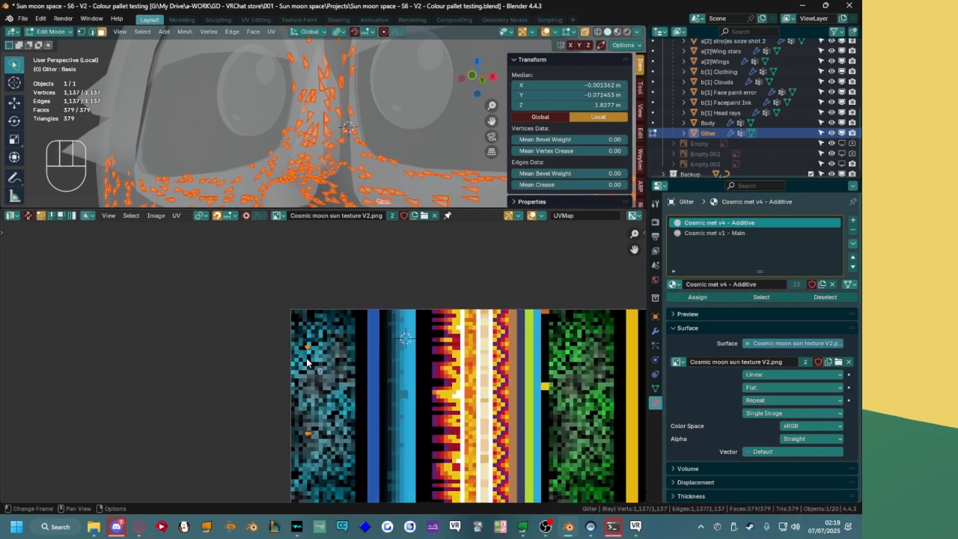
pyautogui.moveTo(307, 352); pyautogui.dragTo(318, 423, button='middle')
pyautogui.moveTo(314, 489); pyautogui.dragTo(350, 251, button='middle')
pyautogui.moveTo(322, 438); pyautogui.dragTo(319, 316, button='middle')
pyautogui.moveTo(327, 423); pyautogui.dragTo(339, 248, button='middle')
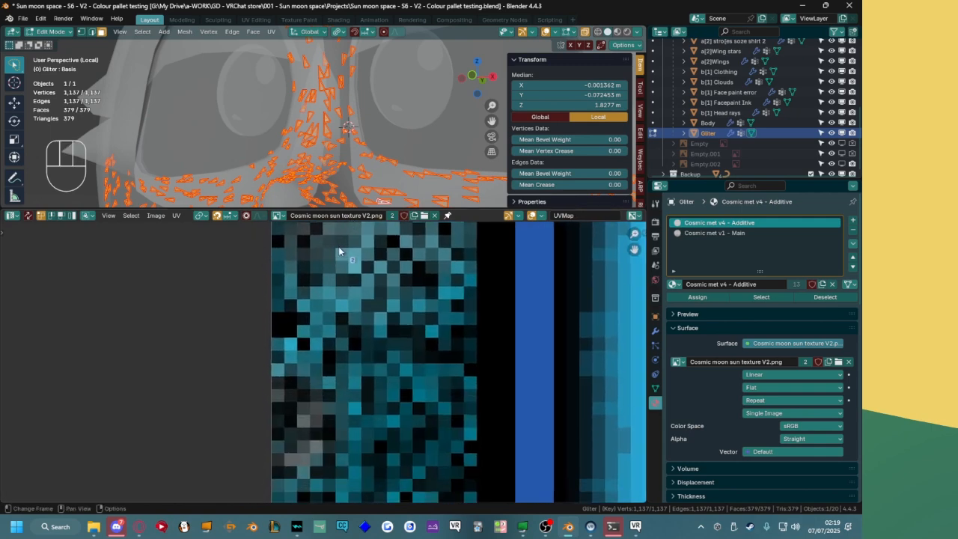
pyautogui.scroll(4, 353, 344)
pyautogui.scroll(-4, 353, 342)
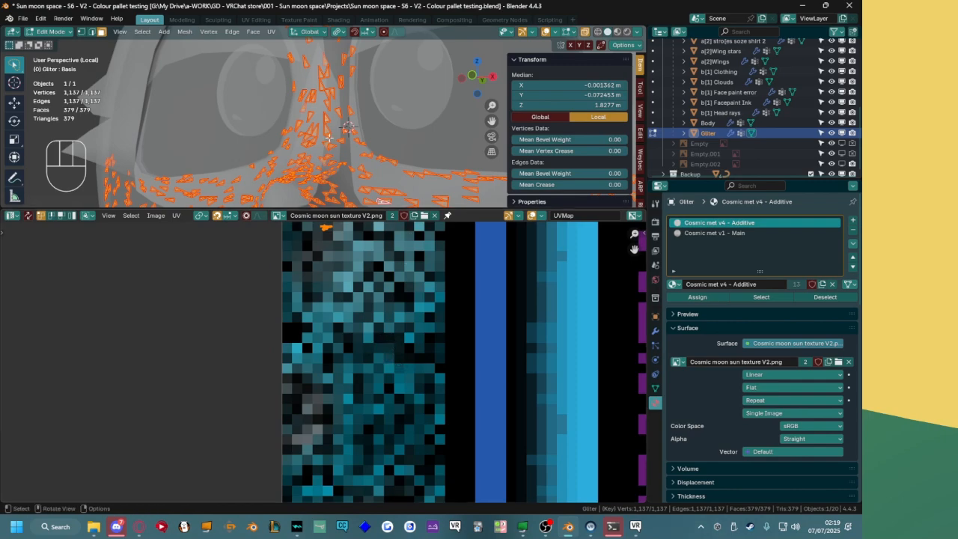
pyautogui.click(635, 526)
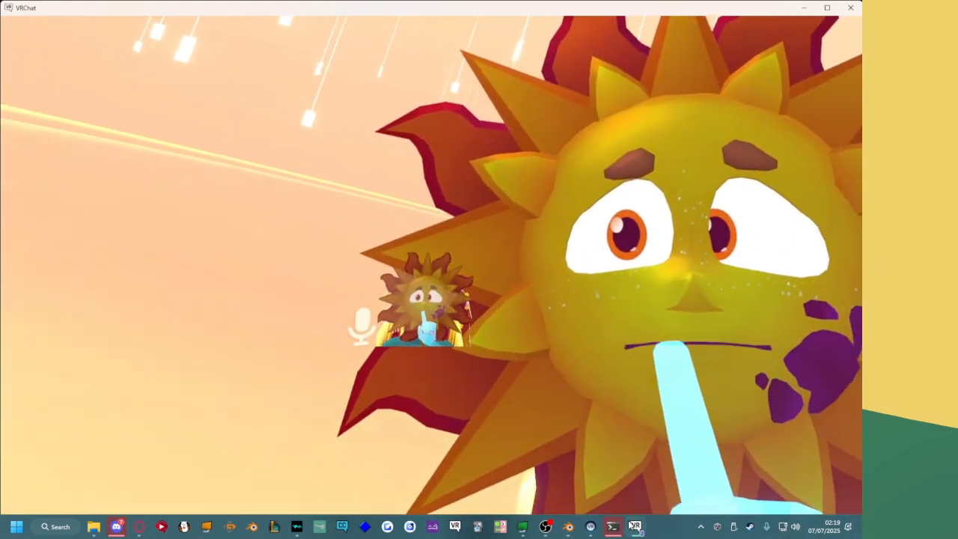
# View the skeleton avatar in VRChat for comparison and switch back to Blender.
pyautogui.press('Escape')
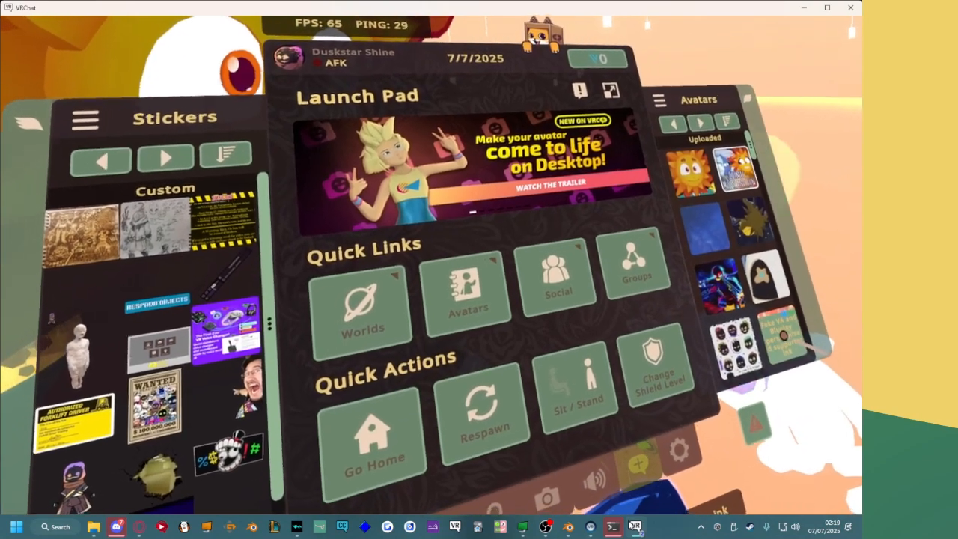
pyautogui.press('Escape')
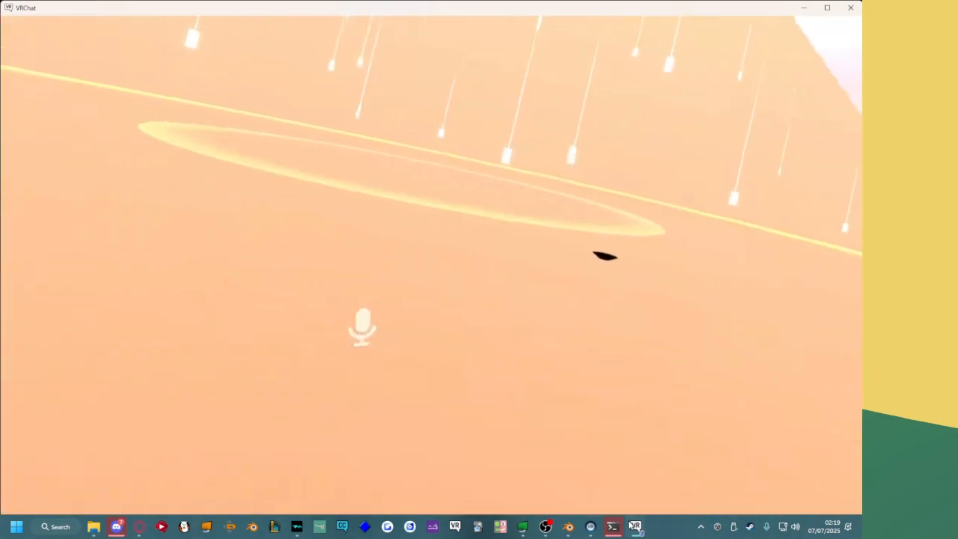
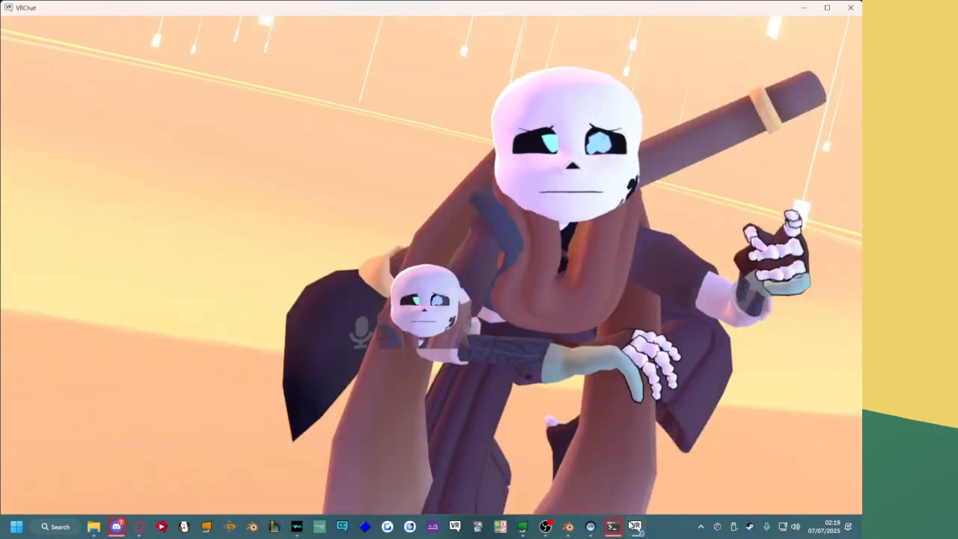
pyautogui.hotkey('alt', 'Tab')
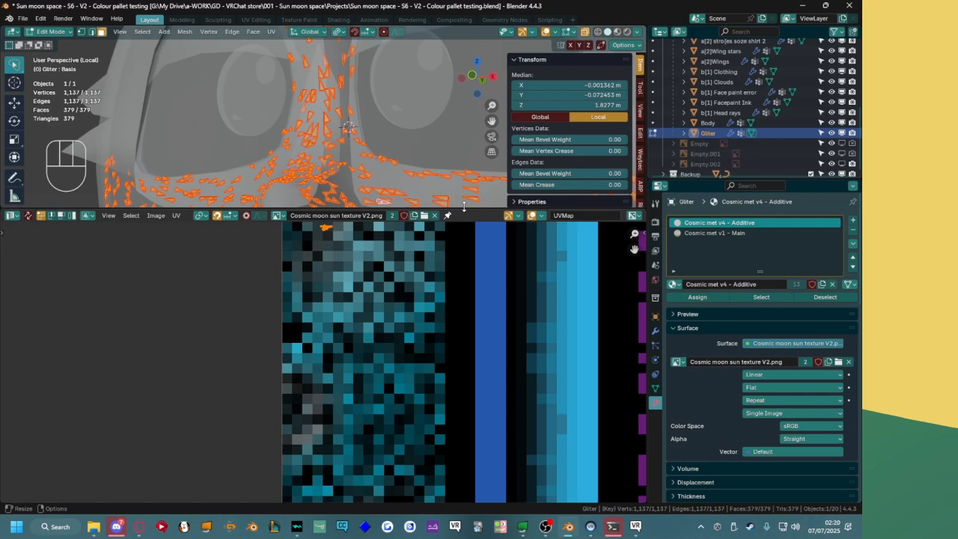
# Unwrap all Gliter triangles with the Angle Based method.
pyautogui.scroll(-3, 387, 158)
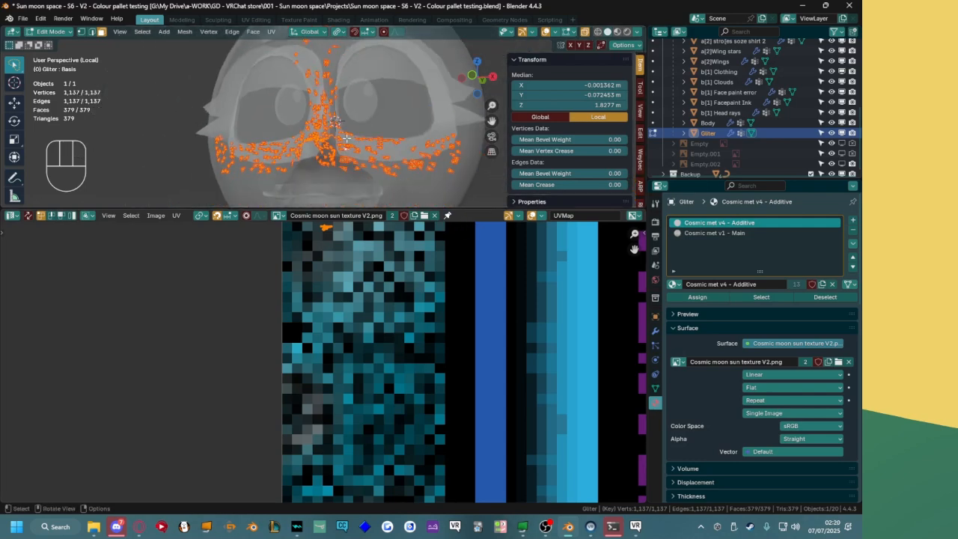
pyautogui.press('u')
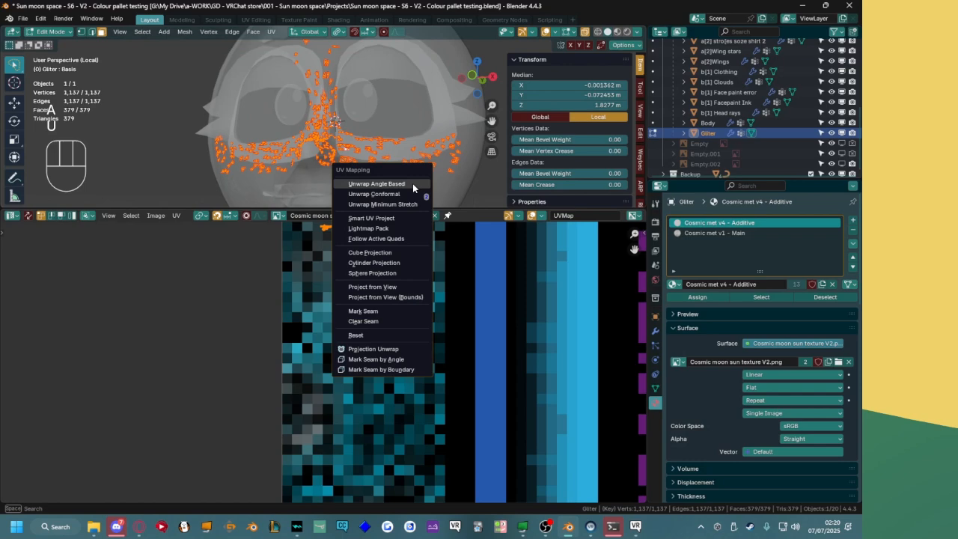
pyautogui.click(412, 183)
pyautogui.scroll(-5, 436, 361)
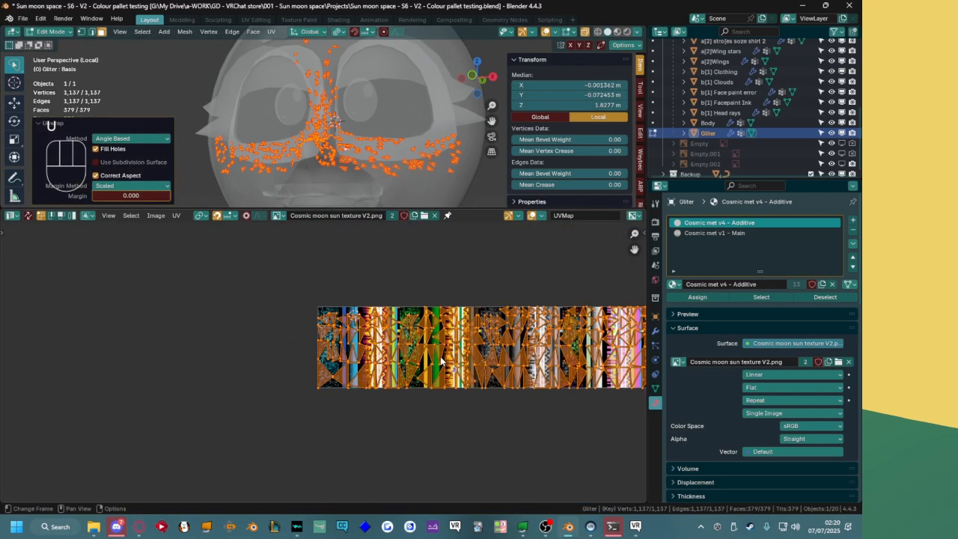
# Examine how the unwrapped triangles lie across the colour strips of Cosmic moon sun texture V2.png.
pyautogui.moveTo(442, 361); pyautogui.dragTo(356, 317, button='middle')
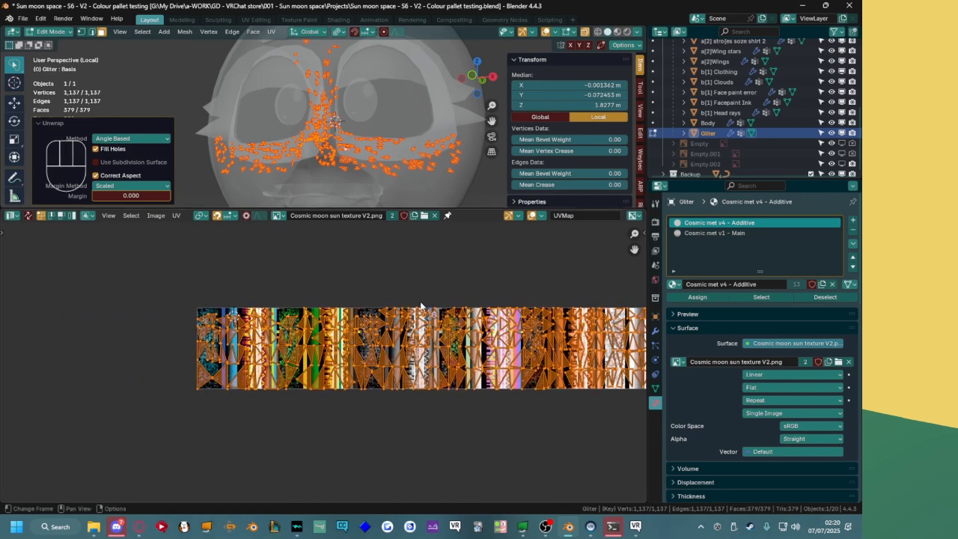
pyautogui.moveTo(428, 315); pyautogui.dragTo(360, 339, button='middle')
pyautogui.moveTo(211, 374); pyautogui.dragTo(257, 316, button='middle')
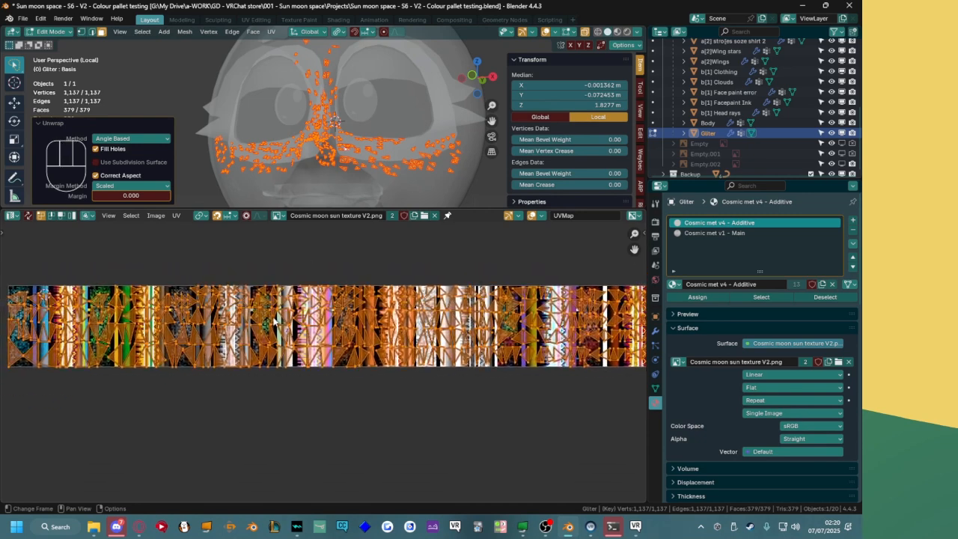
pyautogui.moveTo(250, 368); pyautogui.dragTo(467, 365, button='middle')
pyautogui.scroll(5, 323, 361)
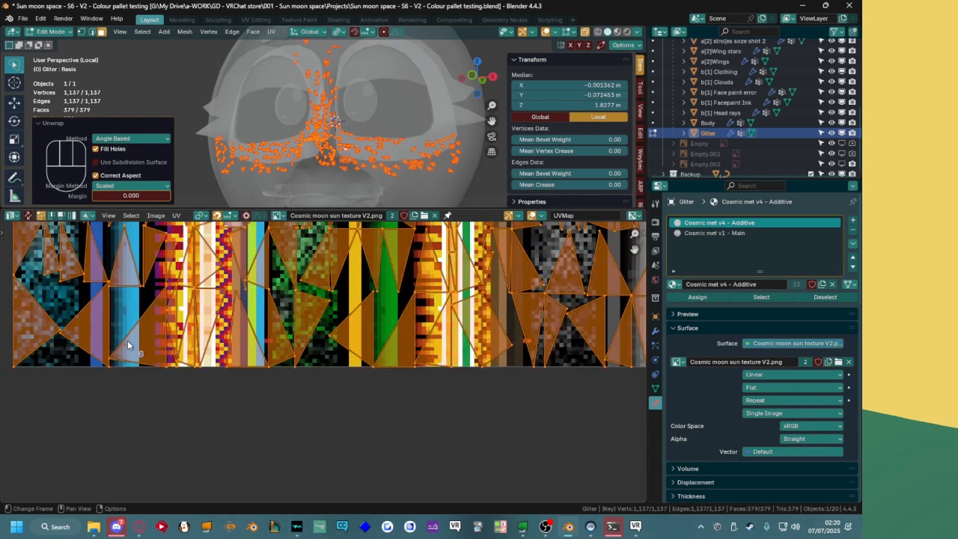
pyautogui.moveTo(111, 324); pyautogui.dragTo(216, 372, button='middle')
pyautogui.moveTo(97, 263); pyautogui.dragTo(326, 376, button='middle')
pyautogui.moveTo(351, 312); pyautogui.dragTo(336, 258, button='middle')
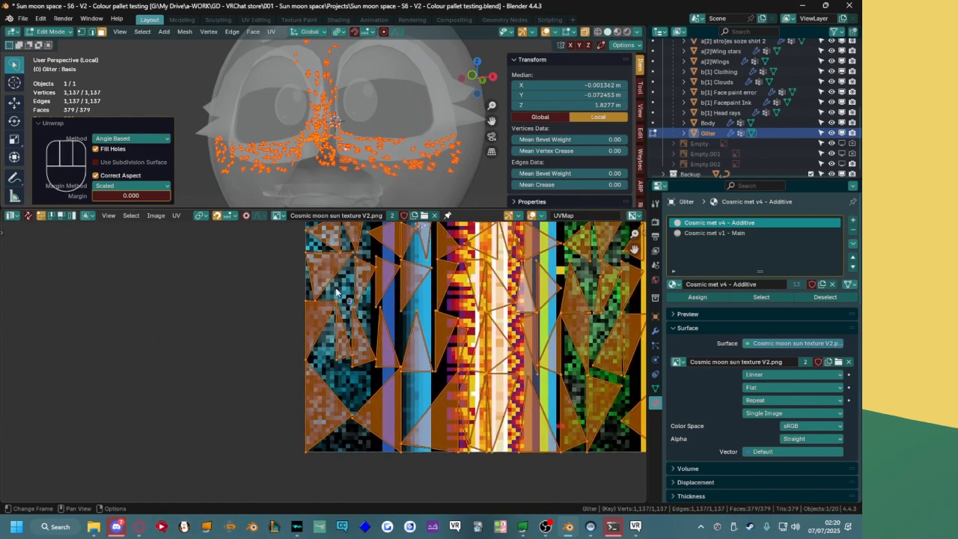
pyautogui.moveTo(339, 225); pyautogui.dragTo(318, 251, button='middle')
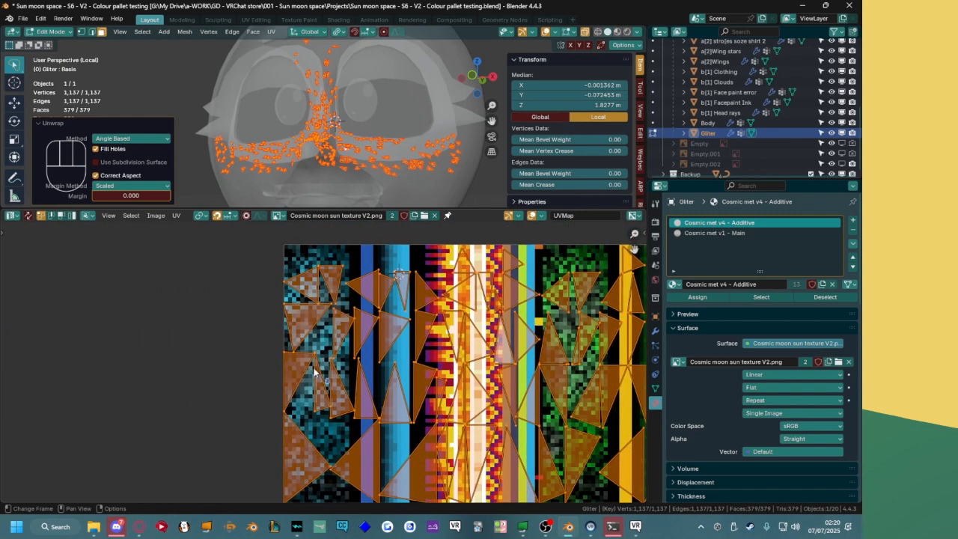
pyautogui.moveTo(327, 352)
pyautogui.mouseDown(button='middle')
pyautogui.moveTo(323, 330)
pyautogui.moveTo(316, 351)
pyautogui.mouseUp(button='middle')
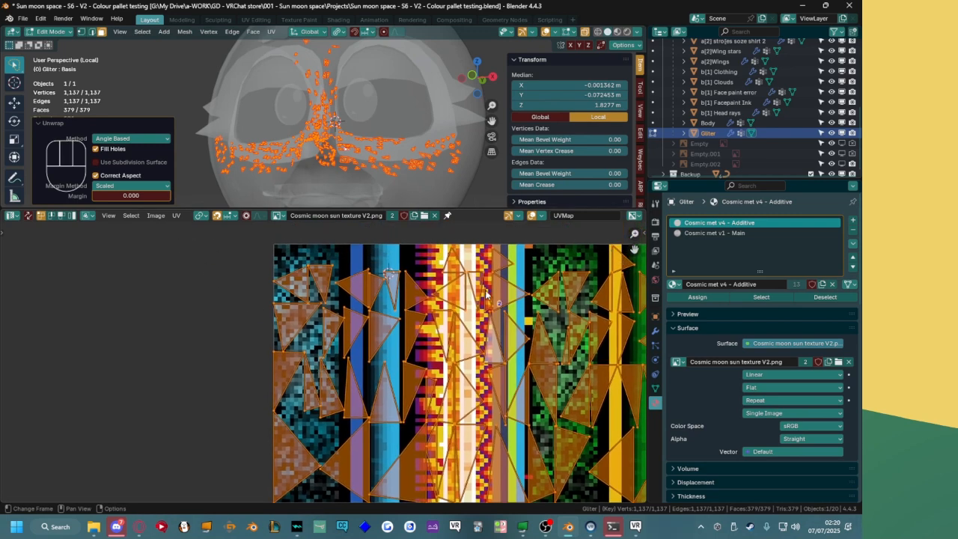
pyautogui.scroll(-4, 486, 294)
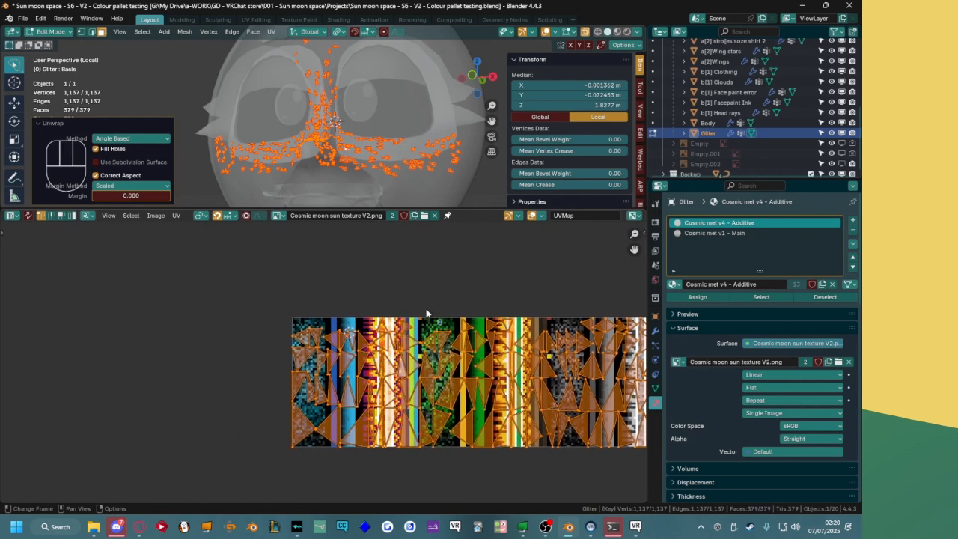
pyautogui.moveTo(440, 326); pyautogui.dragTo(284, 328, button='middle')
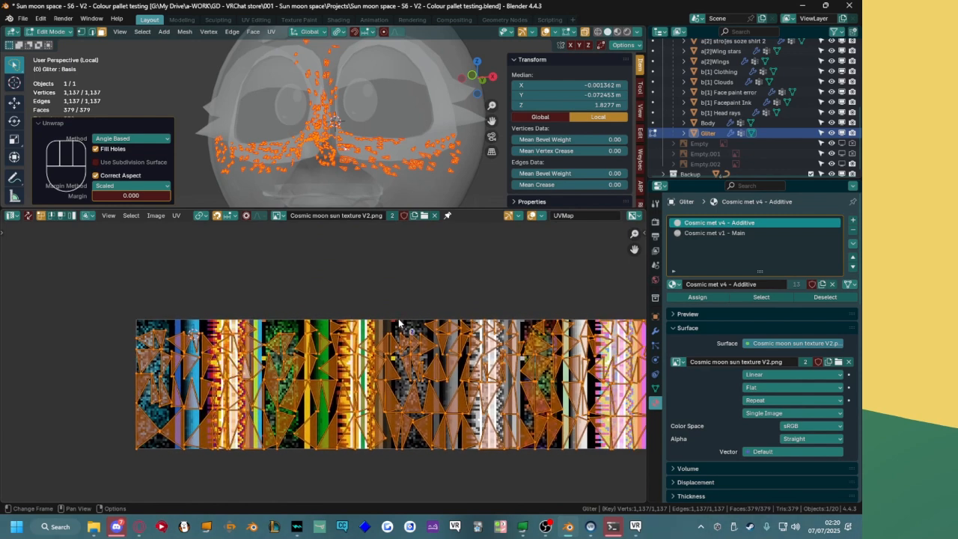
# Try scaling the unwrapped UV triangles with the pivot set to Individual Origins, and undo the scaling.
pyautogui.press('.')
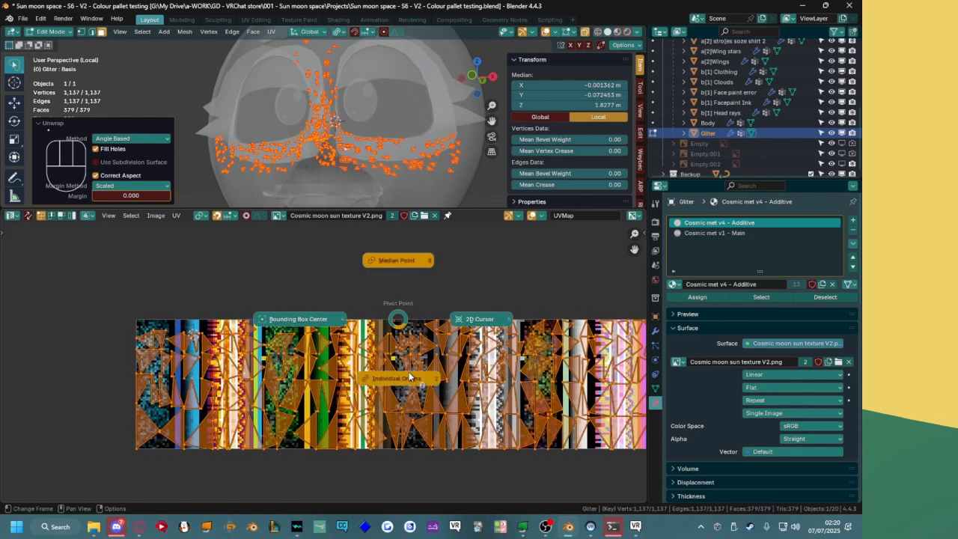
pyautogui.click(383, 379)
pyautogui.press('s')
pyautogui.click(428, 346)
pyautogui.hotkey('ctrl', 'z')
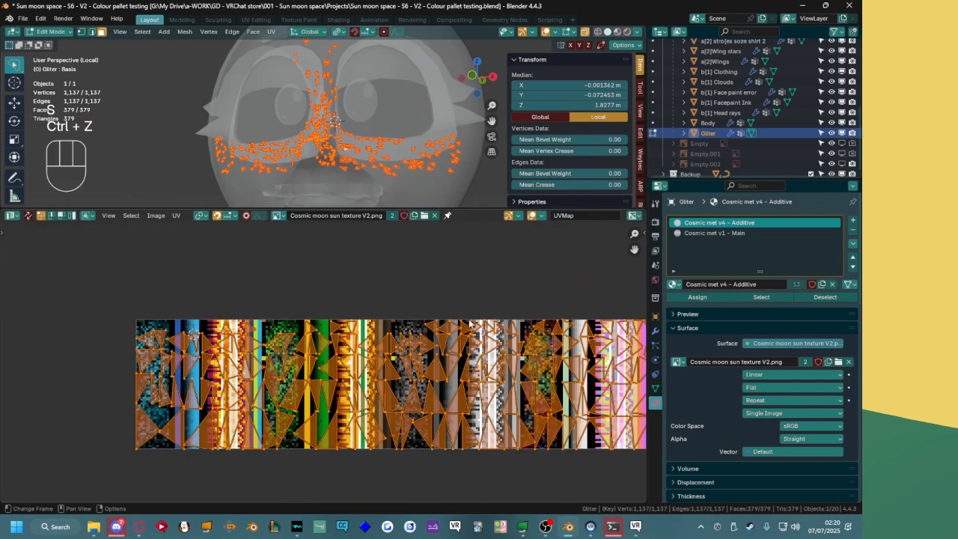
# Scale every UV triangle to 0 around its individual origin so that each collapses to a single point.
pyautogui.press('.')
pyautogui.click(470, 373)
pyautogui.moveTo(471, 350); pyautogui.dragTo(330, 359, button='middle')
pyautogui.press('s')
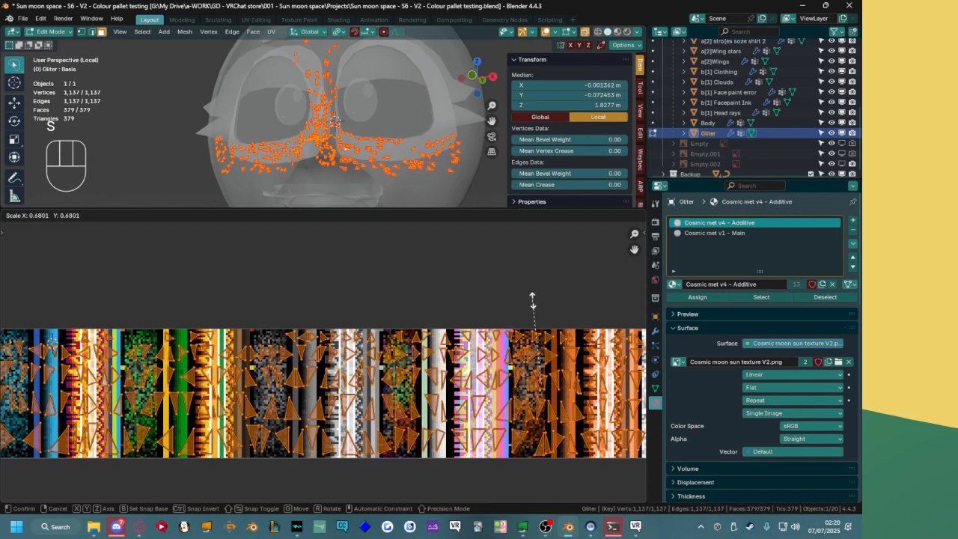
pyautogui.press('0')
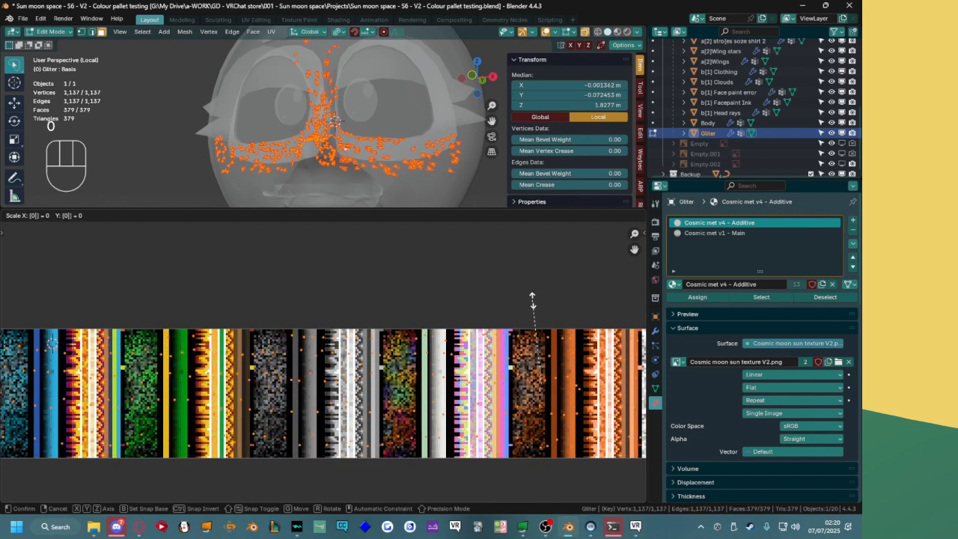
pyautogui.press('Return')
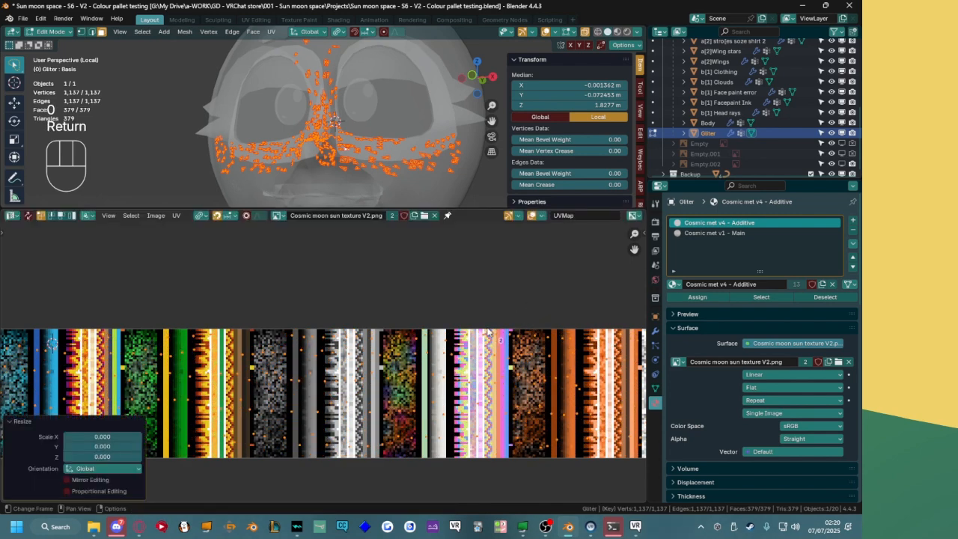
# With the pivot at Median Point, narrow the collapsed UV points along X and move them -4 m along X.
pyautogui.scroll(-3, 463, 346)
pyautogui.moveTo(332, 359)
pyautogui.mouseDown(button='middle')
pyautogui.moveTo(221, 354)
pyautogui.moveTo(332, 353)
pyautogui.mouseUp(button='middle')
pyautogui.press('.')
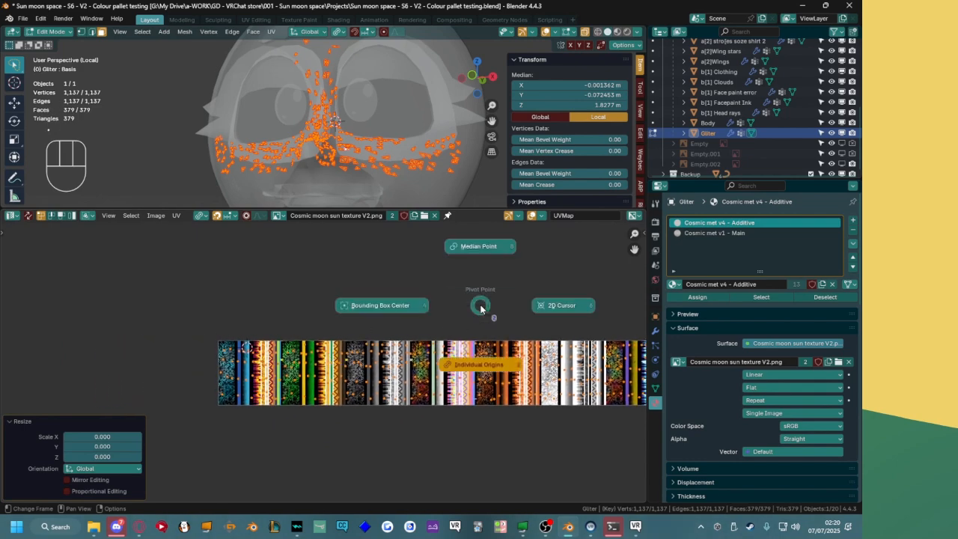
pyautogui.click(486, 261)
pyautogui.press('s')
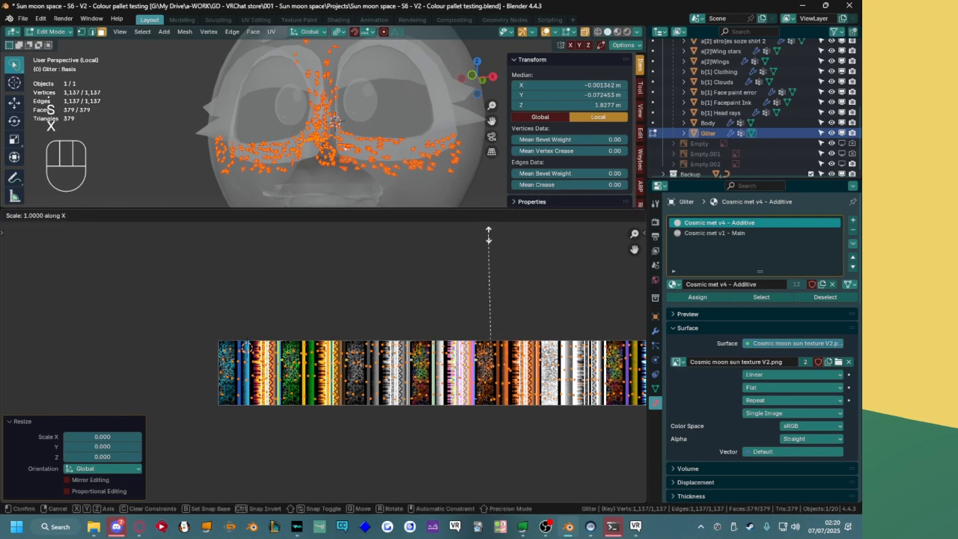
pyautogui.press('x')
pyautogui.click(490, 335)
pyautogui.press('g')
pyautogui.click(199, 335)
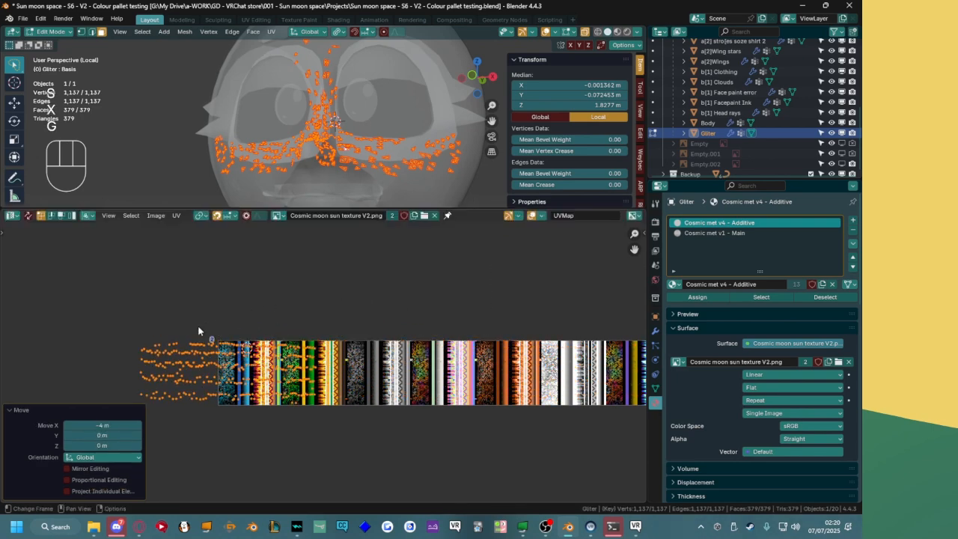
# Rotate the UV points about 87.4°, shrink them to the texture's height and move them -0.125 m in Y.
pyautogui.scroll(4, 299, 331)
pyautogui.moveTo(428, 305); pyautogui.dragTo(208, 336, button='middle')
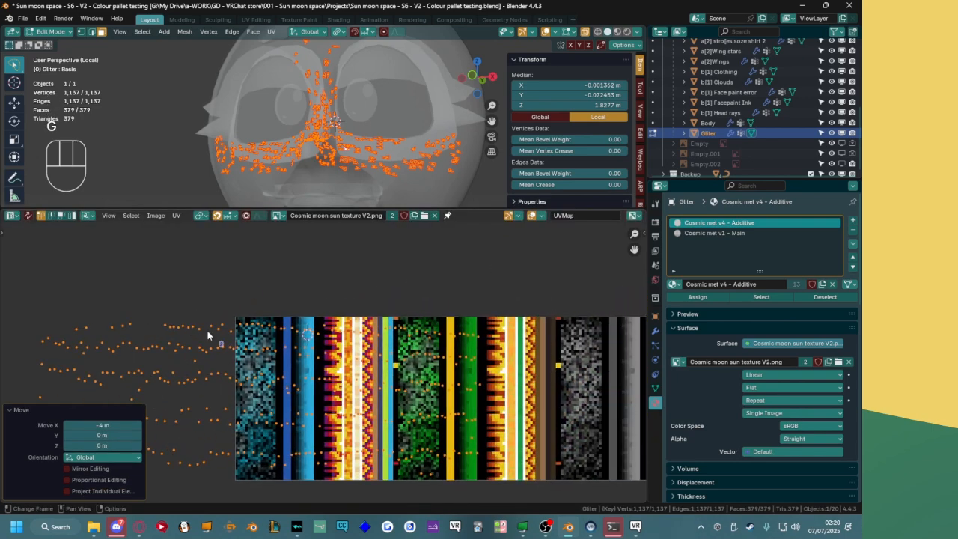
pyautogui.press('r')
pyautogui.click(361, 394)
pyautogui.press('s')
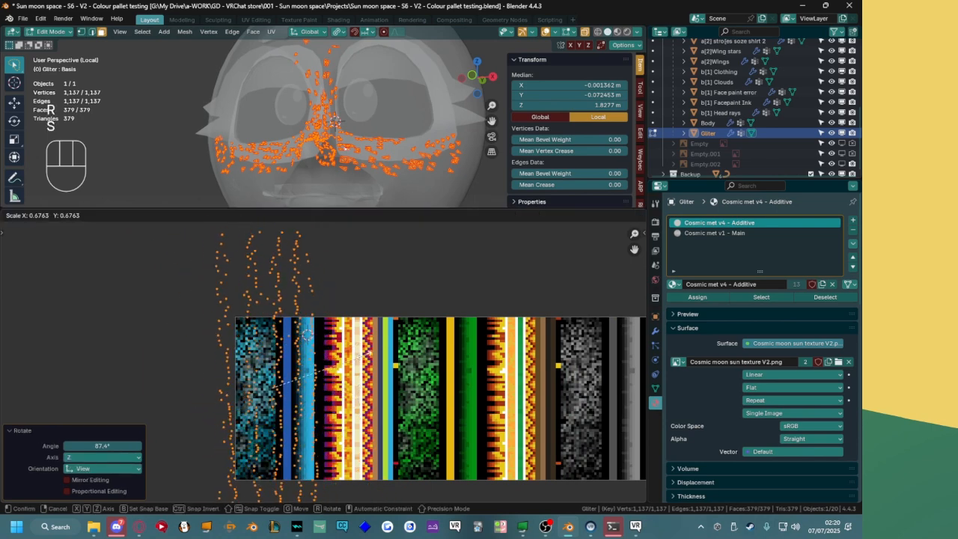
pyautogui.click(298, 374)
pyautogui.press('g')
pyautogui.click(298, 375)
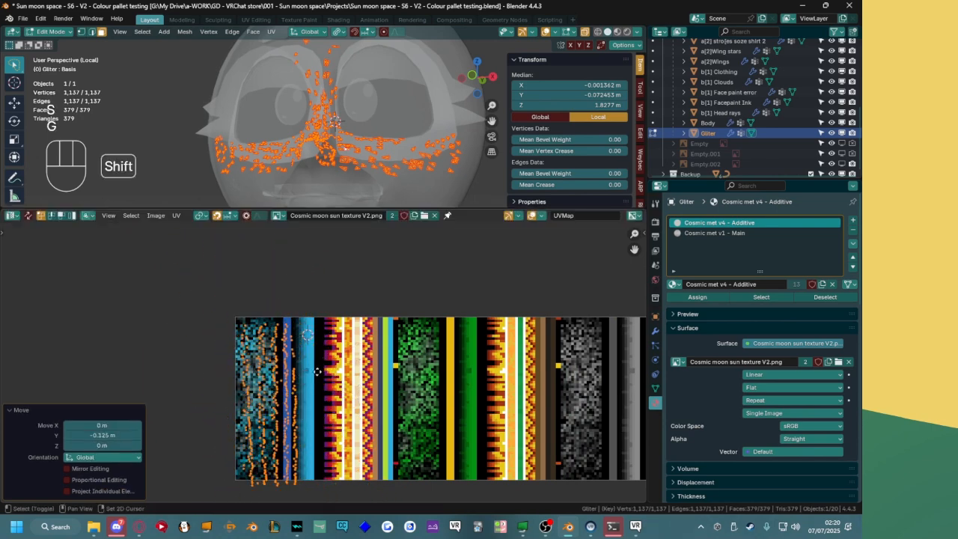
# Turn off UV snapping and move all points about -0.127 m in X and 0.044 m in Y onto the teal noise strip.
pyautogui.moveTo(299, 375); pyautogui.dragTo(387, 336, button='middle')
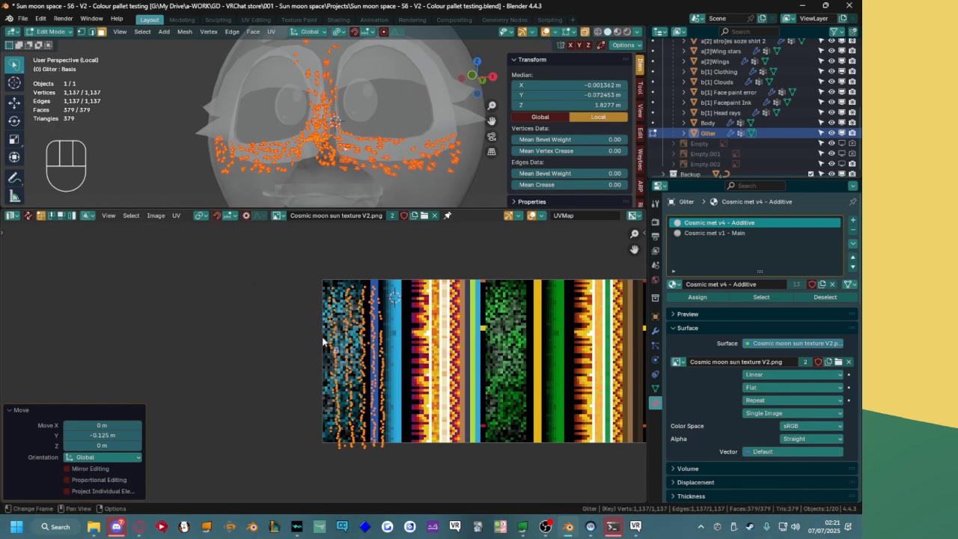
pyautogui.scroll(3, 322, 337)
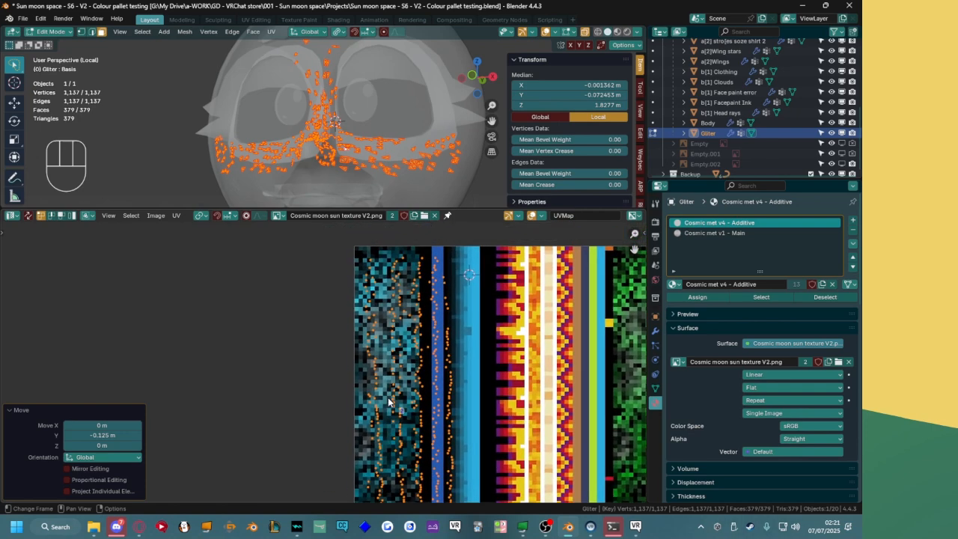
pyautogui.press('g')
pyautogui.click(373, 385)
pyautogui.moveTo(321, 265); pyautogui.dragTo(305, 297, button='middle')
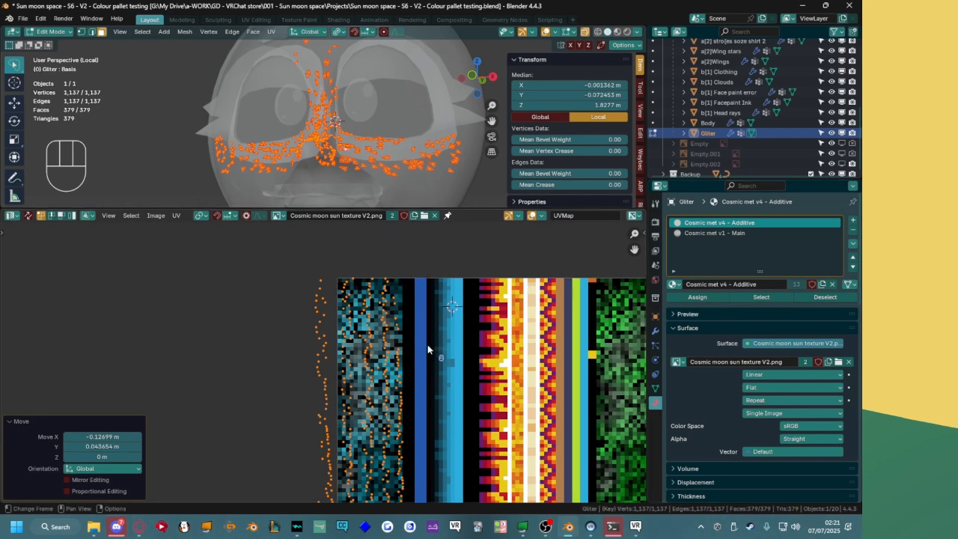
# Try moving groups of UV points from the teal strip's edge to outside the texture and enlarging them, and undo these changes.
pyautogui.moveTo(428, 344); pyautogui.dragTo(412, 350, button='middle')
pyautogui.moveTo(399, 280); pyautogui.dragTo(374, 388)
pyautogui.press('g')
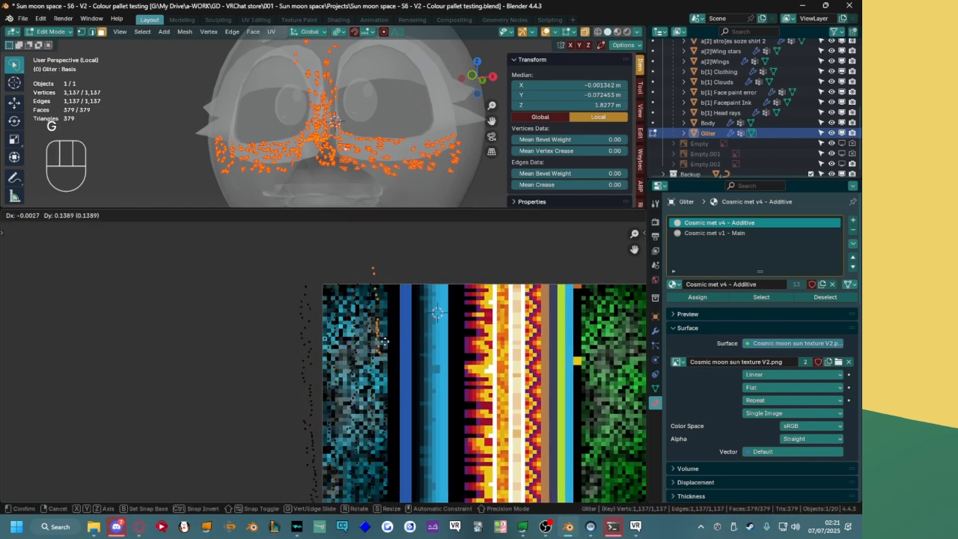
pyautogui.click(295, 373)
pyautogui.moveTo(389, 452); pyautogui.dragTo(408, 390, button='middle')
pyautogui.moveTo(389, 310); pyautogui.dragTo(413, 426)
pyautogui.press('g')
pyautogui.click(325, 413)
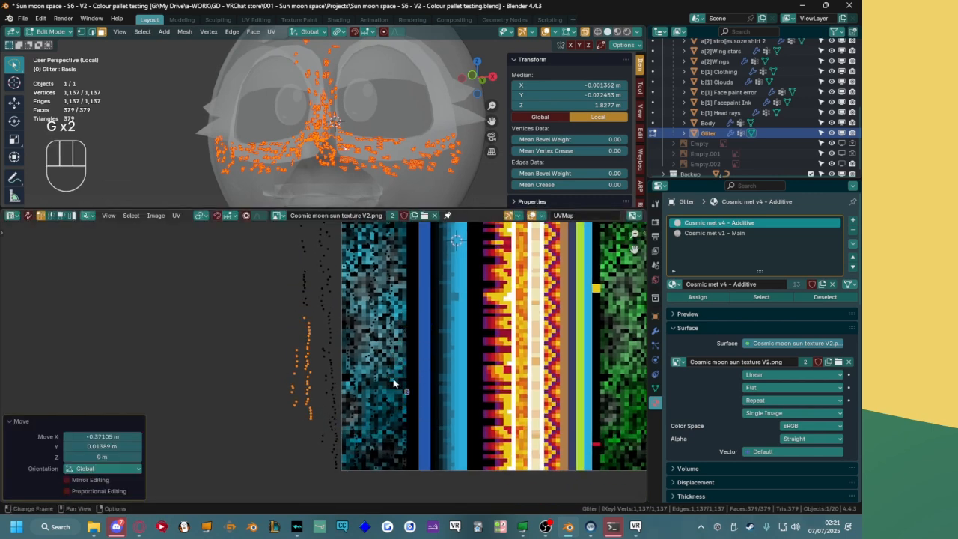
pyautogui.moveTo(327, 302); pyautogui.dragTo(319, 346, button='middle')
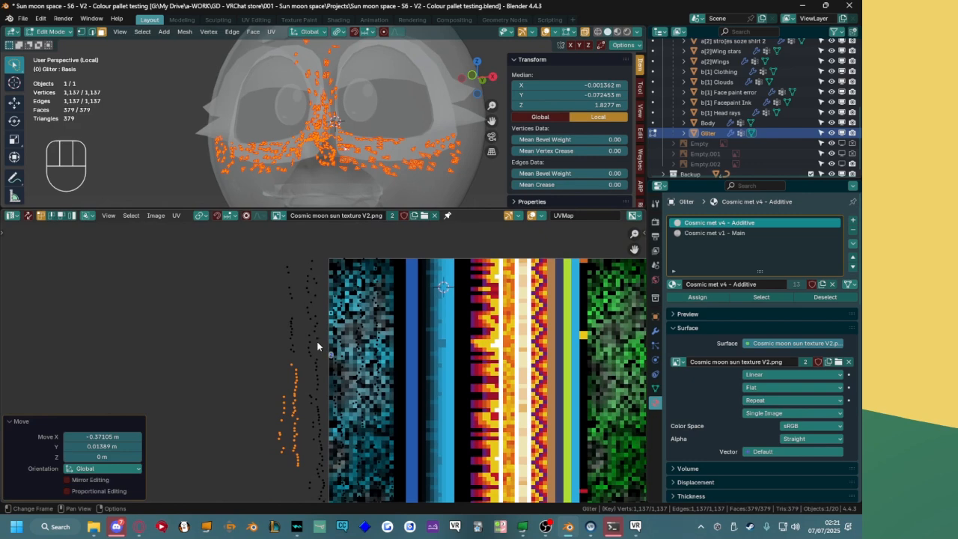
pyautogui.moveTo(308, 397); pyautogui.dragTo(331, 376, button='middle')
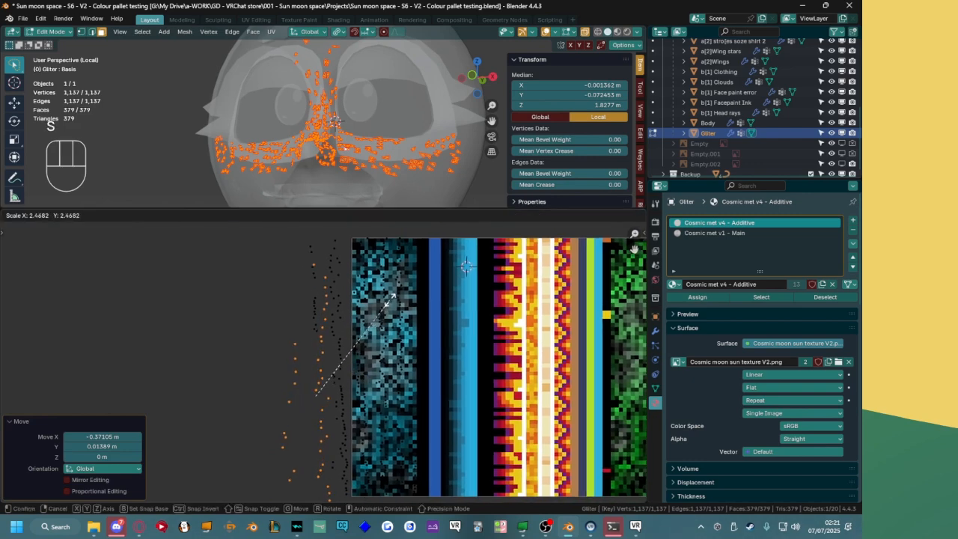
pyautogui.hotkey('ctrl', 'z')
pyautogui.hotkey('ctrl', 'z')
pyautogui.hotkey('ctrl', 'z')
pyautogui.hotkey('ctrl', 'z')
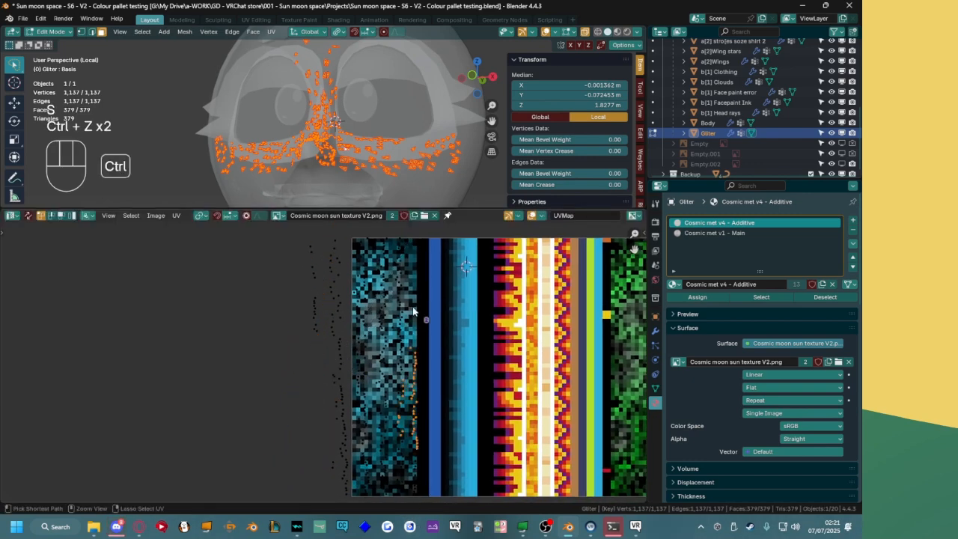
# Shrink all UV points, scale them about 0.639 along X and move them inside the teal noise strip.
pyautogui.press('a')
pyautogui.press('s')
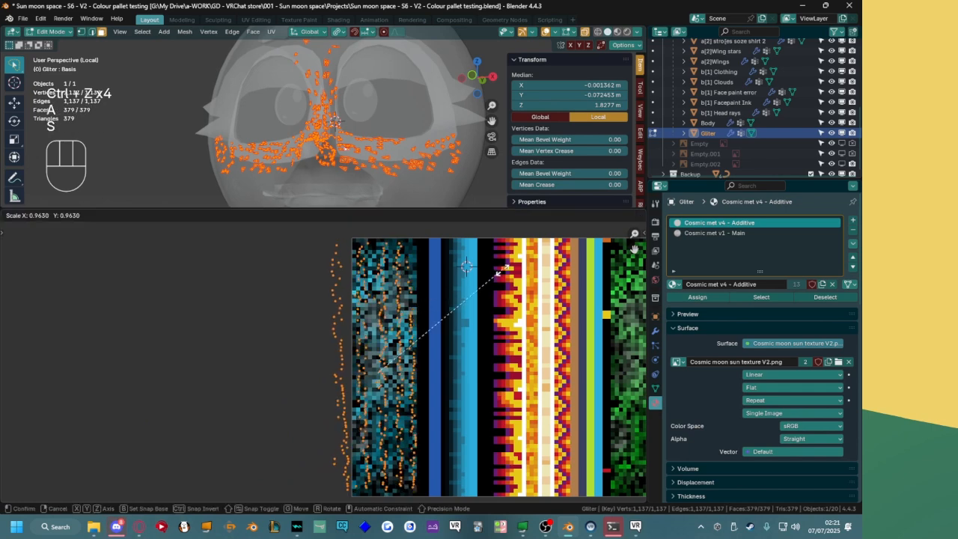
pyautogui.click(470, 288)
pyautogui.press('s')
pyautogui.press('x')
pyautogui.press('g')
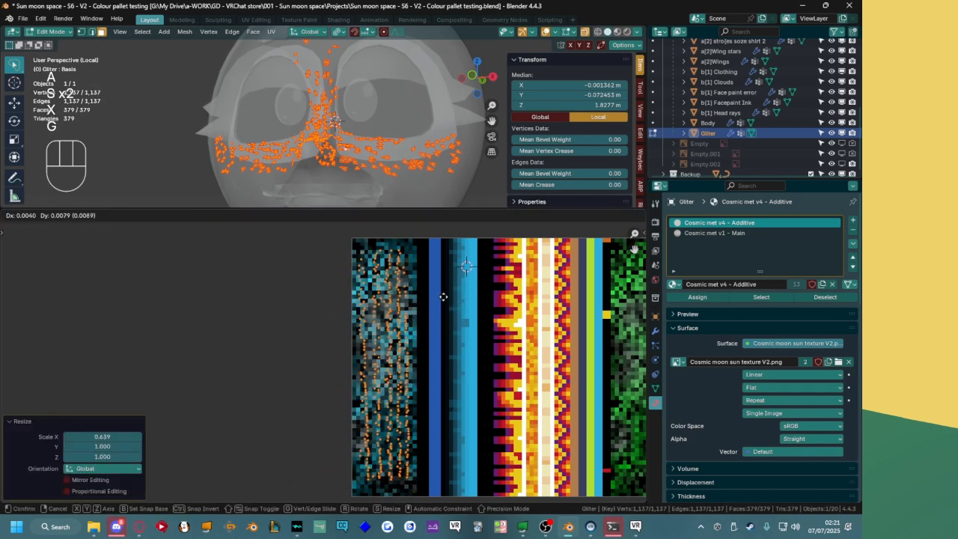
pyautogui.click(449, 299)
# Rotate the UV points about 0.27°, and scale them about 1.656 along Y and 1.131 along X.
pyautogui.press('r')
pyautogui.press('shift')
pyautogui.click(463, 315)
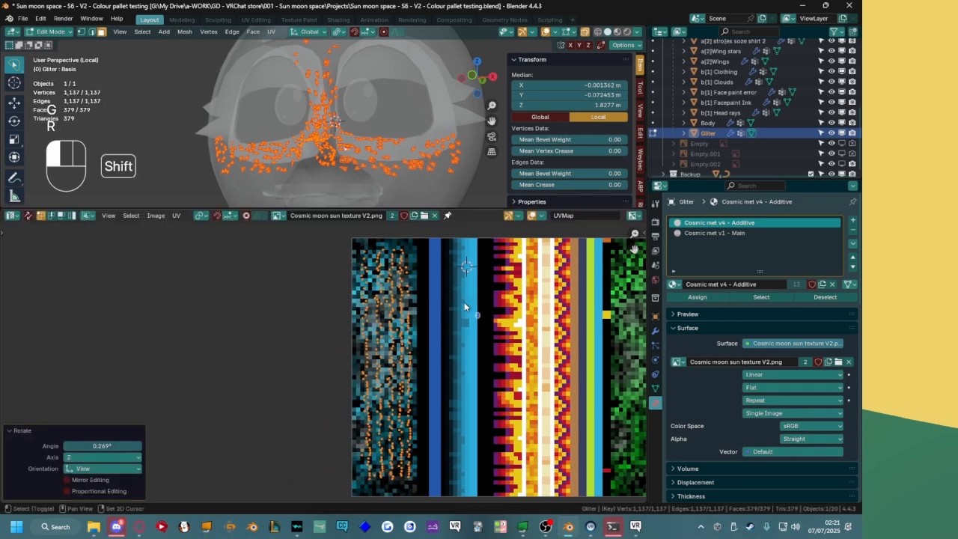
pyautogui.press('s')
pyautogui.press('z')
pyautogui.press('y')
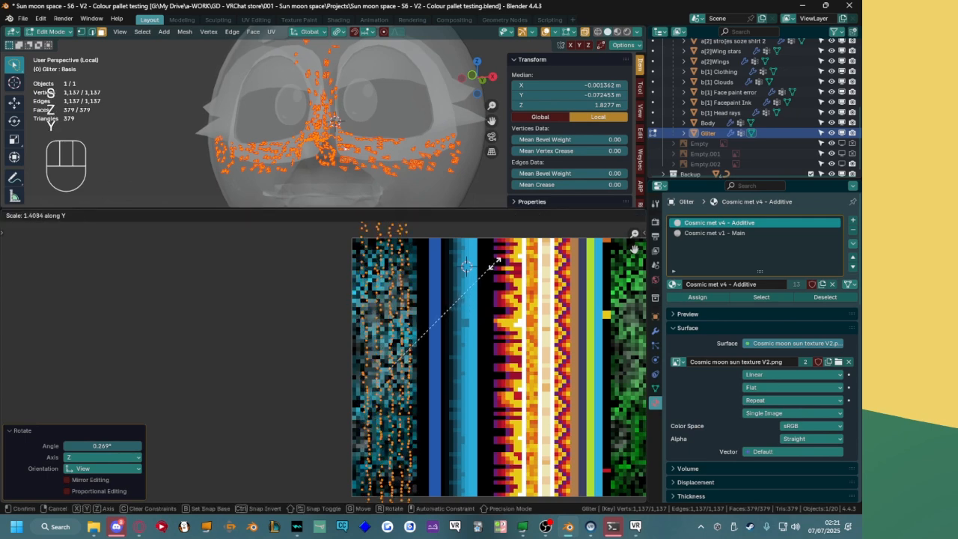
pyautogui.click(507, 247)
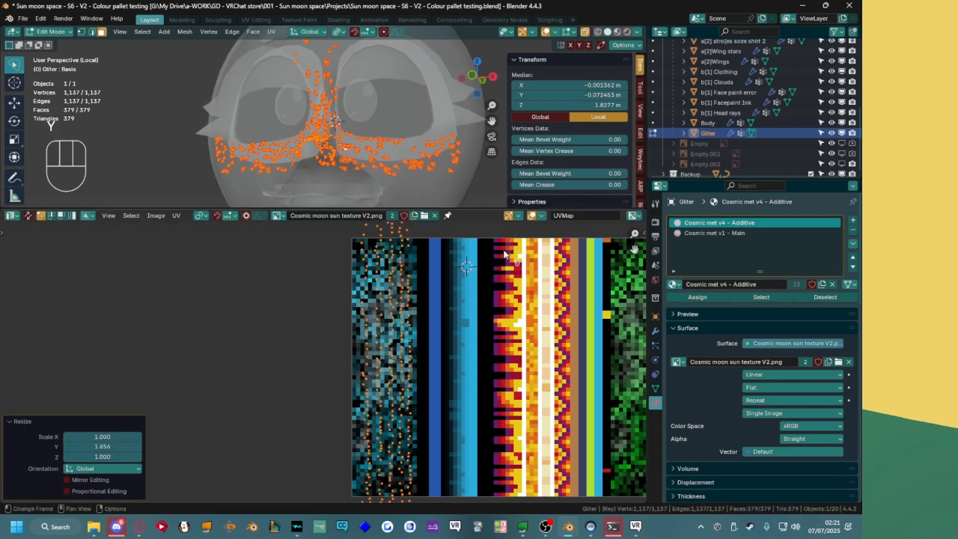
pyautogui.moveTo(434, 364); pyautogui.dragTo(437, 317, button='middle')
pyautogui.press('s')
pyautogui.press('x')
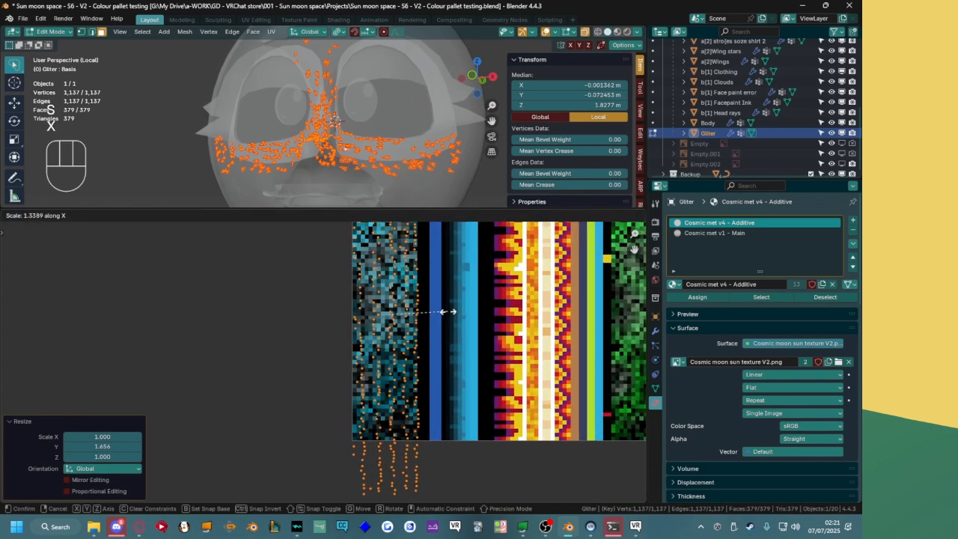
pyautogui.click(437, 313)
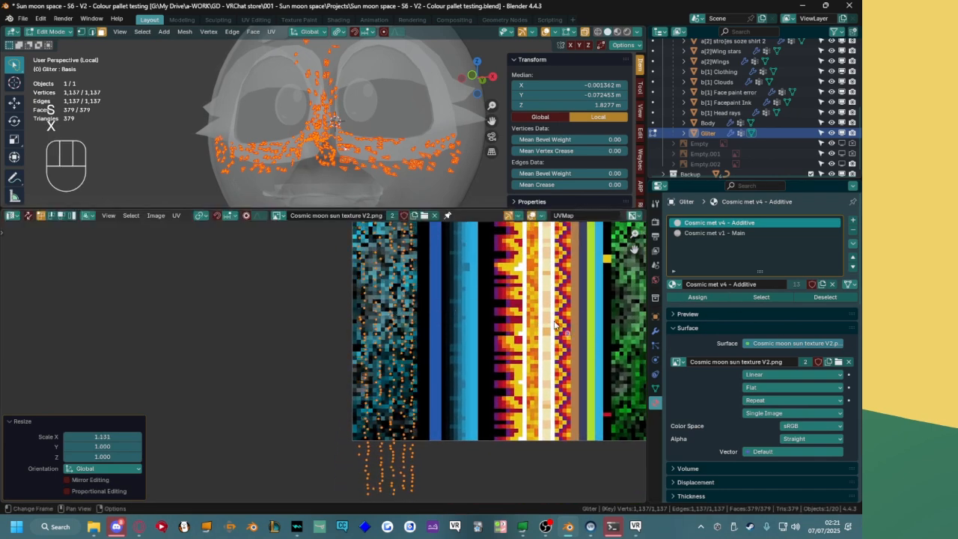
# Try moving all the UV points along Y and sideways across the teal strip, and undo the moves.
pyautogui.press('g')
pyautogui.press('y')
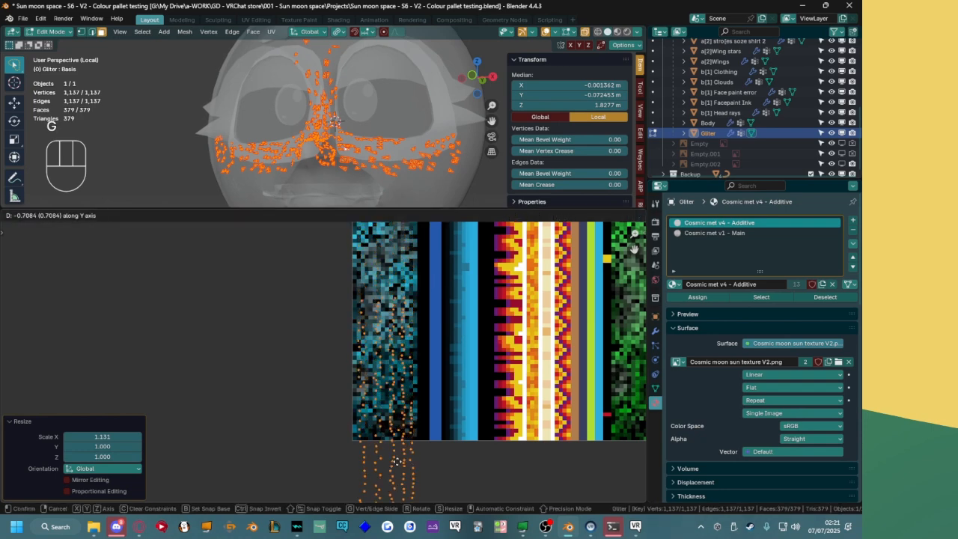
pyautogui.hotkey('ctrl', 'z')
pyautogui.press('g')
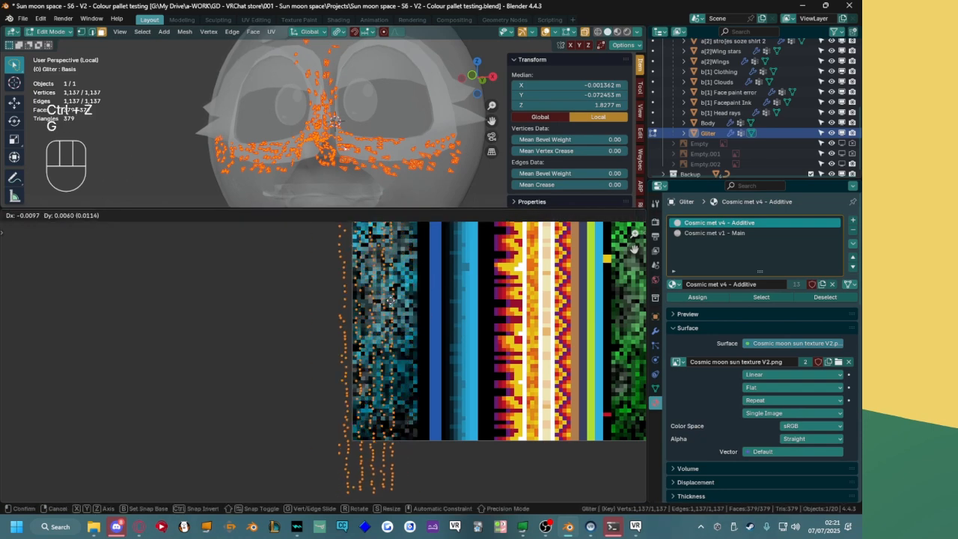
pyautogui.click(438, 299)
pyautogui.hotkey('ctrl', 'z')
pyautogui.moveTo(516, 311); pyautogui.dragTo(351, 300, button='middle')
pyautogui.moveTo(340, 384); pyautogui.dragTo(370, 400, button='middle')
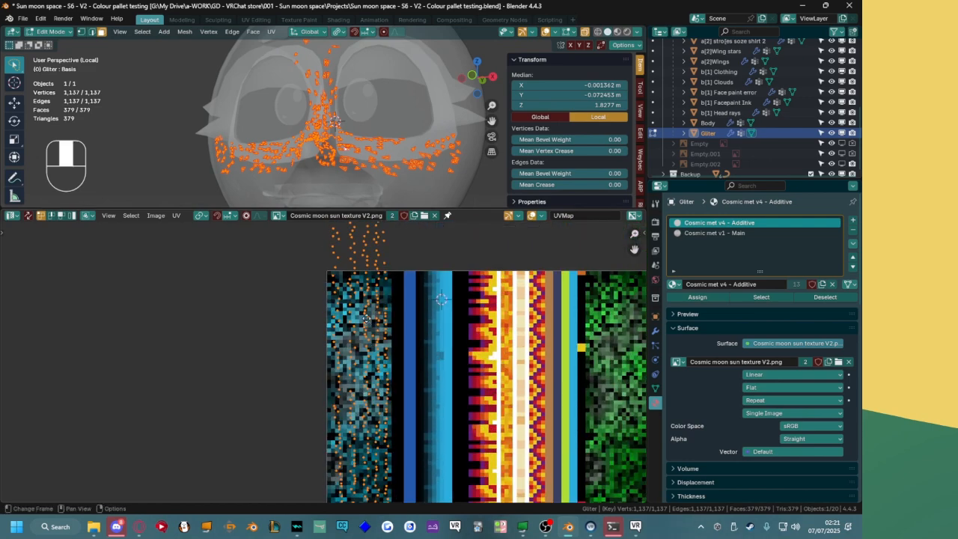
pyautogui.moveTo(365, 318); pyautogui.dragTo(373, 323, button='middle')
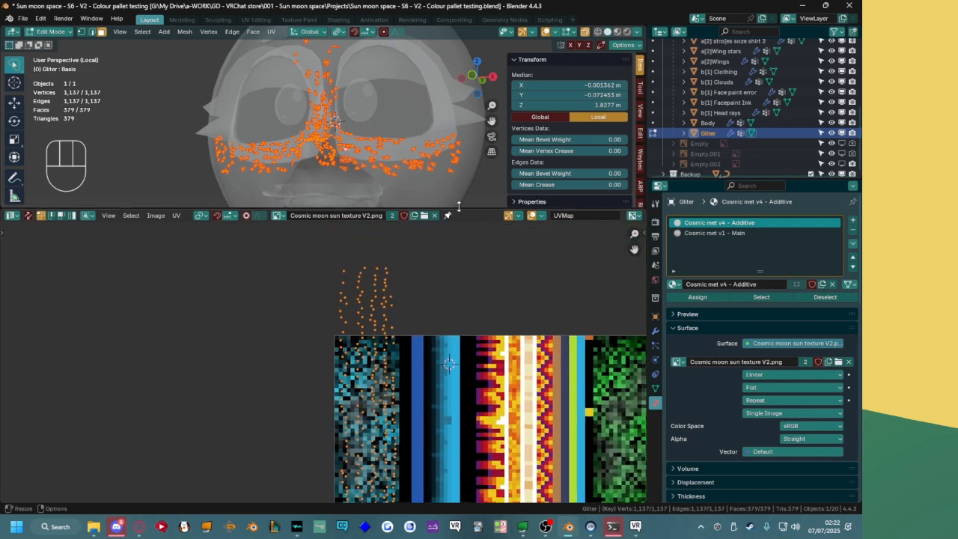
# Enlarge the 3D viewport, switch it to Material Preview shading and hide the overlays.
pyautogui.moveTo(458, 207); pyautogui.dragTo(459, 383)
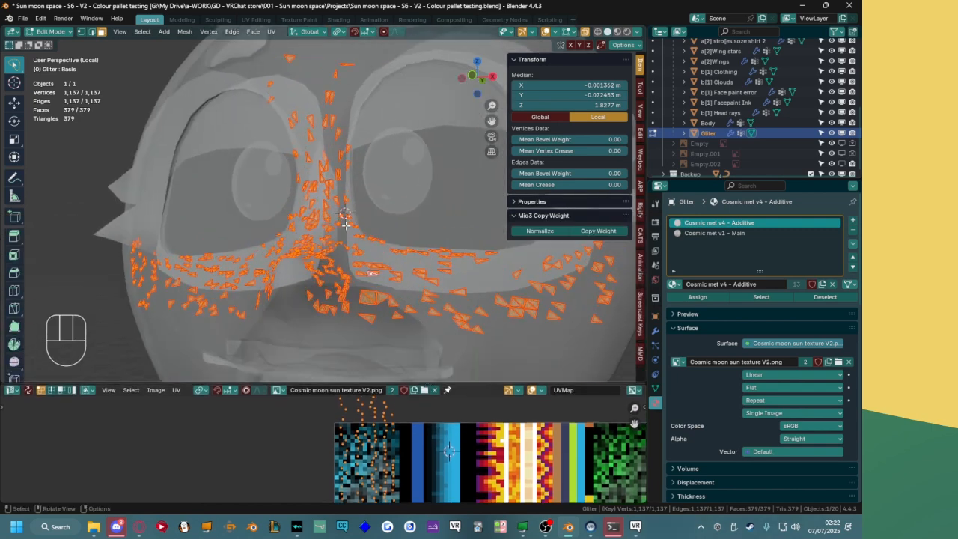
pyautogui.click(617, 31)
pyautogui.keyDown('shift'); pyautogui.moveTo(375, 218); pyautogui.dragTo(362, 221, button='middle'); pyautogui.keyUp('shift')
pyautogui.moveTo(362, 221); pyautogui.dragTo(464, 217, button='middle')
pyautogui.press('q')
pyautogui.click(368, 181)
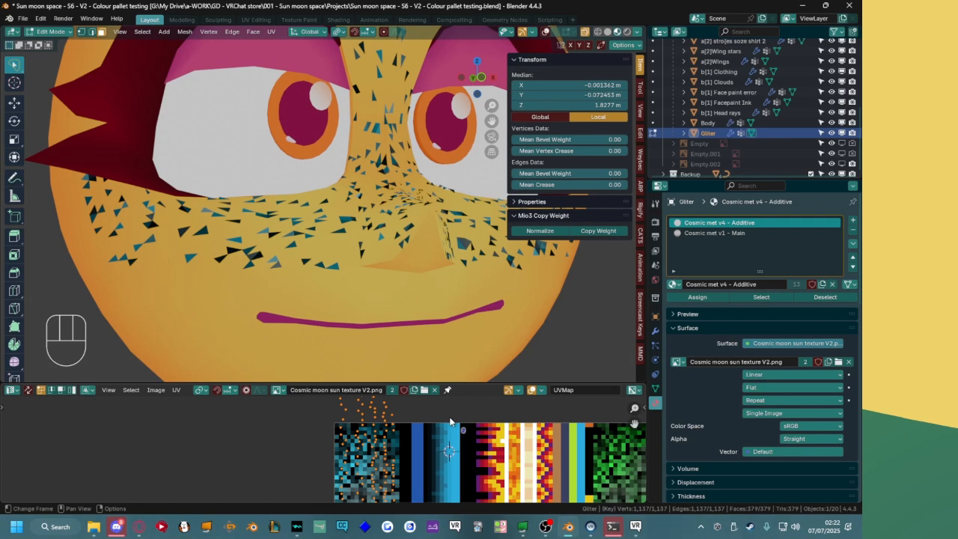
# Move all UV points about -0.788 m along Y, keeping them in line with the teal strip.
pyautogui.press('g')
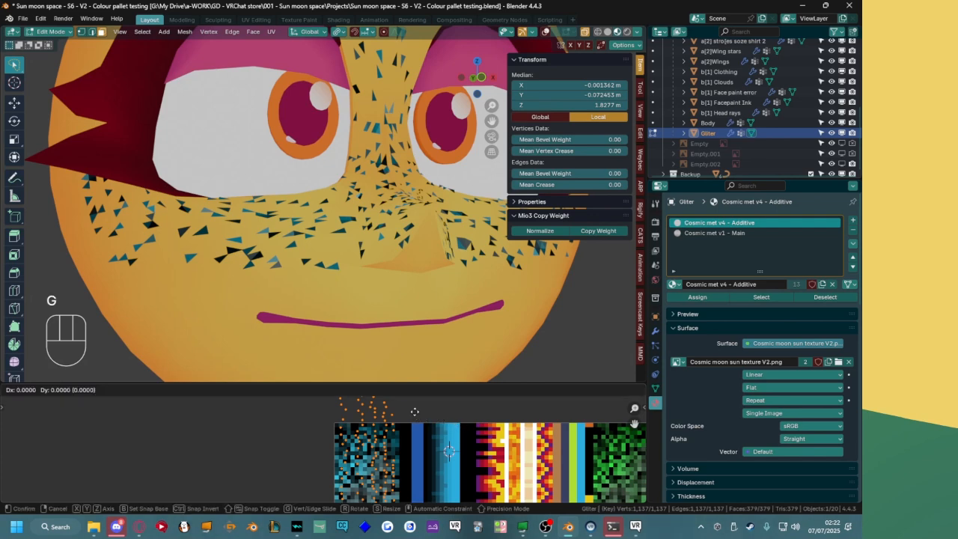
pyautogui.press('y')
pyautogui.press('shift')
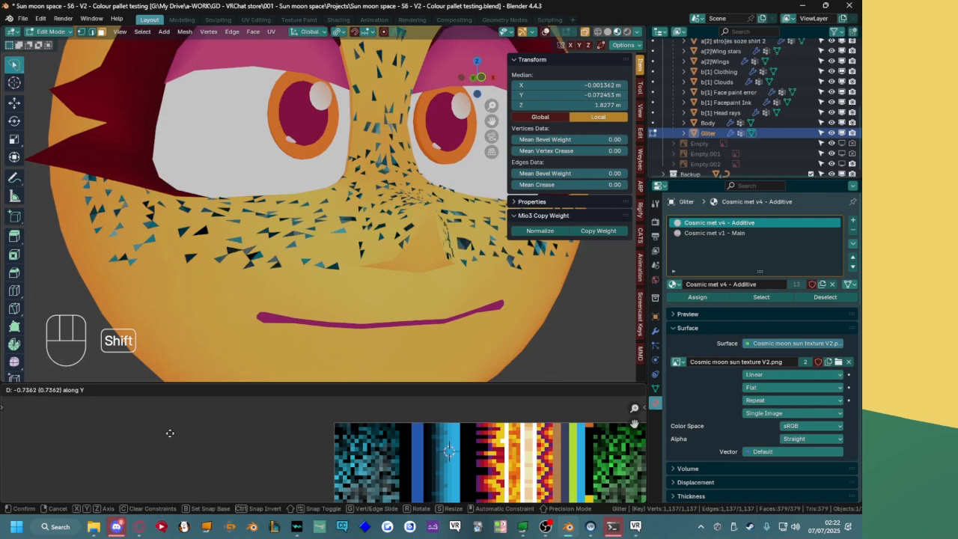
pyautogui.click(178, 454)
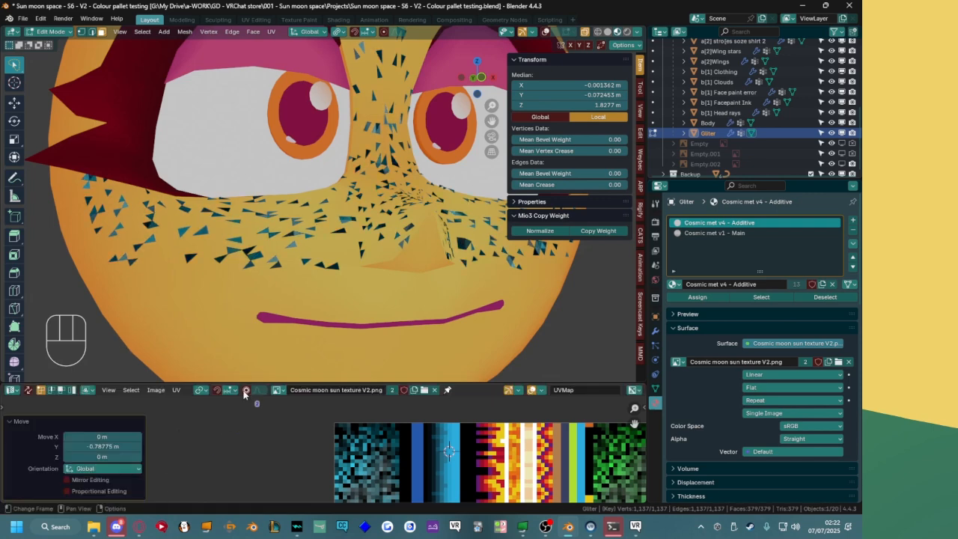
# Examine the glitter triangles across the nose and cheeks from several angles.
pyautogui.scroll(-5, 309, 197)
pyautogui.moveTo(396, 257); pyautogui.dragTo(310, 282, button='middle')
pyautogui.scroll(5, 329, 296)
pyautogui.moveTo(347, 308); pyautogui.dragTo(383, 272, button='middle')
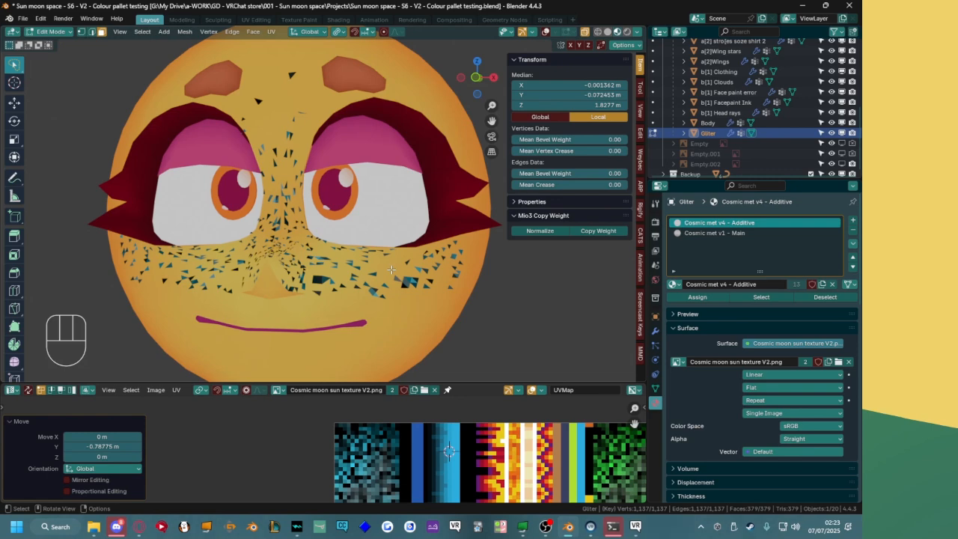
pyautogui.moveTo(394, 237); pyautogui.dragTo(438, 206, button='middle')
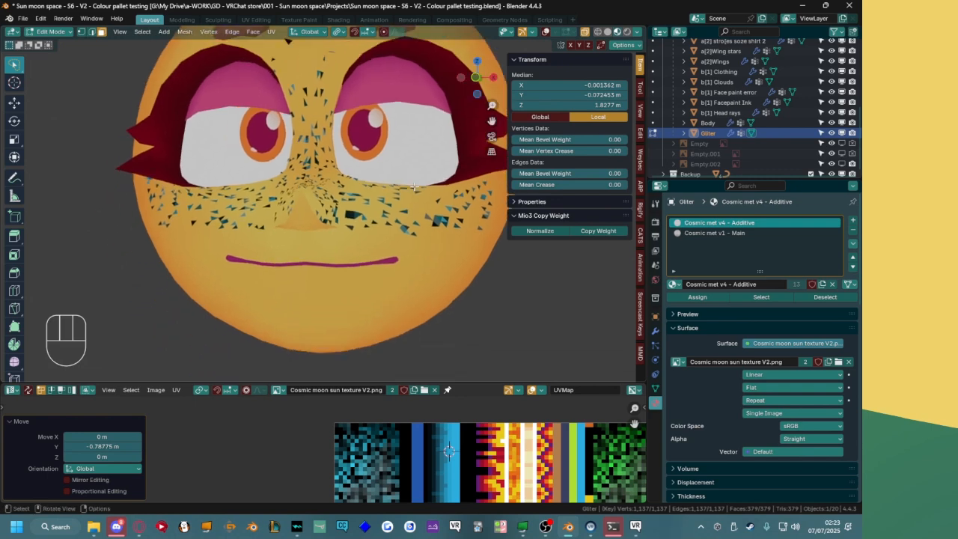
pyautogui.scroll(2, 442, 213)
pyautogui.keyDown('shift'); pyautogui.moveTo(457, 251); pyautogui.dragTo(423, 232, button='middle'); pyautogui.keyUp('shift')
pyautogui.moveTo(422, 232); pyautogui.dragTo(424, 236, button='middle')
# Leave Edit Mode, select the Body mesh, show its mesh data and enable solo display of the active shape key.
pyautogui.hotkey('ctrl', 'Tab')
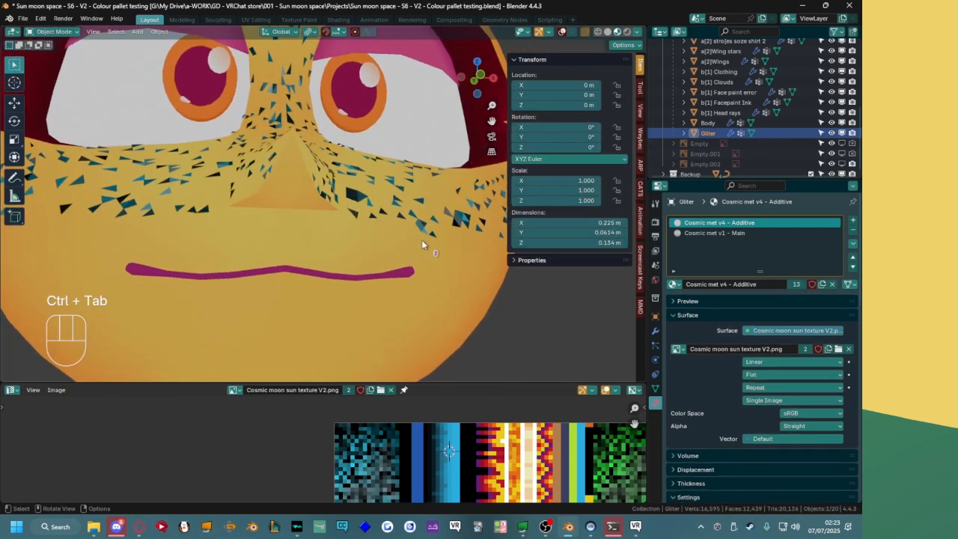
pyautogui.click(440, 262)
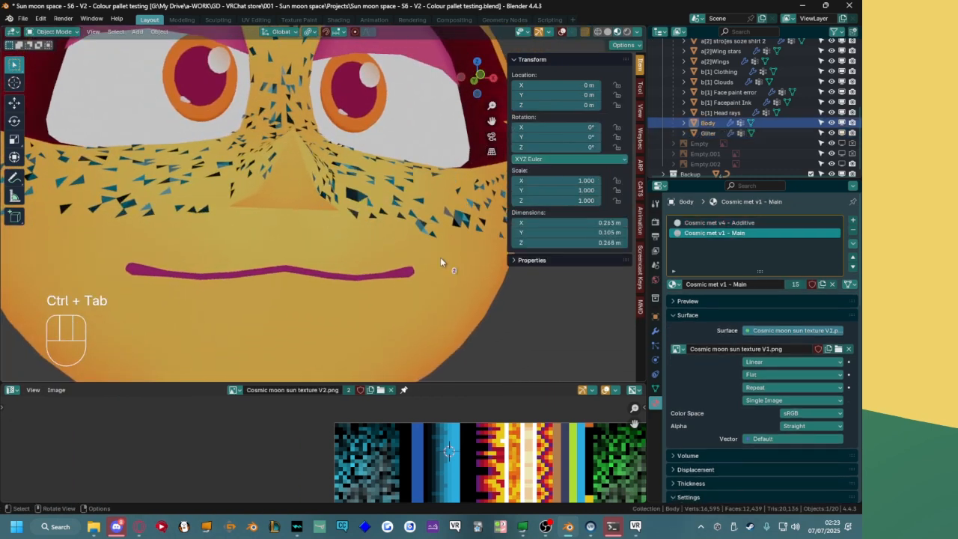
pyautogui.click(654, 389)
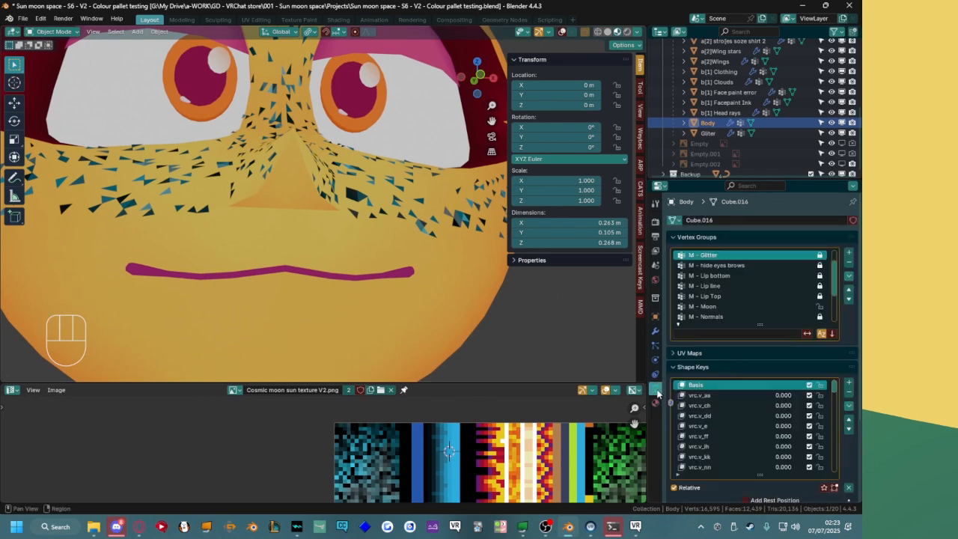
pyautogui.click(824, 487)
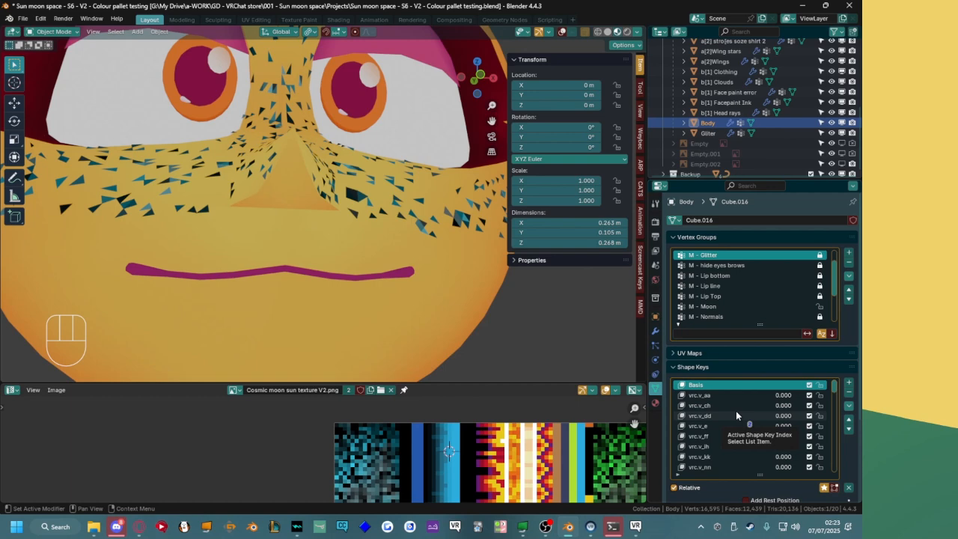
# Preview the Body's viseme shape keys one after another from Basis to vrc.v_th and check the mouth shapes.
pyautogui.press('Down')
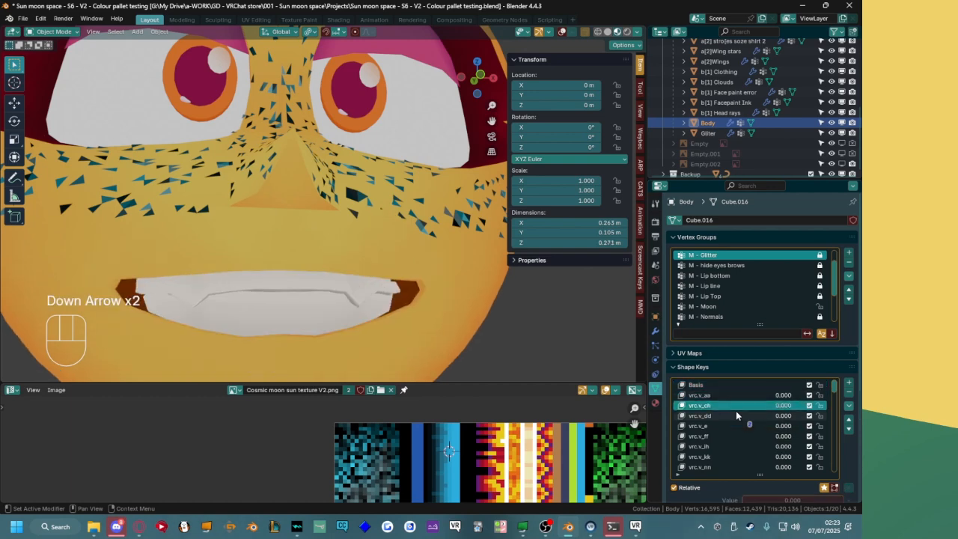
pyautogui.press('Down')
pyautogui.press('Up')
pyautogui.press('Up')
pyautogui.press('Up')
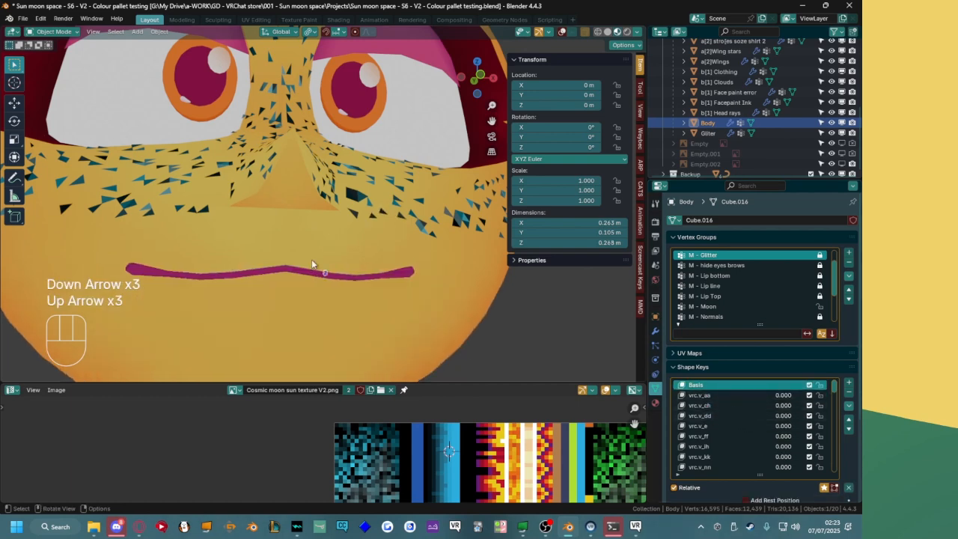
pyautogui.press('Down')
pyautogui.press('Down')
pyautogui.press('Down')
pyautogui.press('Down')
pyautogui.press('Down')
pyautogui.press('Down')
pyautogui.press('Down')
pyautogui.press('Down')
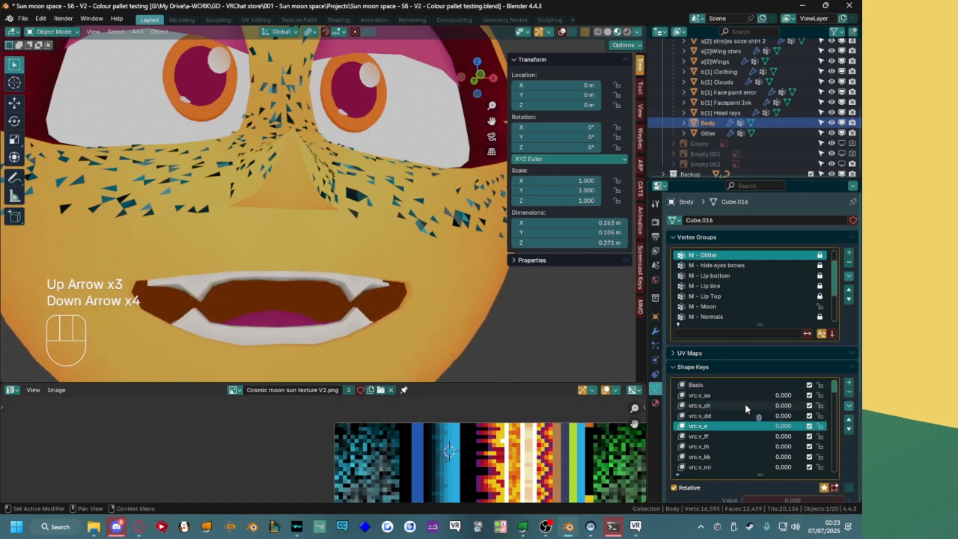
pyautogui.press('Down')
pyautogui.press('Down')
pyautogui.press('Down')
pyautogui.press('Down')
pyautogui.press('Down')
pyautogui.press('Down')
pyautogui.press('Down')
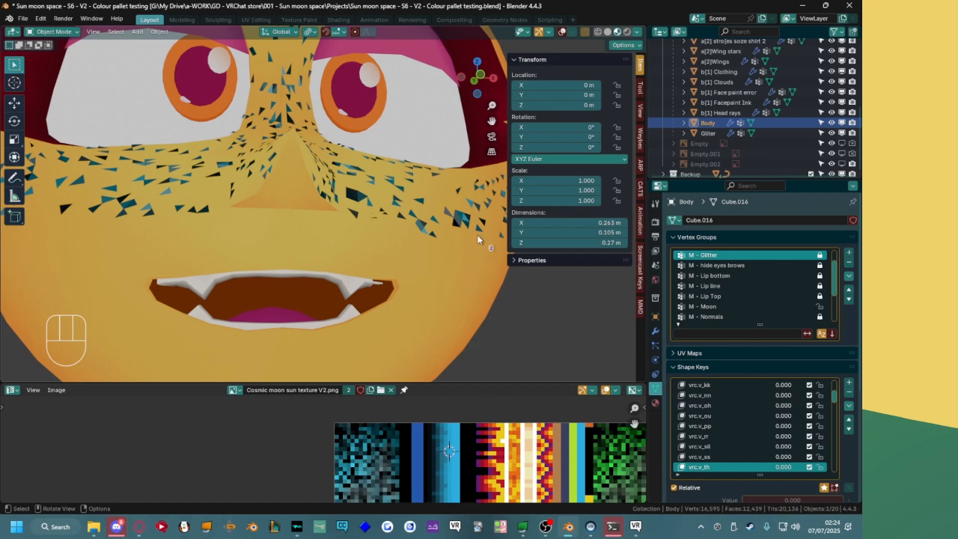
# Go back through the viseme shape keys from vrc.v_th to Basis and view the whole face.
pyautogui.press('Up')
pyautogui.press('Up')
pyautogui.press('Up')
pyautogui.press('Up')
pyautogui.press('Up')
pyautogui.press('Up')
pyautogui.press('Up')
pyautogui.press('Up')
pyautogui.press('Up')
pyautogui.press('Up')
pyautogui.press('Up')
pyautogui.press('Up')
pyautogui.press('Up')
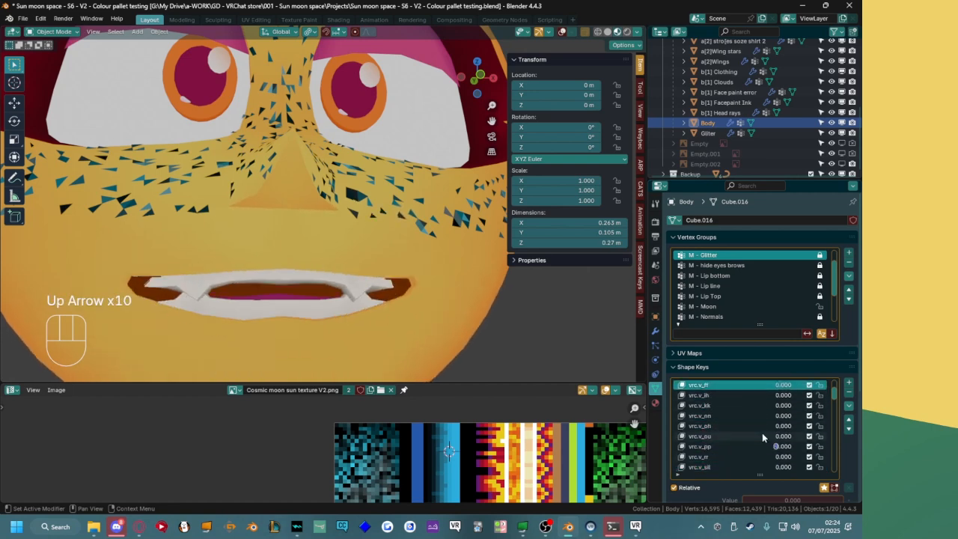
pyautogui.press('Up')
pyautogui.press('Up')
pyautogui.press('Up')
pyautogui.press('Up')
pyautogui.press('Up')
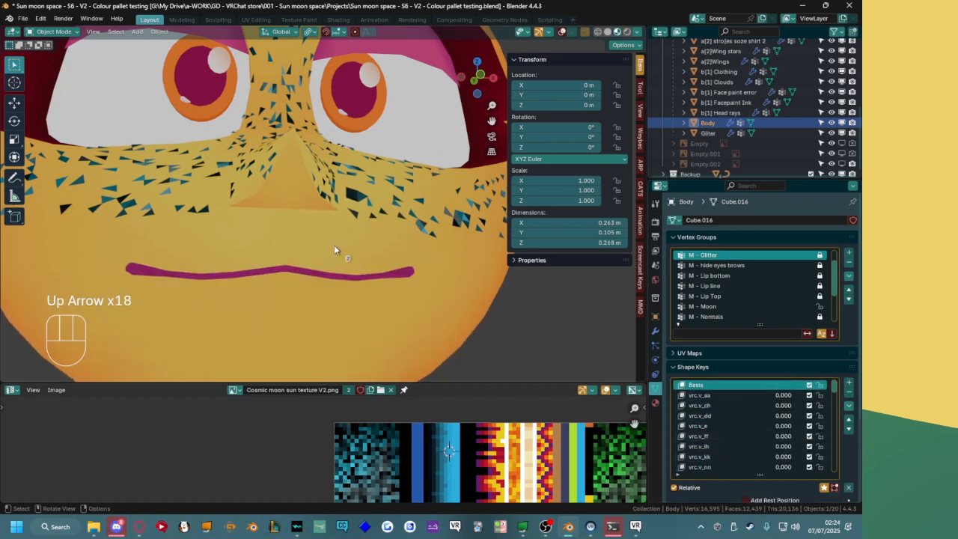
pyautogui.scroll(-2, 334, 245)
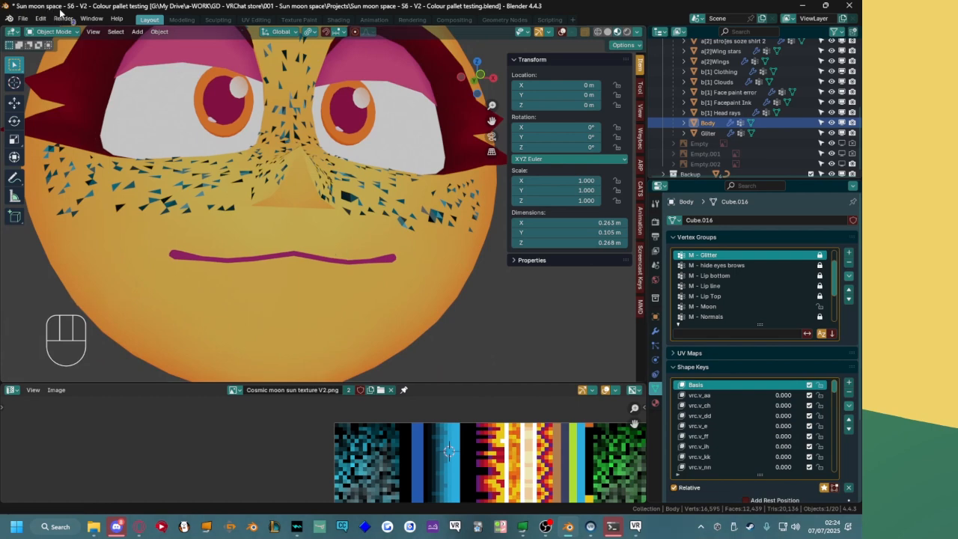
# Close the Colour pallet testing file without saving its changes.
pyautogui.click(849, 5)
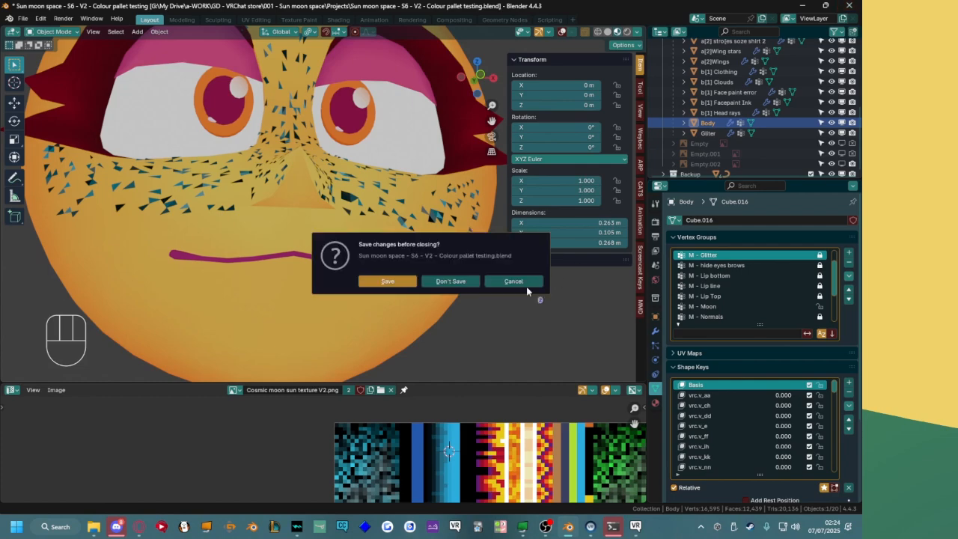
pyautogui.click(458, 284)
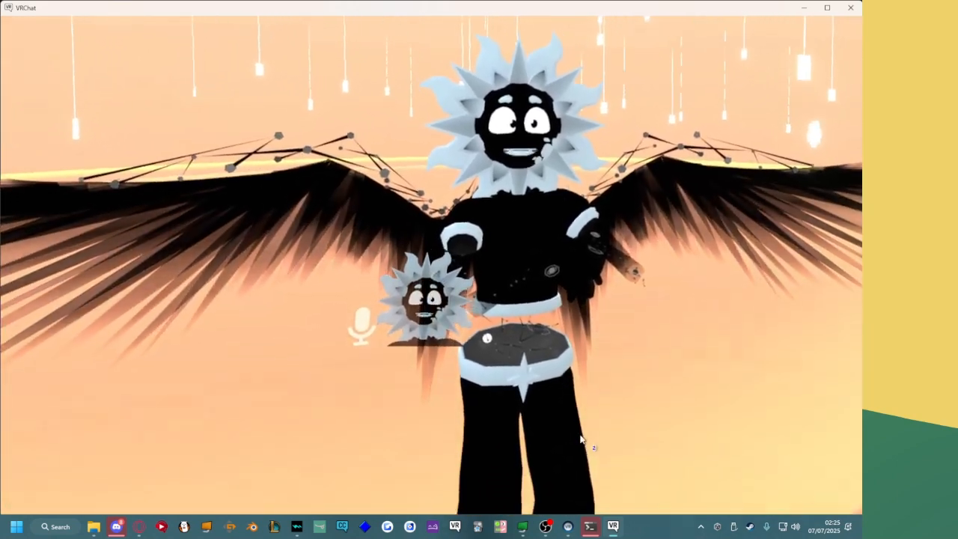
# Switch to OBS, stop the running recording and return to the avatar file in Blender.
pyautogui.click(548, 528)
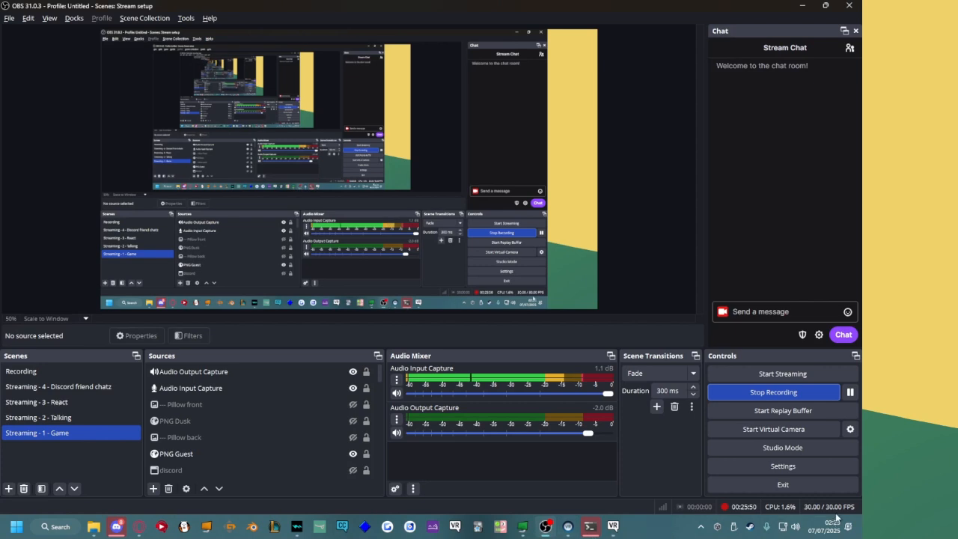
pyautogui.click(809, 395)
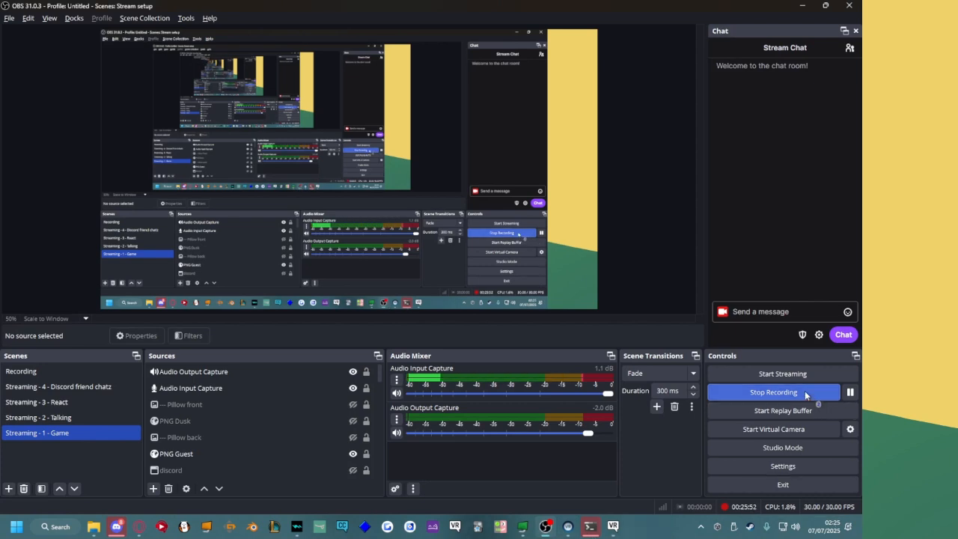
pyautogui.click(458, 271)
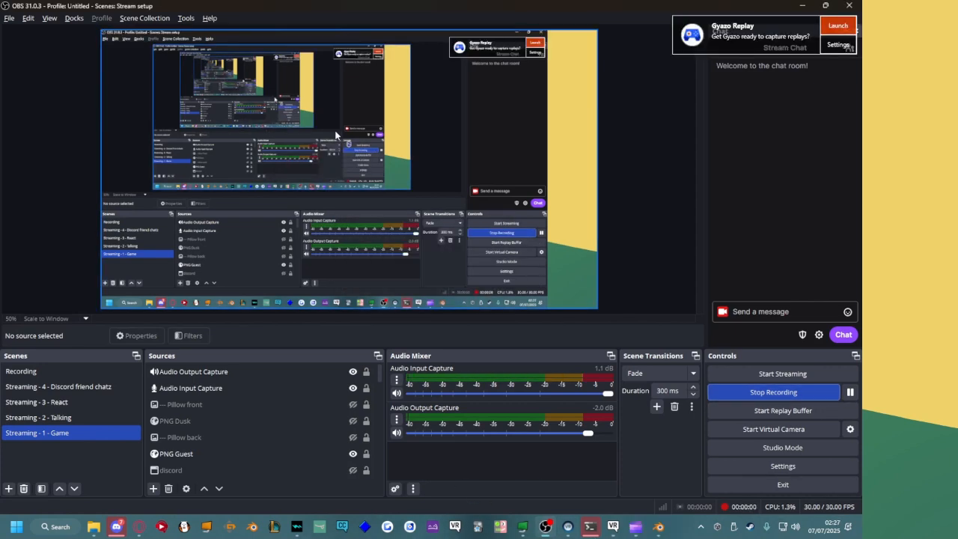
pyautogui.hotkey('alt', 'Tab')
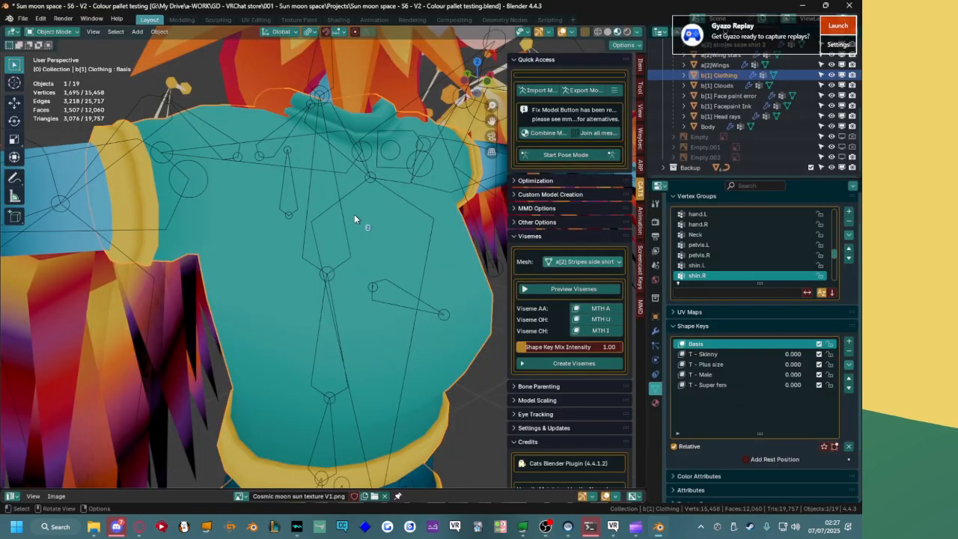
# Select the block of faces across the front chest of the b[1] Clothing mesh in Edit Mode.
pyautogui.moveTo(272, 245); pyautogui.dragTo(307, 231, button='middle')
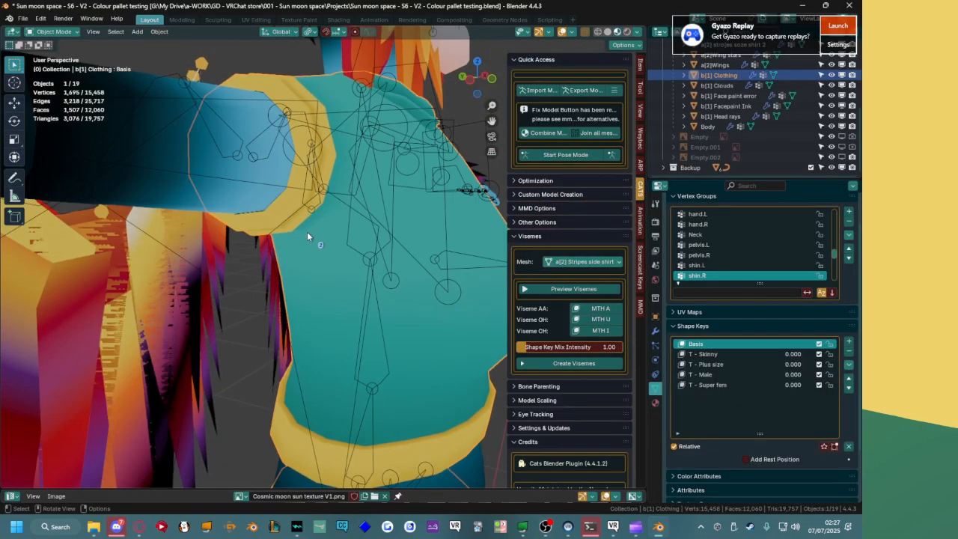
pyautogui.press('Tab')
pyautogui.moveTo(396, 224); pyautogui.dragTo(280, 244, button='middle')
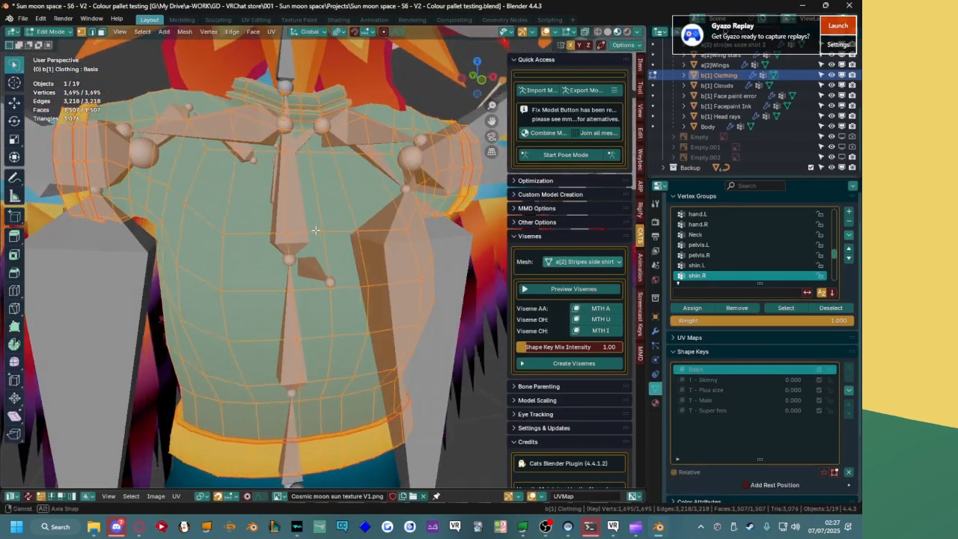
pyautogui.click(231, 233)
pyautogui.hotkey('alt', 'z')
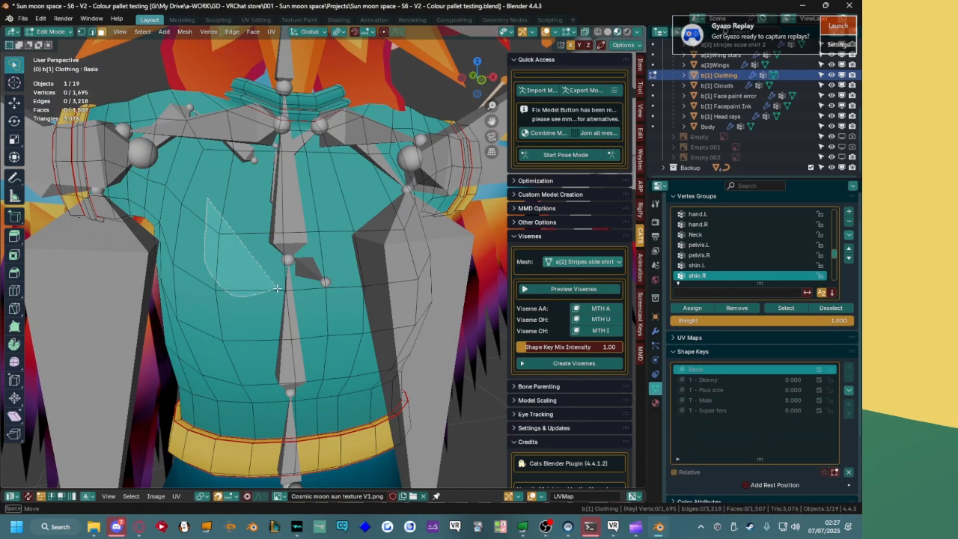
pyautogui.moveTo(277, 288)
pyautogui.mouseDown()
pyautogui.moveTo(330, 182)
pyautogui.moveTo(303, 177)
pyautogui.mouseUp()
pyautogui.moveTo(384, 260)
pyautogui.keyDown('shift'); pyautogui.mouseDown()
pyautogui.moveTo(145, 320)
pyautogui.moveTo(211, 297)
pyautogui.mouseUp(); pyautogui.keyUp('shift')
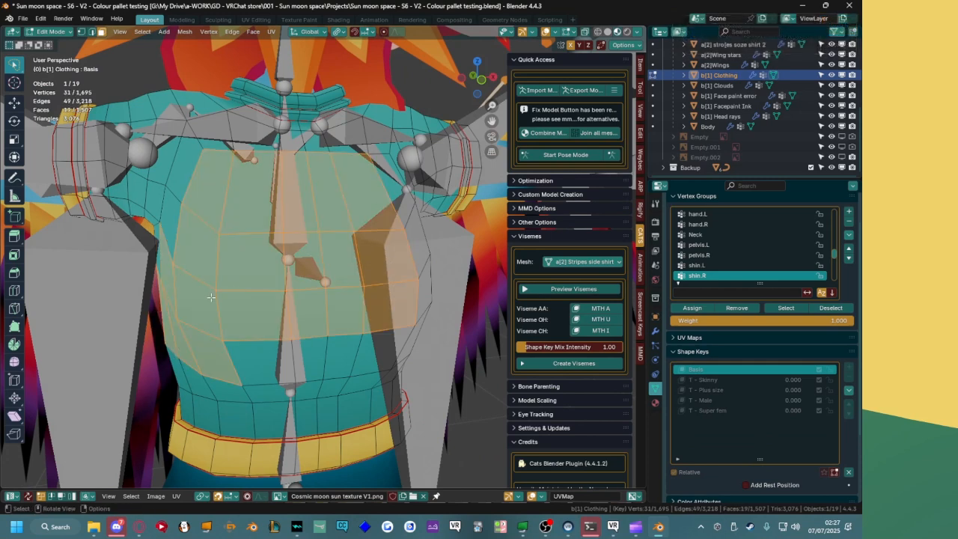
pyautogui.hotkey('ctrl', 'z')
pyautogui.keyDown('shift'); pyautogui.moveTo(374, 302); pyautogui.dragTo(372, 303); pyautogui.keyUp('shift')
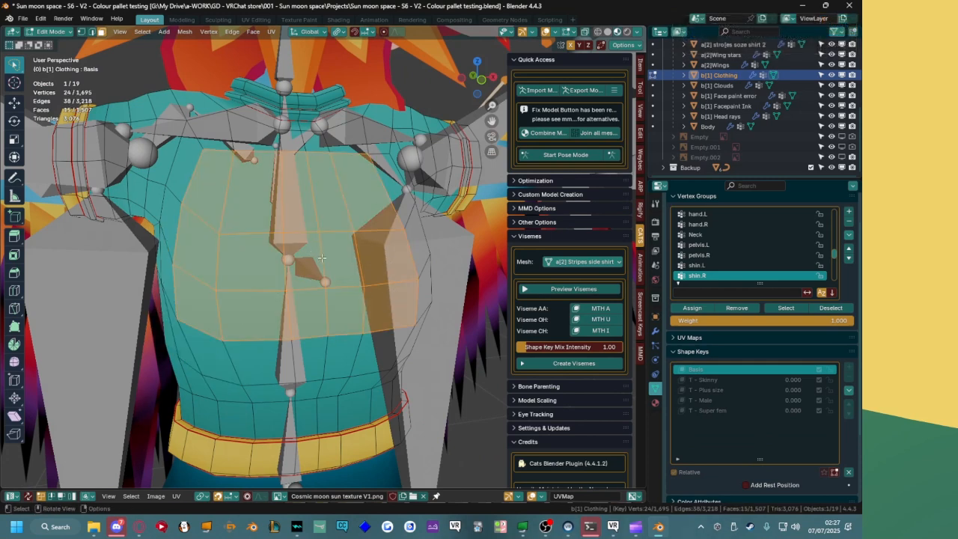
# Duplicate the selected chest faces in place and separate the copy into its own object.
pyautogui.hotkey('shift', 'd')
pyautogui.rightClick(350, 264)
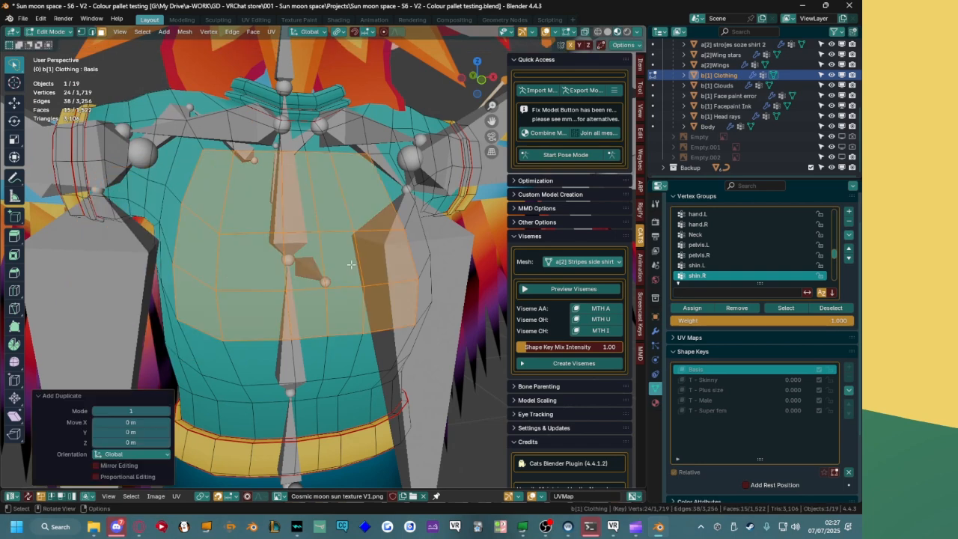
pyautogui.click(351, 266)
pyautogui.press('Tab')
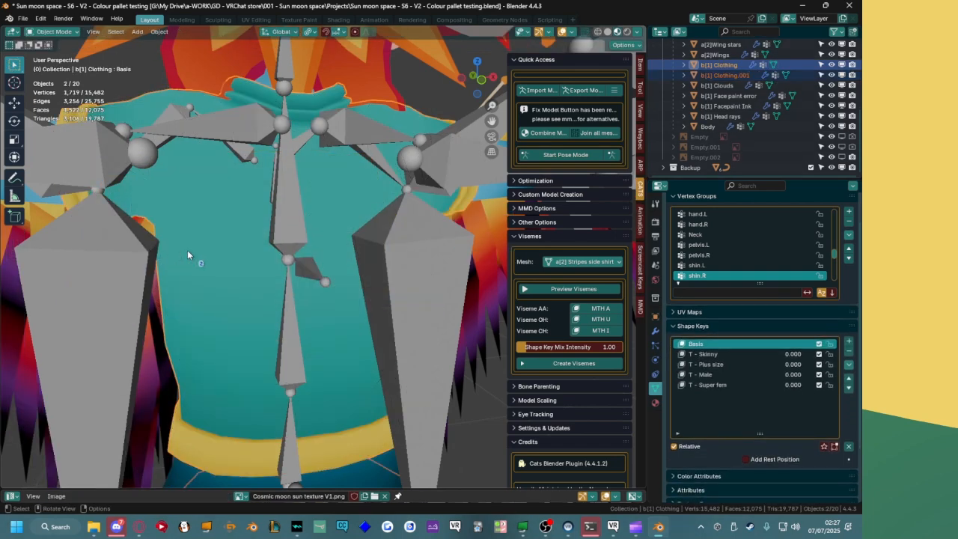
# Isolate the separated chest patch in local view and fatten all its faces outward by about 0.00073 m.
pyautogui.click(244, 262)
pyautogui.press('Tab')
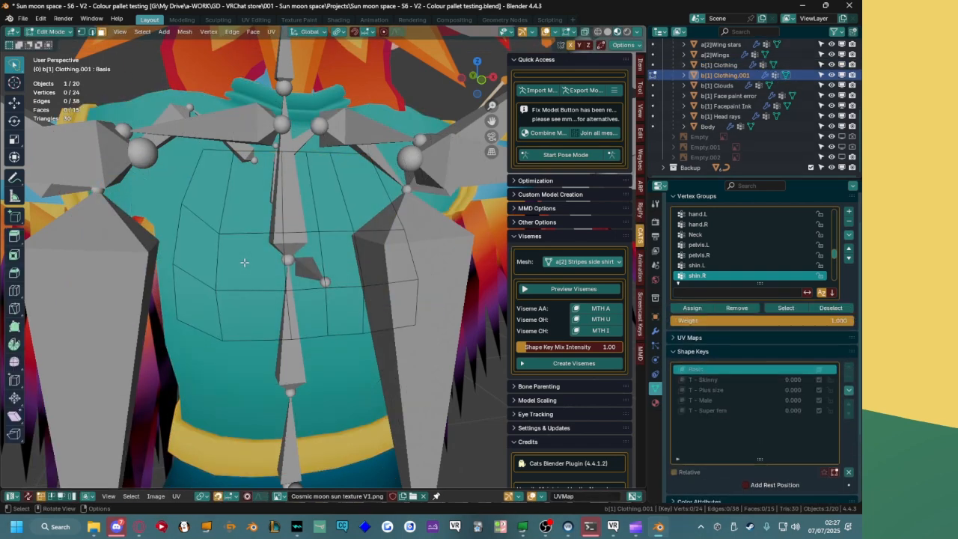
pyautogui.press('KP_Divide')
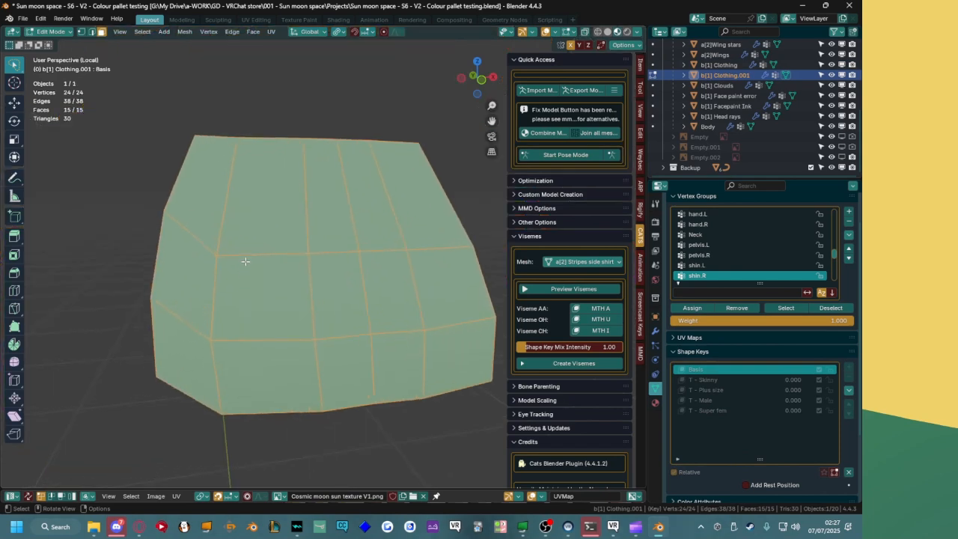
pyautogui.moveTo(337, 232); pyautogui.dragTo(379, 224, button='middle')
pyautogui.hotkey('alt', 's')
pyautogui.click(367, 227)
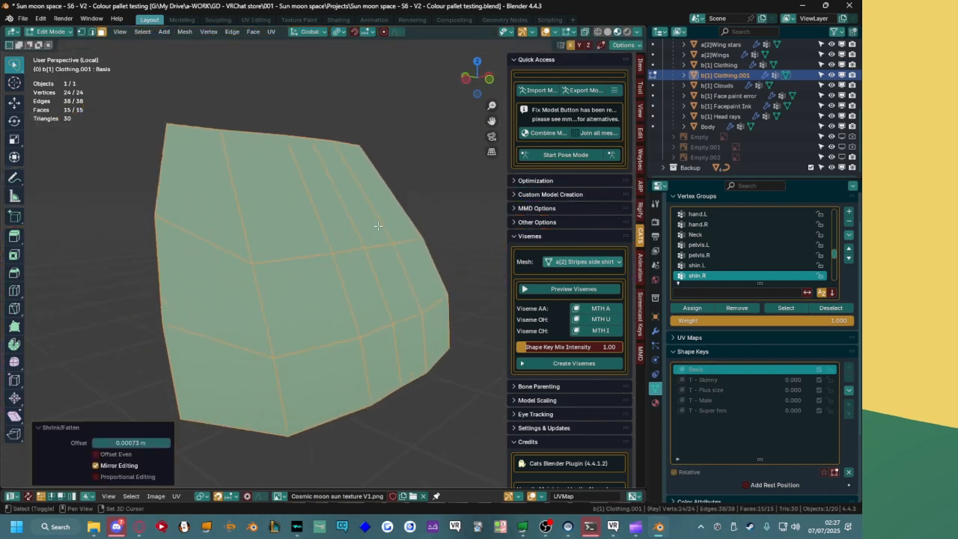
pyautogui.press('q')
pyautogui.press('Escape')
# Subdivide the whole chest patch four times with one cut each to get a dense grid.
pyautogui.rightClick(286, 222)
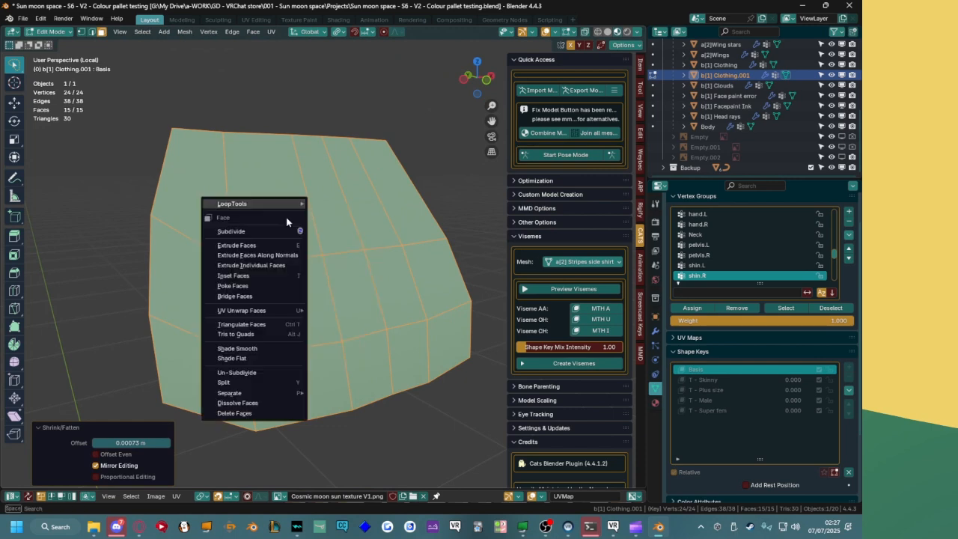
pyautogui.click(269, 231)
pyautogui.rightClick(268, 230)
pyautogui.click(269, 231)
pyautogui.rightClick(269, 231)
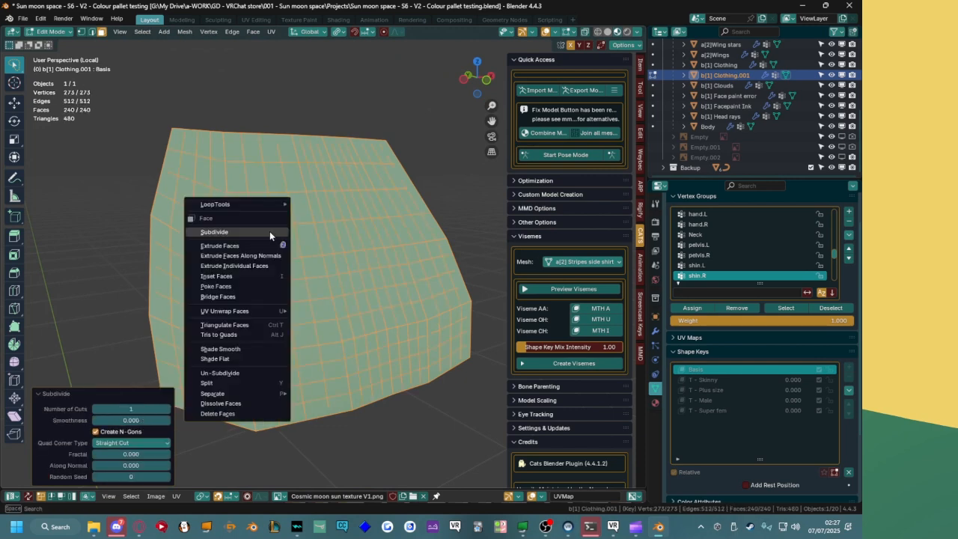
pyautogui.click(269, 231)
pyautogui.moveTo(269, 231); pyautogui.dragTo(304, 239, button='middle')
pyautogui.rightClick(253, 236)
pyautogui.click(252, 237)
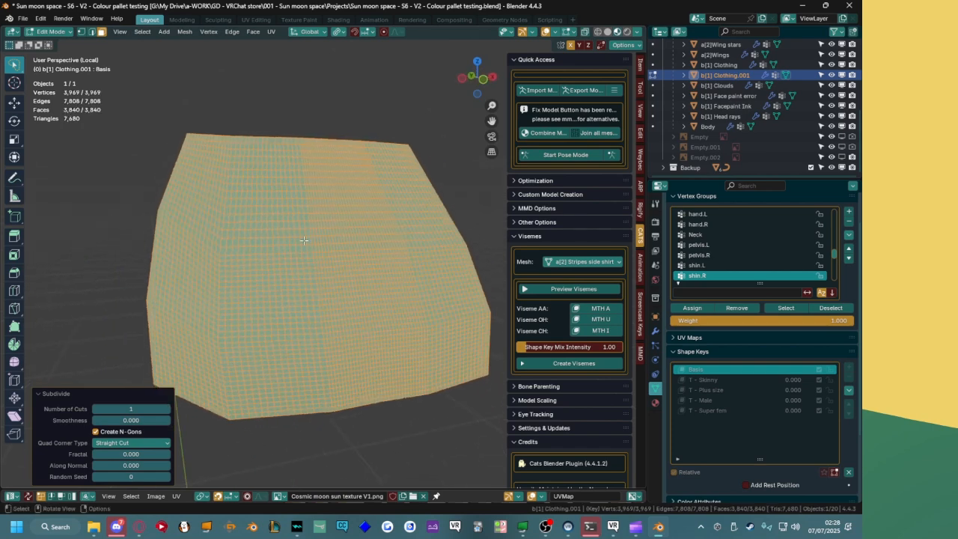
pyautogui.press('q')
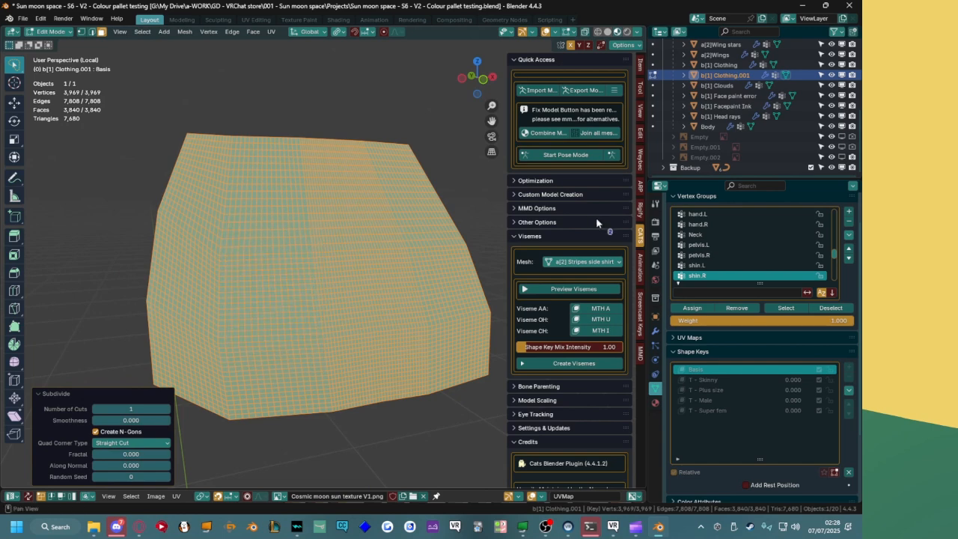
pyautogui.hotkey('ctrl', 'z')
pyautogui.rightClick(349, 225)
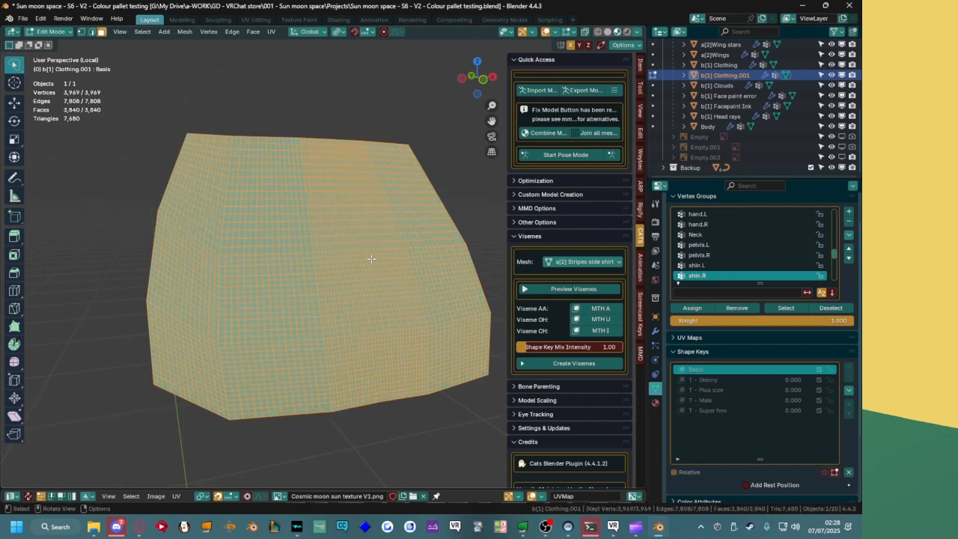
pyautogui.rightClick(359, 253)
# Try a random selection of the patch's square faces, reducing the ratio to 0.143.
pyautogui.click(316, 99)
pyautogui.press('q')
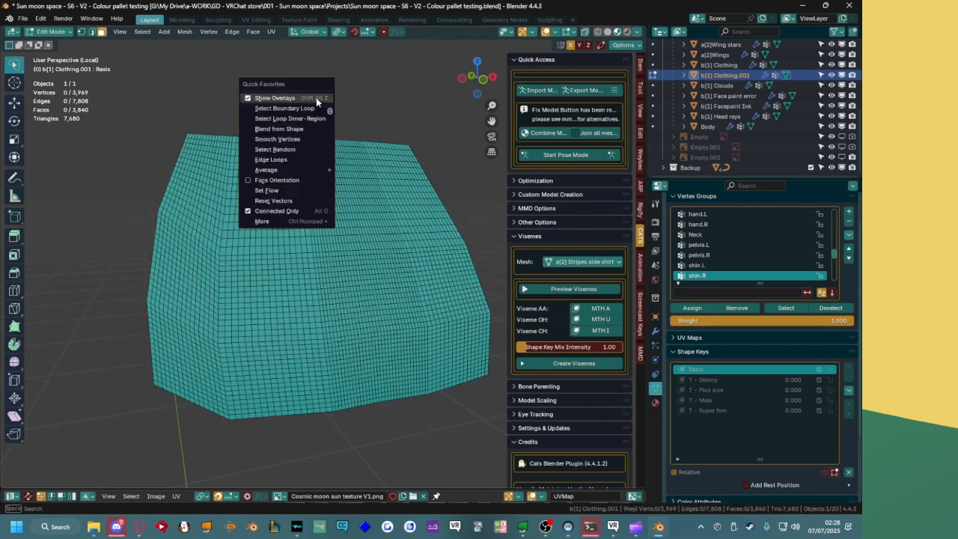
pyautogui.click(284, 149)
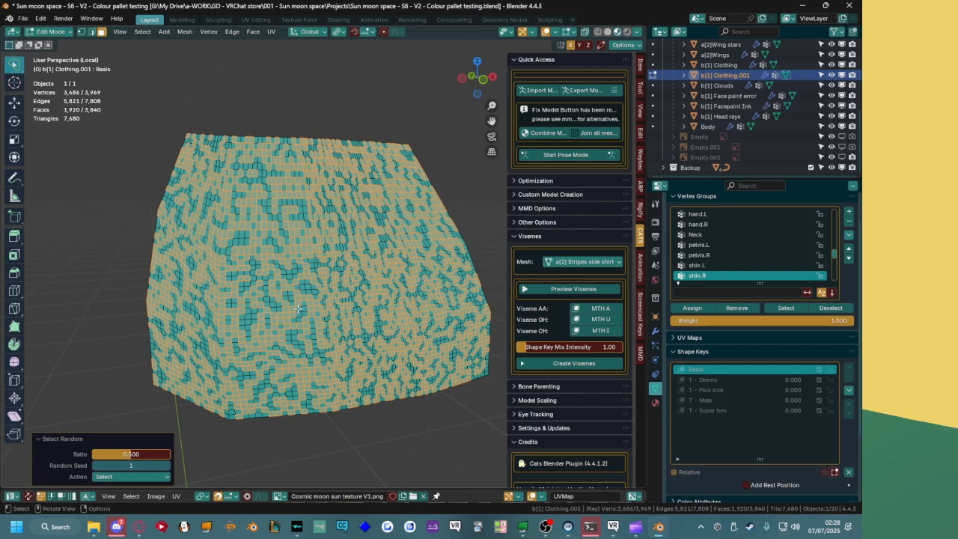
pyautogui.click(358, 447)
pyautogui.press('2')
pyautogui.press('q')
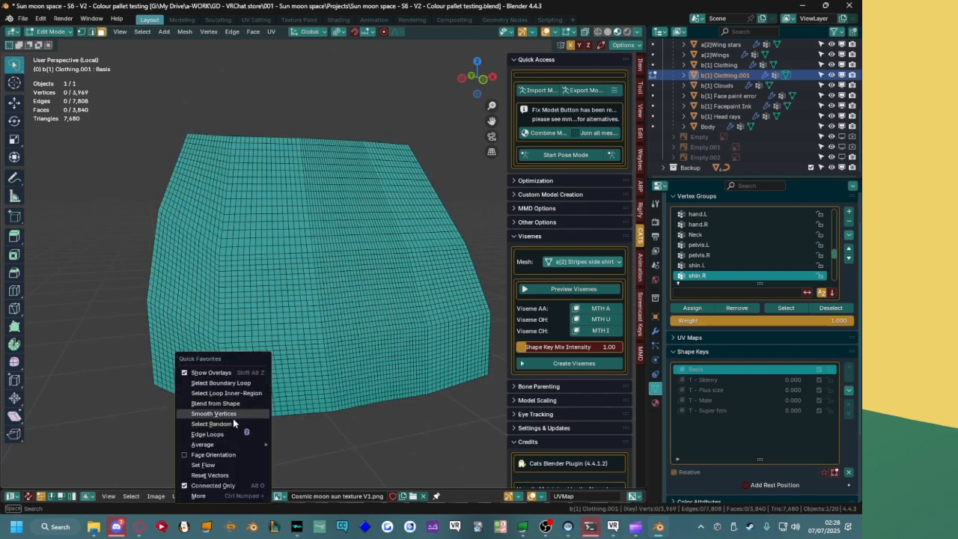
pyautogui.click(228, 424)
pyautogui.moveTo(125, 453); pyautogui.dragTo(107, 454)
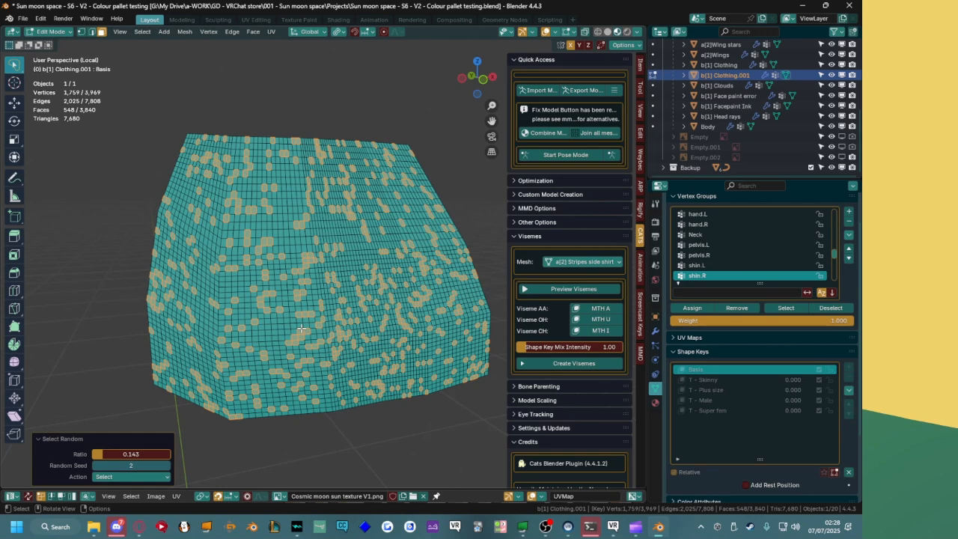
# Triangulate the whole chest patch and randomly select its triangles at a ratio of 0.091.
pyautogui.press('a')
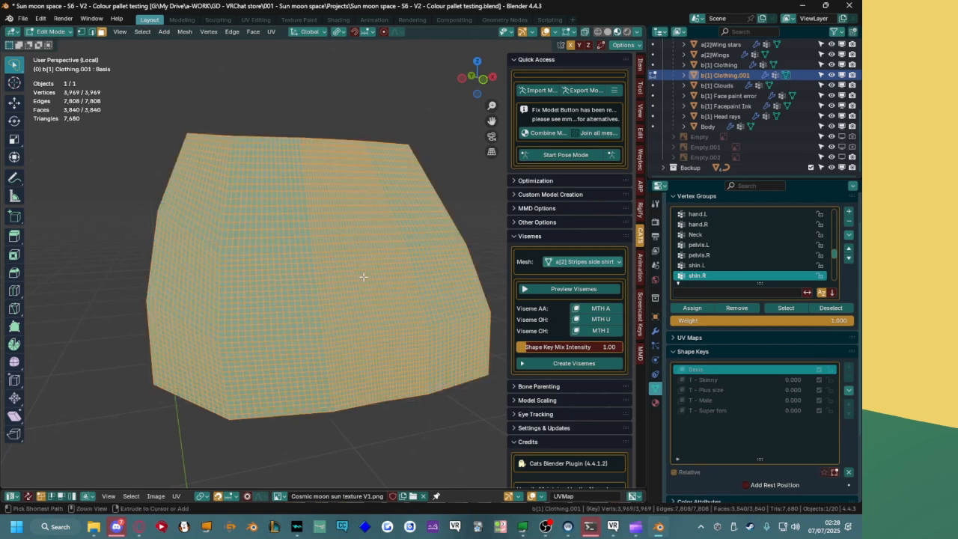
pyautogui.click(439, 423)
pyautogui.press('q')
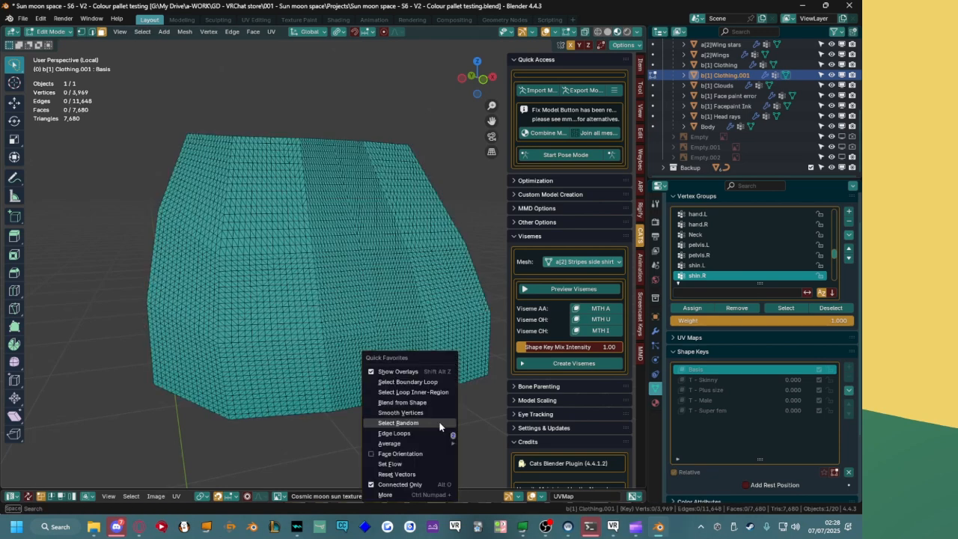
pyautogui.click(415, 423)
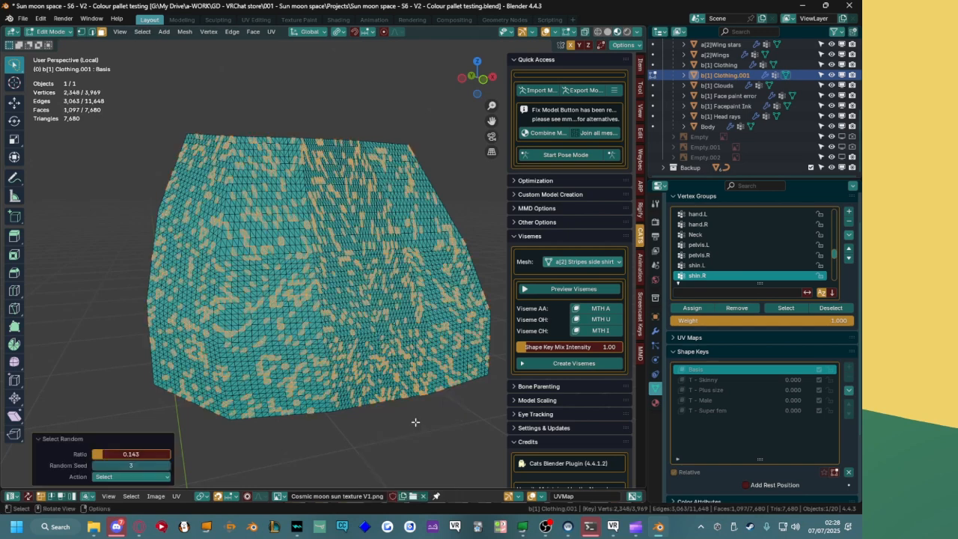
pyautogui.moveTo(128, 451); pyautogui.dragTo(99, 452)
# Separate the randomly selected triangles into their own object and return to Object Mode.
pyautogui.press('p')
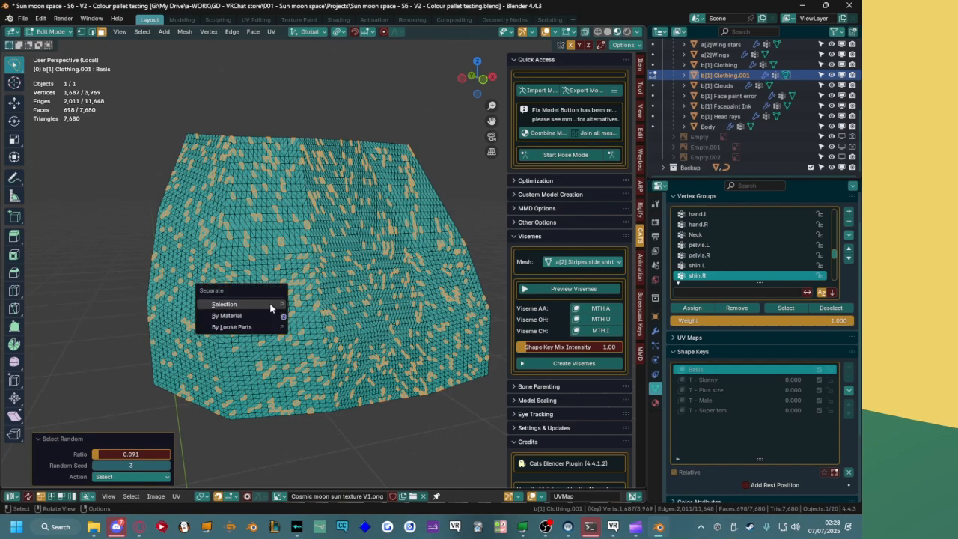
pyautogui.click(270, 305)
pyautogui.press('Tab')
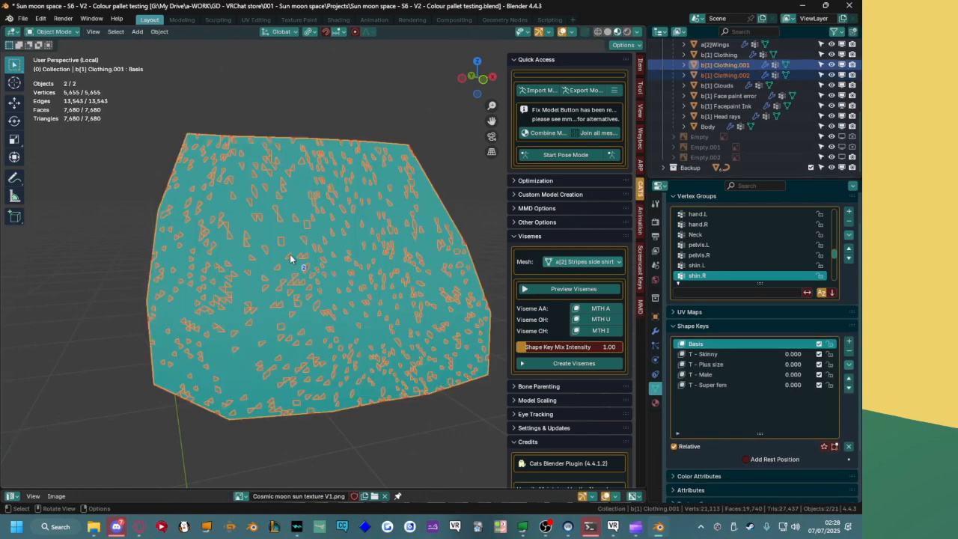
# Delete the leftover solid chest patch so that only the scattered glitter triangles are kept.
pyautogui.scroll(6, 252, 227)
pyautogui.scroll(-6, 223, 221)
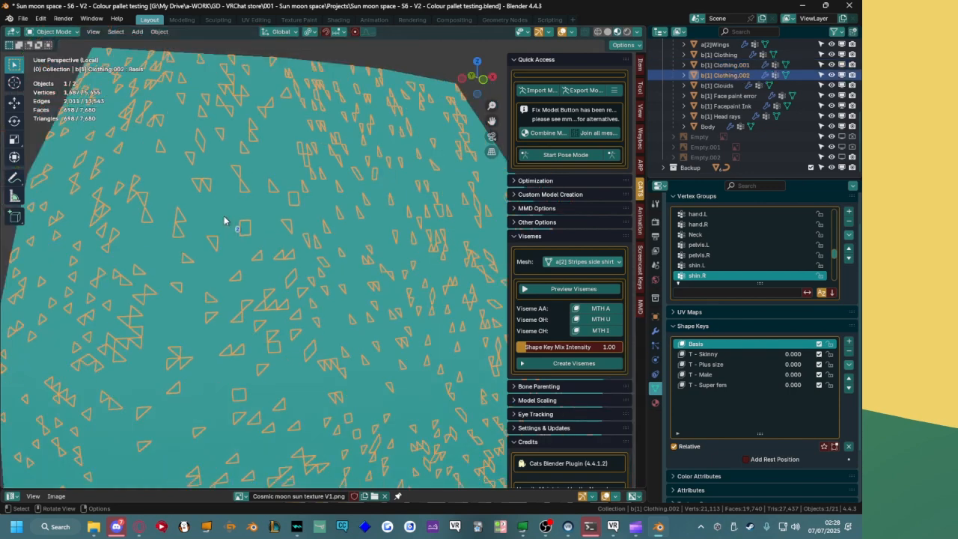
pyautogui.click(258, 225)
pyautogui.press('x')
pyautogui.click(237, 217)
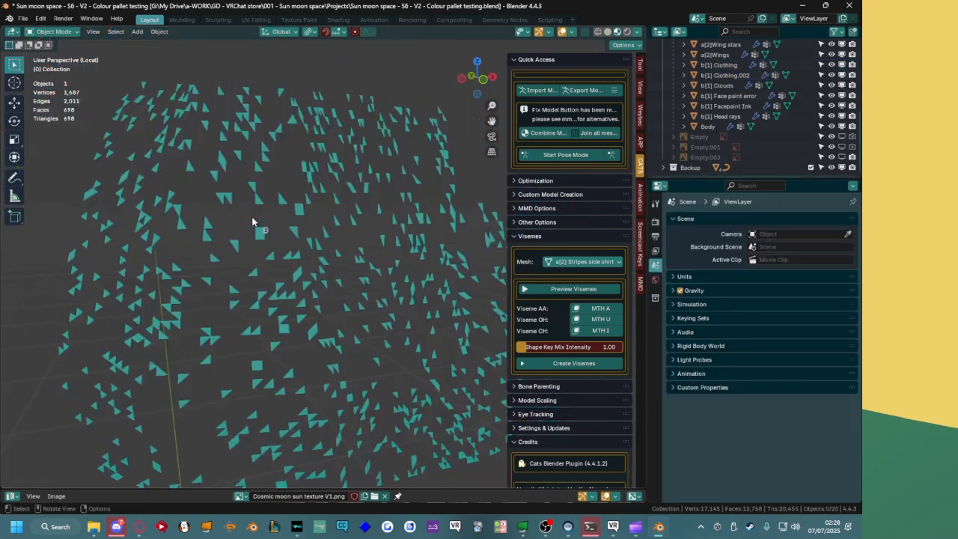
# Mark all edges of the scattered triangles in b[1] Clothing.002 as seams.
pyautogui.click(262, 246)
pyautogui.press('Tab')
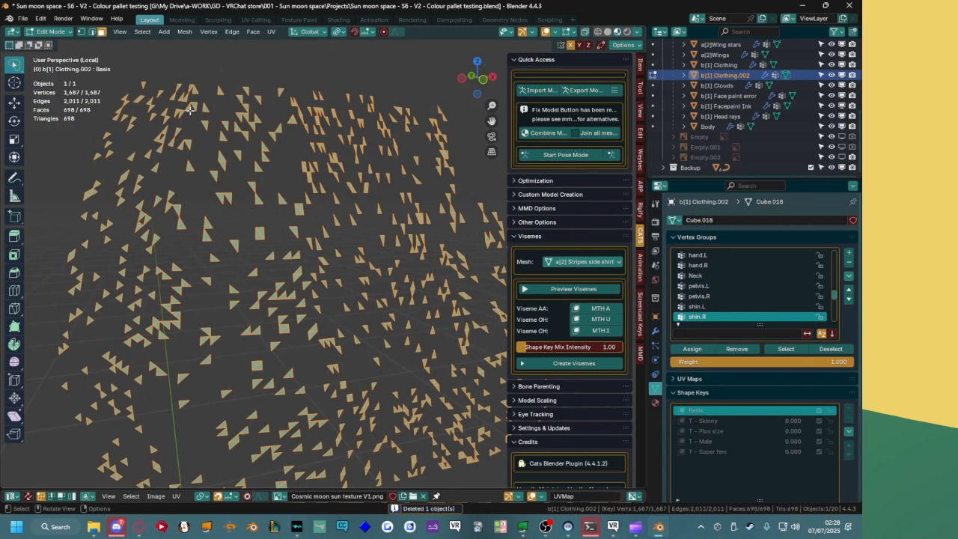
pyautogui.hotkey('ctrl', 'e')
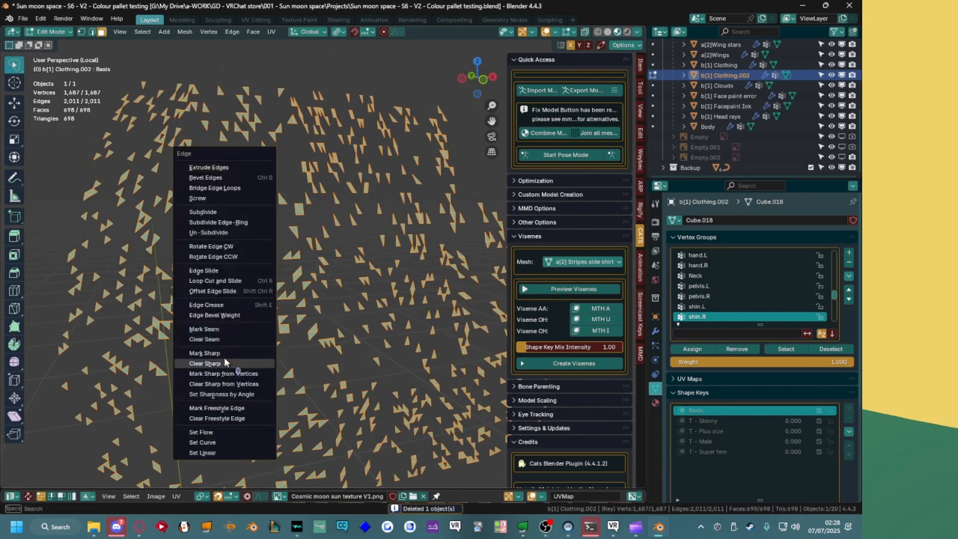
pyautogui.click(234, 339)
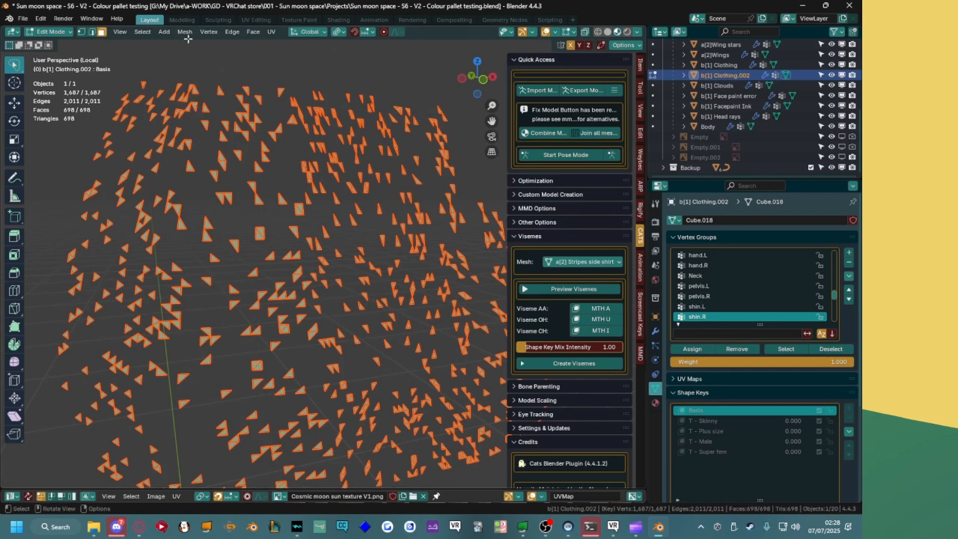
# Split all the glitter triangles apart with Faces & Edges by Vertices.
pyautogui.click(185, 32)
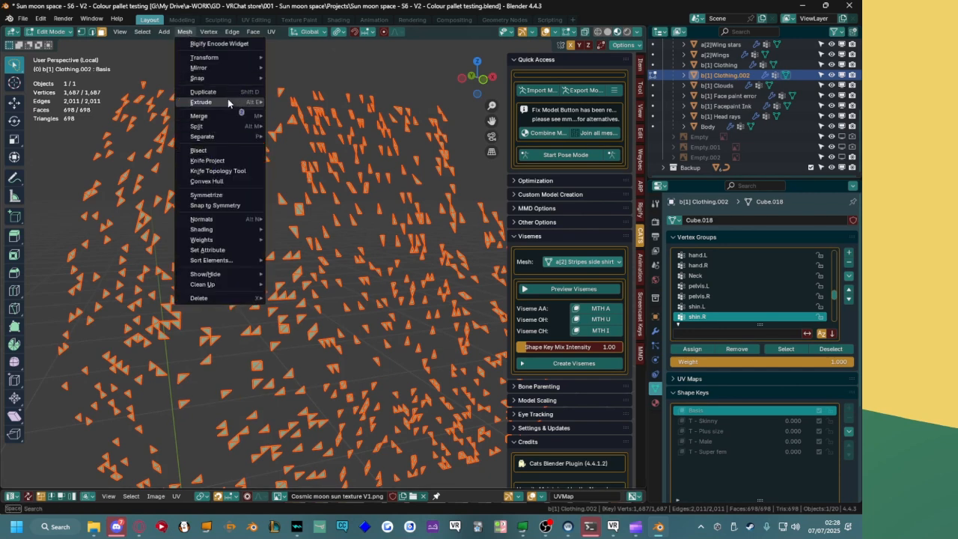
pyautogui.moveTo(222, 122)
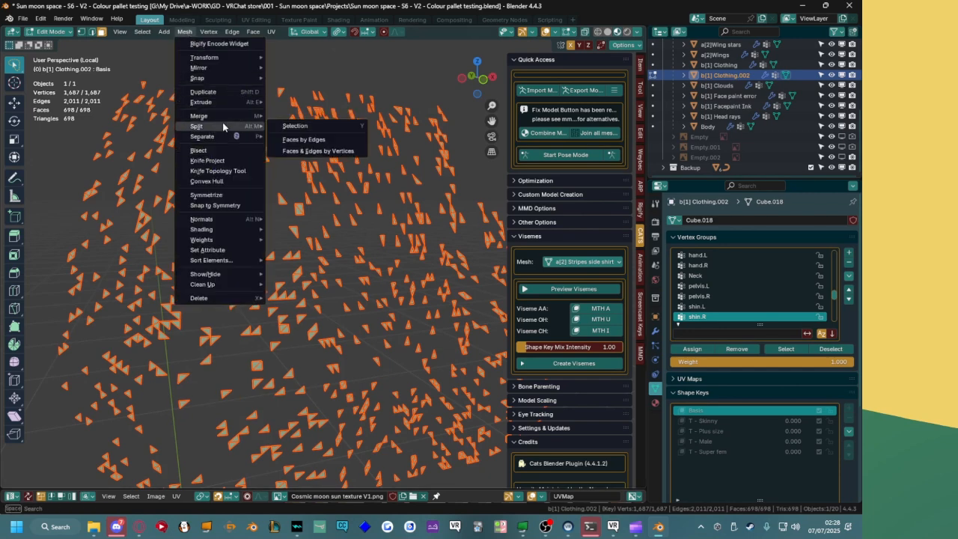
pyautogui.click(320, 149)
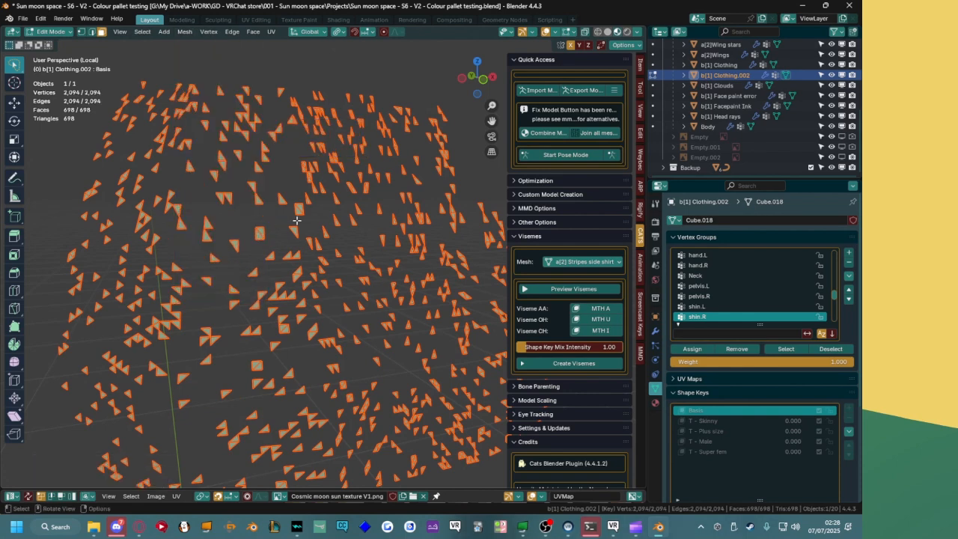
# Subdivide all the separate glitter triangles with one cut.
pyautogui.scroll(4, 173, 149)
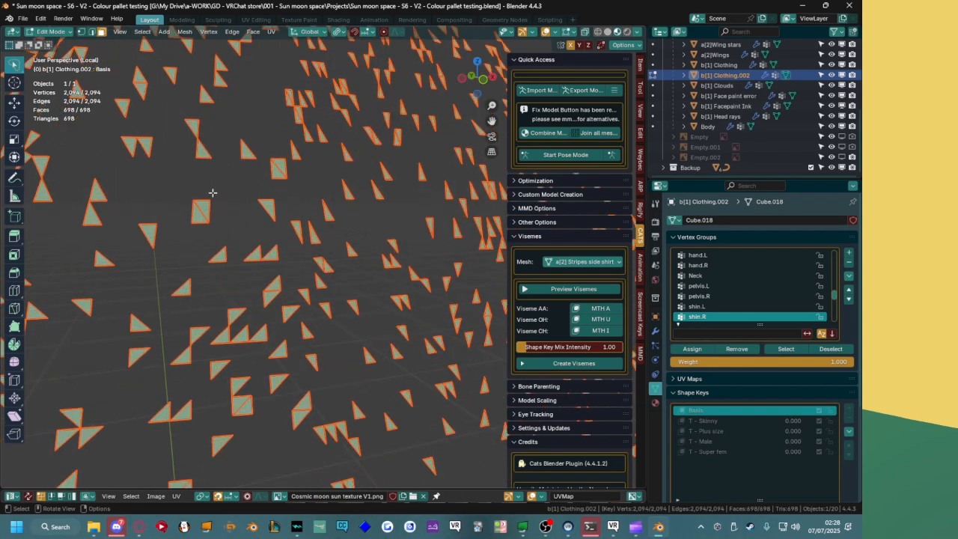
pyautogui.hotkey('ctrl', 'f')
pyautogui.click(201, 52)
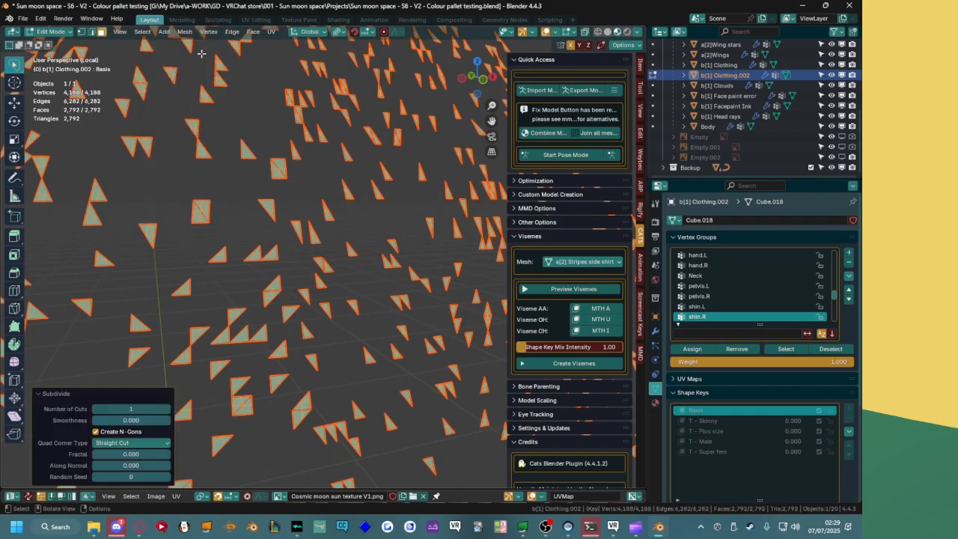
pyautogui.scroll(-3, 279, 140)
pyautogui.moveTo(281, 219); pyautogui.dragTo(333, 281, button='middle')
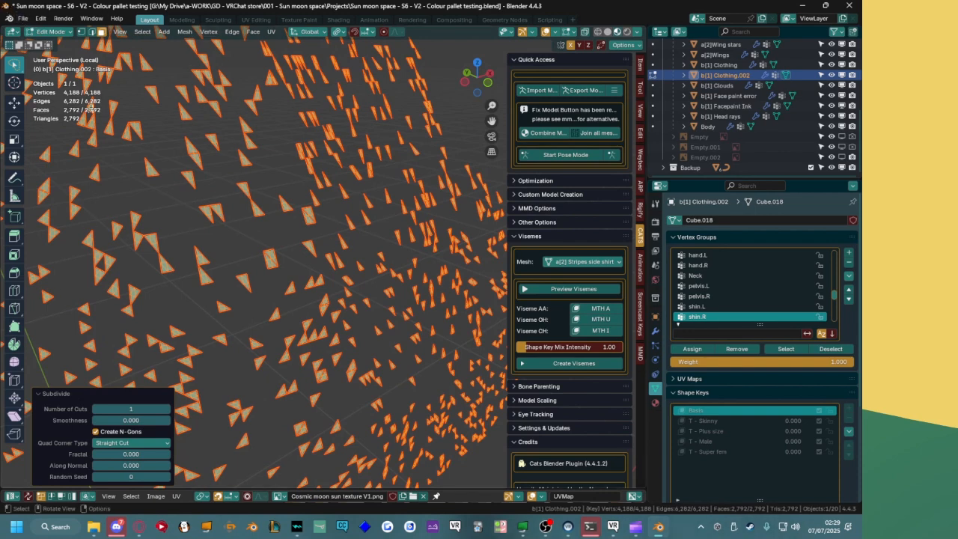
# Try reshaping all the subdivided glitter triangles into round pieces with LoopTools Circle and inspect them up close.
pyautogui.rightClick(272, 196)
pyautogui.press('Escape')
pyautogui.rightClick(240, 163)
pyautogui.moveTo(252, 134)
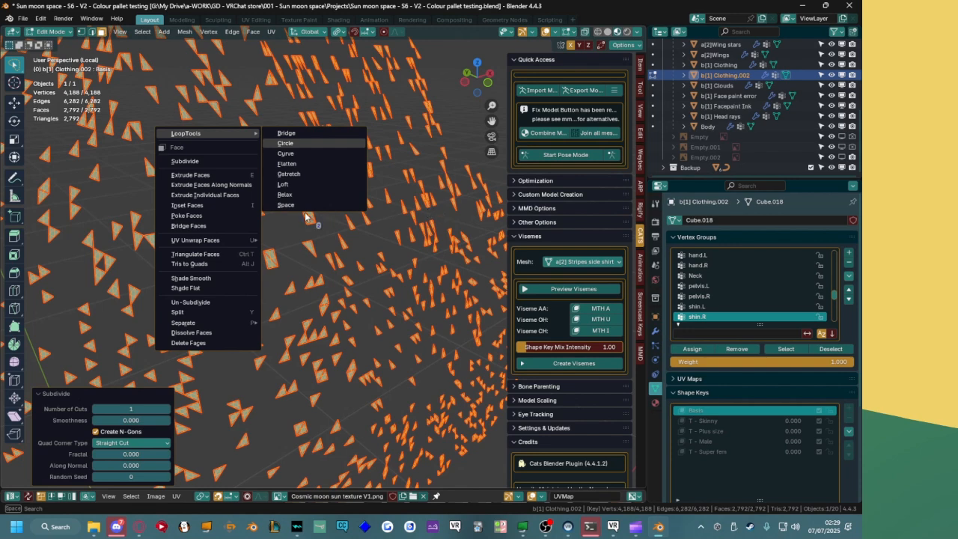
pyautogui.press('Return')
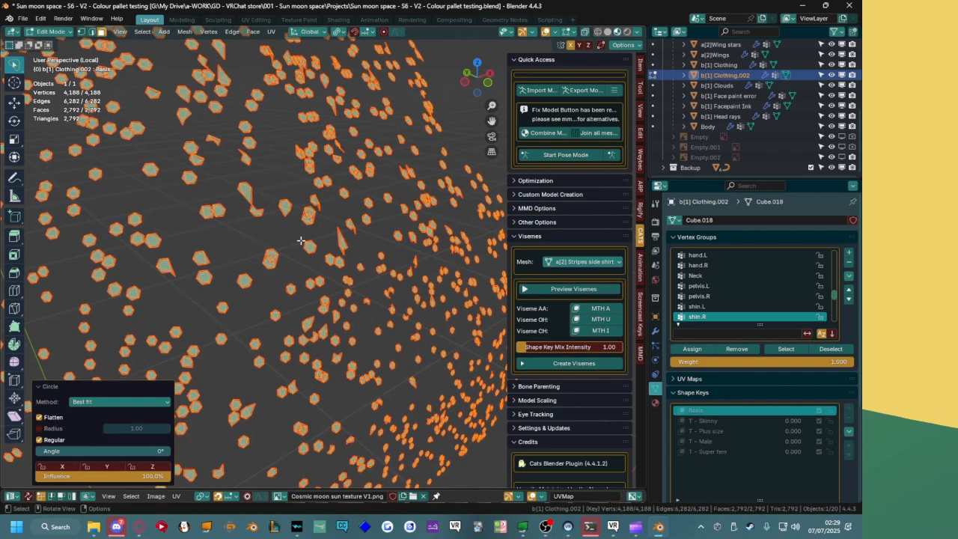
pyautogui.scroll(-5, 310, 200)
pyautogui.moveTo(346, 205); pyautogui.dragTo(308, 204, button='middle')
pyautogui.scroll(5, 300, 217)
pyautogui.scroll(4, 301, 216)
pyautogui.click(298, 199)
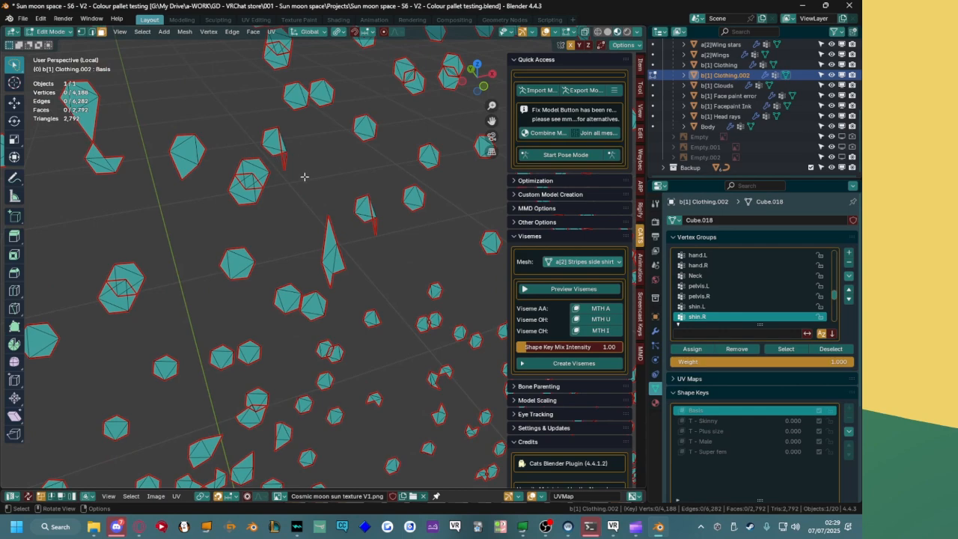
pyautogui.moveTo(304, 177); pyautogui.dragTo(283, 194, button='middle')
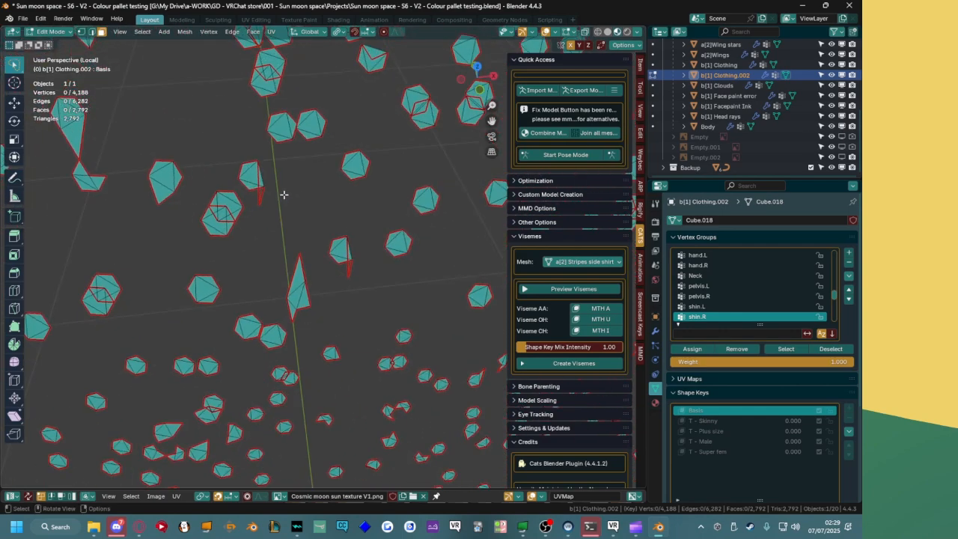
# Turn off X mirror symmetry and reshape the restored glitter triangles into hexagons with LoopTools Circle.
pyautogui.scroll(-7, 268, 157)
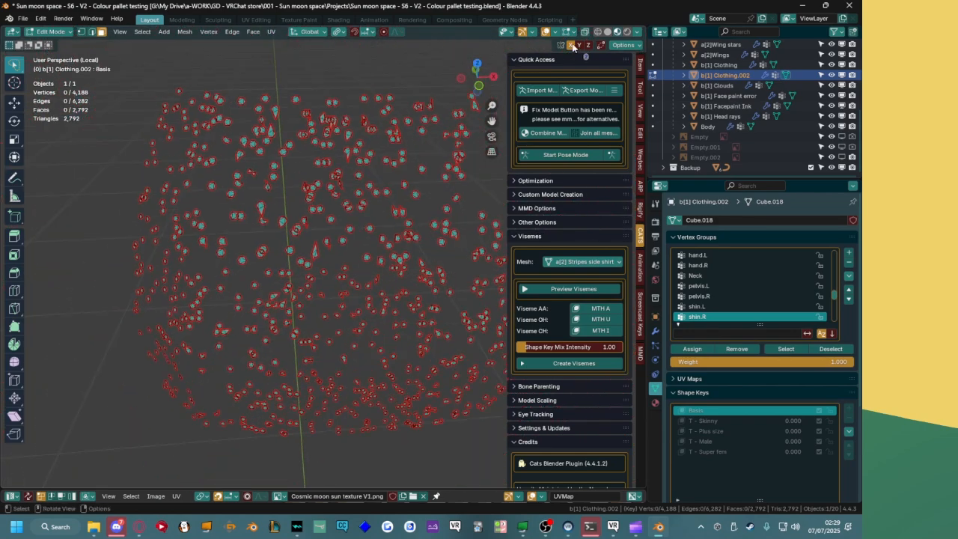
pyautogui.moveTo(372, 207); pyautogui.dragTo(311, 178, button='middle')
pyautogui.scroll(4, 271, 181)
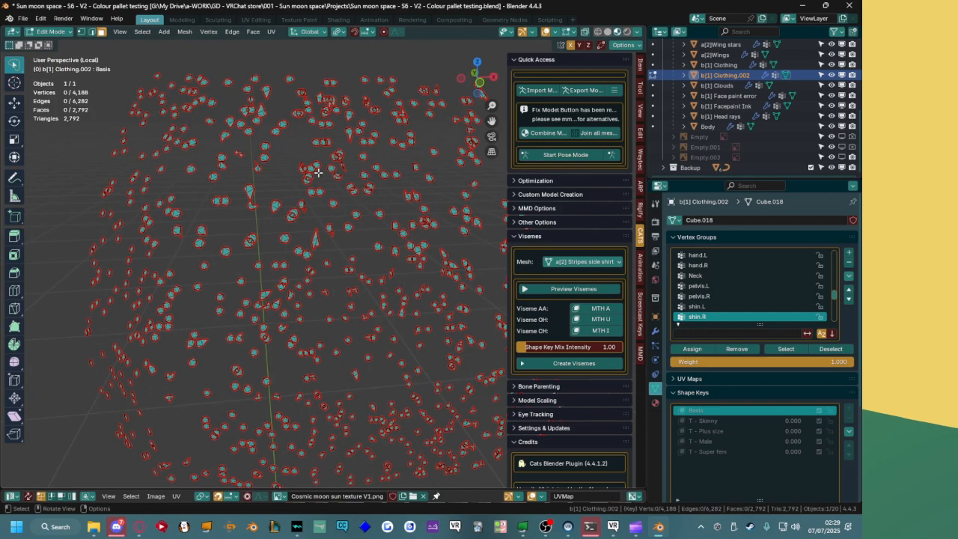
pyautogui.moveTo(317, 172); pyautogui.dragTo(367, 186, button='middle')
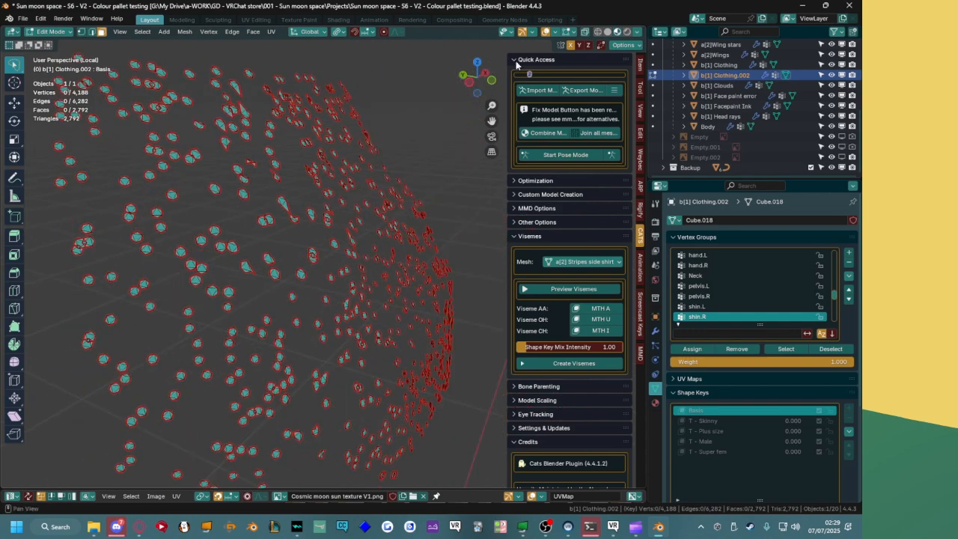
pyautogui.moveTo(422, 97); pyautogui.dragTo(276, 138, button='middle')
pyautogui.press('a')
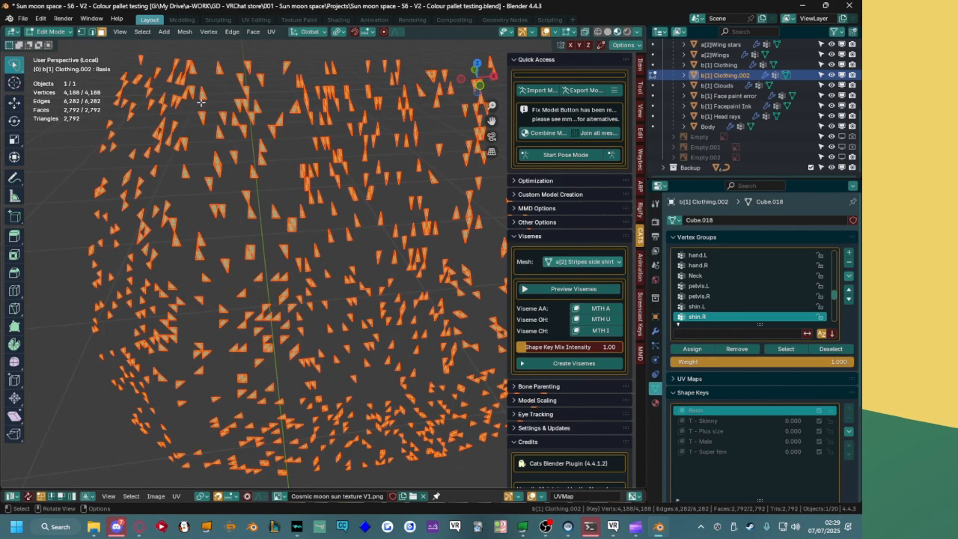
pyautogui.rightClick(254, 155)
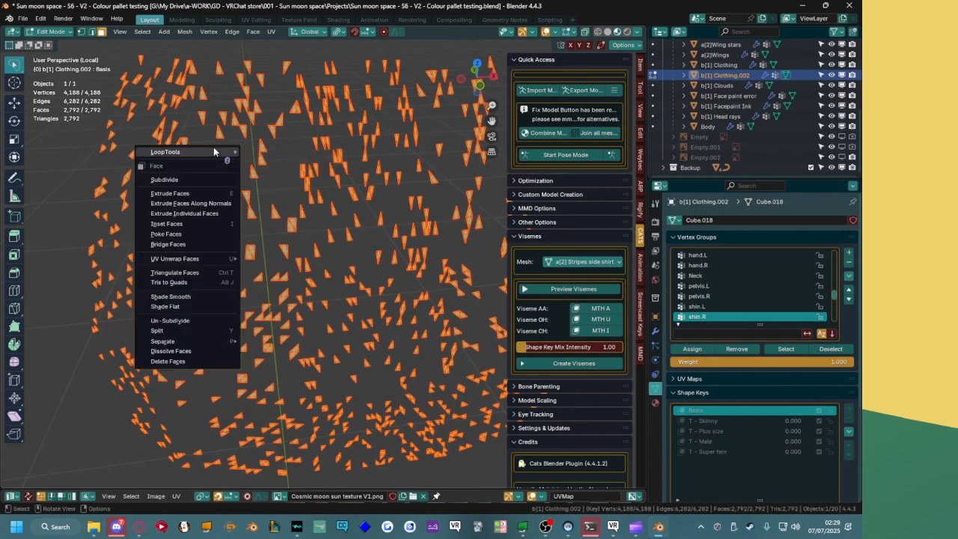
pyautogui.click(256, 160)
pyautogui.moveTo(321, 214); pyautogui.dragTo(417, 453, button='middle')
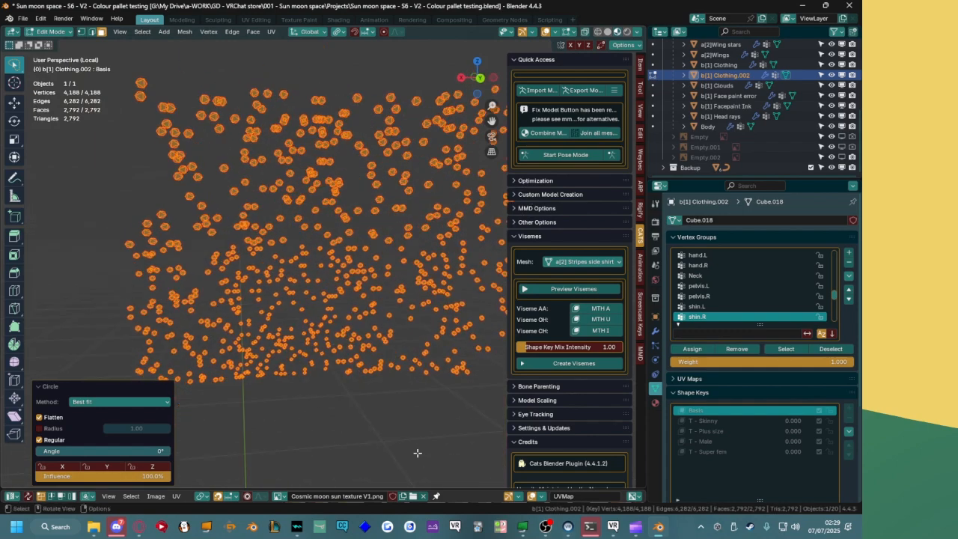
# Set the pivot point to individual origins and scale every glitter hexagon slightly down in place.
pyautogui.moveTo(226, 256); pyautogui.dragTo(350, 217, button='middle')
pyautogui.scroll(-4, 344, 237)
pyautogui.scroll(4, 321, 231)
pyautogui.hotkey('ctrl', 'z')
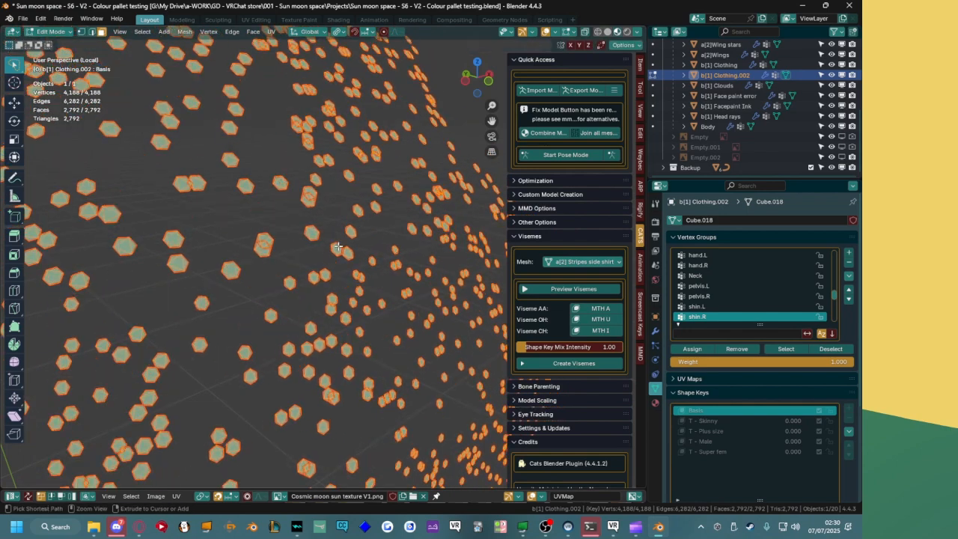
pyautogui.press('.')
pyautogui.click(360, 190)
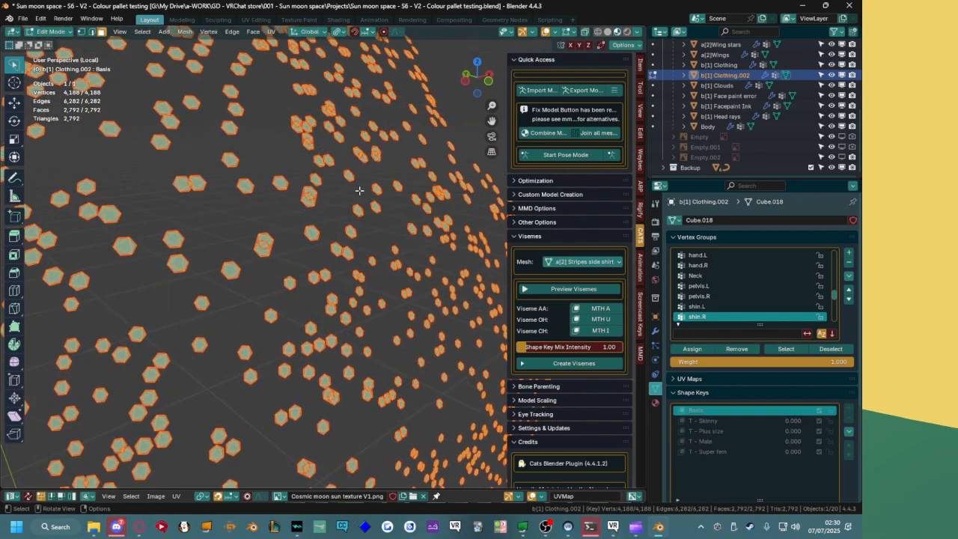
pyautogui.press('s')
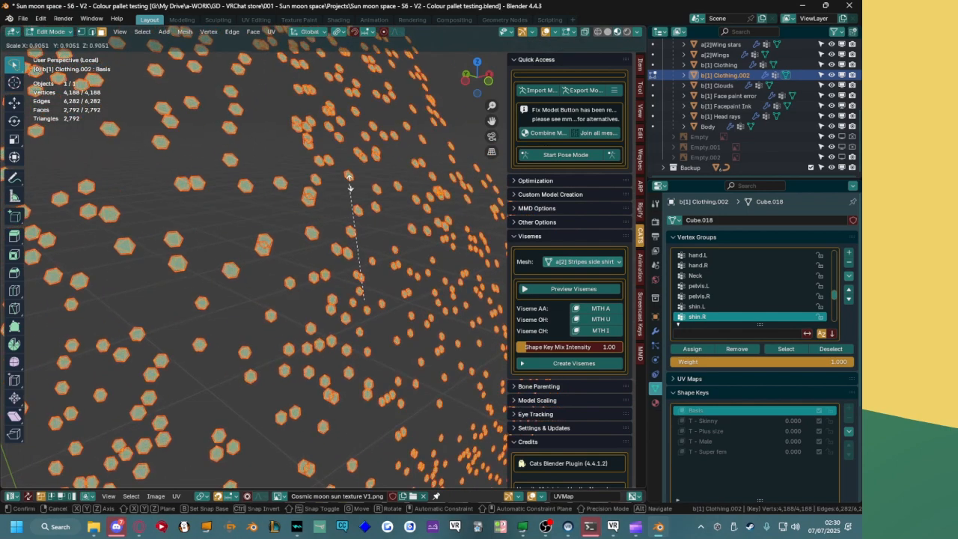
pyautogui.click(349, 183)
# Try different sizes for the glitter hexagons and scale them all in place to 0.675.
pyautogui.scroll(-7, 349, 182)
pyautogui.moveTo(350, 182); pyautogui.dragTo(303, 193, button='middle')
pyautogui.scroll(5, 305, 193)
pyautogui.press('s')
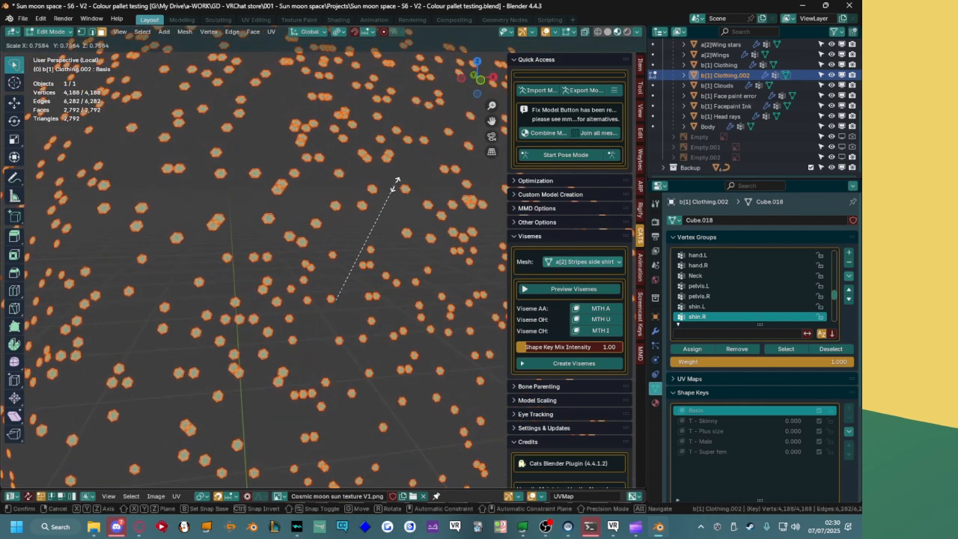
pyautogui.click(379, 220)
pyautogui.press('s')
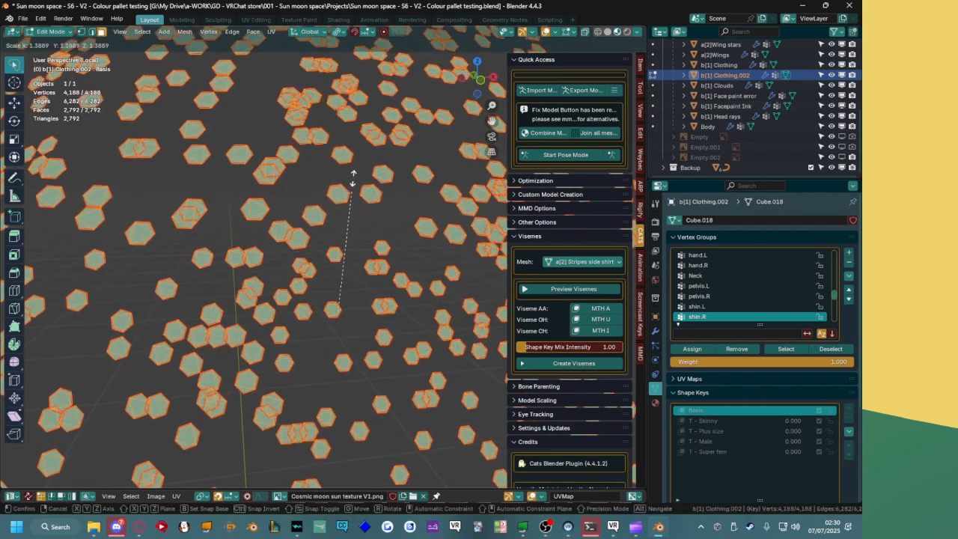
pyautogui.click(363, 79)
pyautogui.hotkey('ctrl', 'z')
pyautogui.press('s')
pyautogui.click(347, 176)
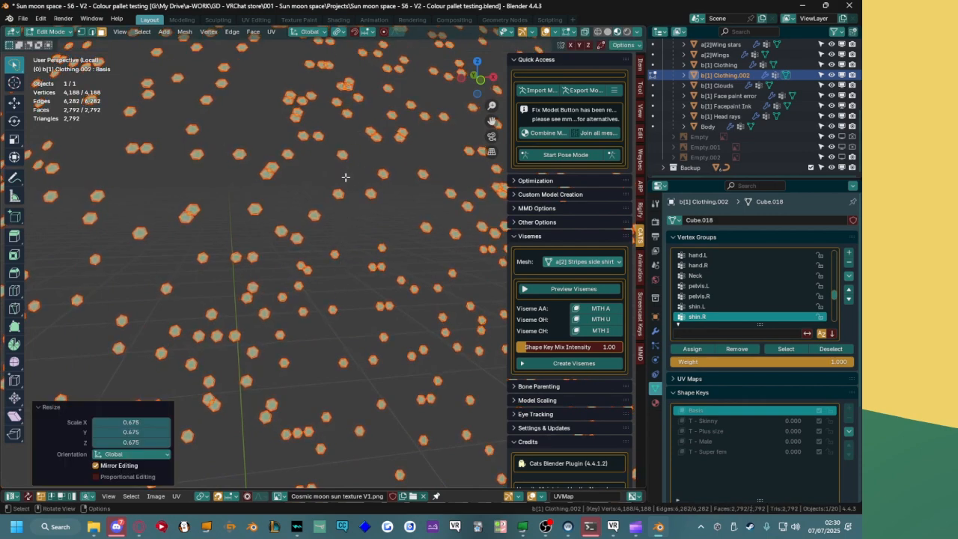
# Leave Edit Mode, deselect the glitter mesh and examine the size and spread of its pieces from several angles.
pyautogui.scroll(-4, 346, 176)
pyautogui.press('Tab')
pyautogui.moveTo(346, 175); pyautogui.dragTo(318, 165, button='middle')
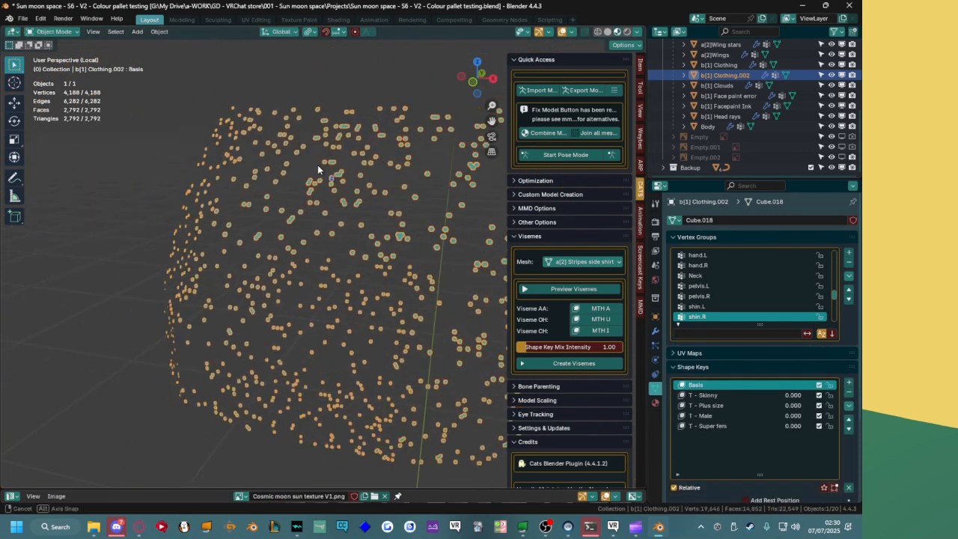
pyautogui.scroll(-4, 297, 176)
pyautogui.click(197, 231)
pyautogui.scroll(4, 355, 226)
pyautogui.moveTo(219, 236); pyautogui.dragTo(318, 247, button='middle')
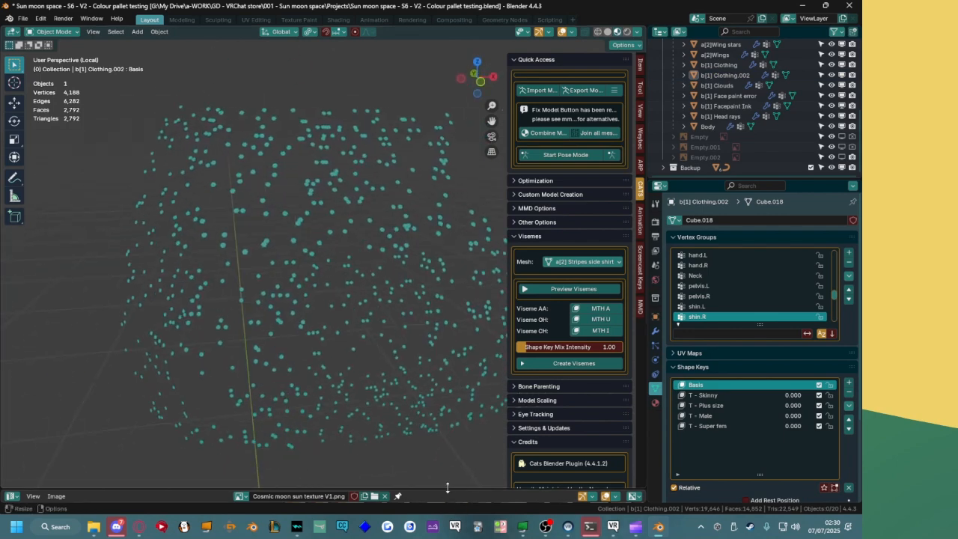
# Enlarge the UV editor and unwrap all the glitter hexagons with the Angle Based method.
pyautogui.moveTo(448, 488); pyautogui.dragTo(448, 370)
pyautogui.press('Tab')
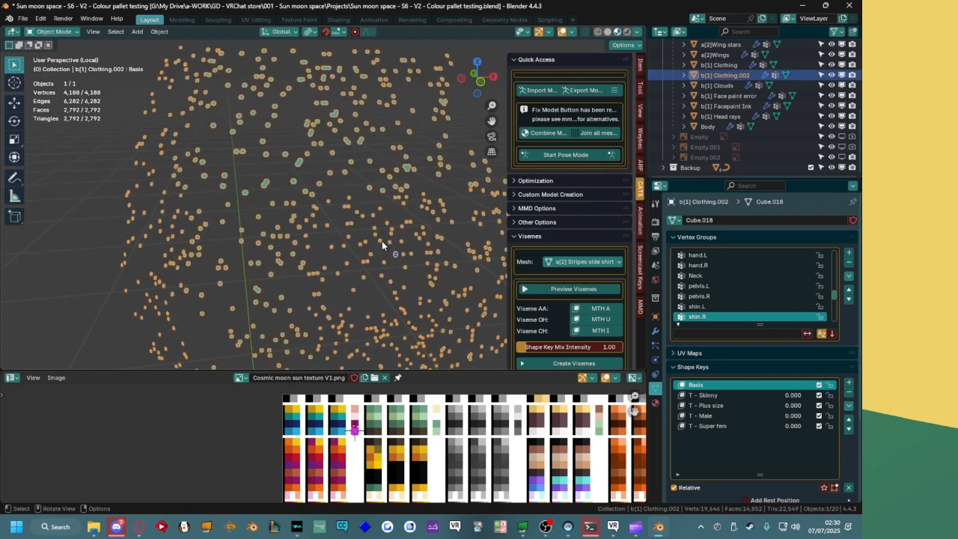
pyautogui.press('u')
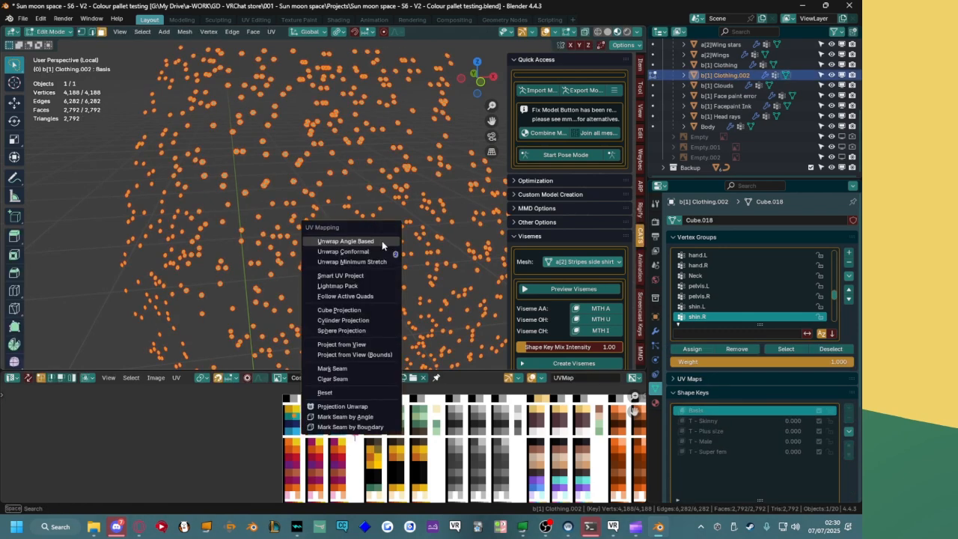
pyautogui.click(382, 241)
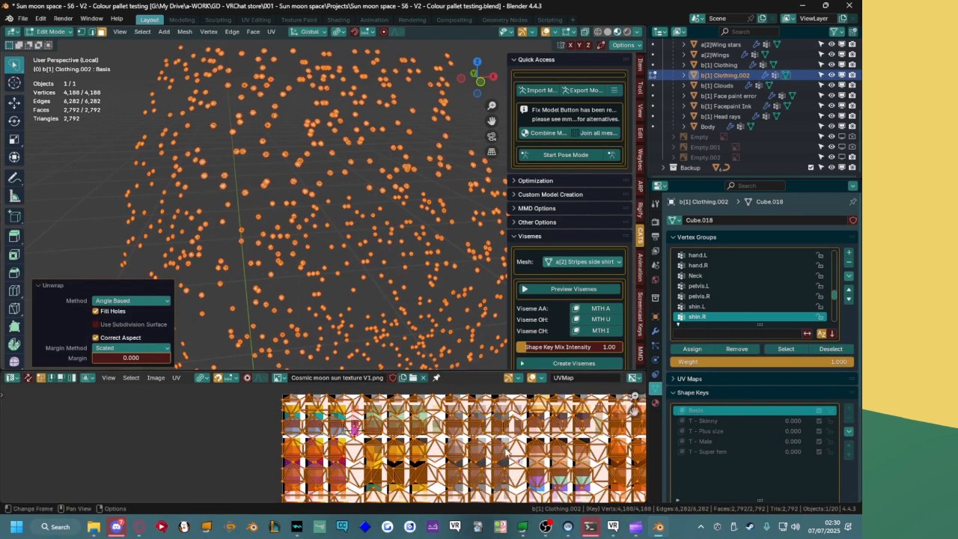
# Collapse each glitter UV island to a single point by scaling the islands to 0.
pyautogui.press('s')
pyautogui.press('0')
pyautogui.press('Return')
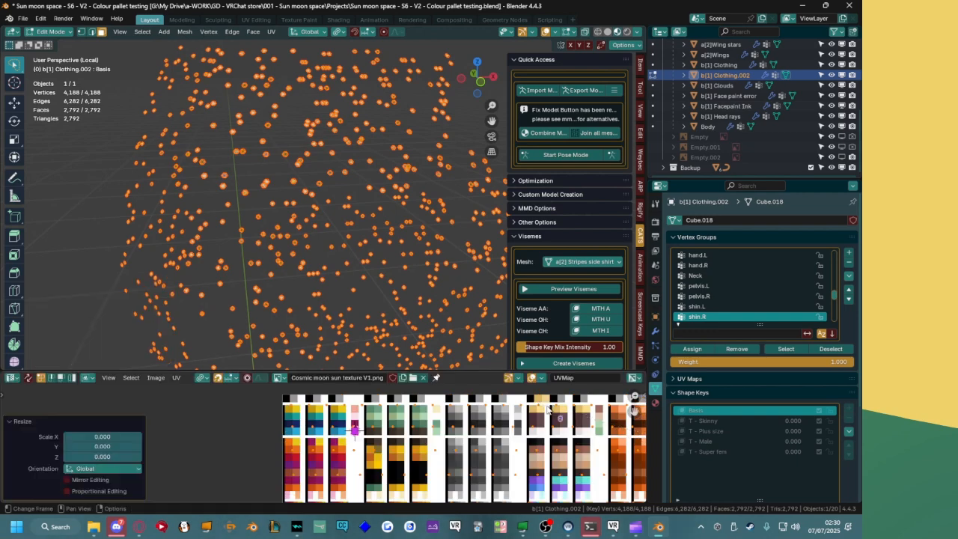
pyautogui.press('s')
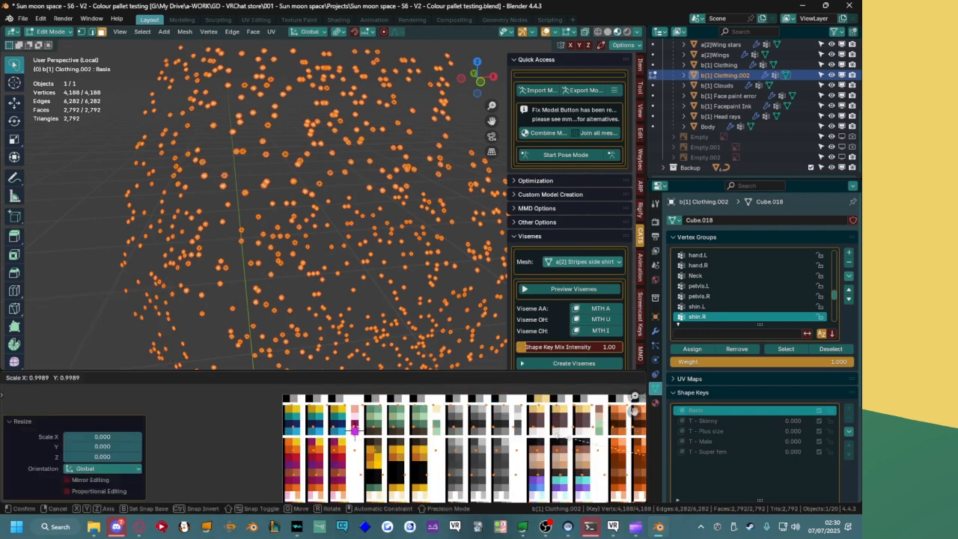
pyautogui.rightClick(560, 440)
# Move the collapsed UV points by -1 in X and 0.078125 in Y and scale their overall spread to 0.561.
pyautogui.press('g')
pyautogui.click(264, 418)
pyautogui.press('s')
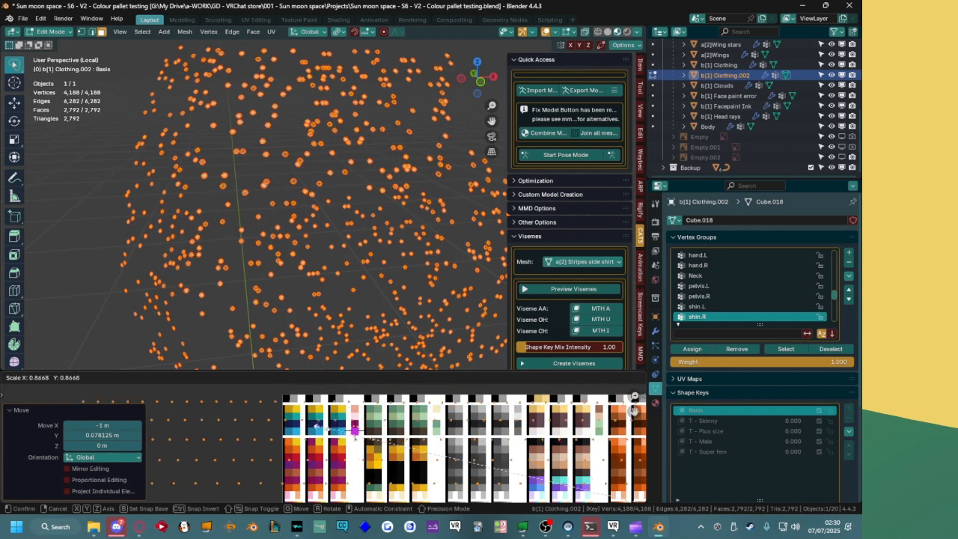
pyautogui.click(438, 463)
pyautogui.press('g')
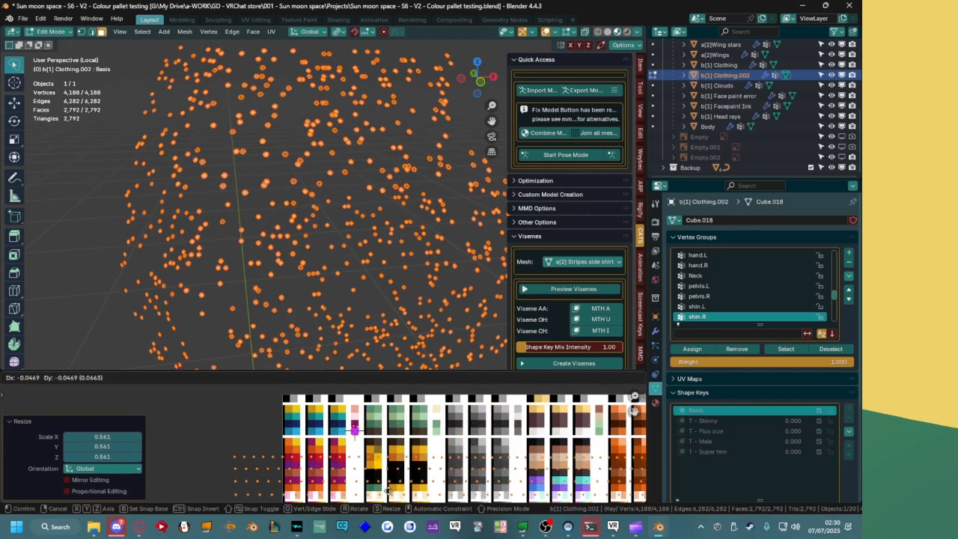
pyautogui.click(389, 414)
pyautogui.hotkey('ctrl', 'z')
# Bring up the Quick Favorites commands for the glitter mesh.
pyautogui.press('q')
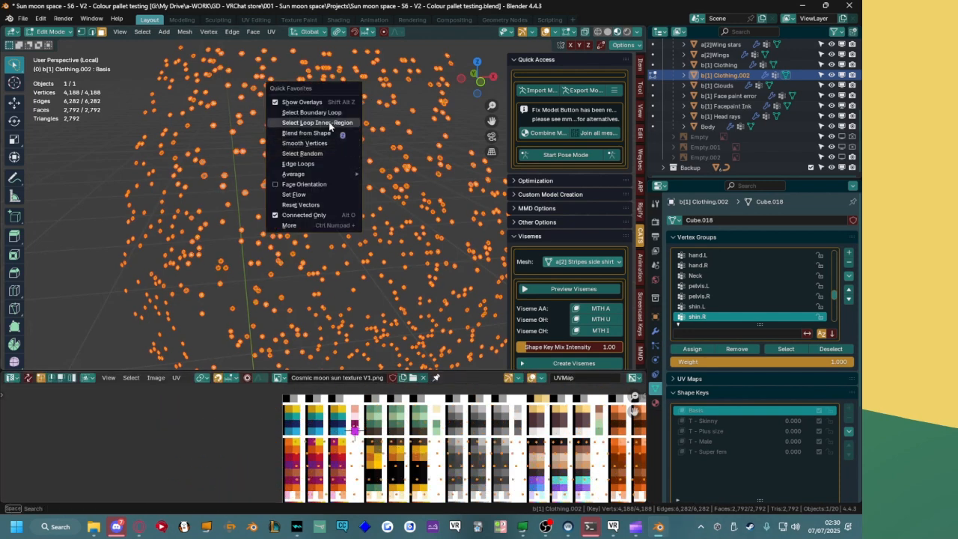